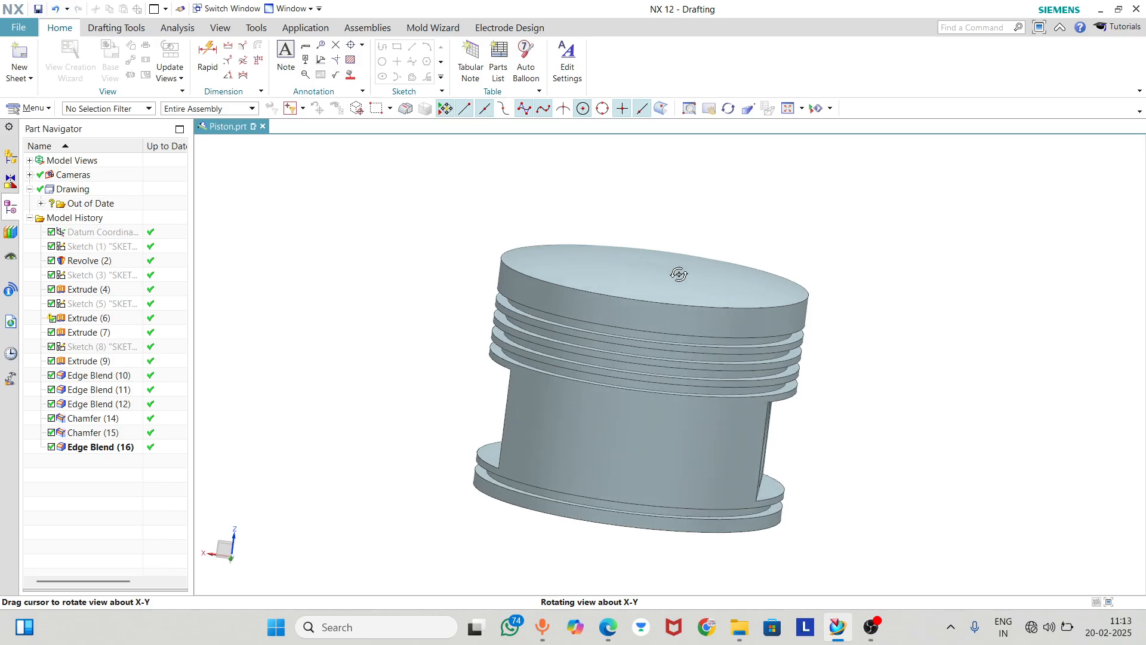
Enter the Drafting application and create a standard-size A2 - 420 x 594 drawing sheet with first-angle projection
middle_drag(679, 274, 679, 279)
scroll(679, 278, up, 1)
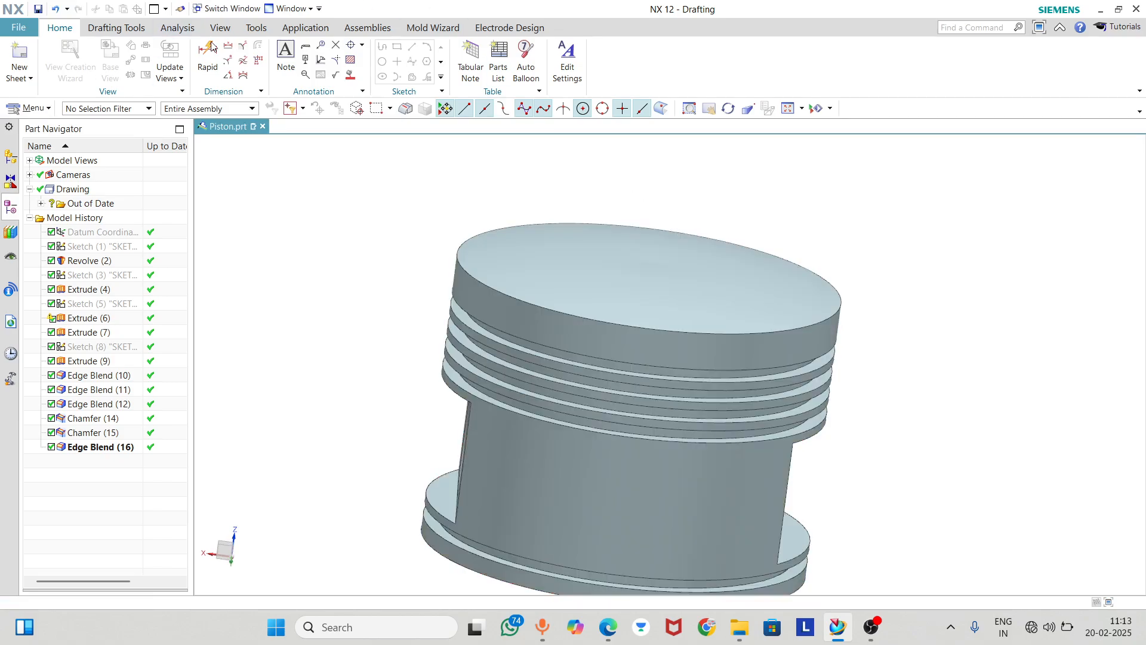
click(305, 27)
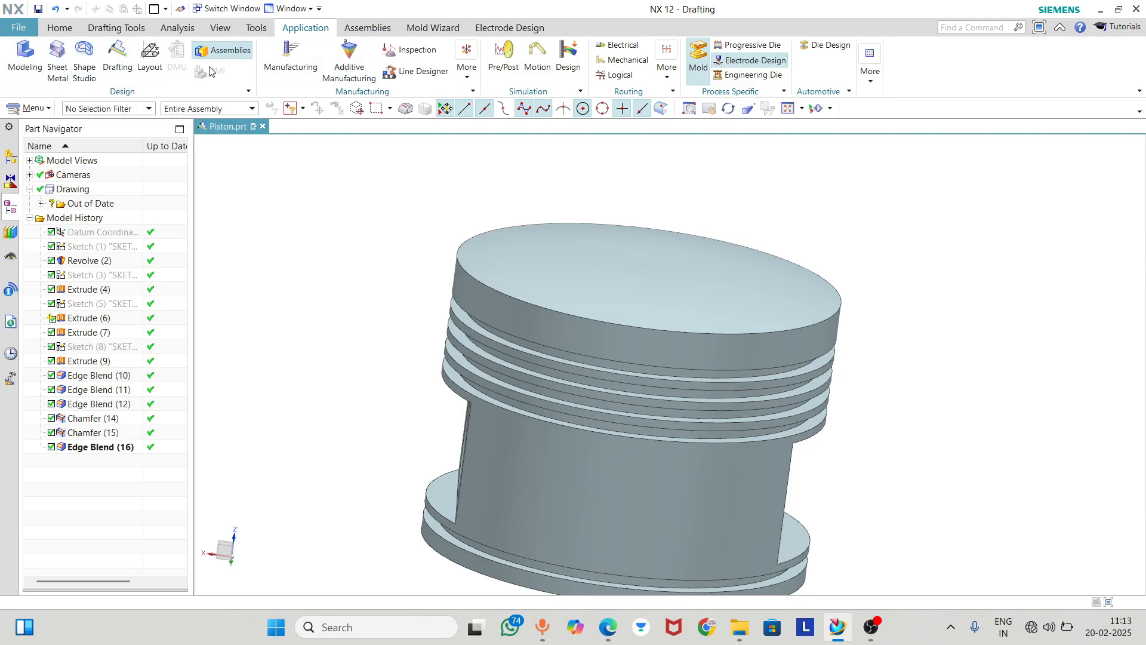
click(119, 54)
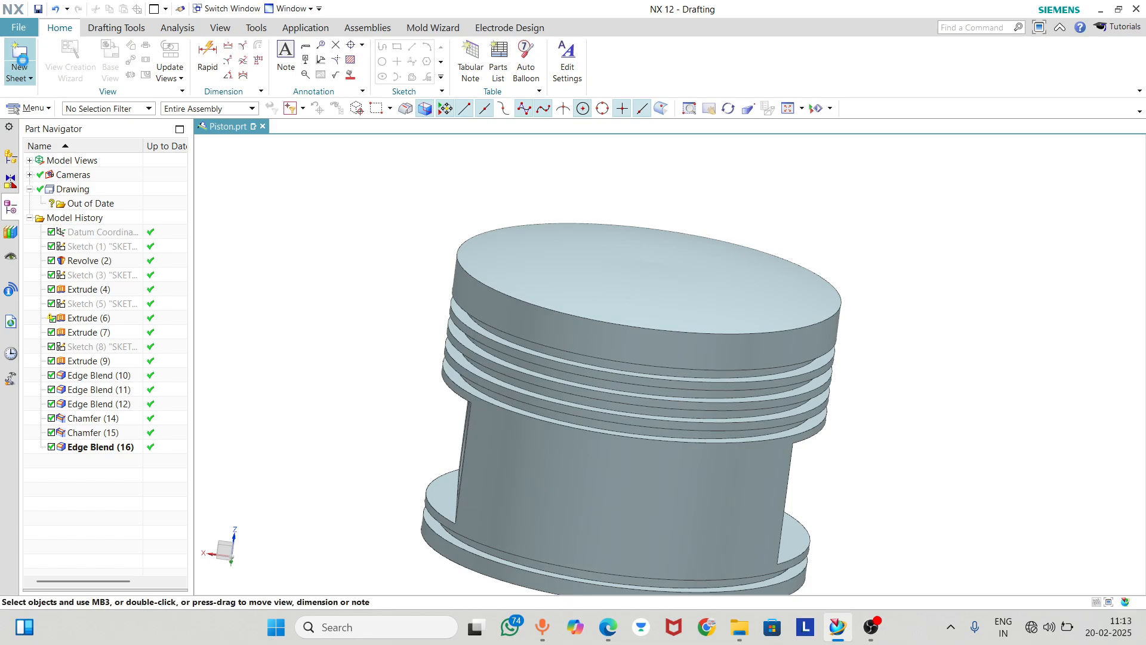
click(22, 58)
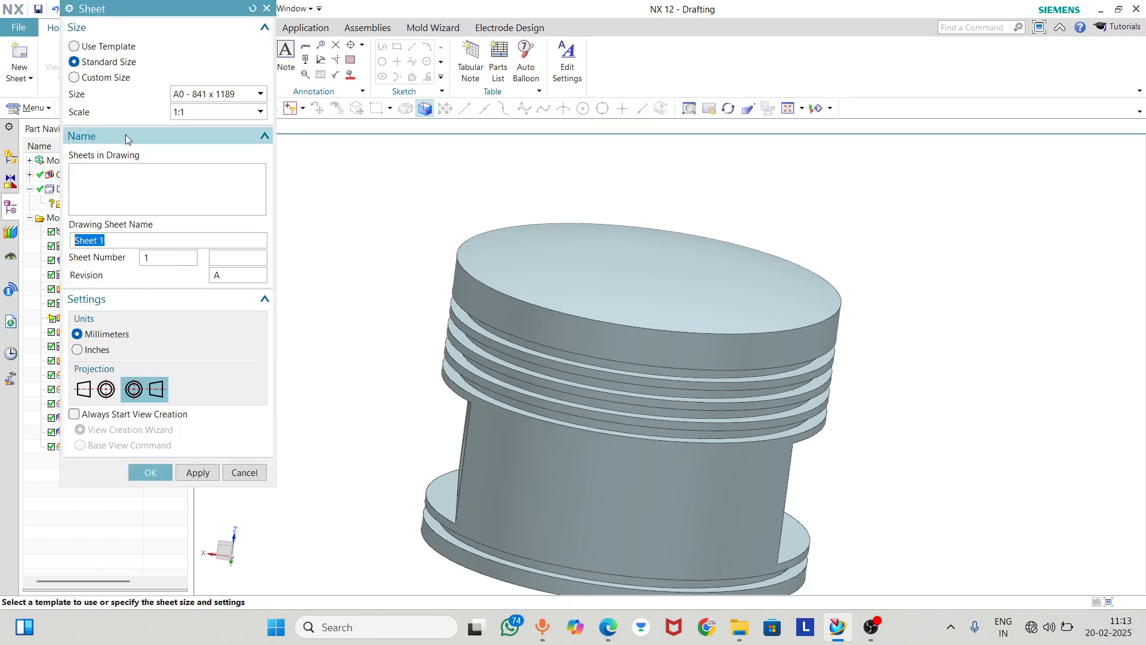
click(187, 95)
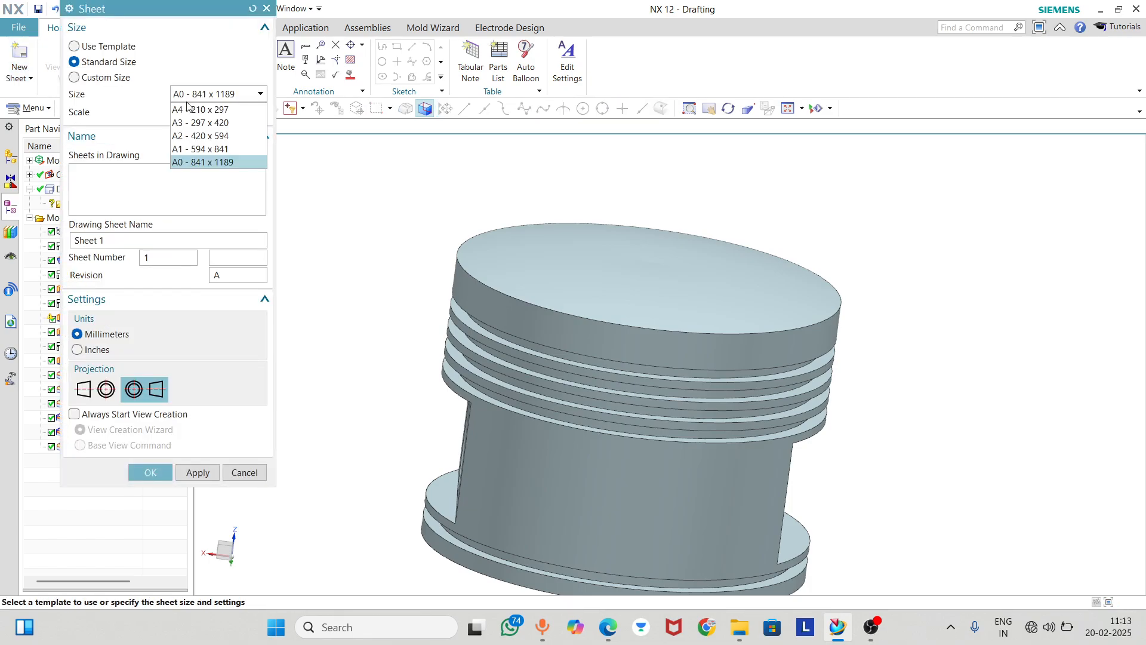
click(198, 136)
click(82, 392)
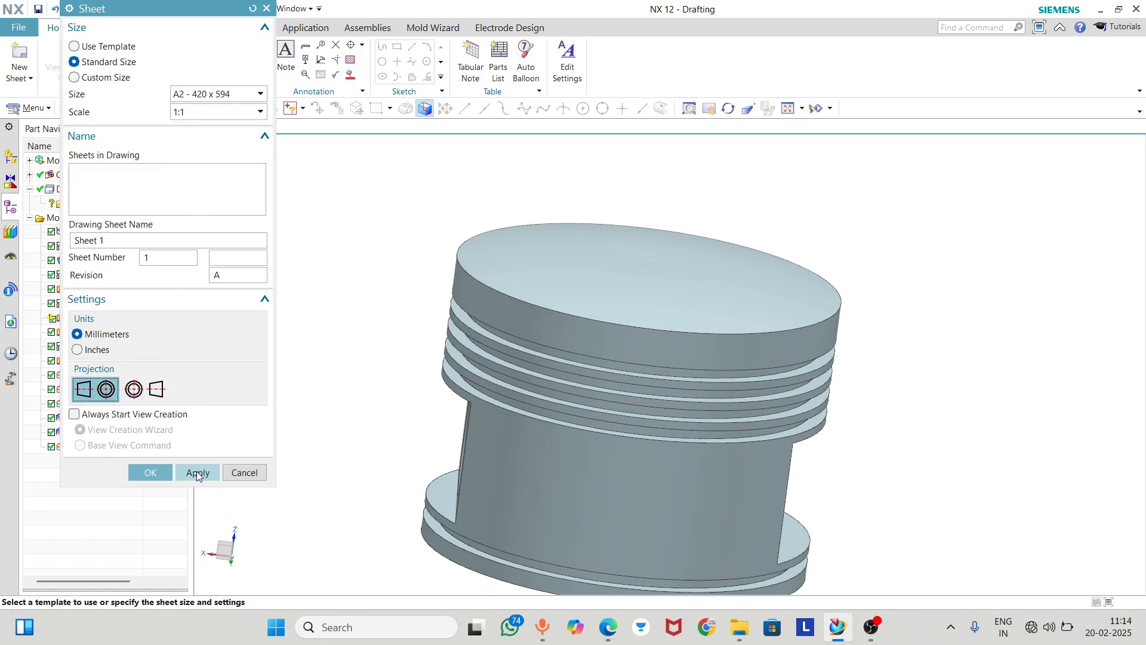
click(150, 472)
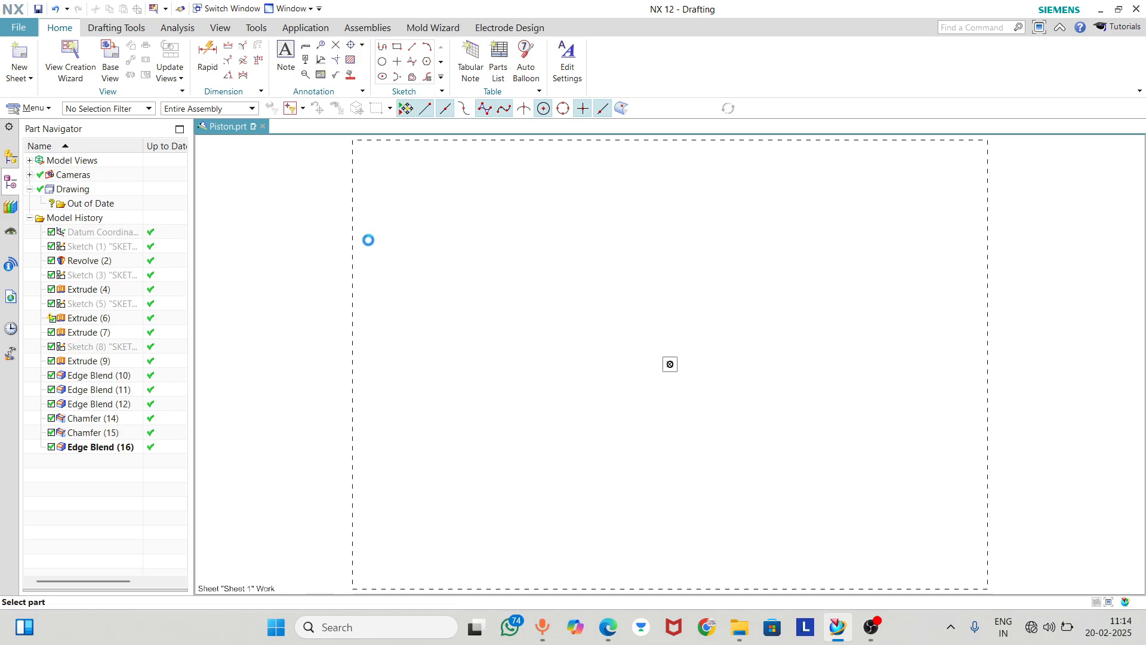
click(365, 280)
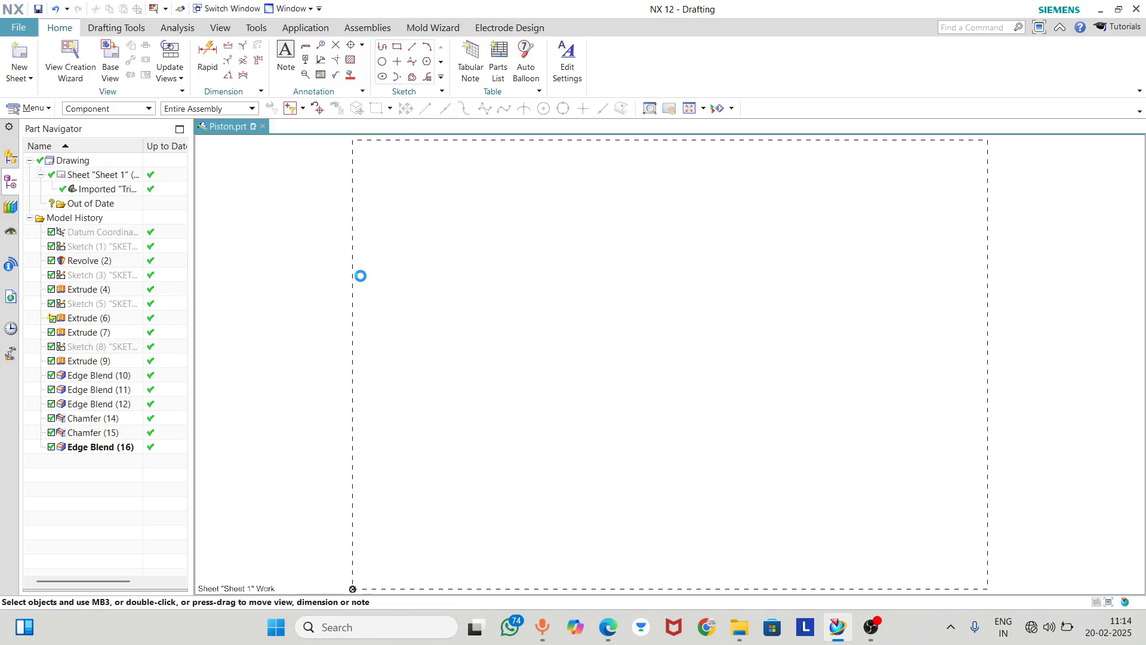
Add standard borders and zones to the drawing sheet using the default widths, zone sizes and margins
click(121, 30)
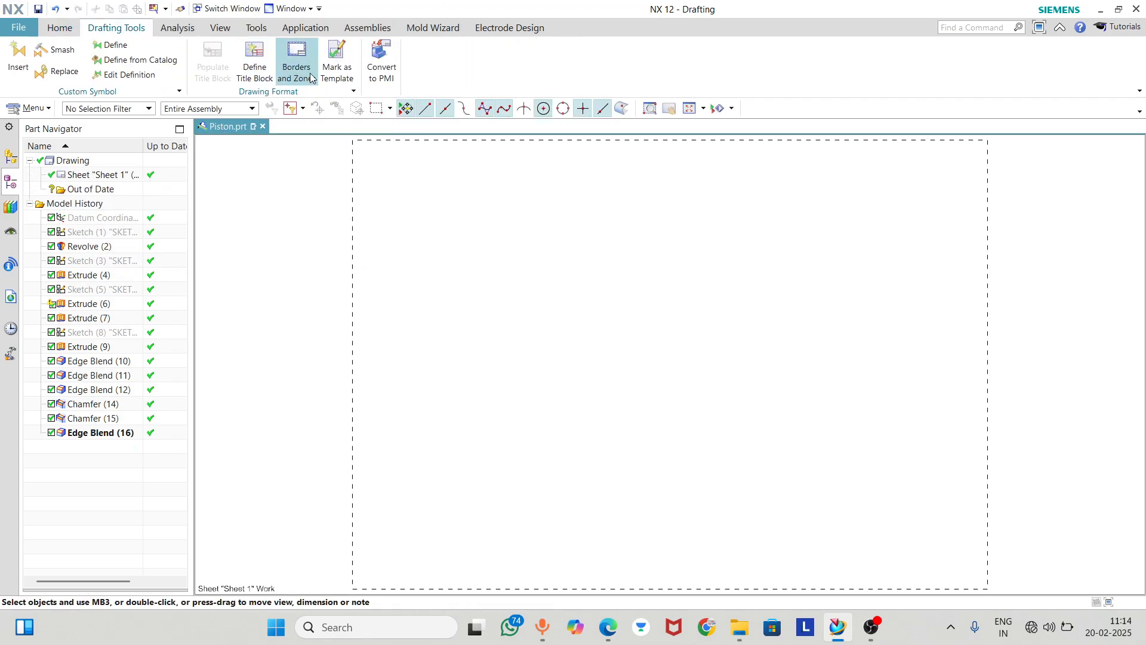
click(296, 58)
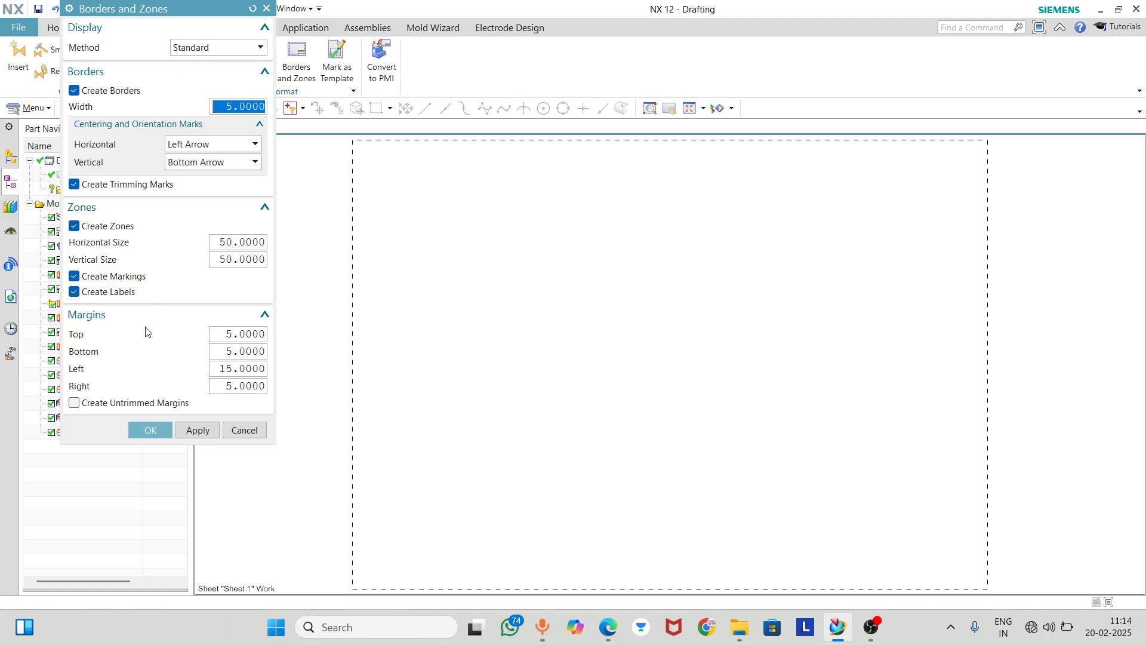
click(150, 430)
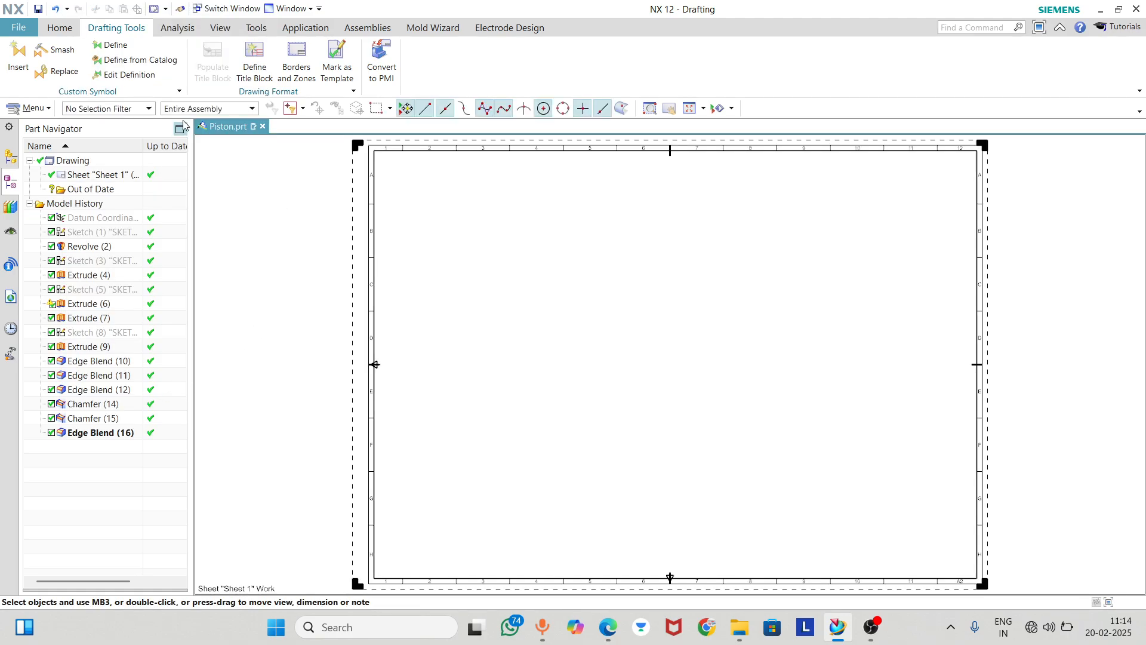
Start the View Creation Wizard for Piston.prt and set the hidden lines to a dashed line font
click(73, 32)
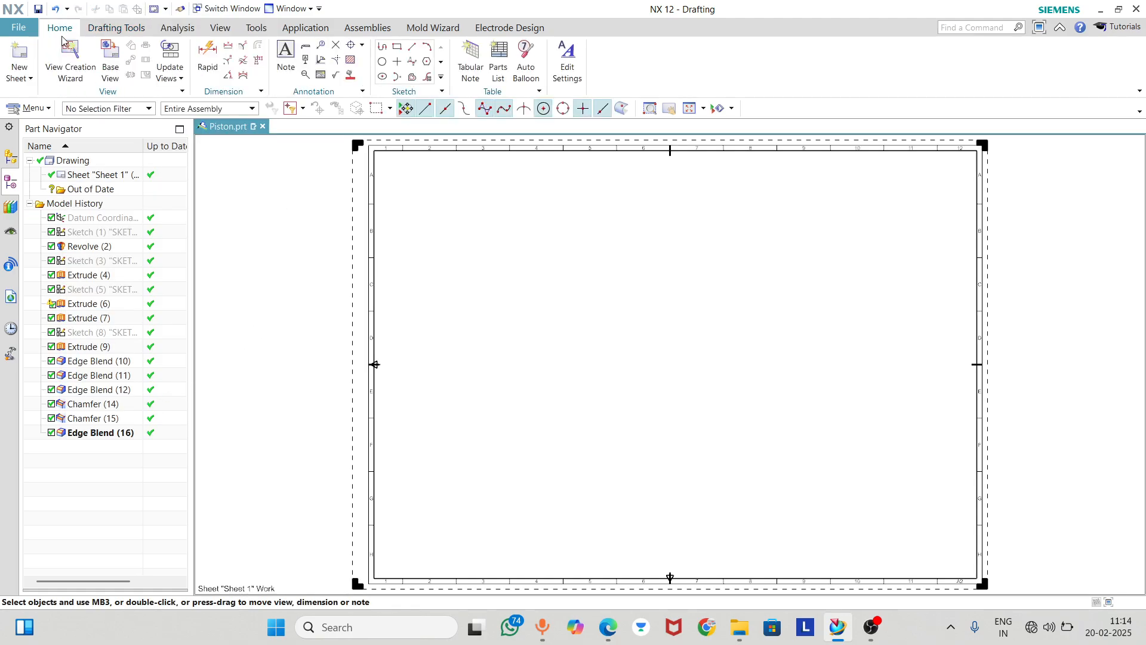
click(70, 58)
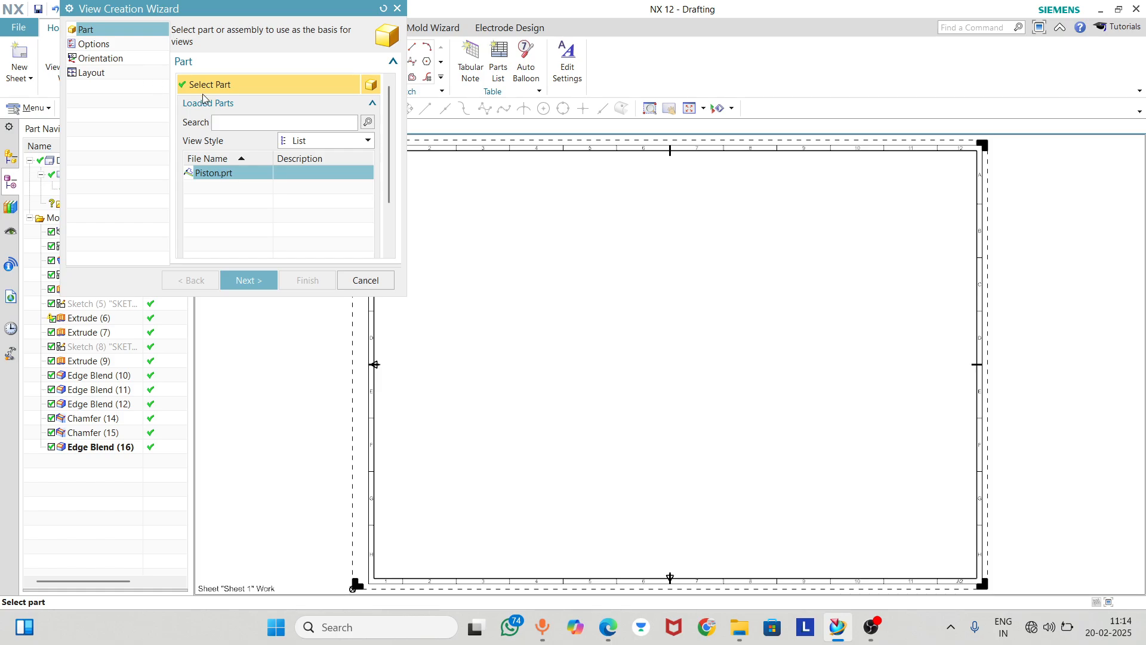
click(249, 280)
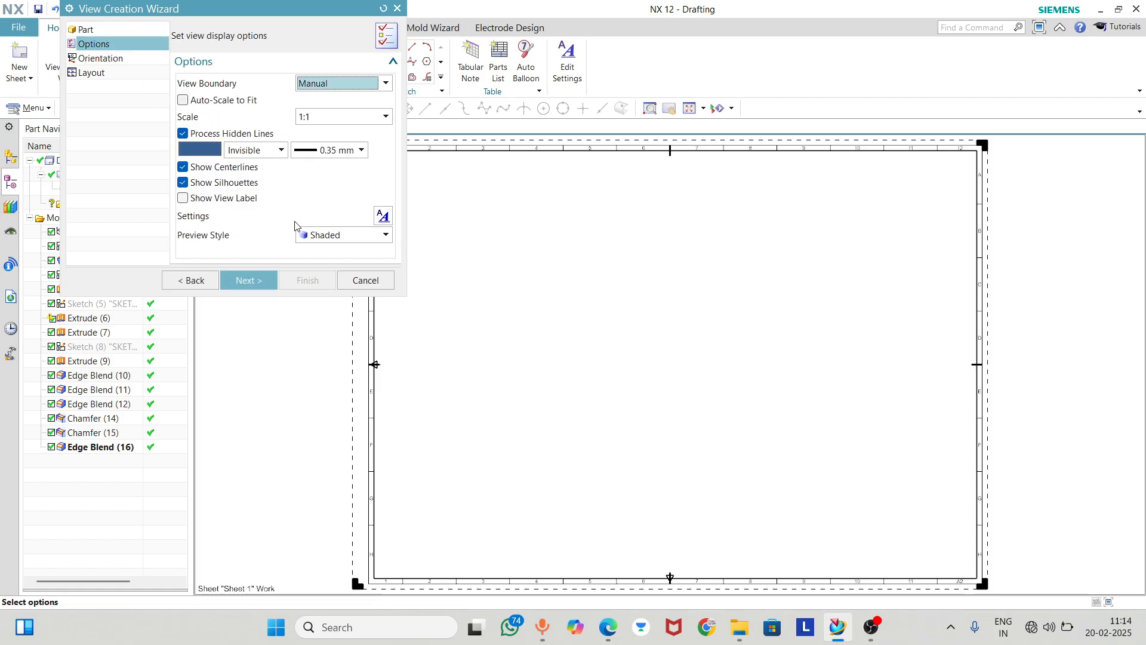
click(272, 154)
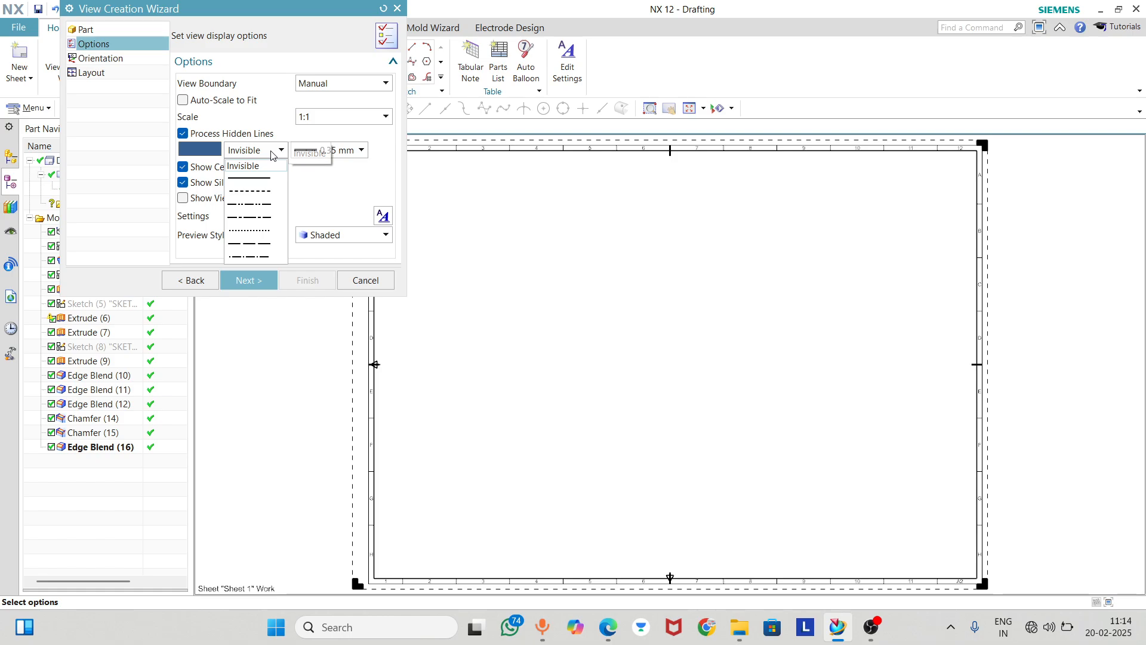
click(272, 154)
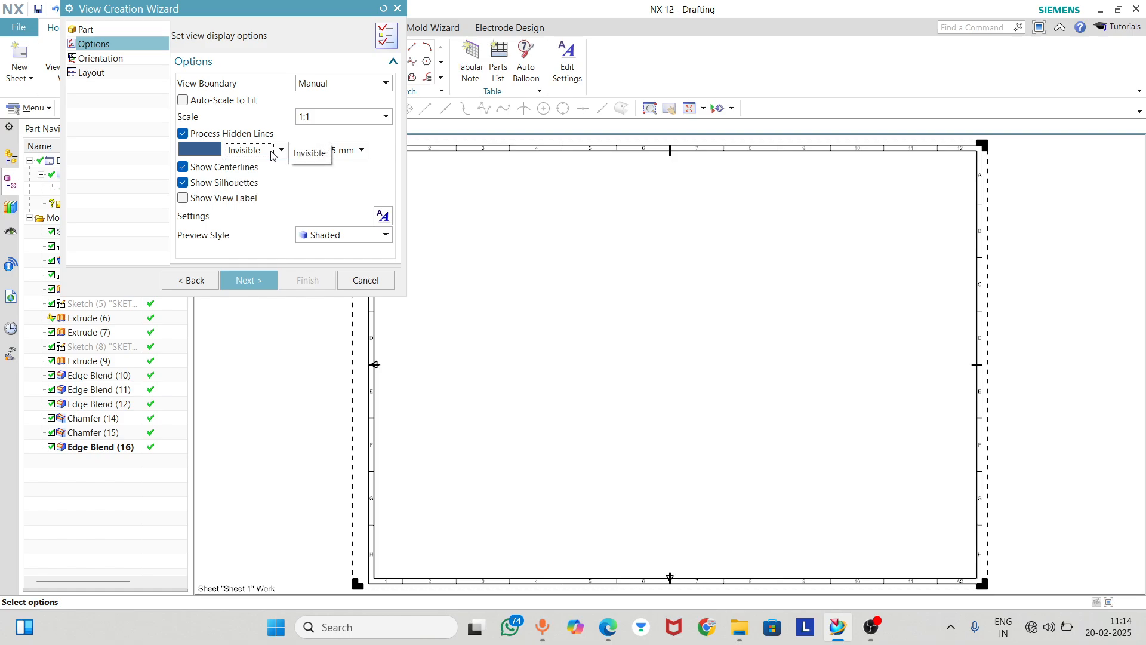
click(272, 153)
click(268, 192)
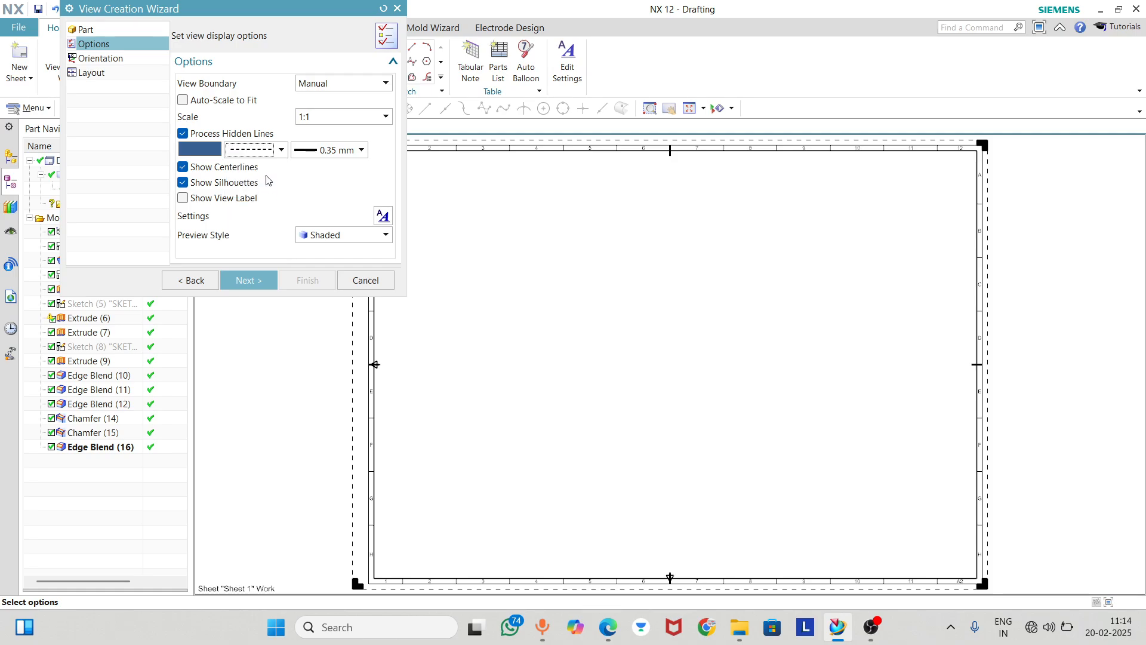
click(251, 286)
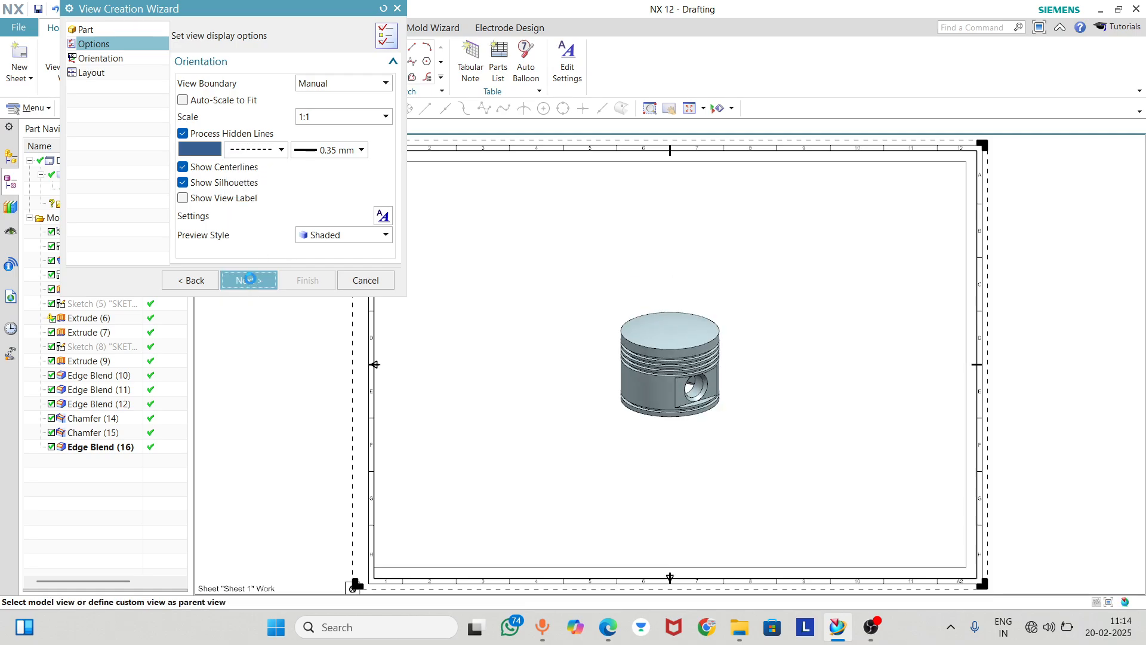
click(197, 132)
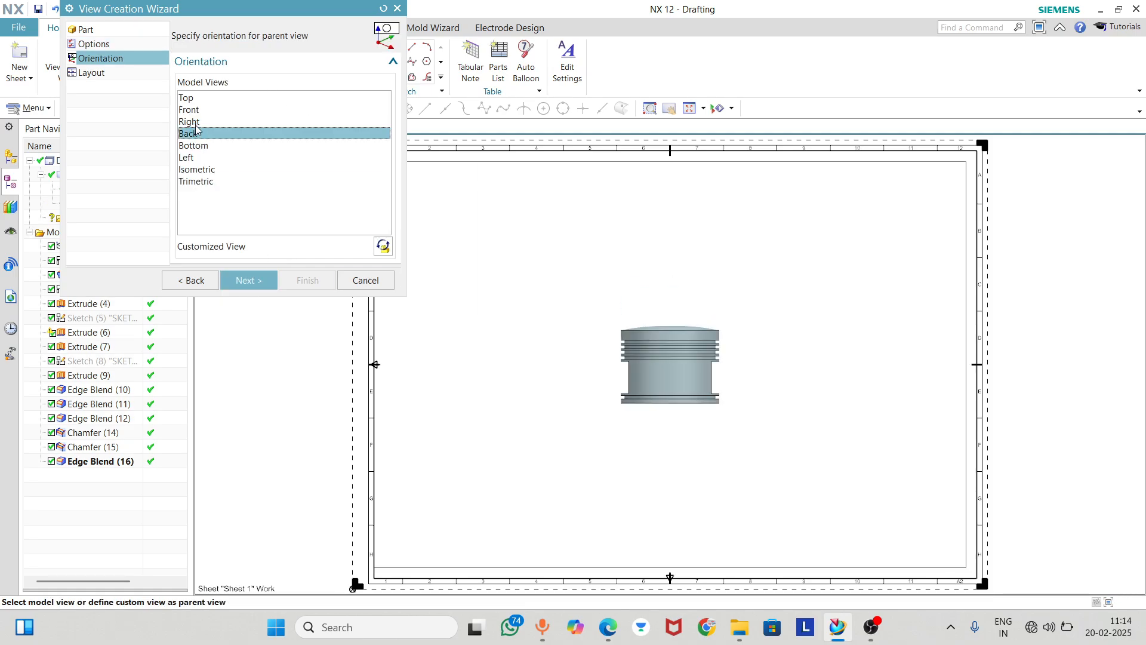
click(191, 121)
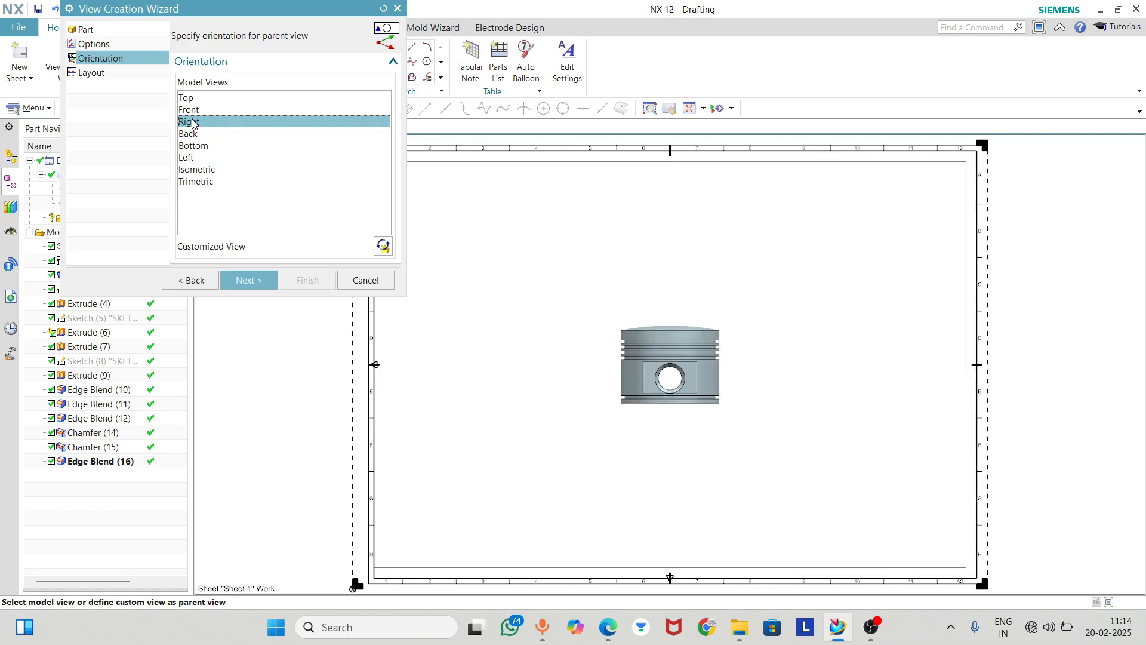
click(259, 285)
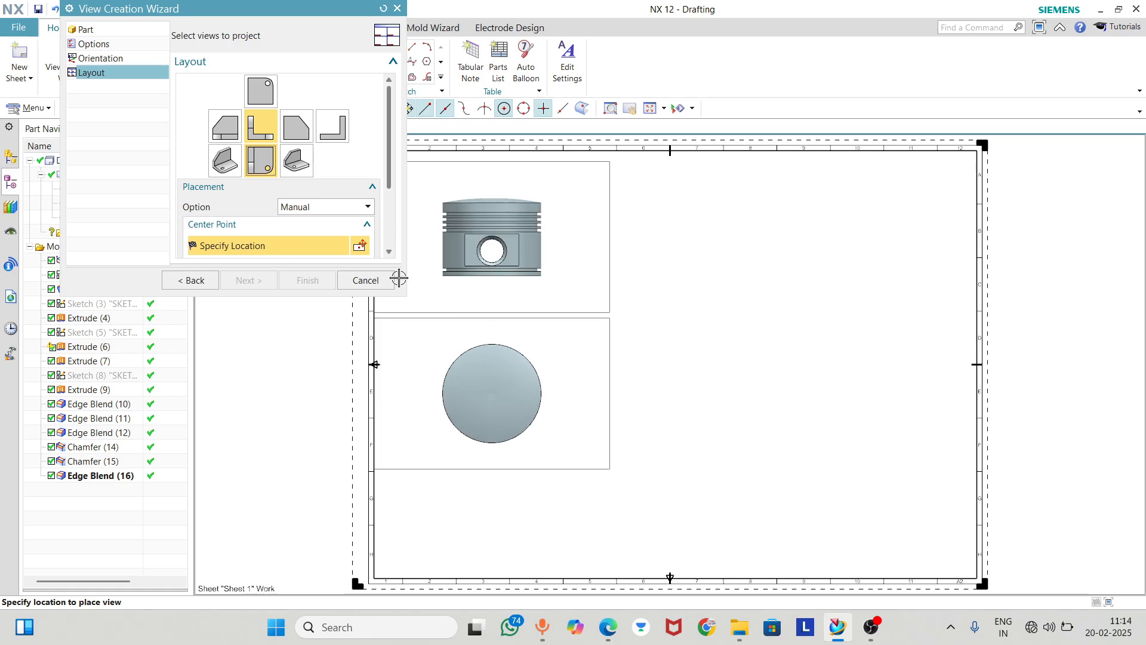
click(263, 126)
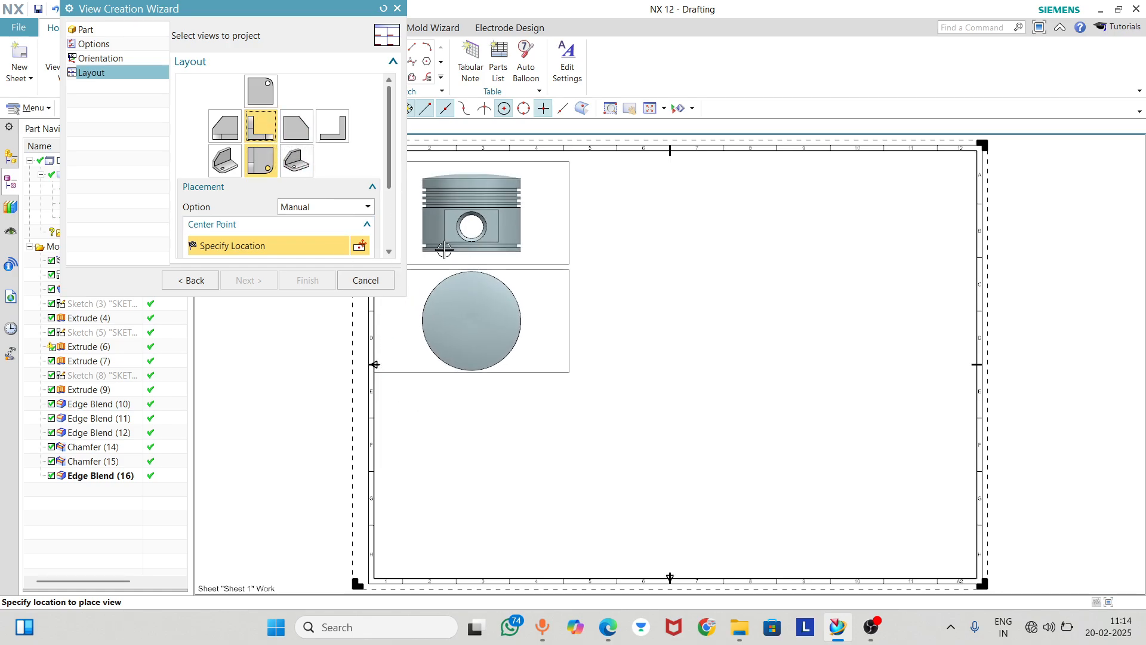
click(97, 46)
click(95, 34)
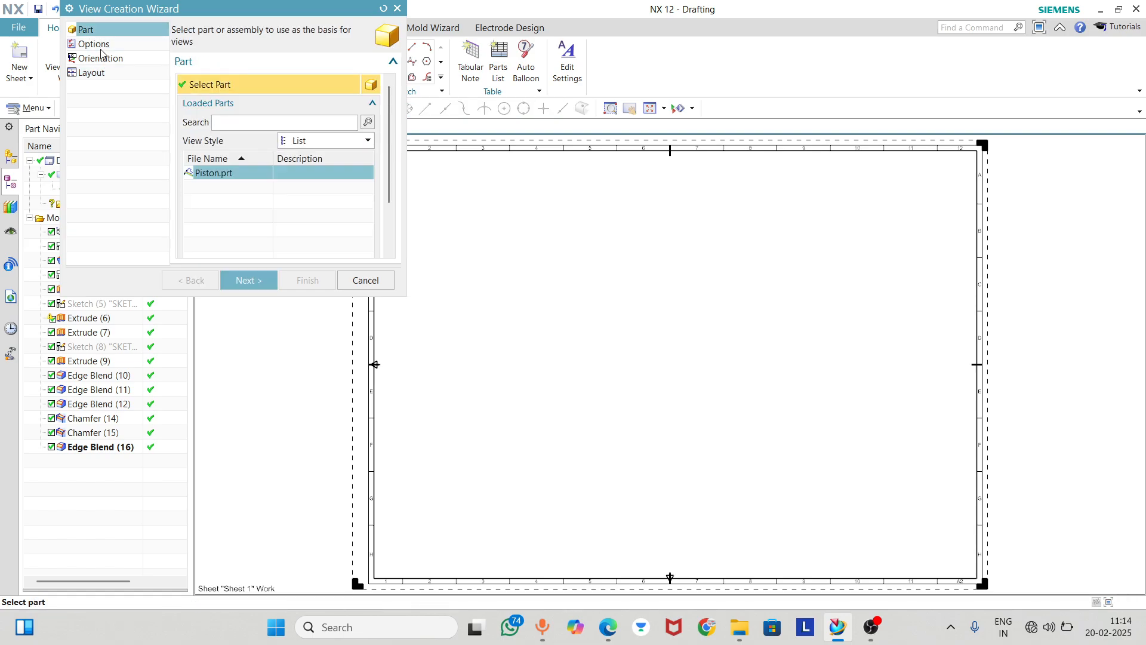
Set the parent view's orientation to Top and place the single view in the lower-left area of the drawing sheet
click(101, 58)
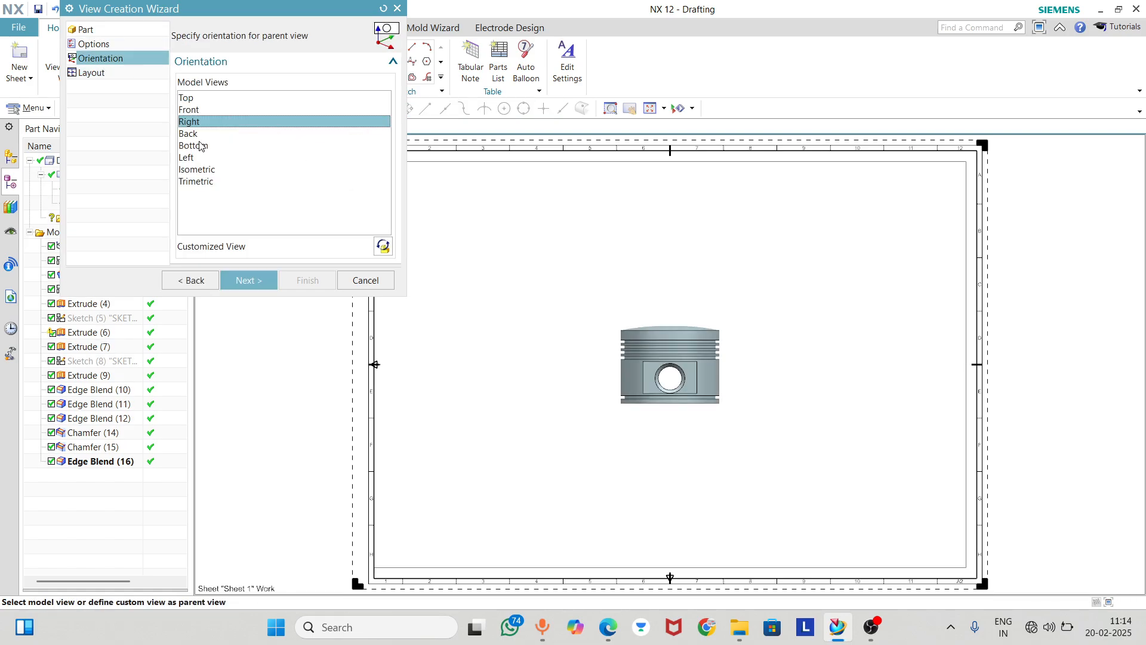
click(197, 133)
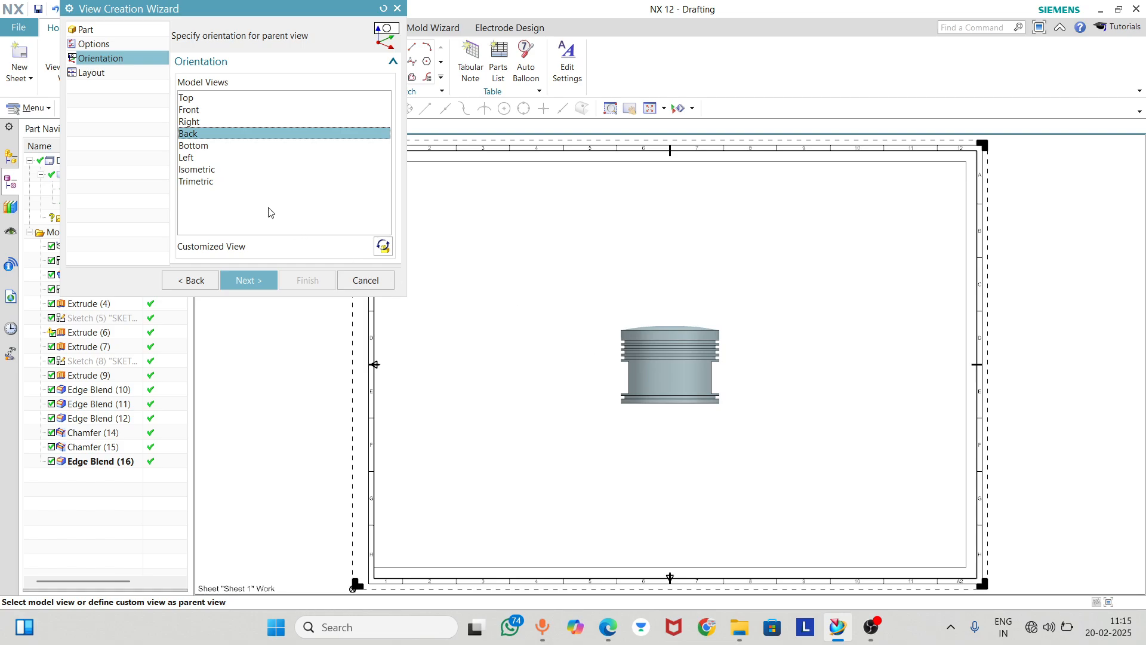
click(193, 147)
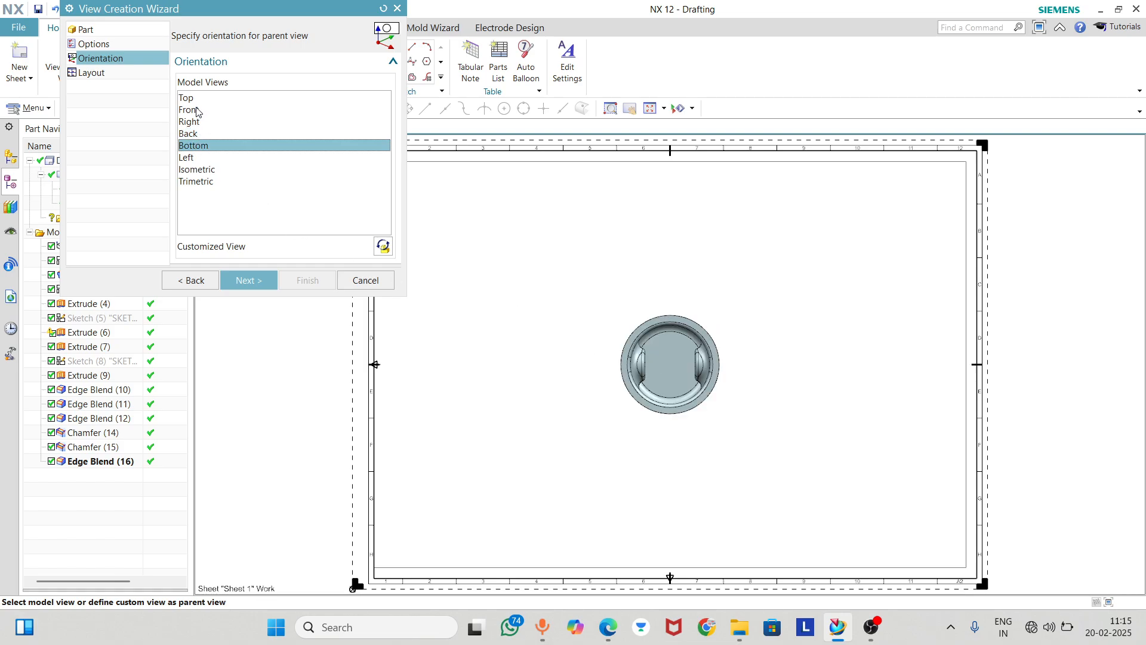
click(195, 108)
click(184, 124)
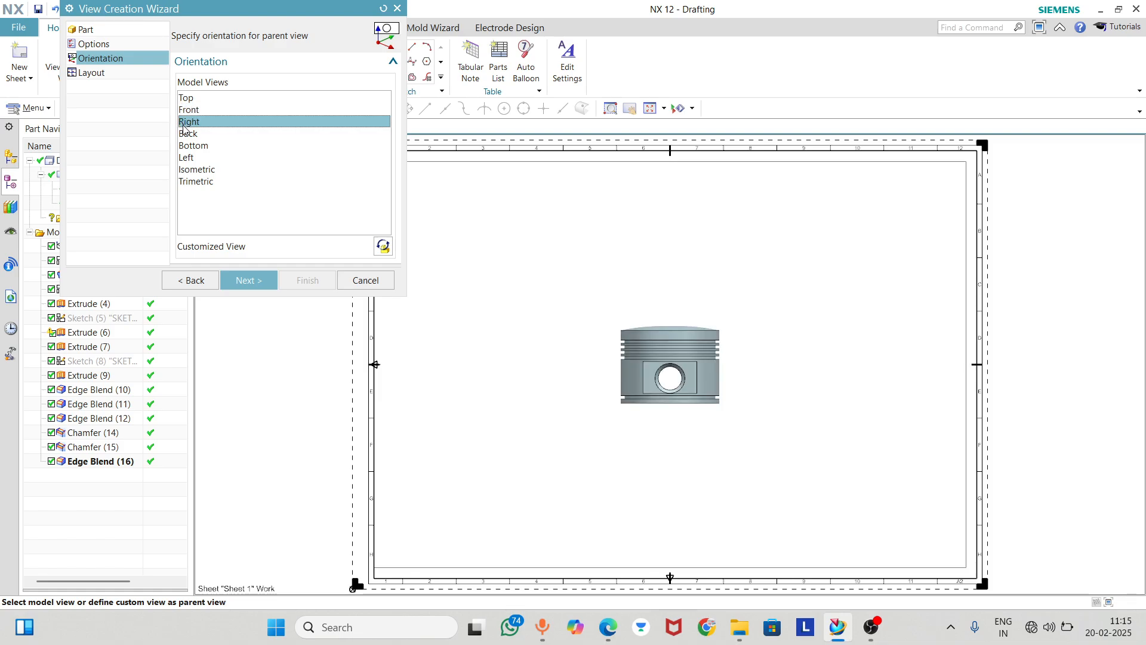
click(187, 99)
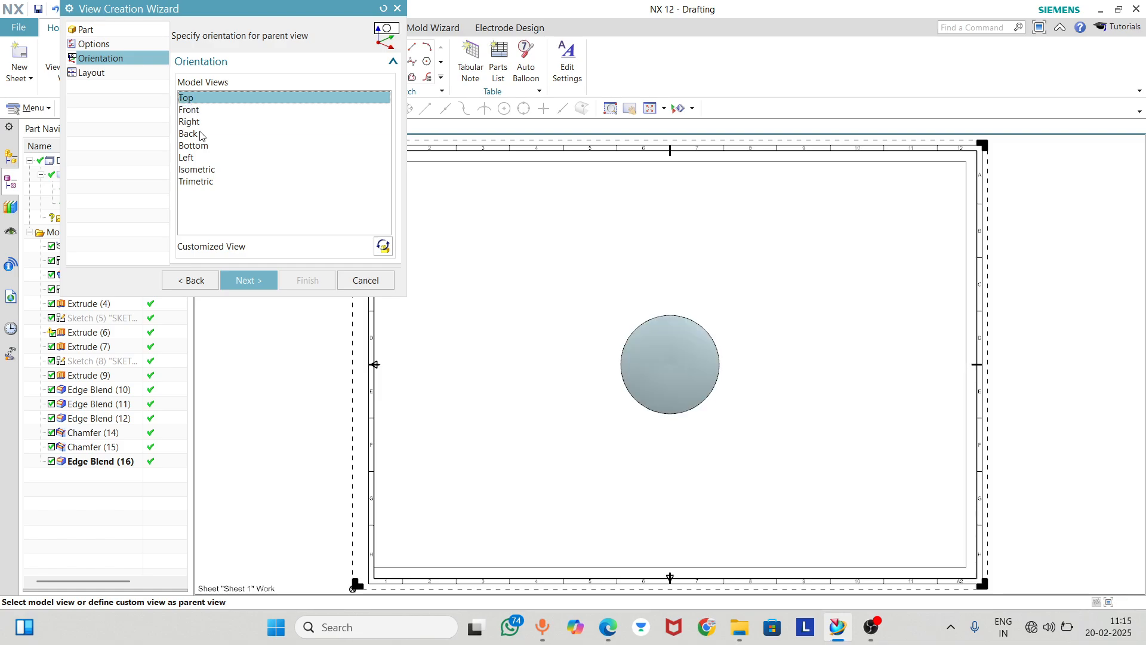
click(254, 283)
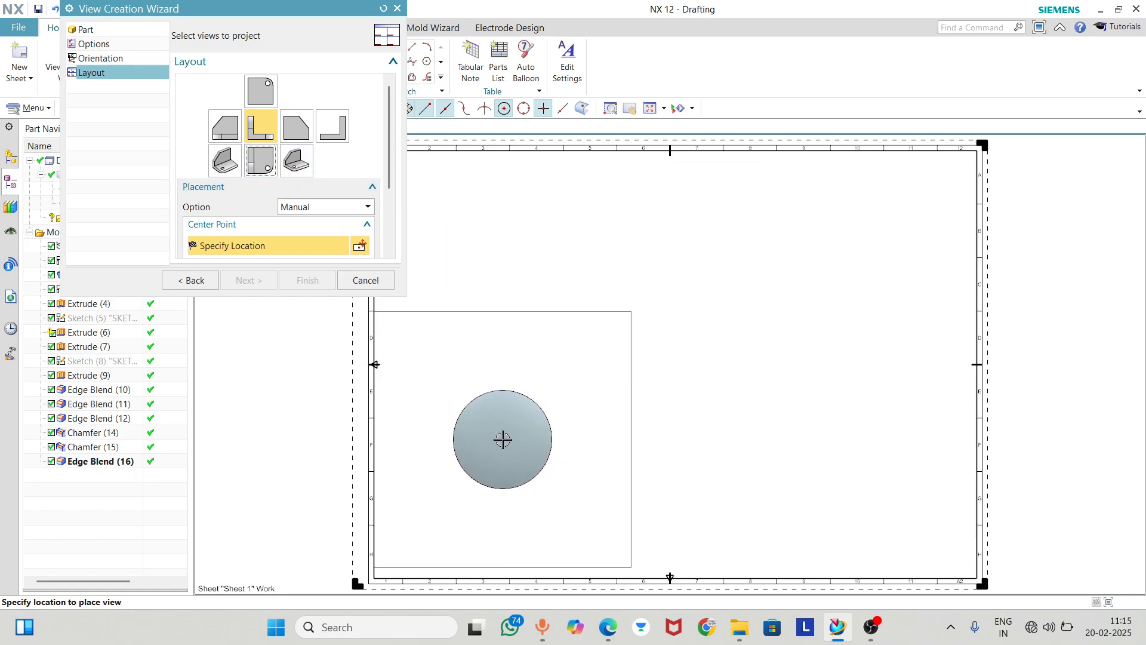
click(503, 440)
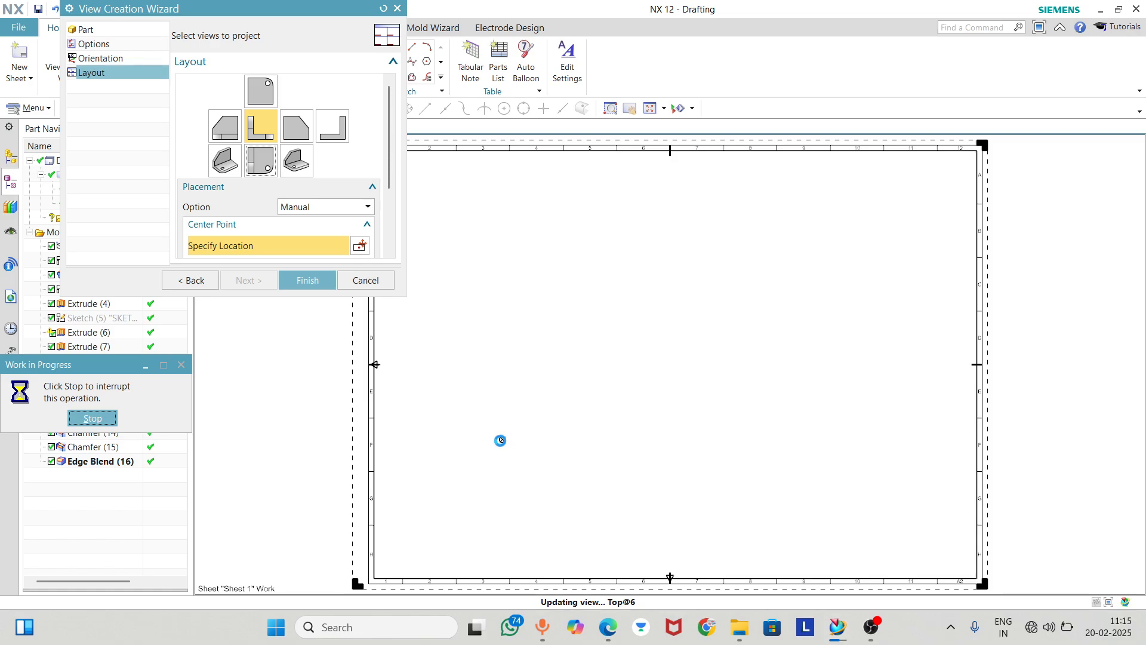
Set the hidden-line font of the piston's top view to Invisible in its view settings
scroll(484, 456, up, 5)
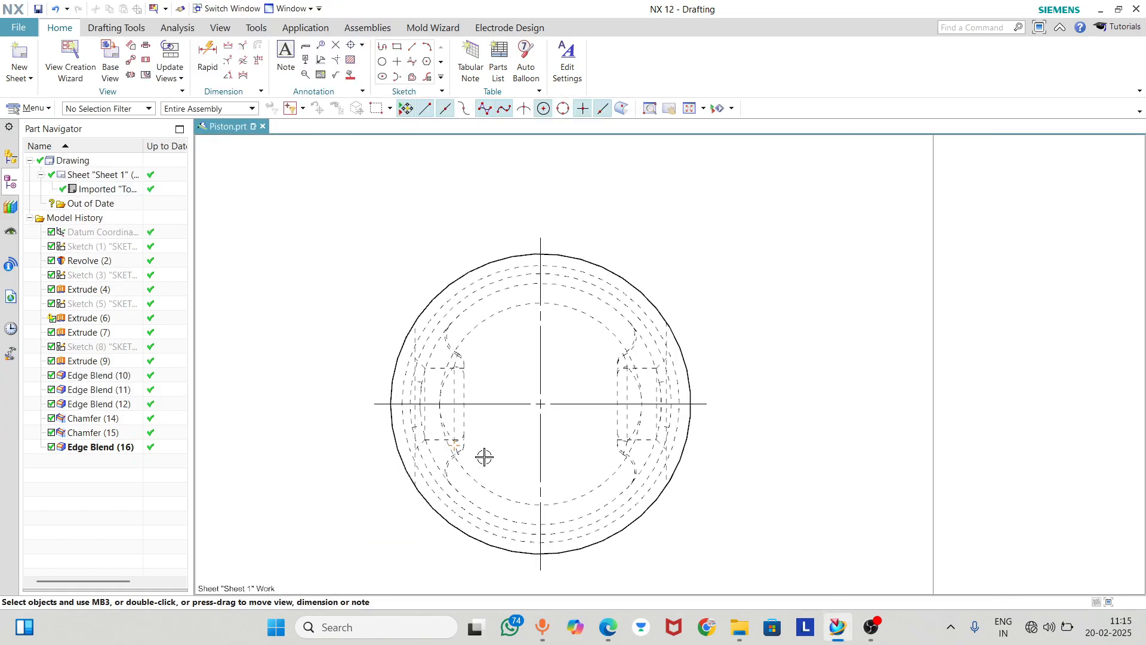
scroll(500, 313, up, 1)
scroll(501, 313, up, 1)
scroll(499, 302, down, 5)
scroll(500, 363, down, 1)
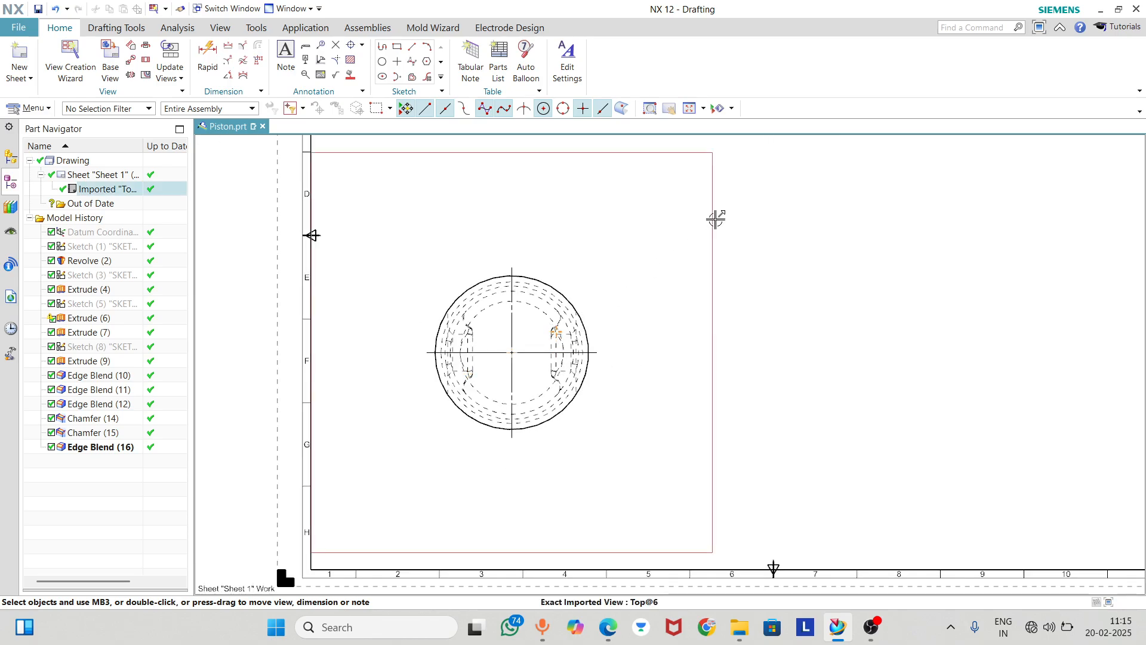
double_click(712, 213)
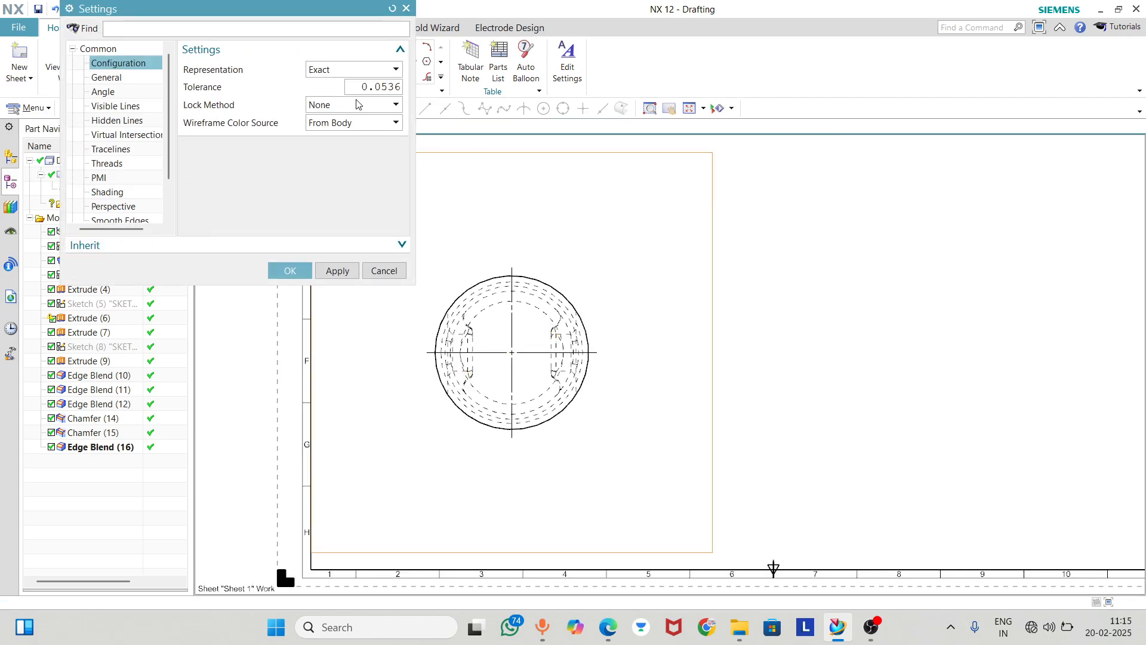
click(115, 108)
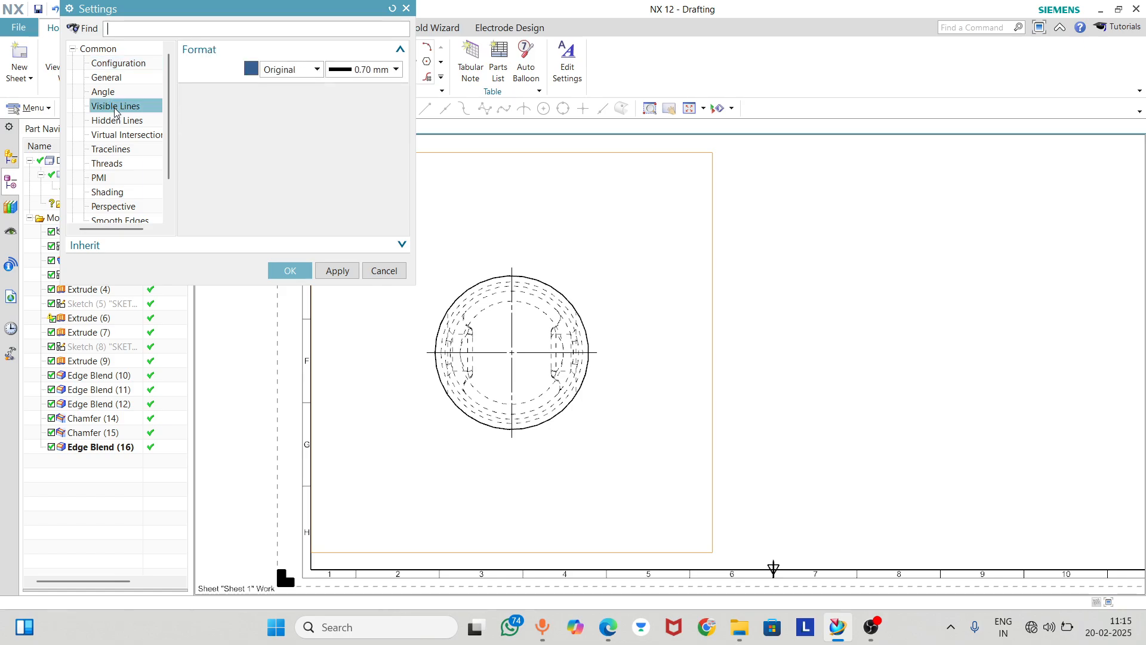
click(118, 119)
click(270, 89)
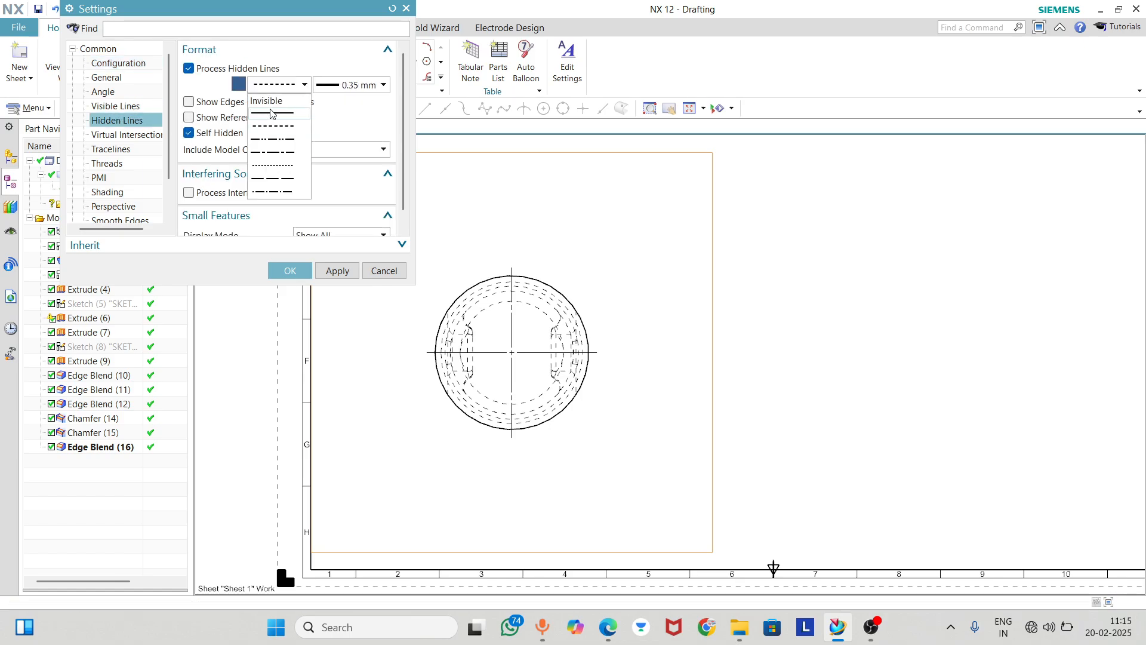
click(279, 114)
click(282, 90)
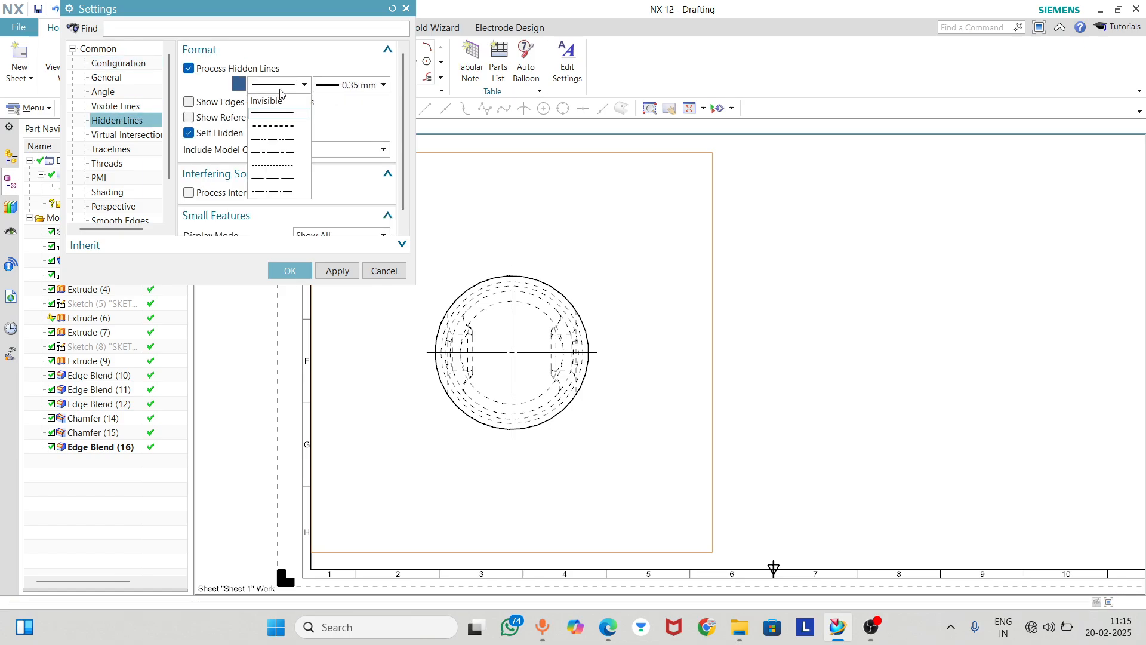
click(278, 113)
click(281, 93)
click(270, 101)
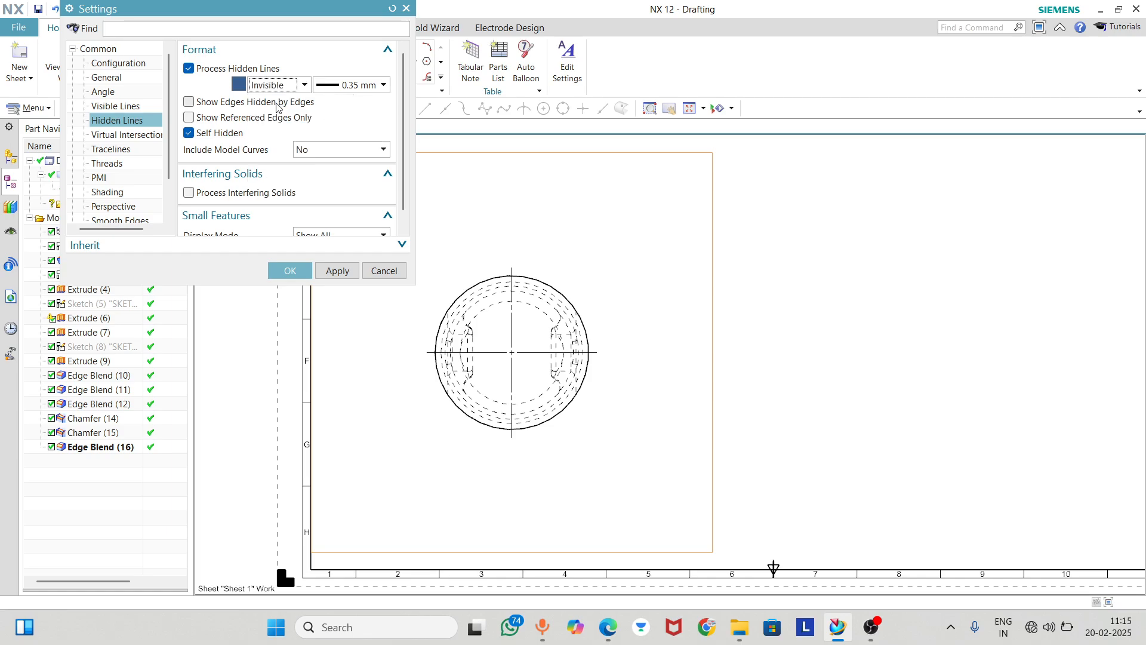
click(295, 269)
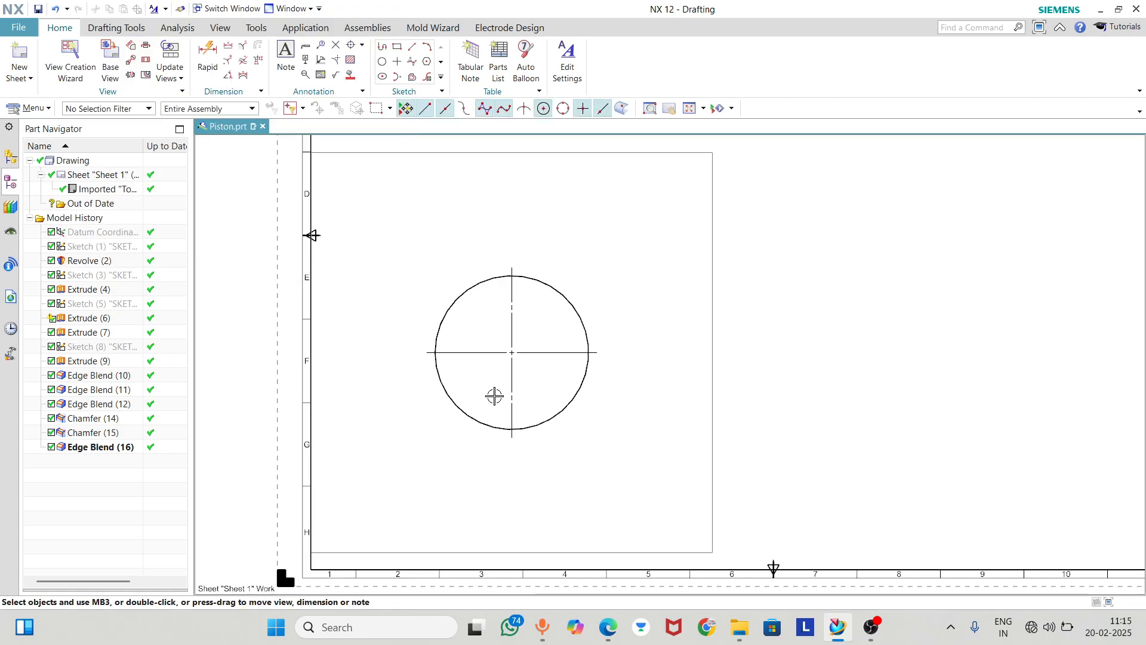
Create a simple section view cut horizontally through the center of the top view's circle and place it directly above that view
scroll(483, 384, down, 2)
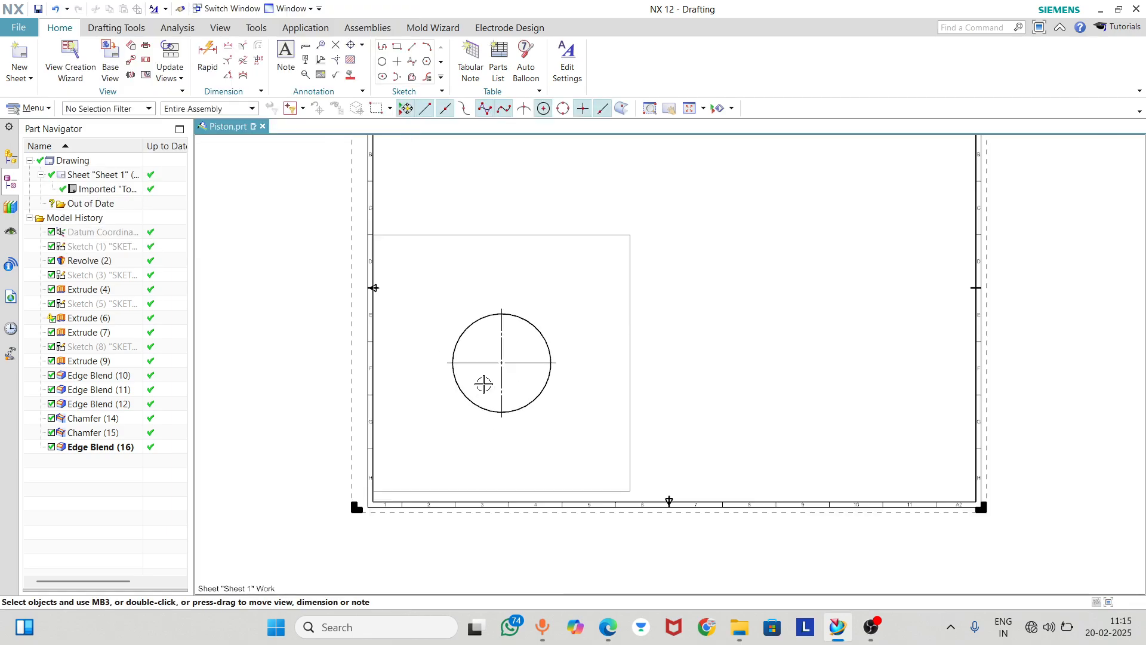
click(146, 61)
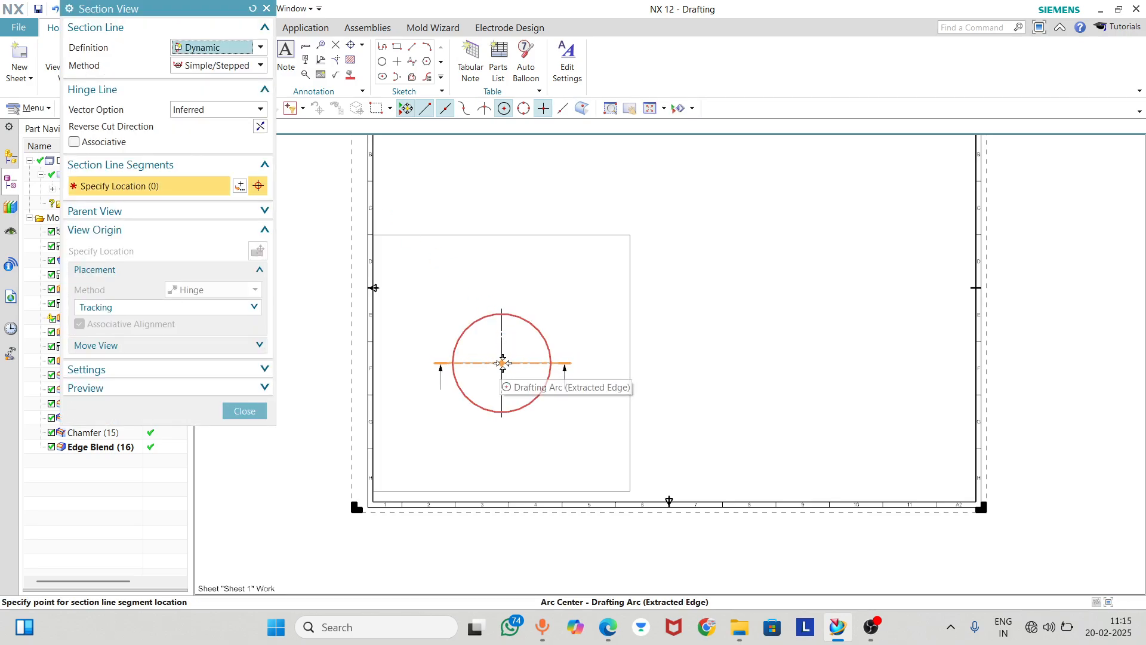
click(503, 363)
scroll(514, 256, down, 1)
scroll(514, 256, down, 1)
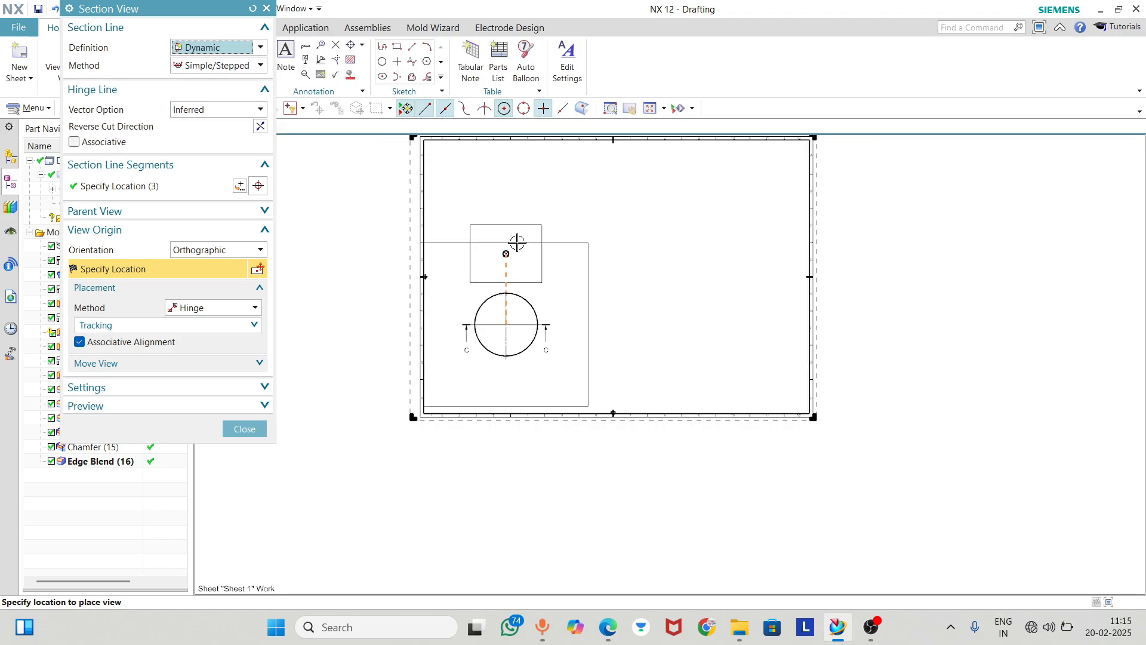
click(517, 219)
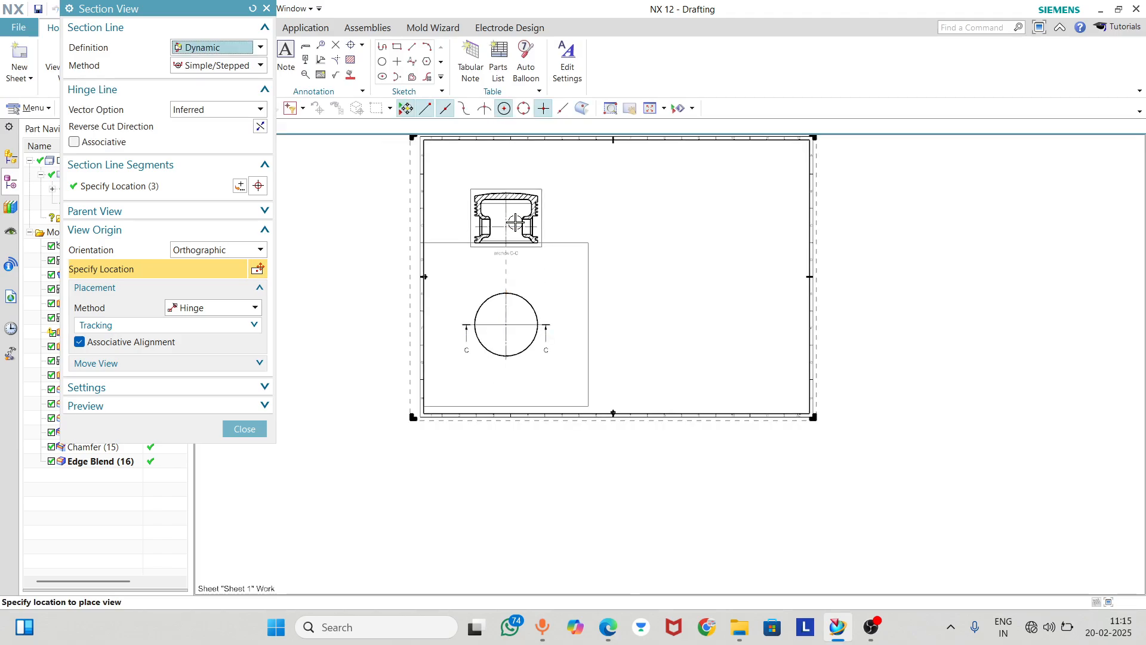
scroll(491, 200, up, 5)
scroll(460, 286, down, 3)
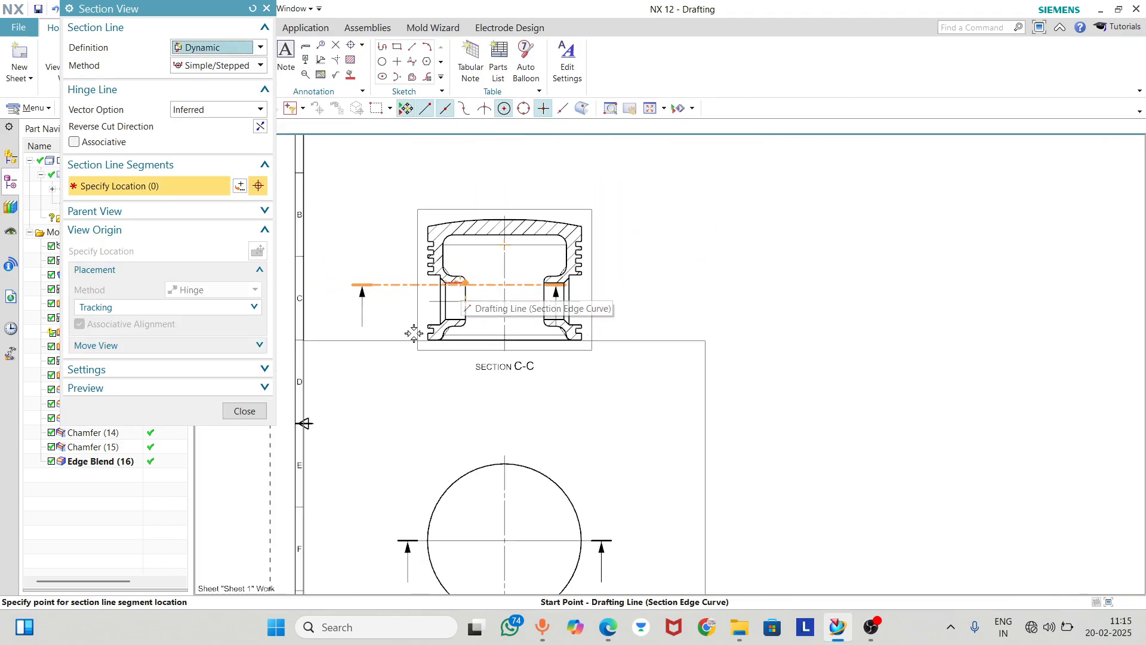
click(245, 412)
Change the size of drawing sheet Sheet 1 to A3 - 297 x 420
scroll(571, 217, down, 5)
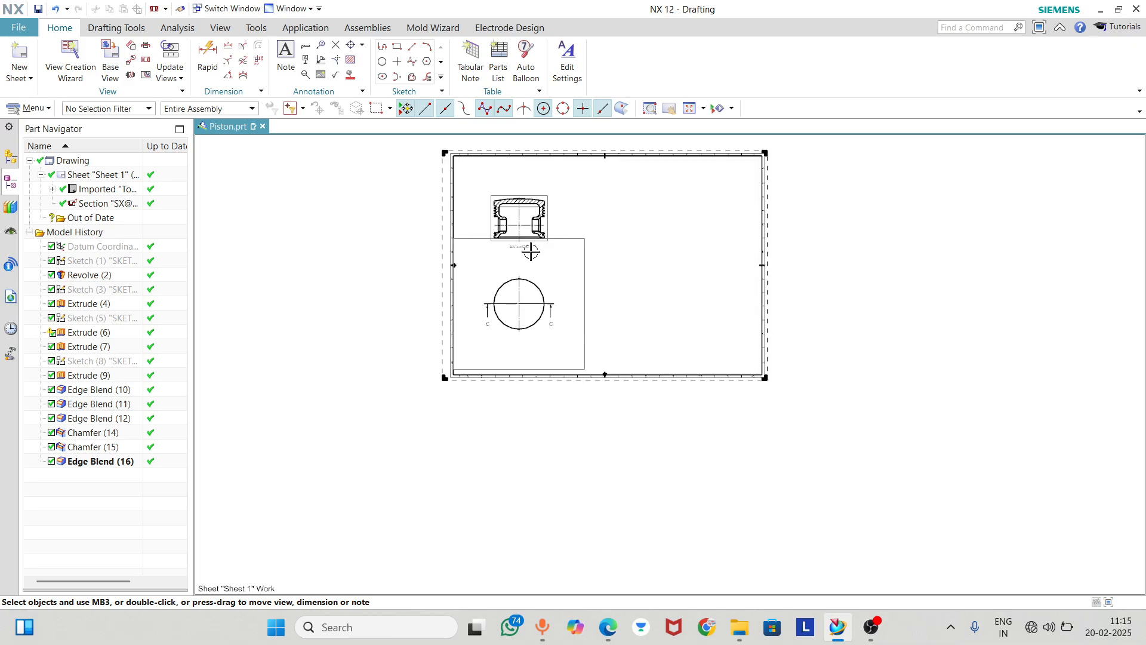
scroll(529, 250, up, 6)
scroll(532, 302, down, 5)
scroll(565, 258, down, 2)
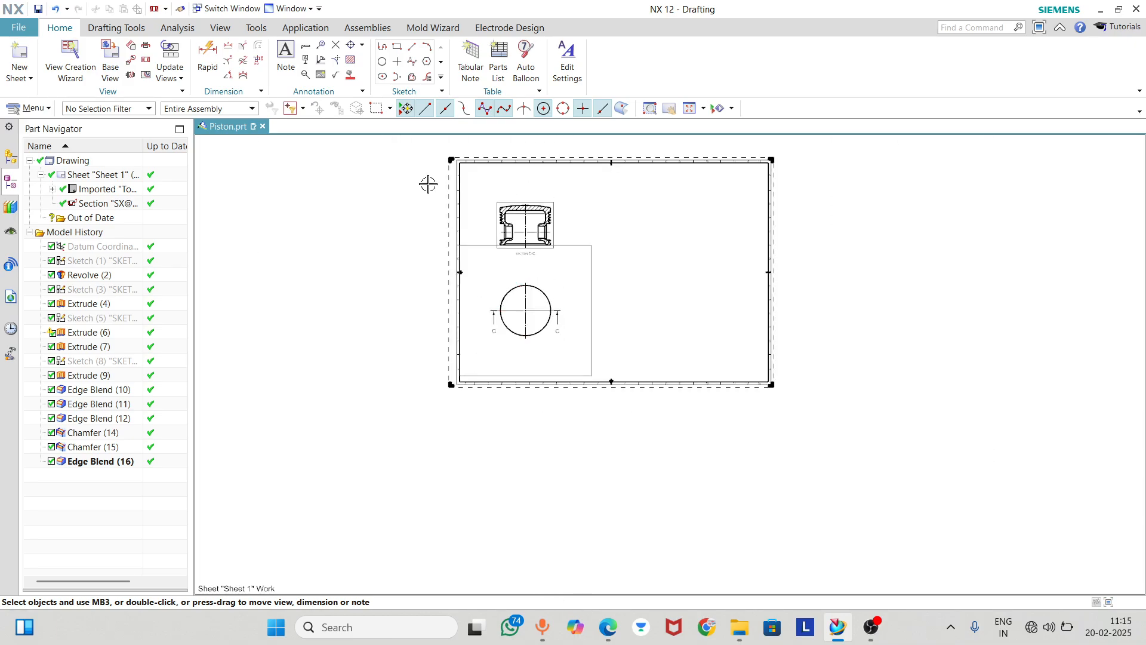
double_click(106, 177)
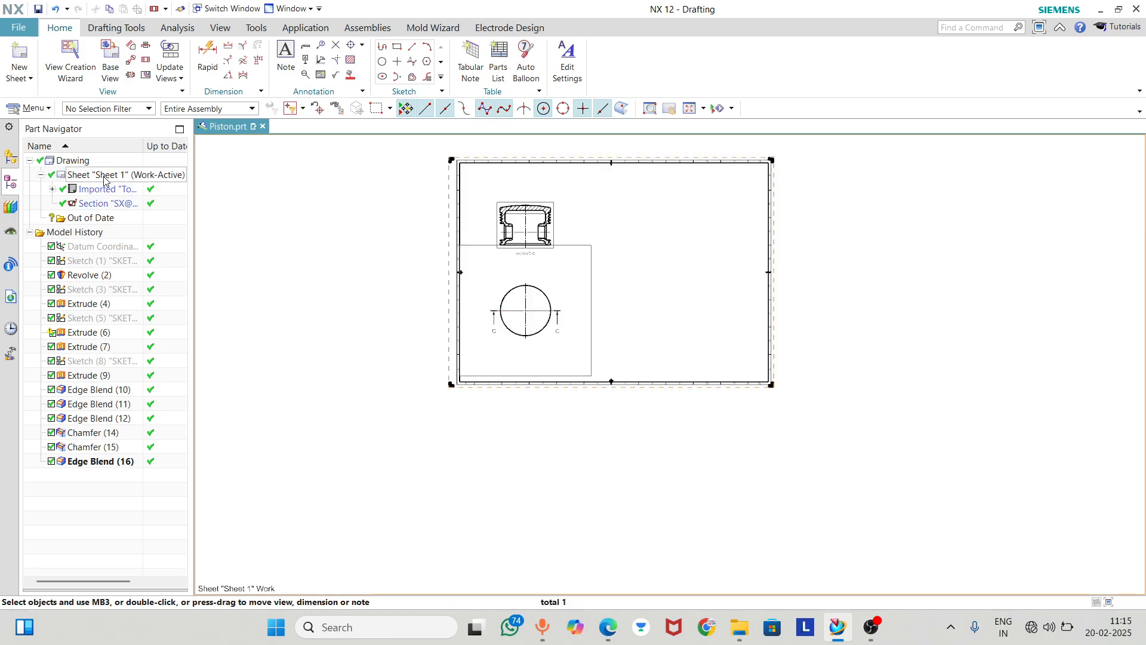
click(195, 79)
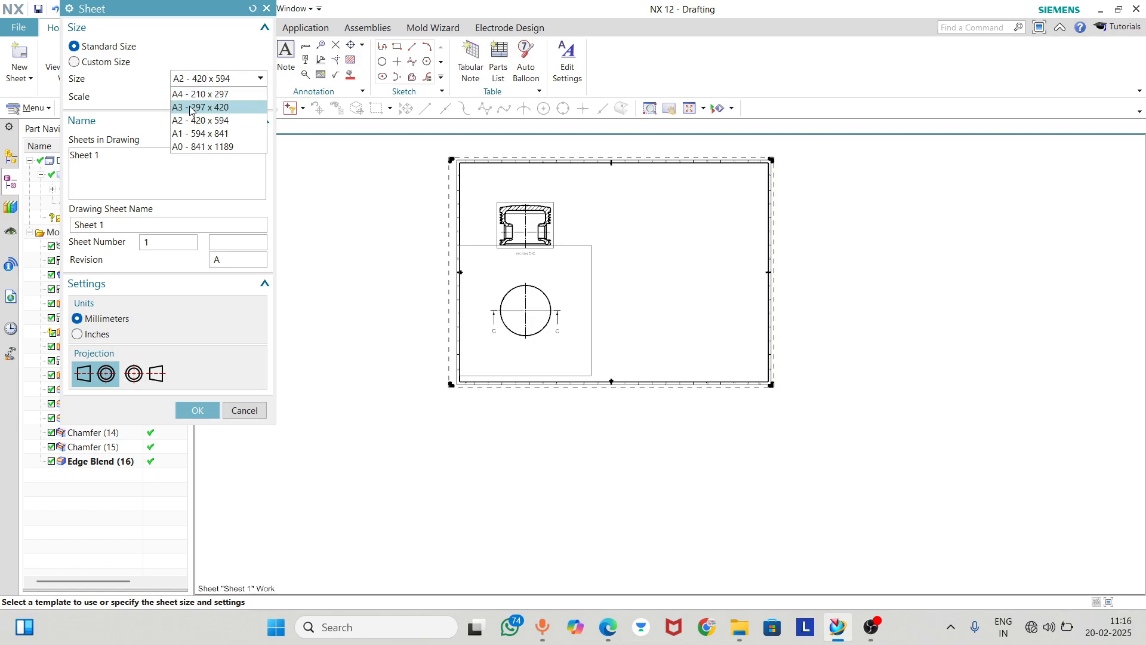
click(191, 106)
click(180, 413)
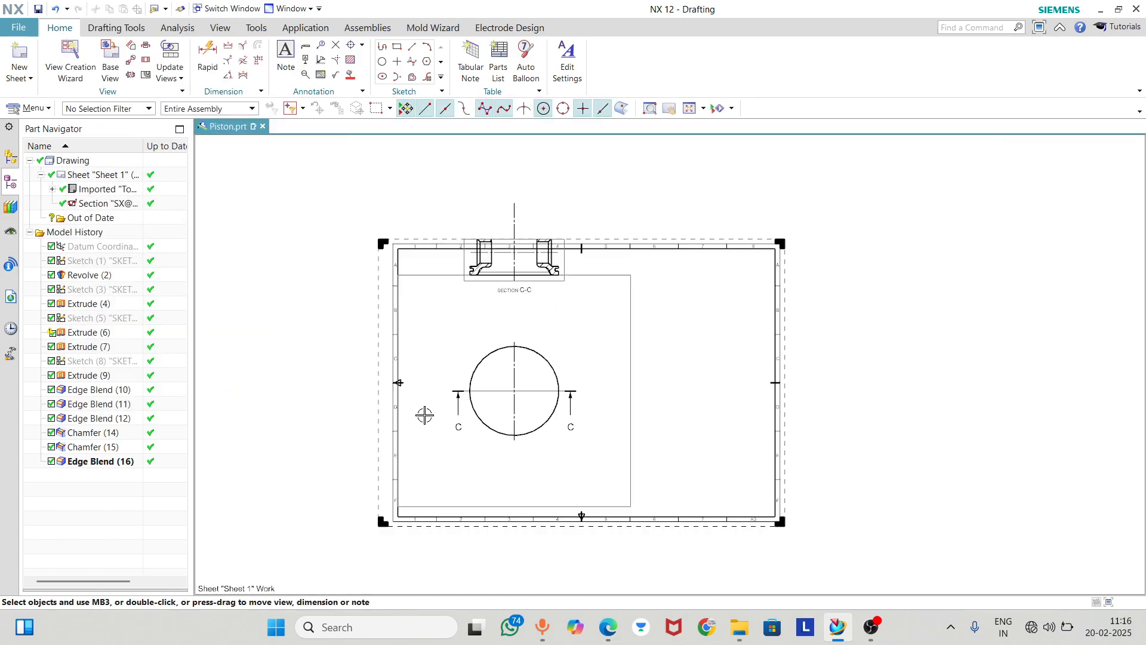
Move the top view and the section view down and toward the left edge so both fit inside the sheet border
drag(606, 309, 604, 341)
drag(556, 280, 513, 383)
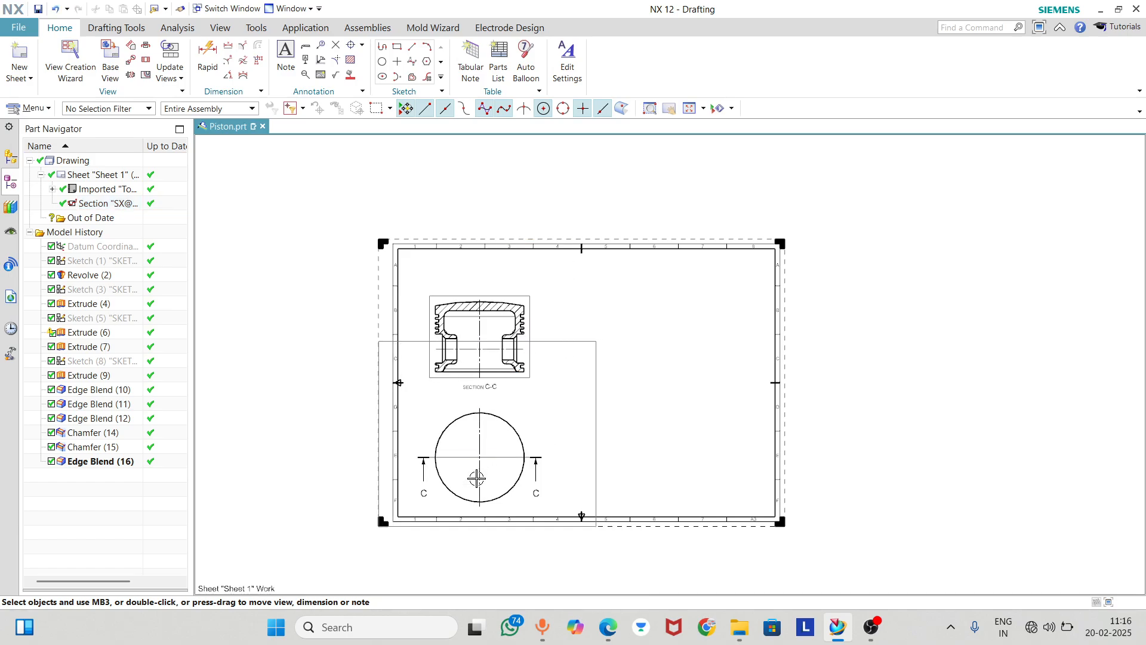
scroll(476, 451, up, 3)
scroll(476, 450, down, 1)
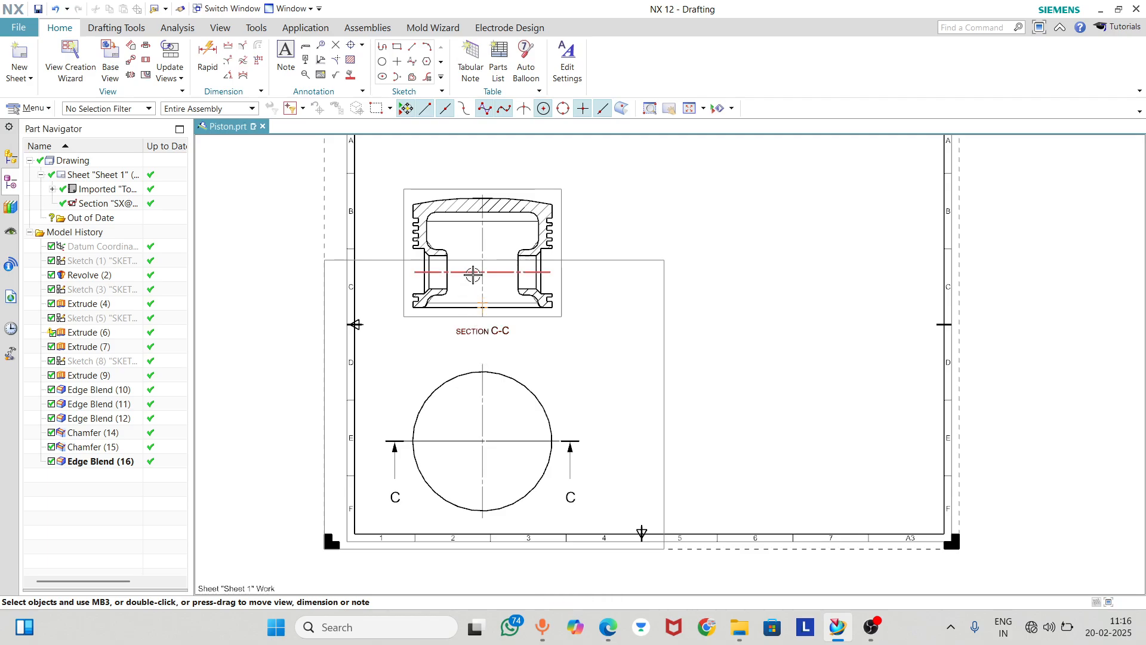
scroll(480, 245, up, 1)
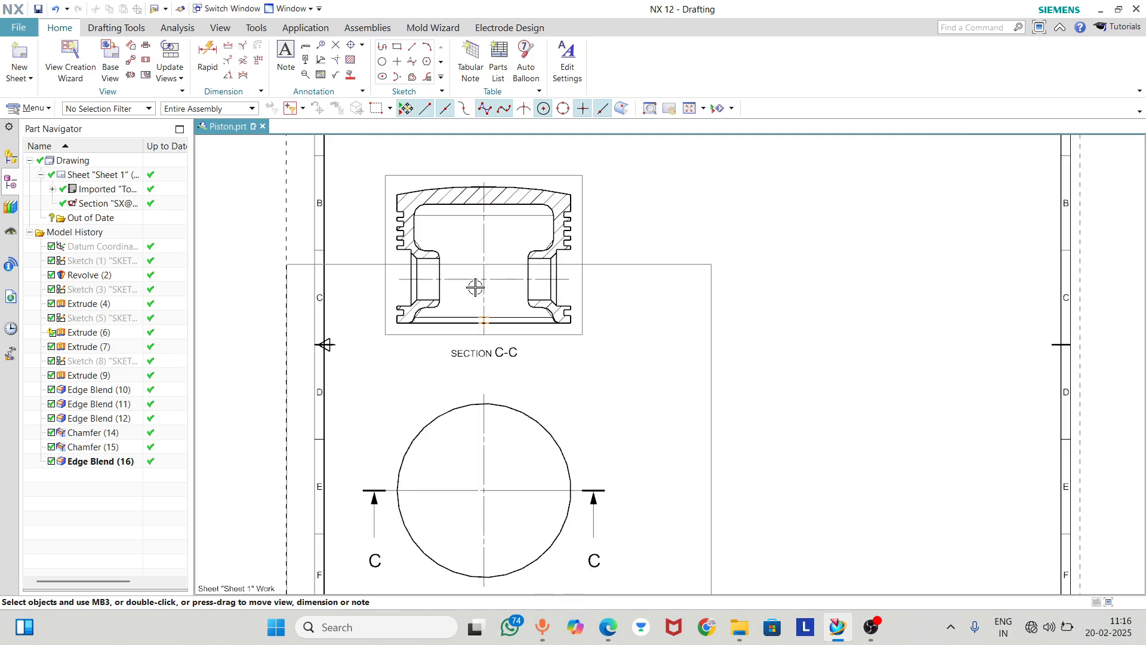
scroll(477, 286, down, 1)
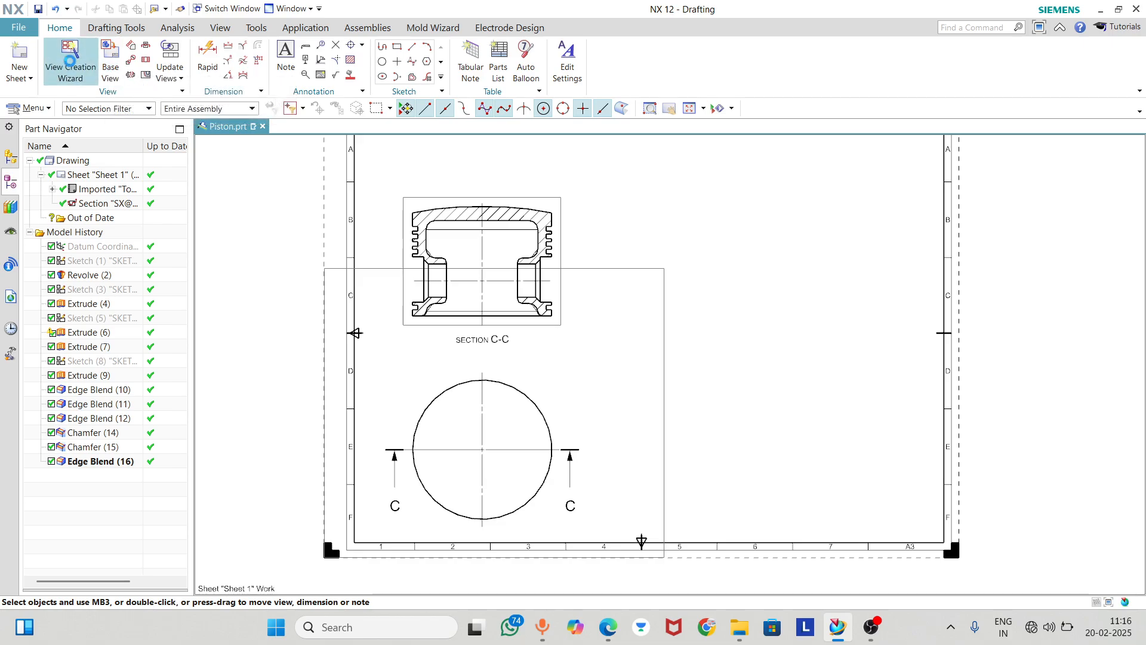
Add a Right view of the piston with the View Creation Wizard and place it to the right of the section view
click(70, 60)
click(84, 48)
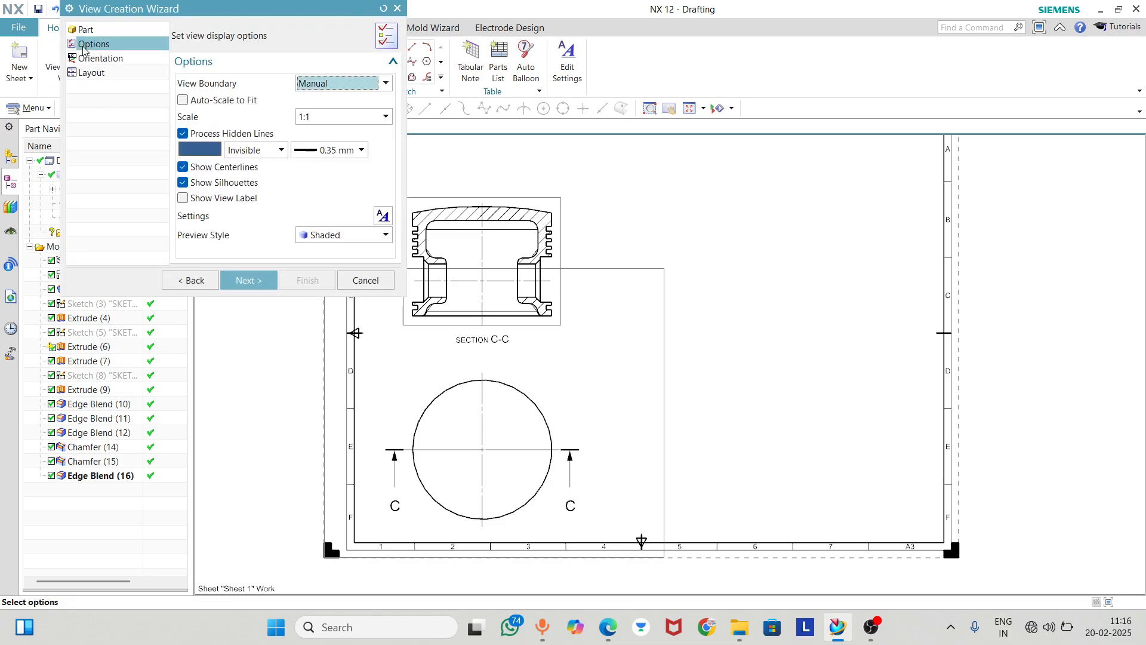
click(111, 58)
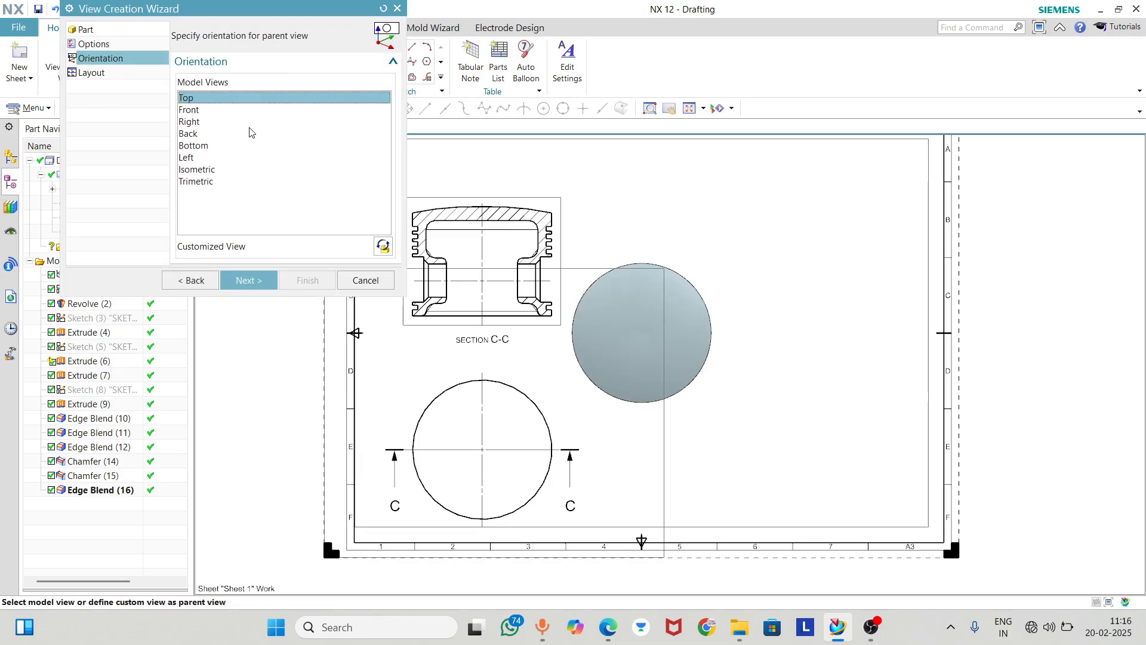
click(206, 110)
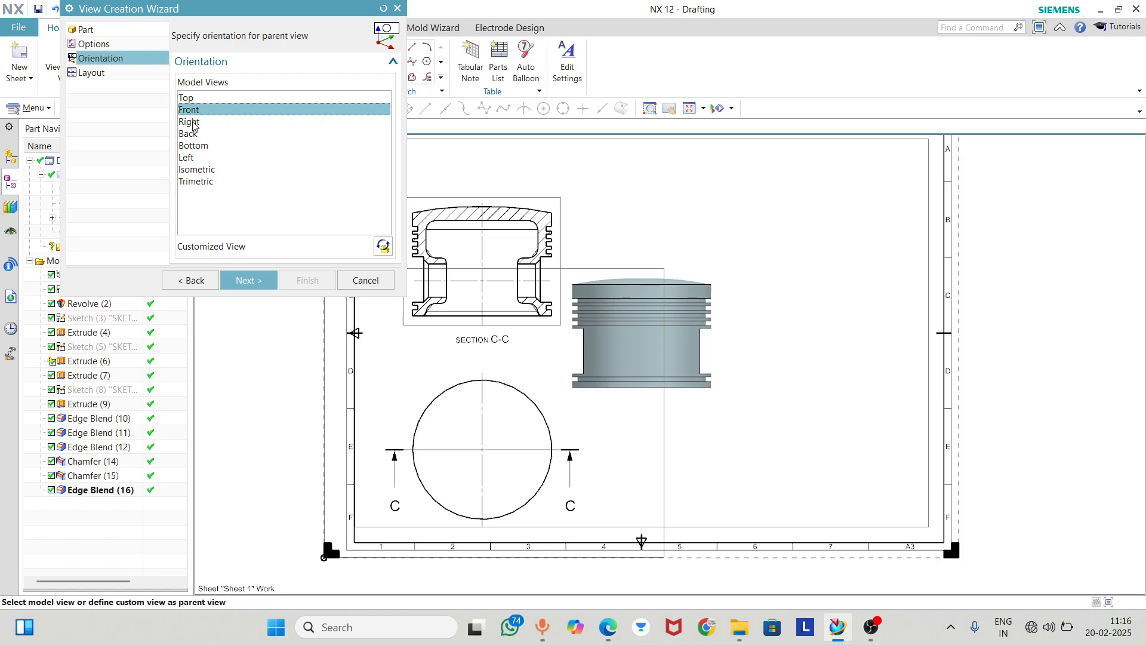
click(193, 123)
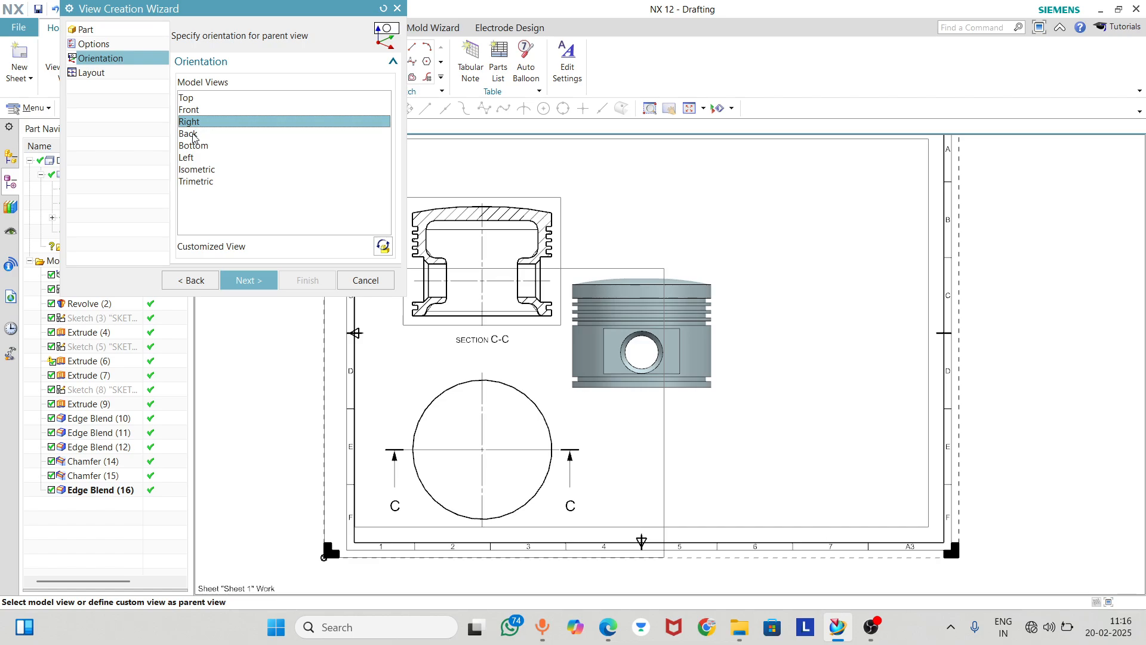
click(247, 280)
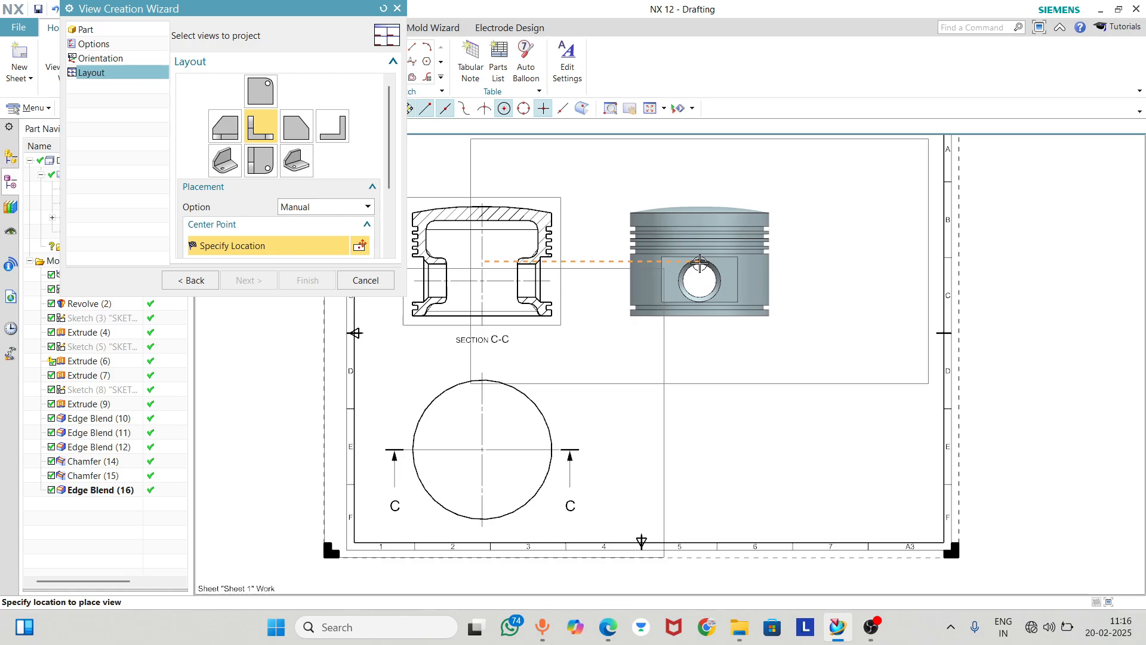
click(699, 264)
scroll(448, 327, down, 2)
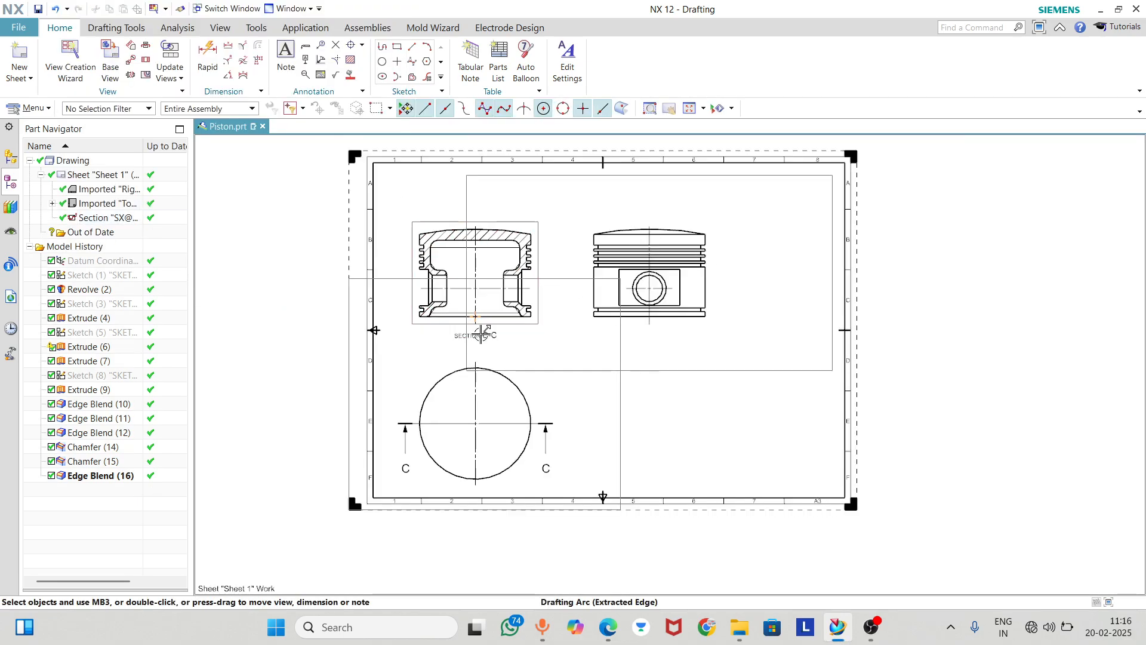
Add an Isometric view of the piston with the View Creation Wizard and place it below the Right view
scroll(526, 313, down, 1)
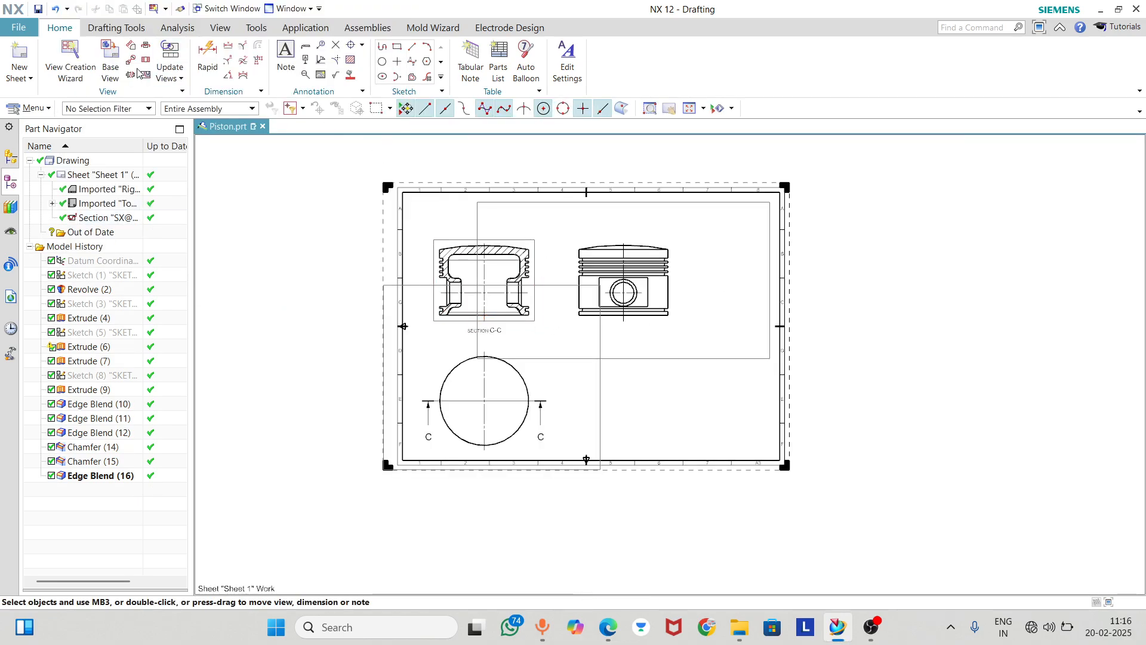
click(70, 59)
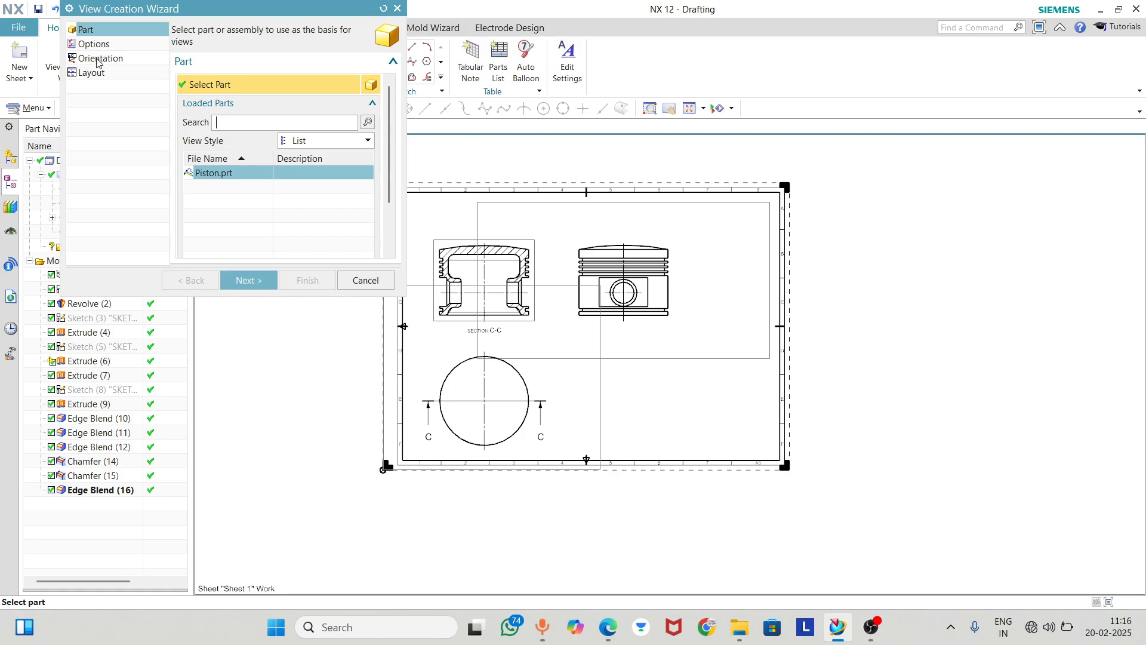
click(97, 60)
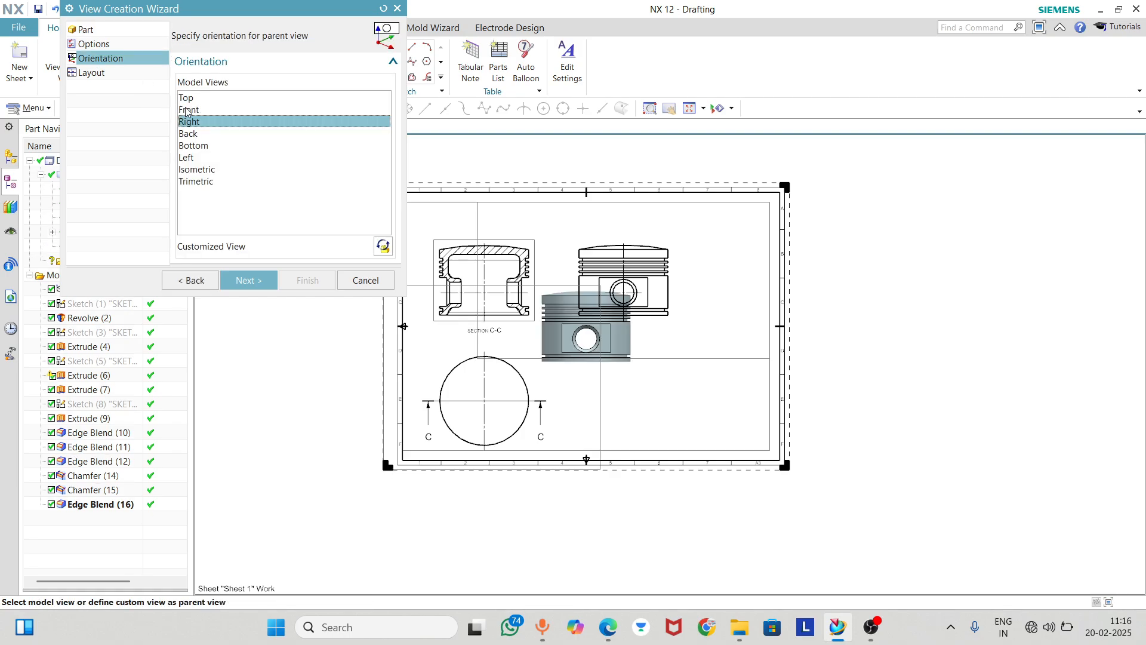
click(201, 172)
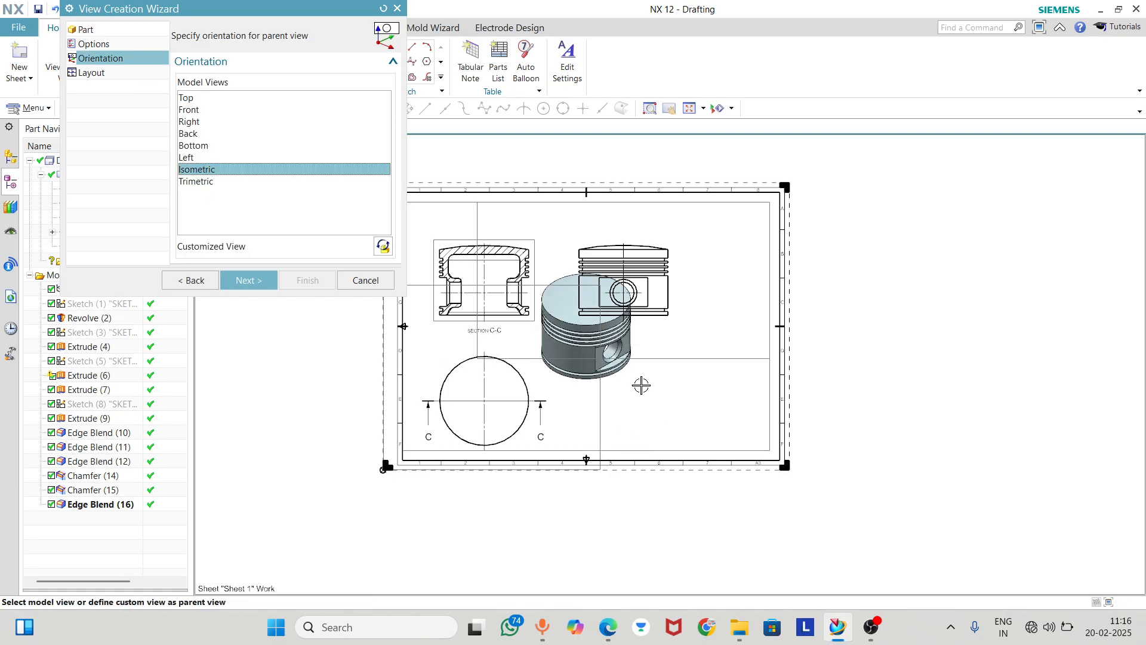
click(248, 280)
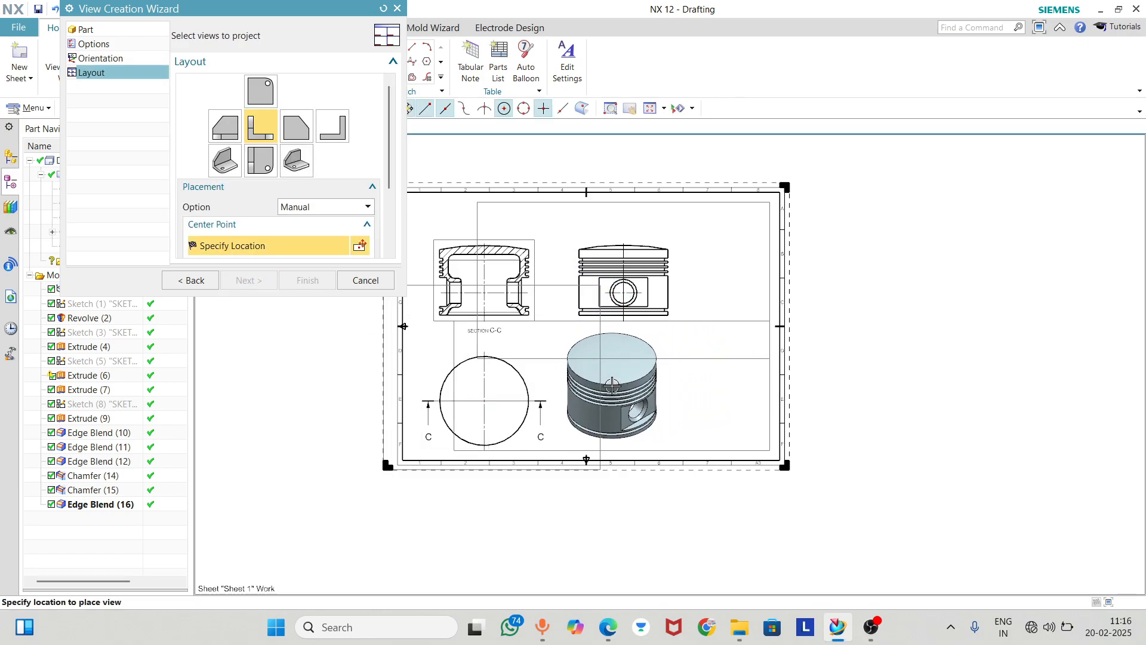
click(610, 386)
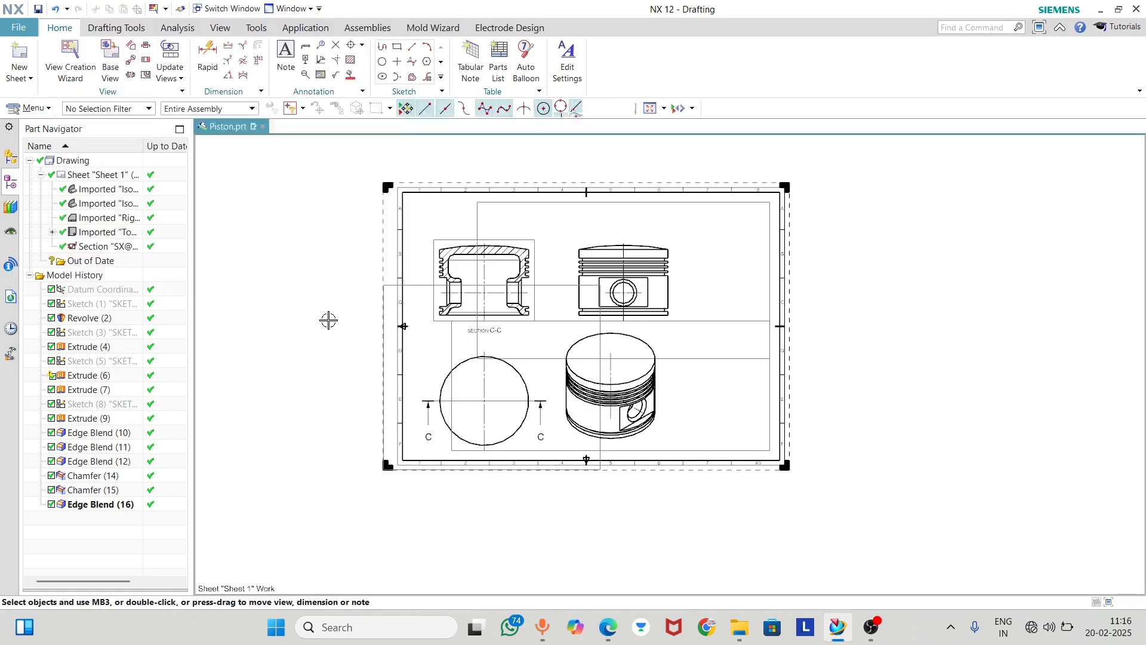
Shift the section view slightly up and to the left on the sheet
scroll(501, 281, up, 3)
drag(504, 172, 473, 148)
scroll(596, 388, down, 2)
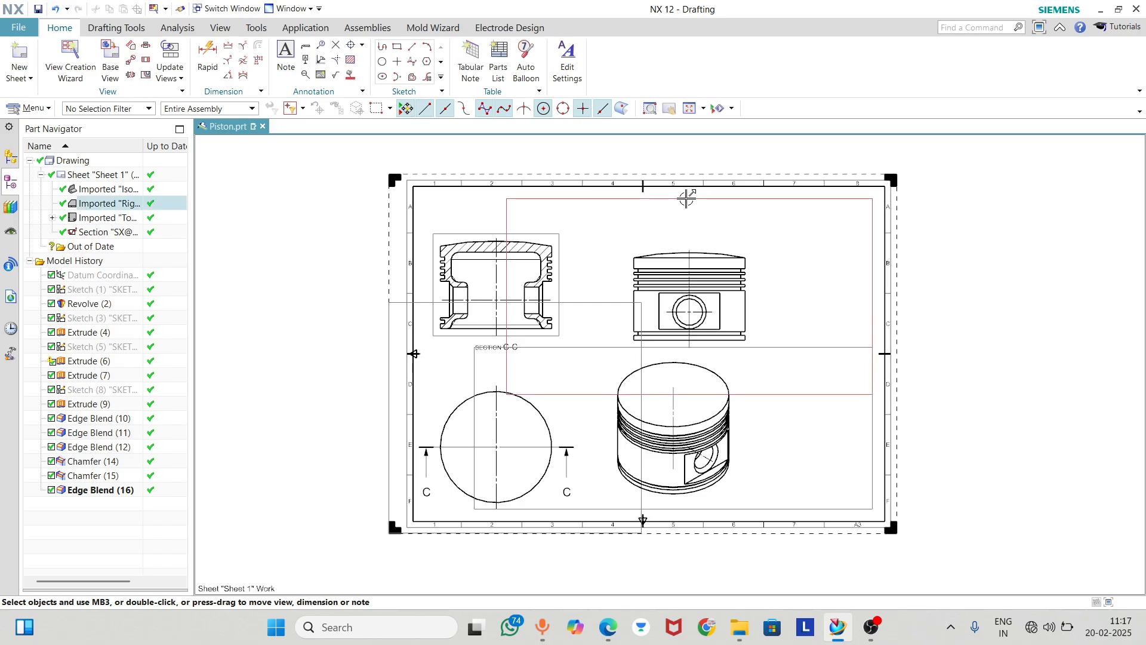
Move the Right view beside the section view and the Isometric view up to the right of the Right view
drag(672, 192, 632, 187)
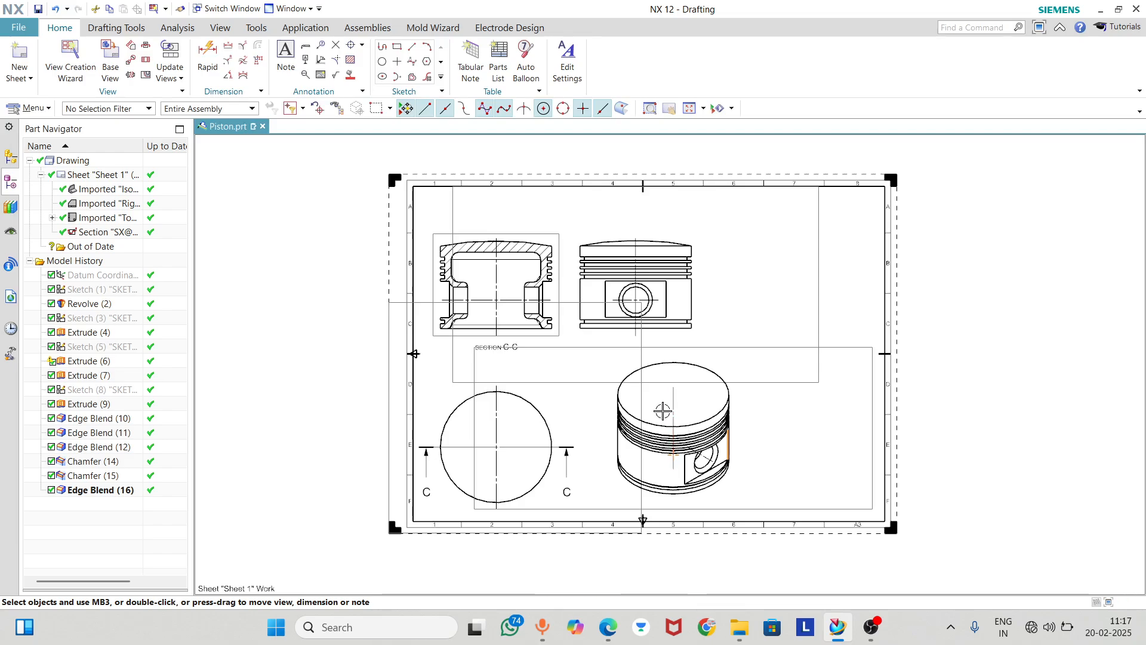
drag(476, 358, 591, 215)
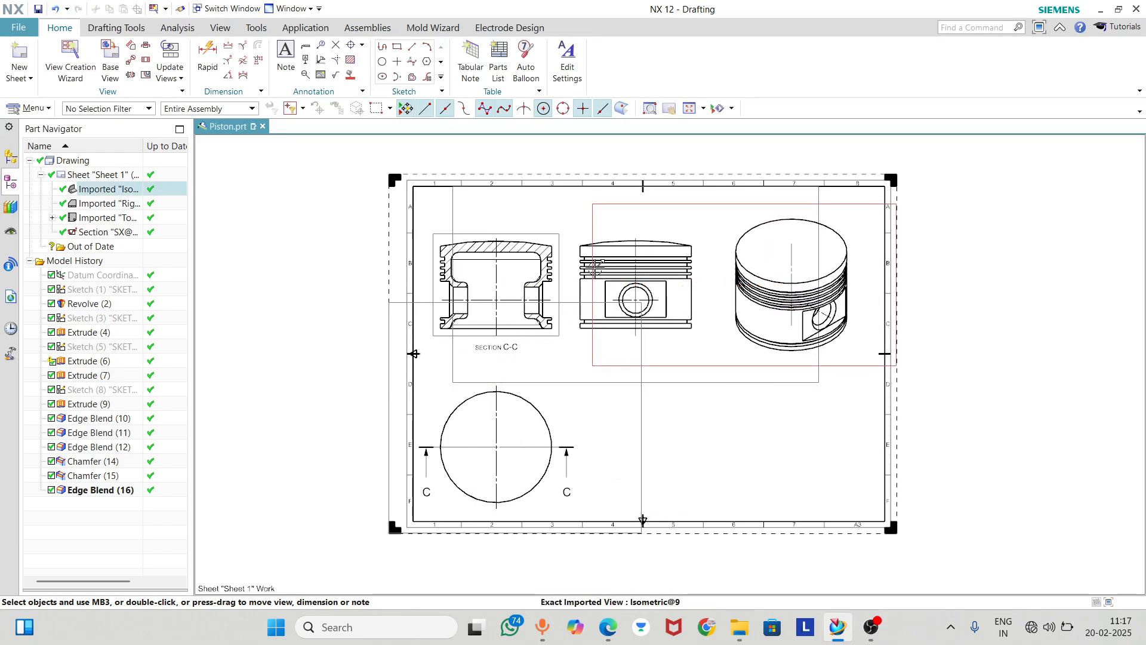
scroll(627, 325, up, 4)
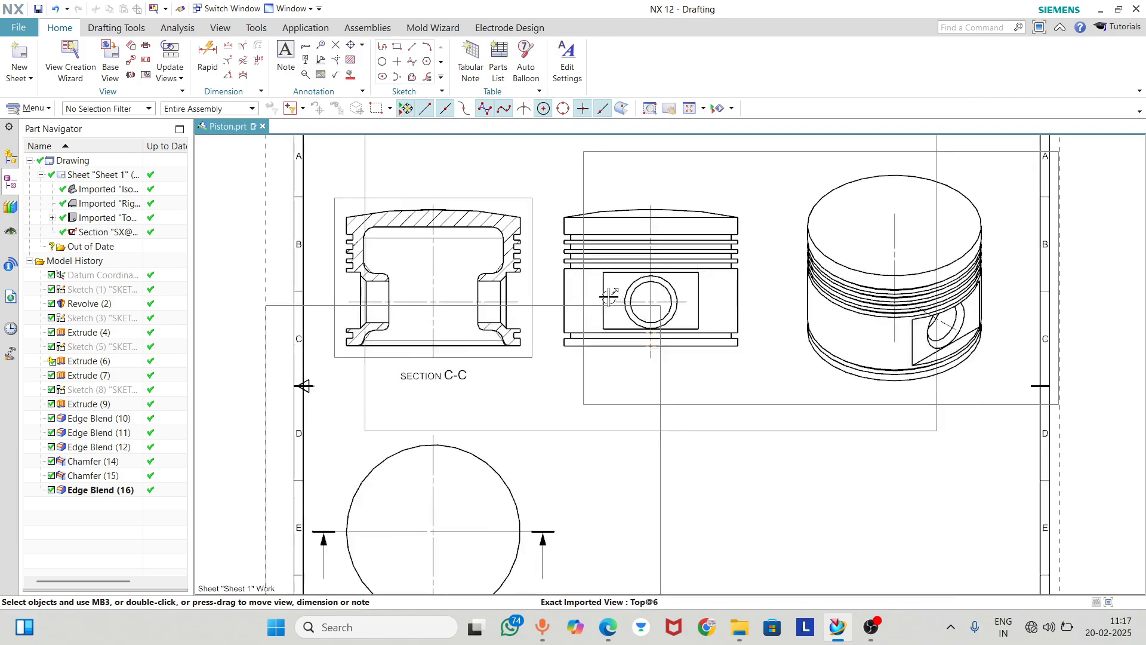
scroll(691, 325, down, 2)
scroll(409, 530, up, 2)
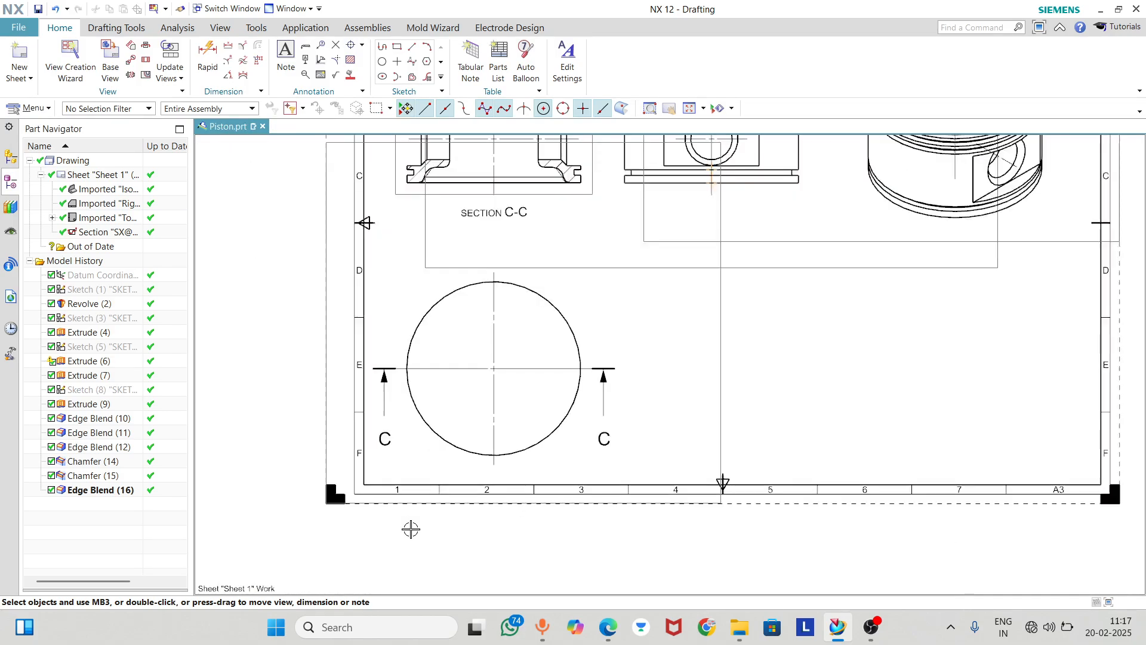
scroll(463, 389, down, 3)
scroll(517, 261, up, 1)
scroll(517, 261, down, 3)
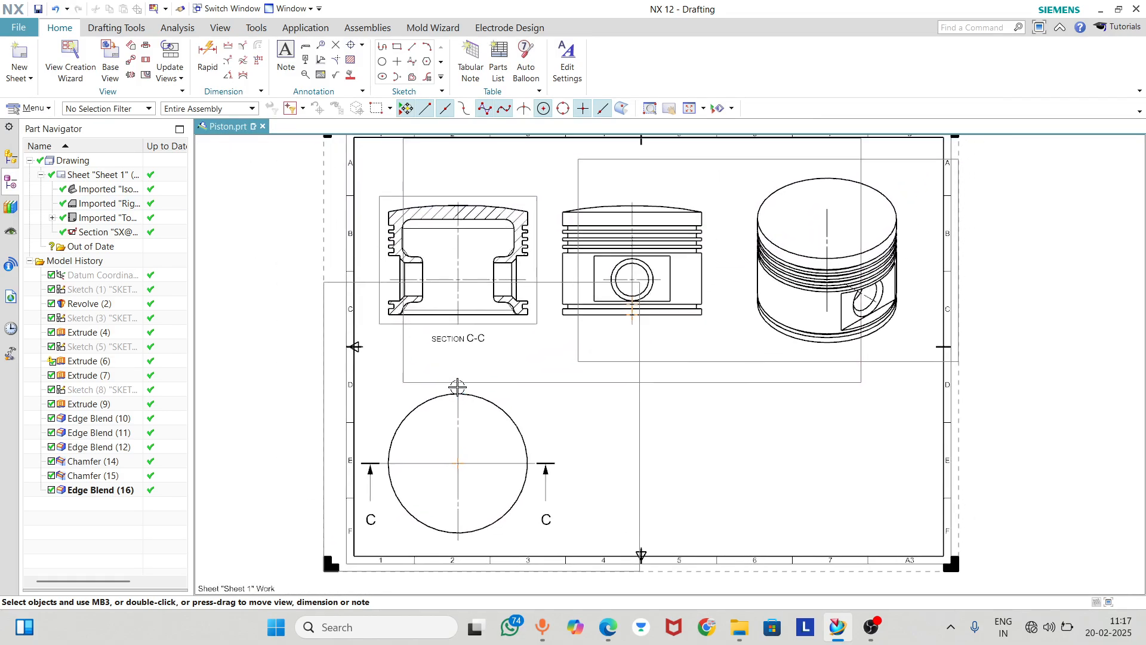
scroll(413, 244, up, 6)
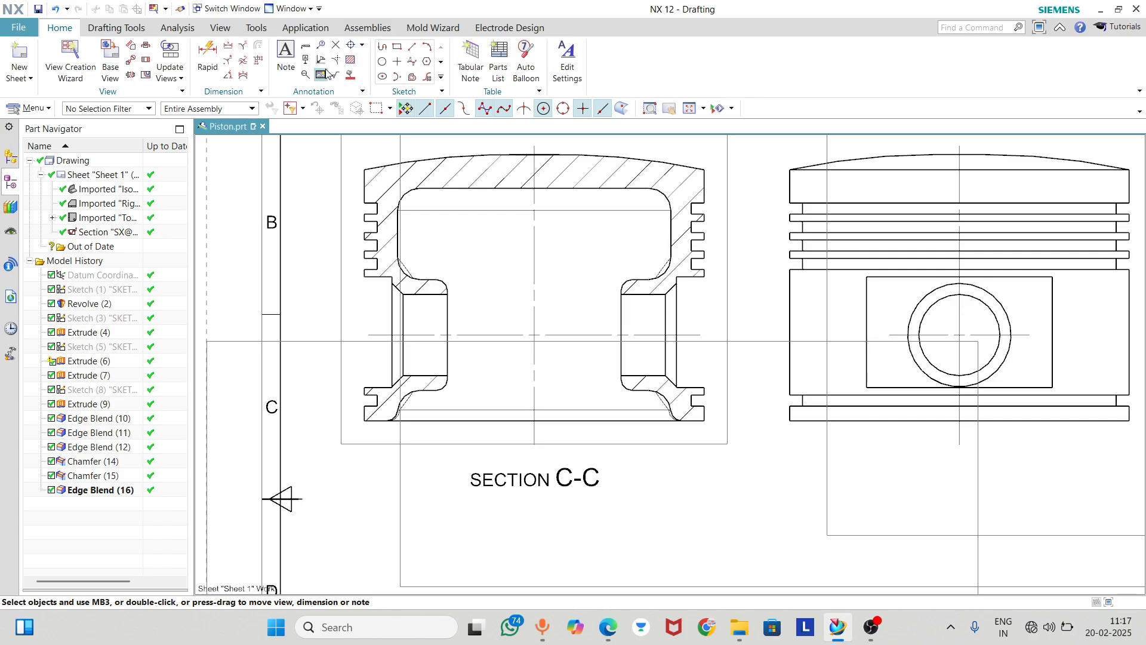
click(207, 56)
scroll(450, 349, down, 2)
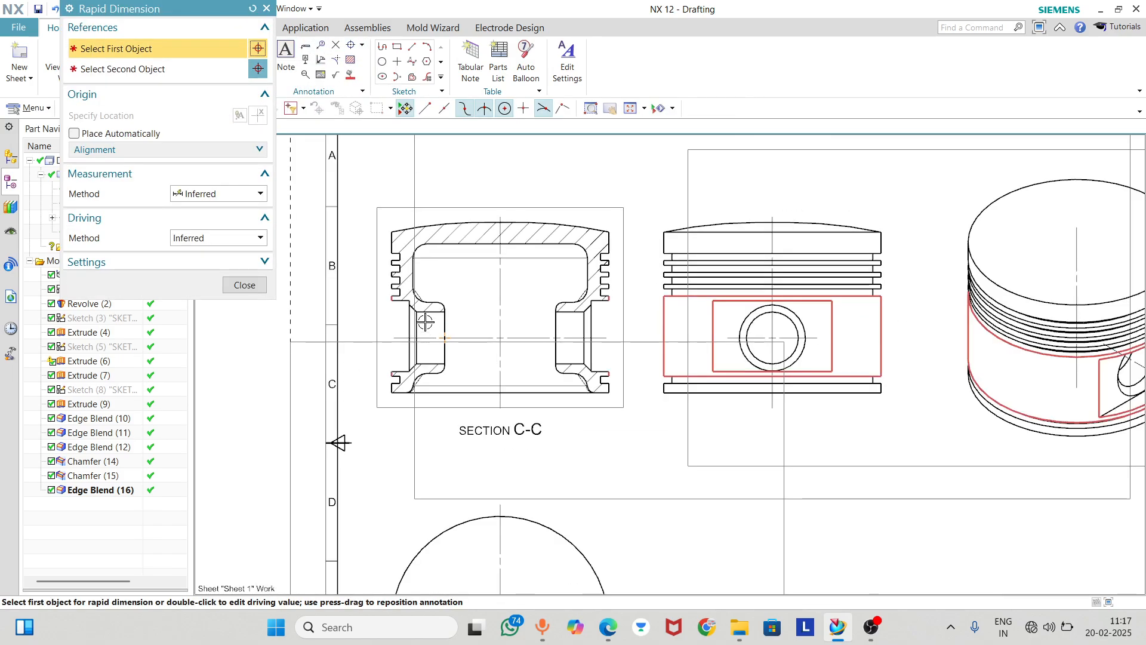
scroll(398, 229, down, 3)
scroll(514, 473, up, 3)
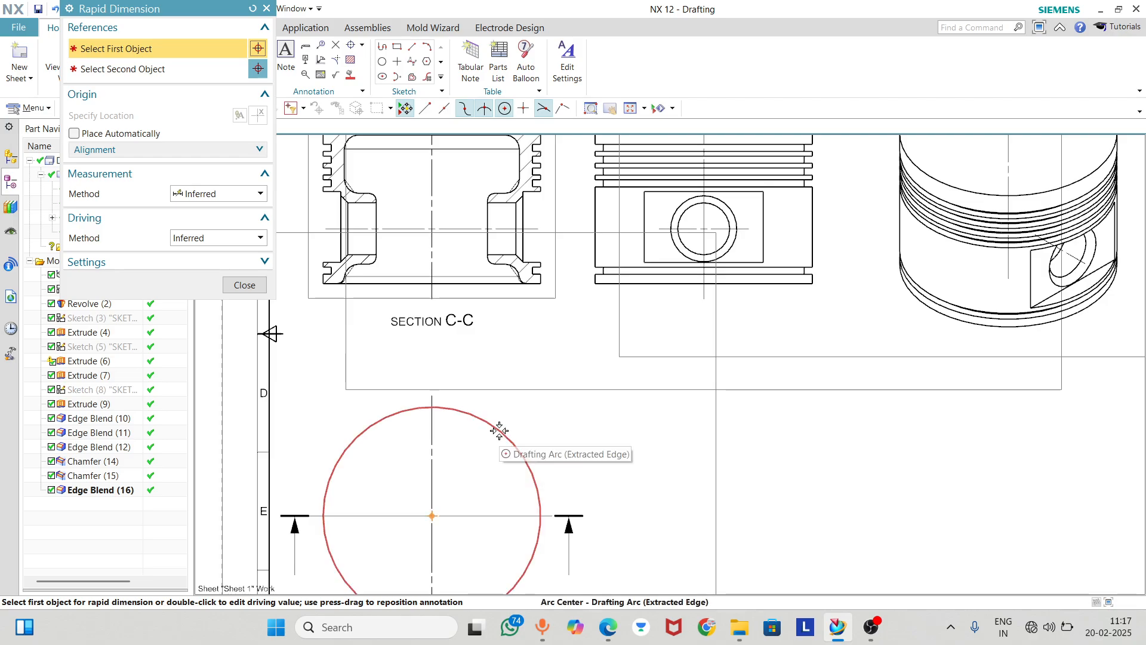
scroll(450, 318, down, 2)
scroll(526, 180, up, 4)
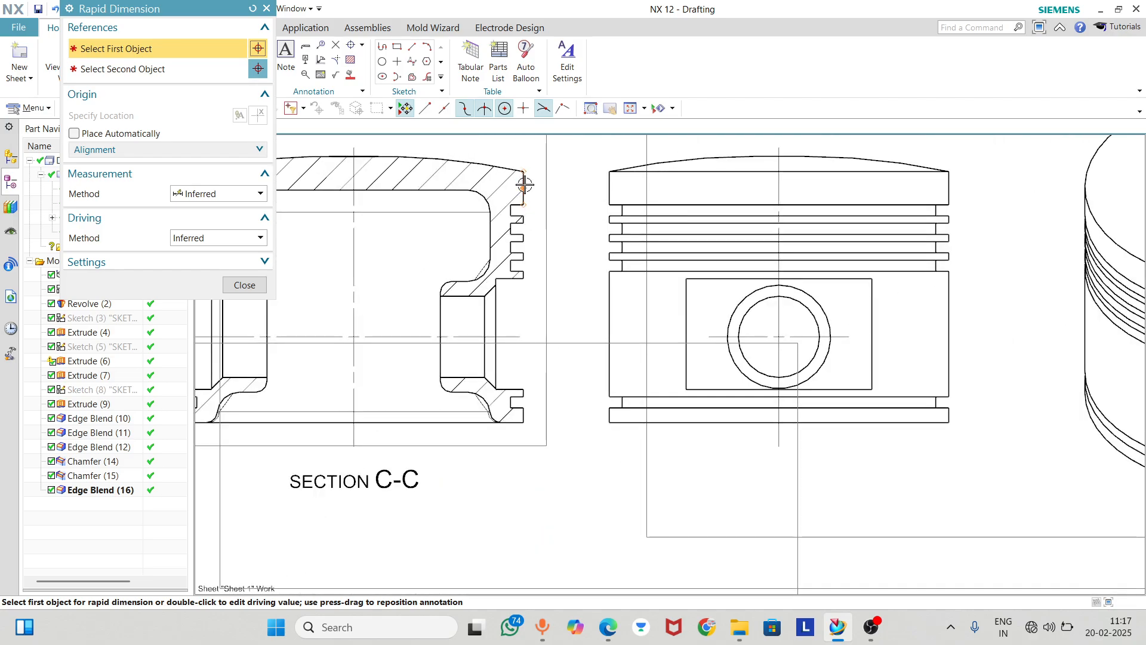
click(526, 185)
scroll(525, 185, down, 4)
click(379, 203)
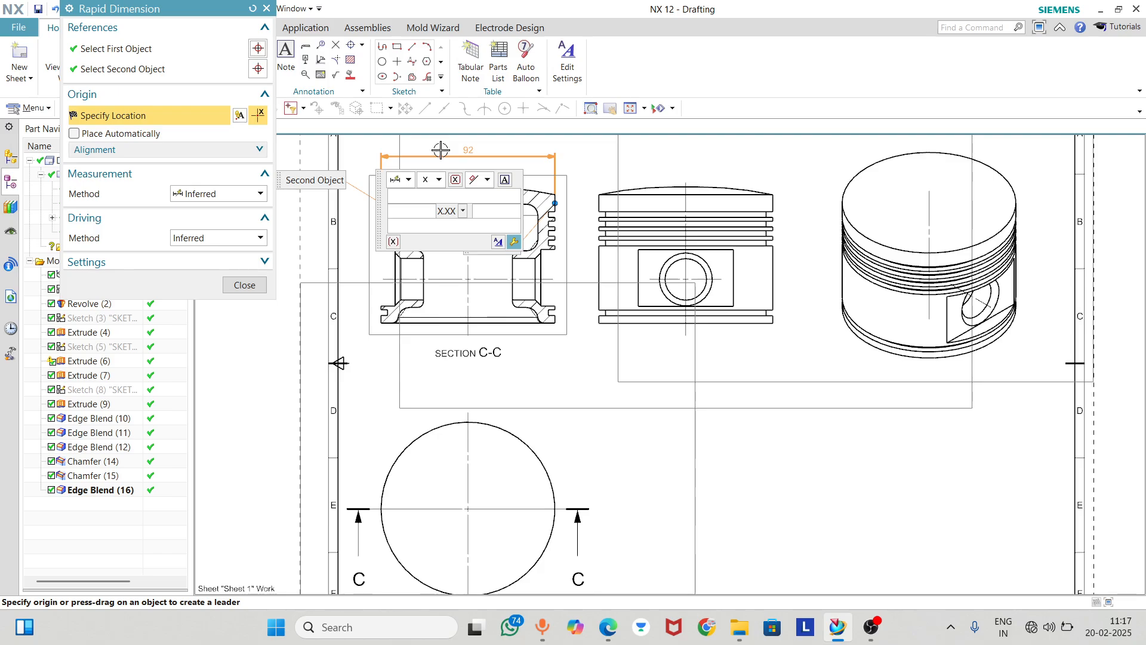
click(227, 194)
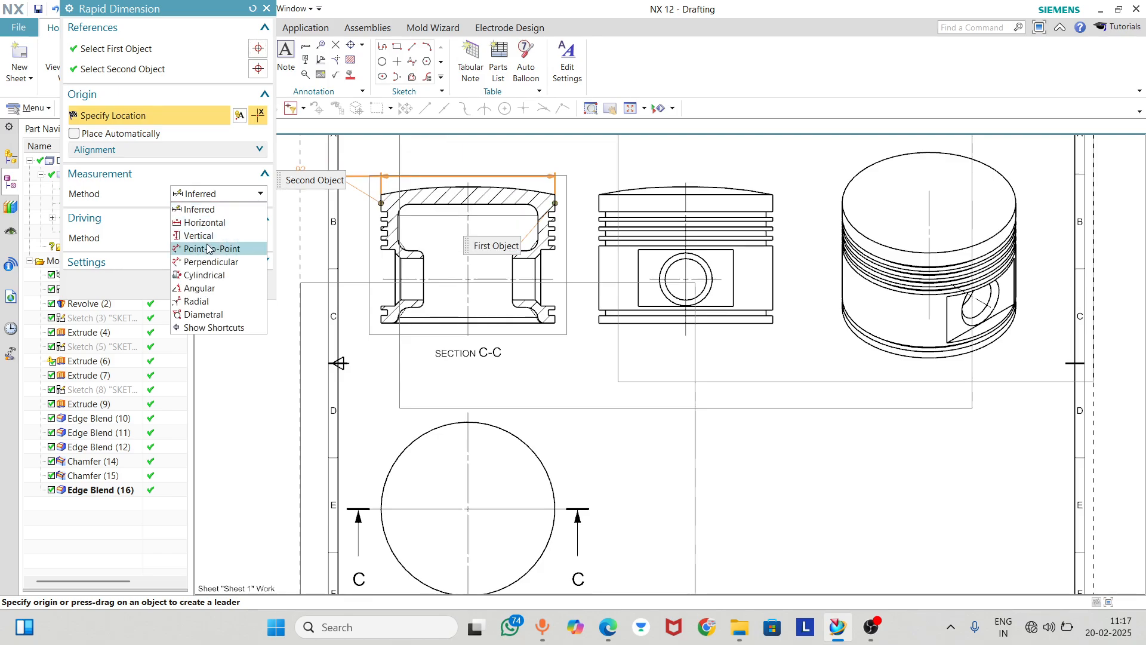
click(212, 197)
click(205, 238)
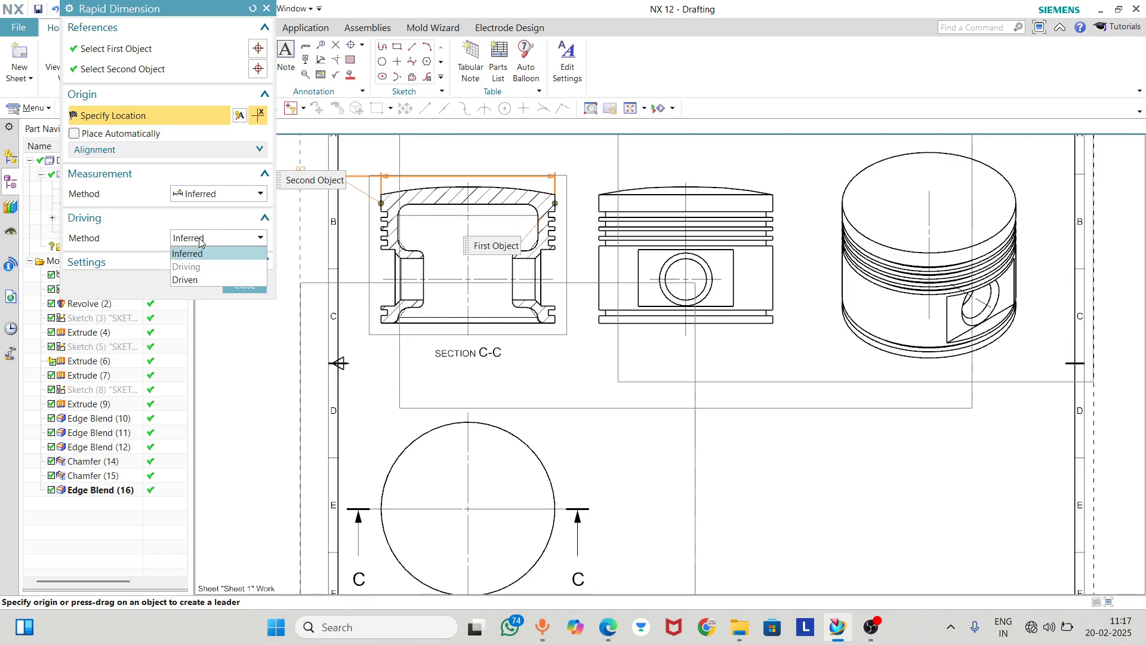
click(204, 252)
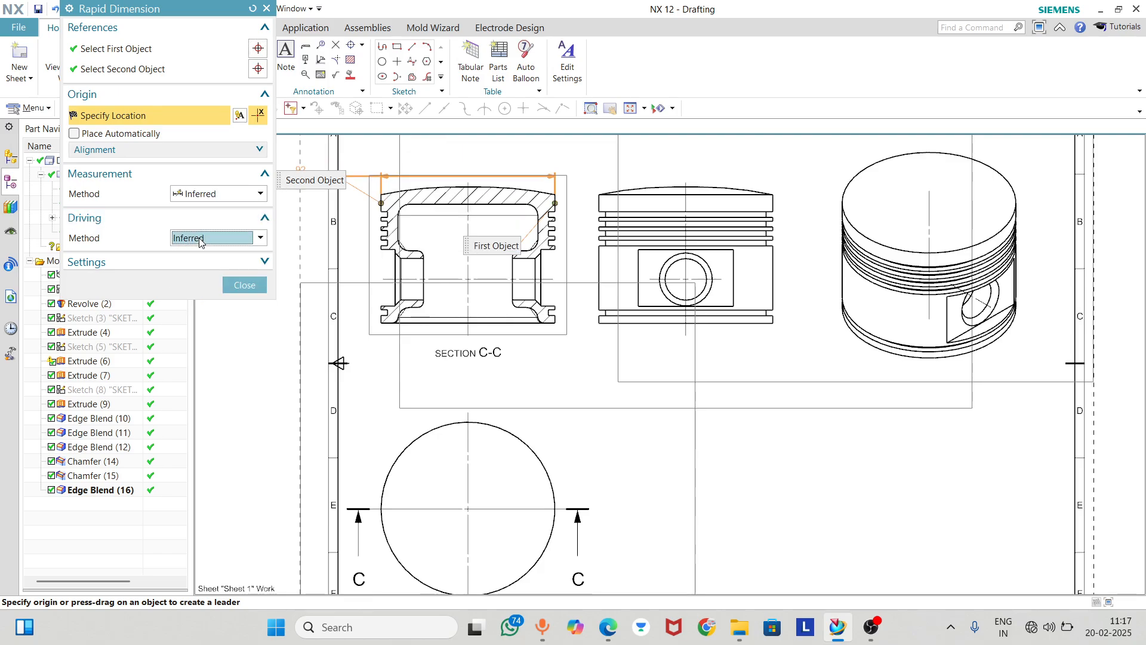
click(171, 149)
click(212, 281)
click(214, 284)
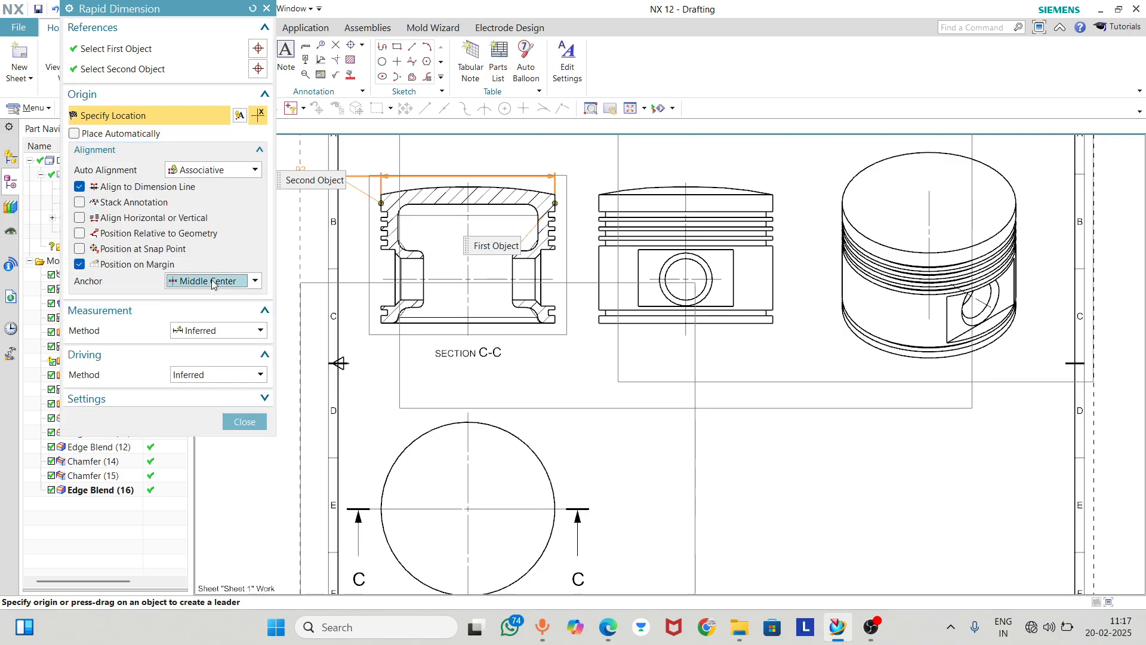
click(233, 419)
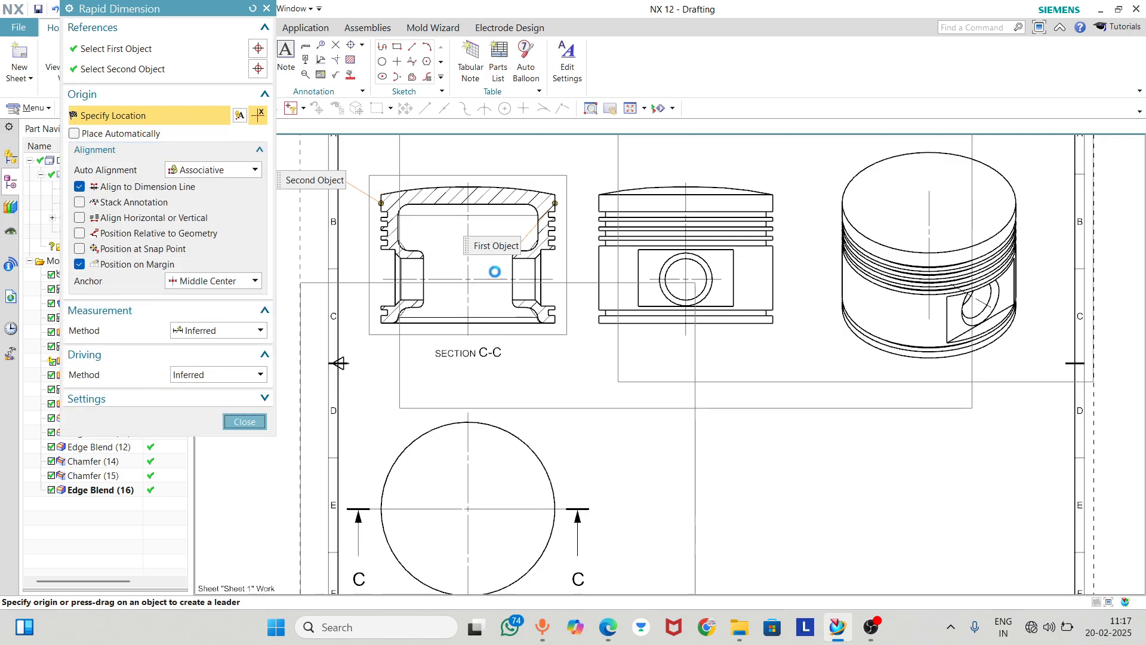
Add a Rapid dimension across the piston crown's two outer side edges and place it above the section view
scroll(398, 221, up, 3)
scroll(474, 377, down, 2)
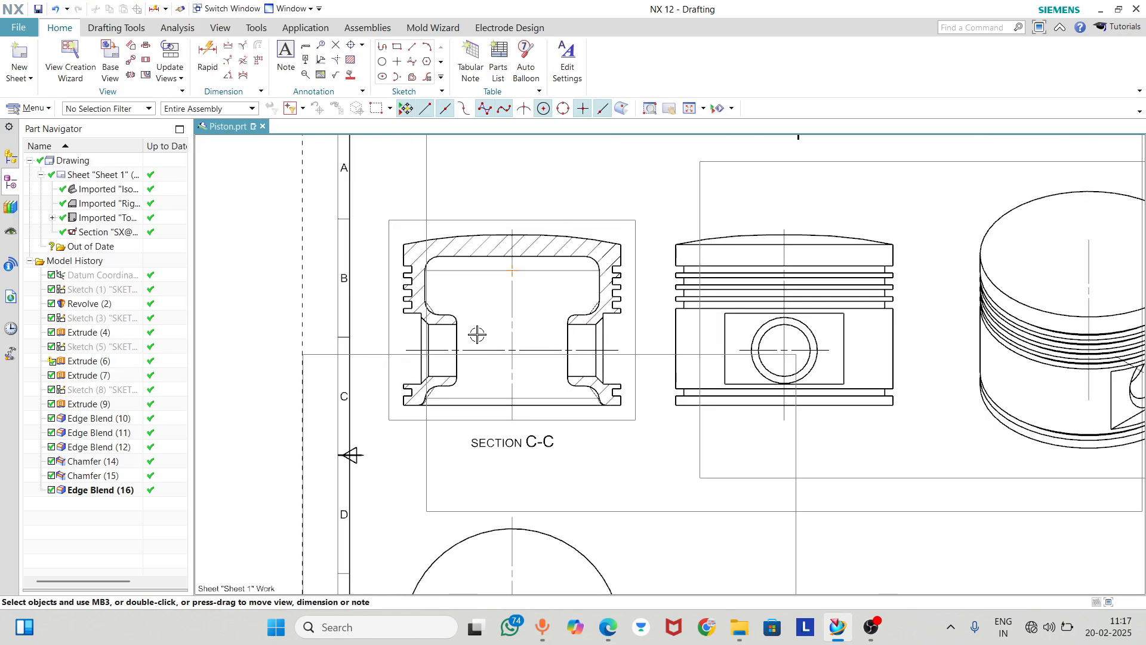
click(209, 54)
click(401, 254)
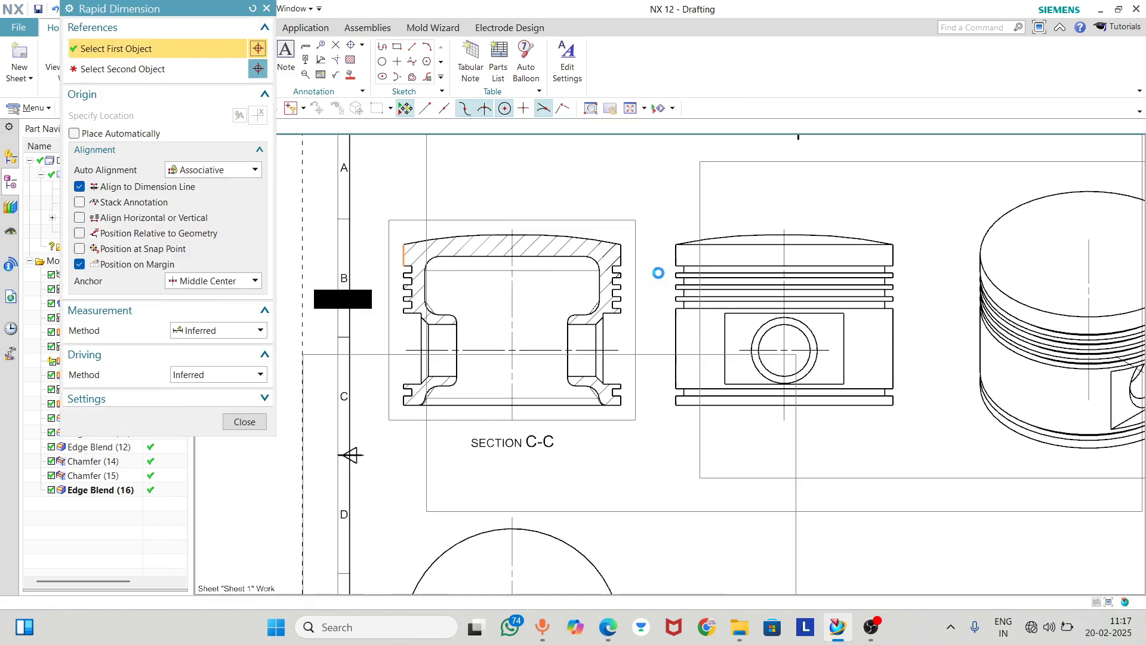
click(620, 255)
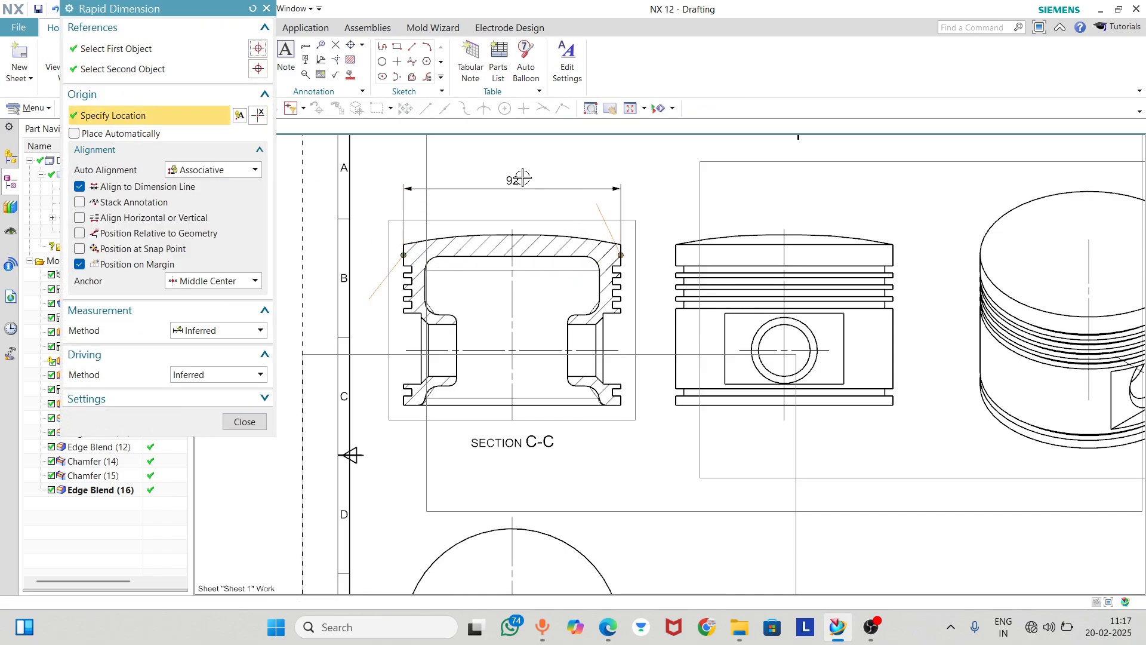
click(594, 181)
middle_click(595, 181)
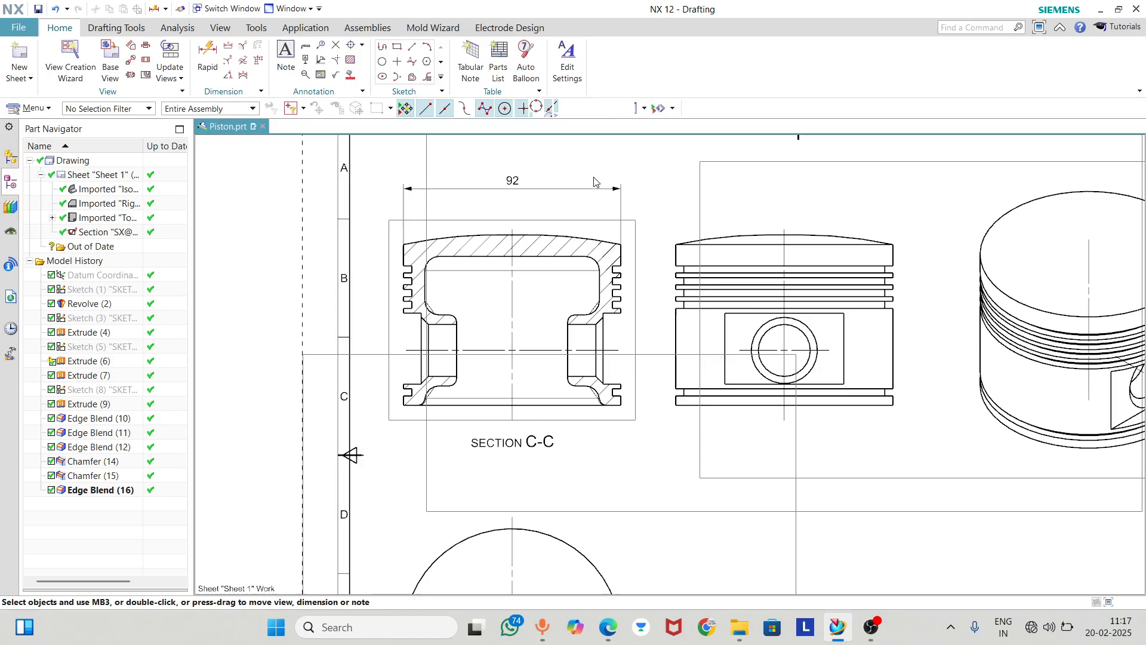
Change the measurement method of the width dimension above the section view to Cylindrical
double_click(494, 182)
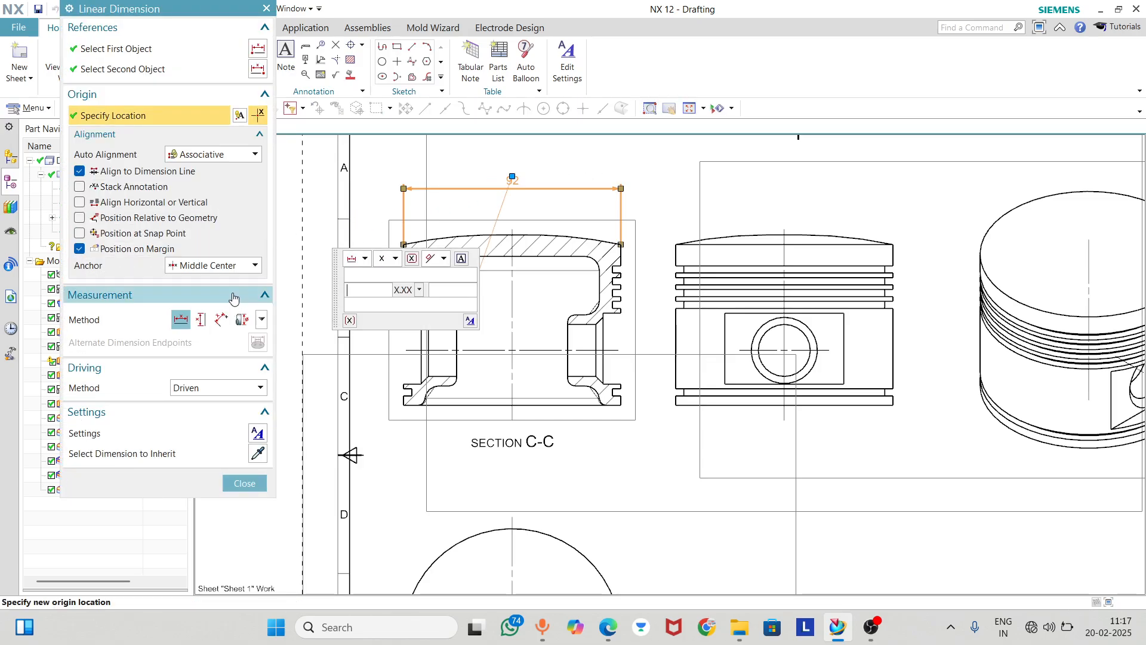
click(262, 321)
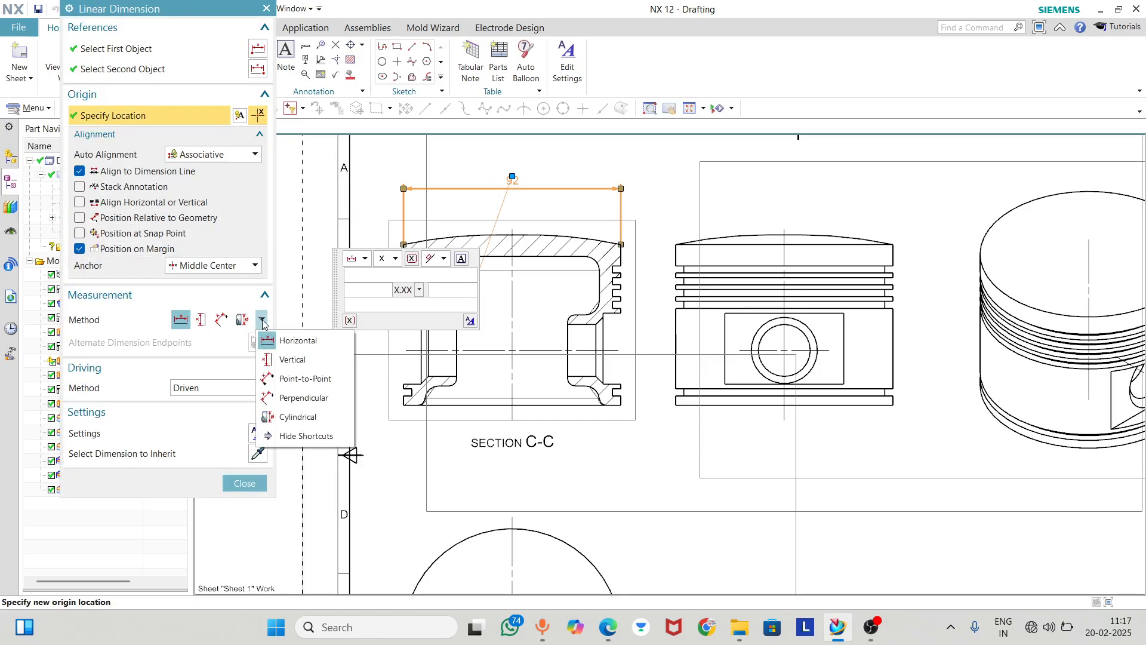
click(298, 416)
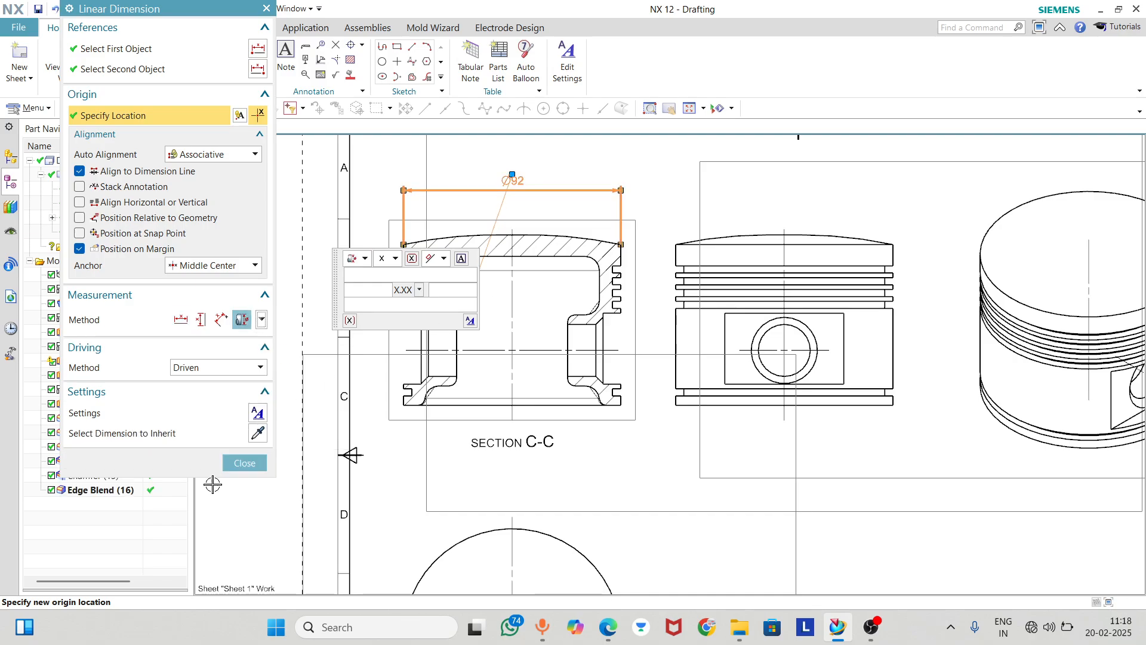
click(244, 463)
Dimension the piston's overall height in the section view from crown peak to bottom edge, placing it left of the view
scroll(507, 165, up, 1)
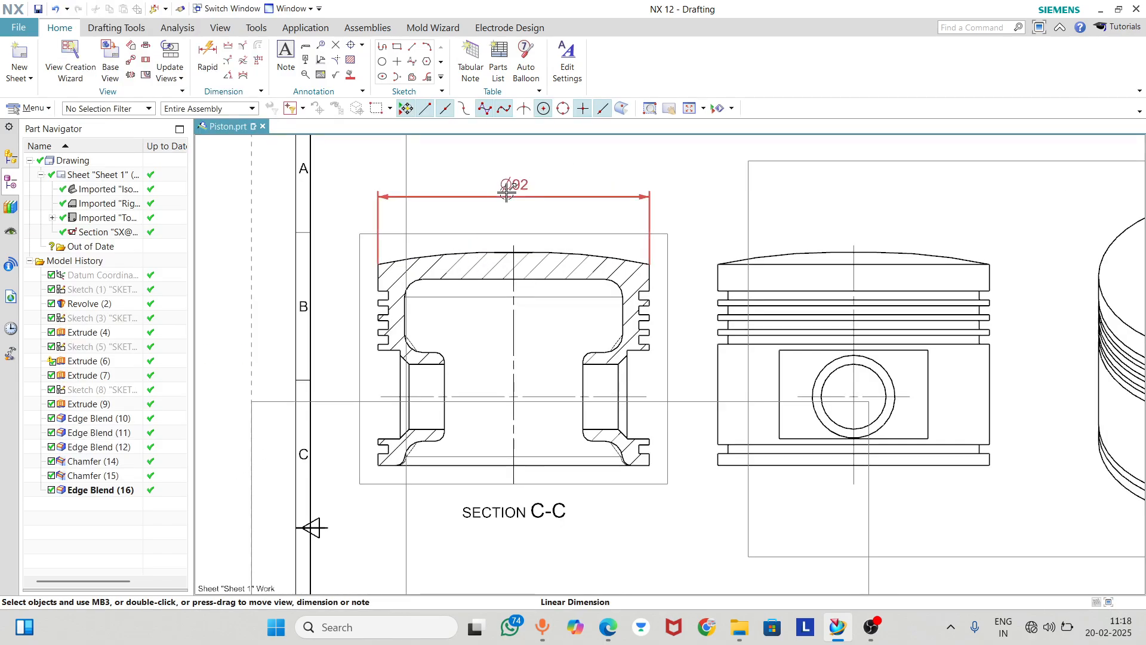
scroll(466, 281, down, 2)
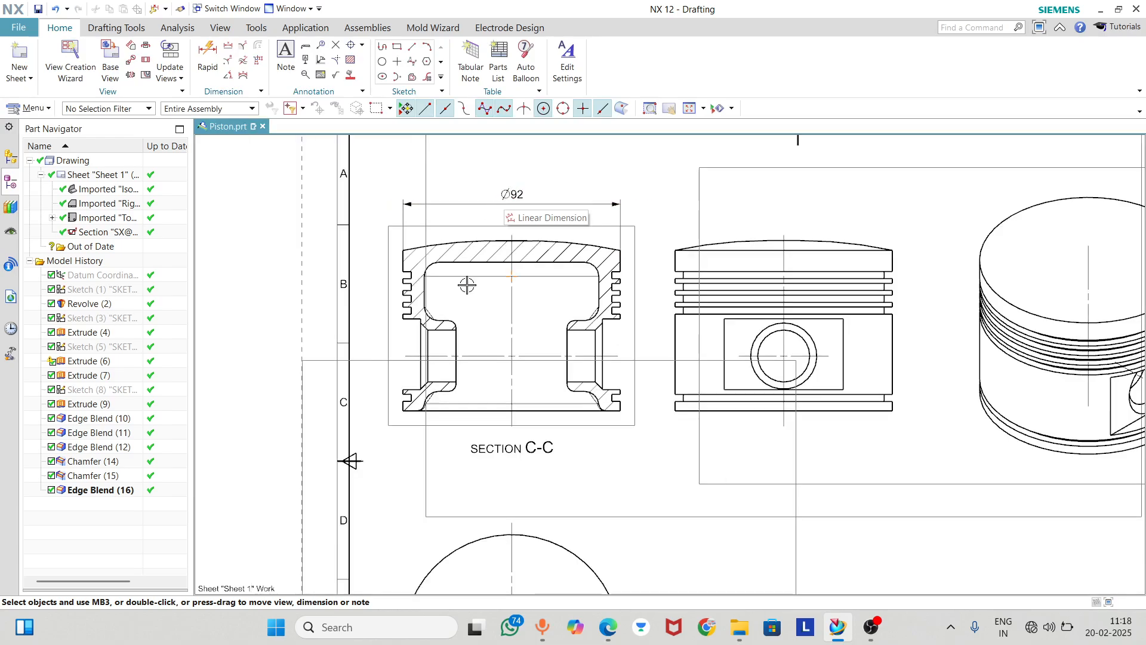
scroll(423, 285, up, 3)
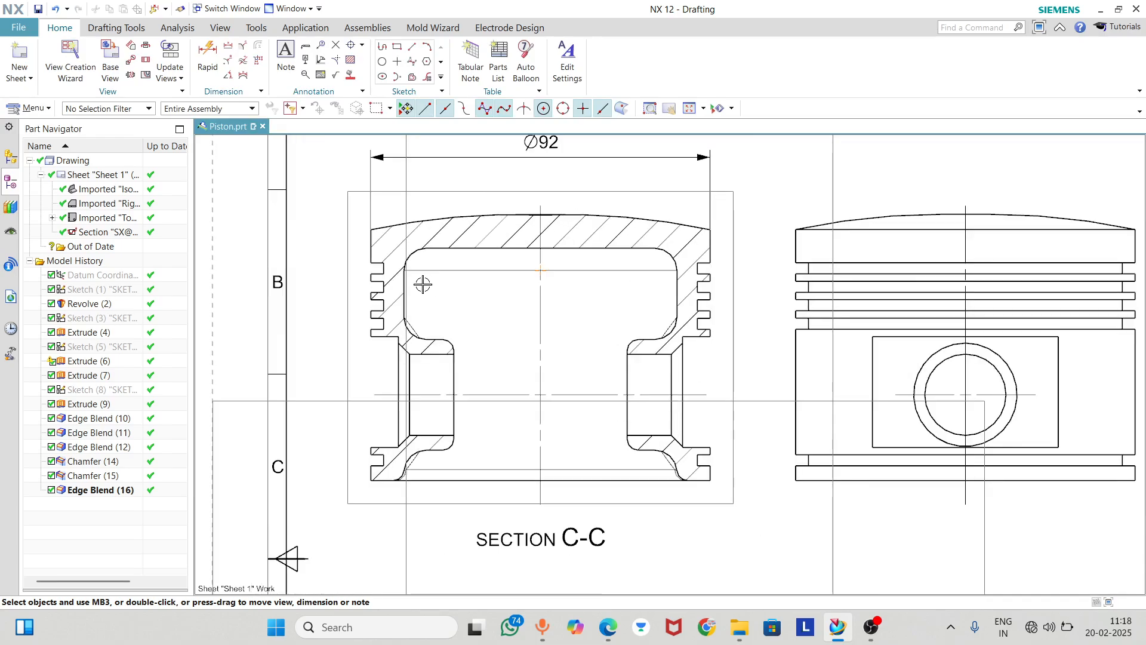
click(199, 54)
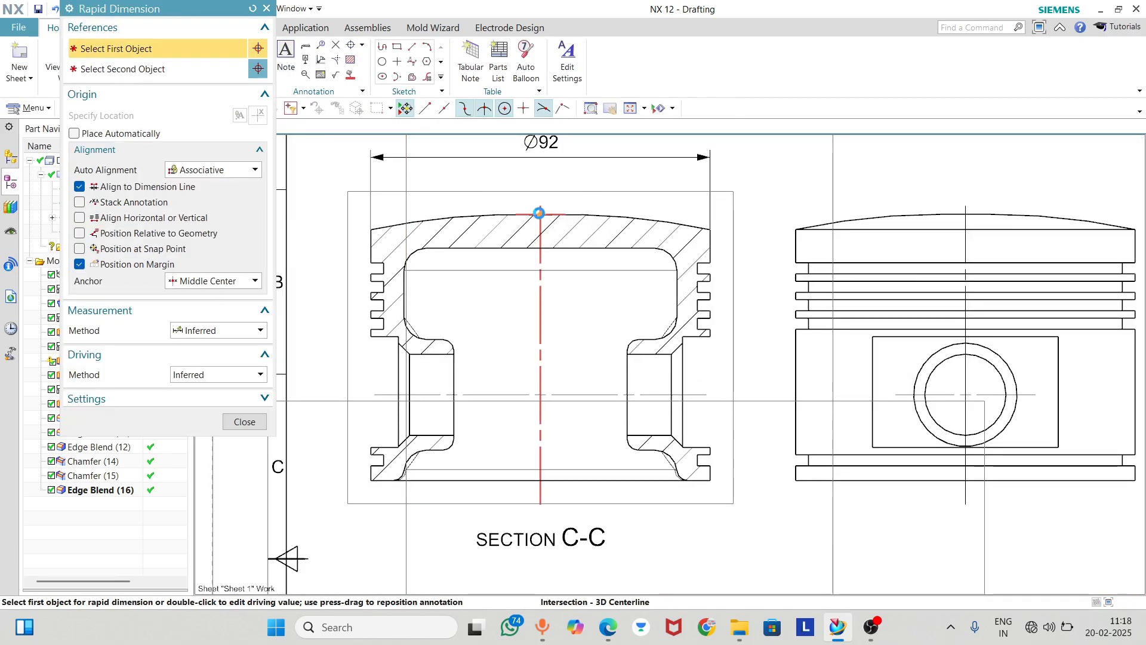
click(540, 210)
click(540, 482)
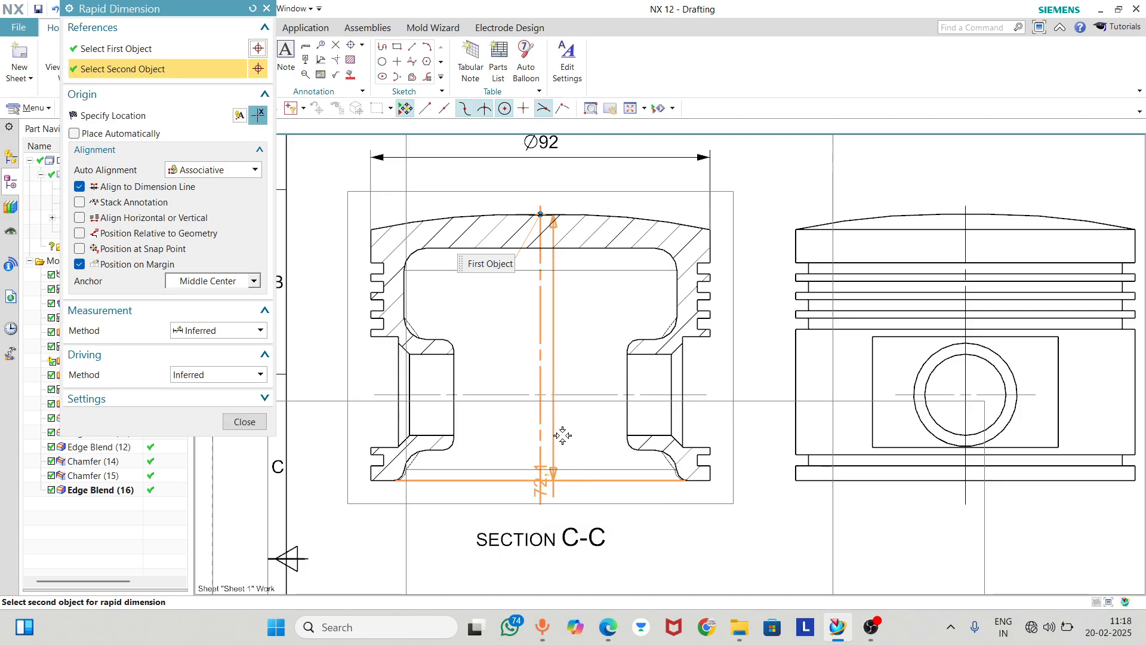
scroll(542, 402, down, 2)
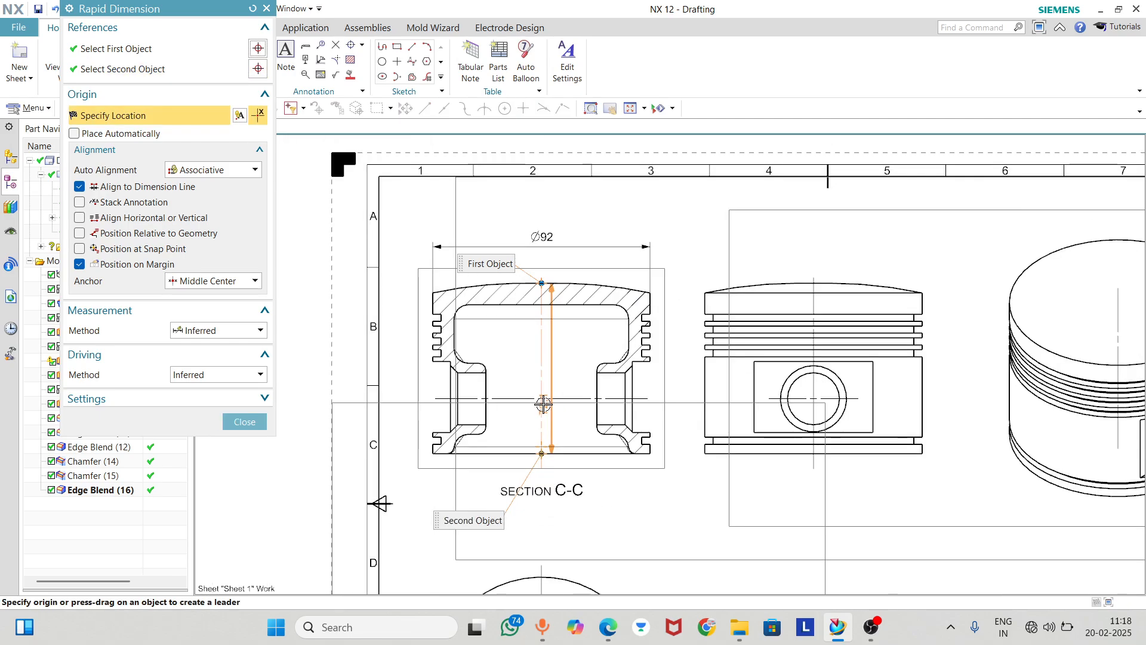
click(399, 376)
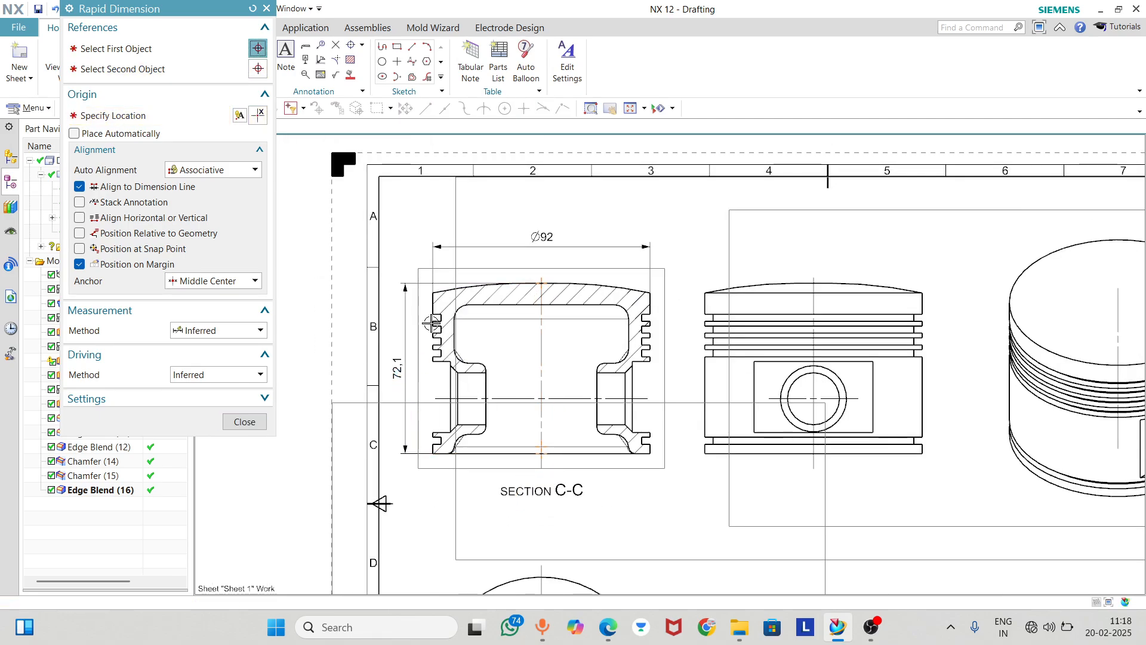
Dimension the height of the skirt section between the ring grooves and the lower groove, placing it left of the Right view
scroll(403, 356, up, 2)
scroll(391, 287, down, 3)
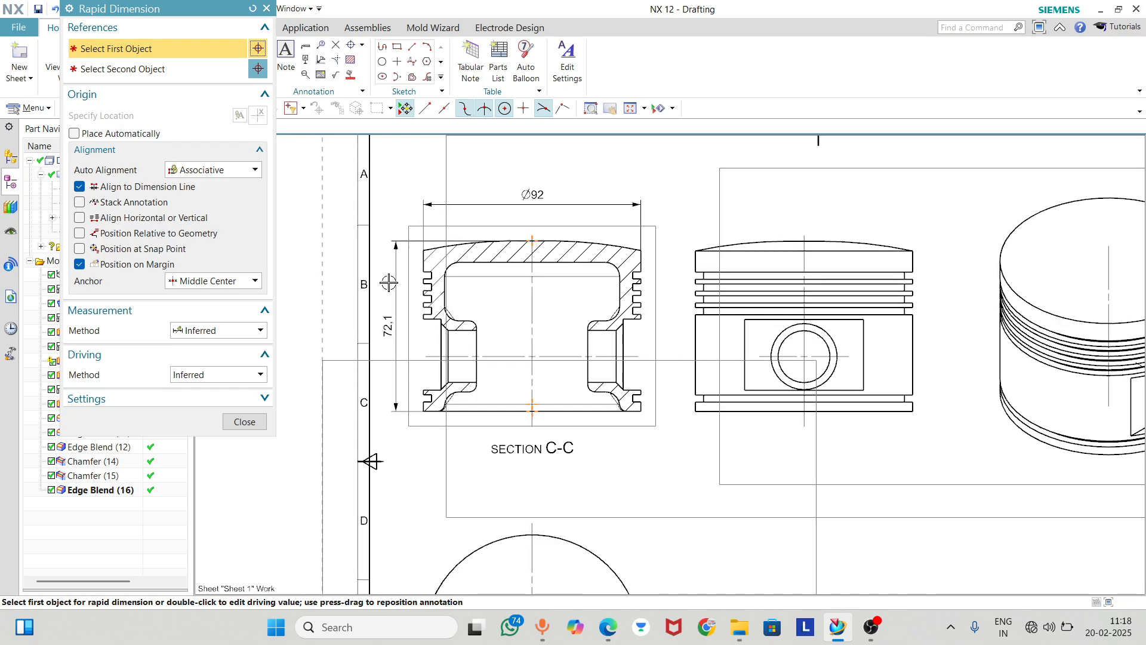
scroll(630, 270, down, 4)
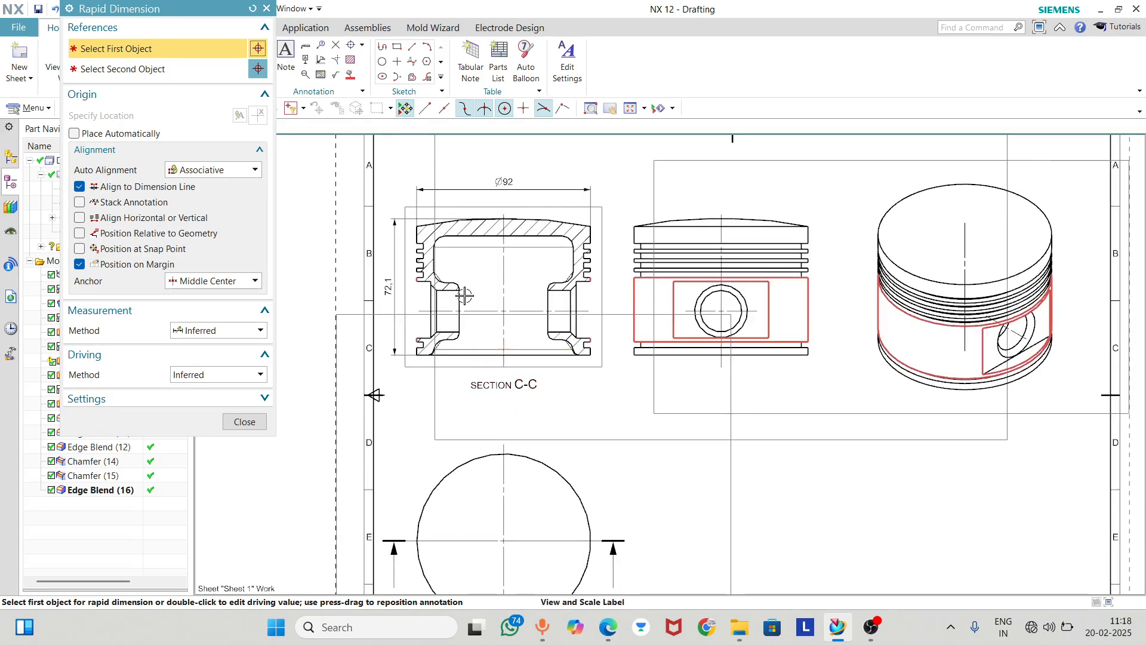
scroll(466, 292, up, 3)
scroll(409, 296, down, 1)
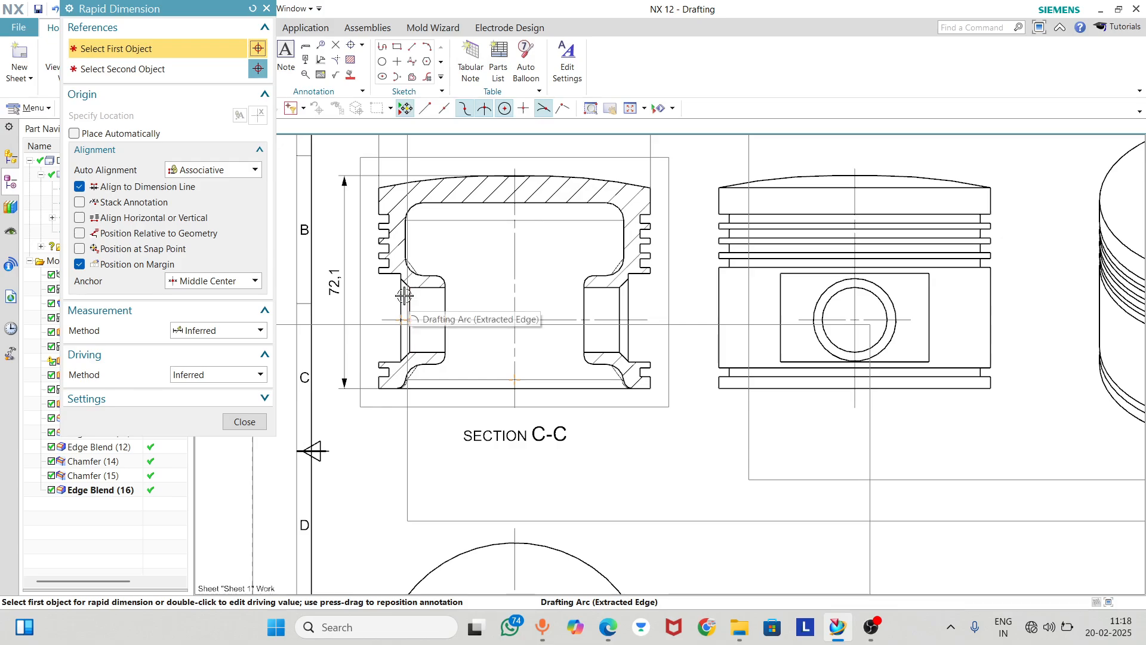
scroll(405, 295, up, 1)
scroll(545, 335, down, 1)
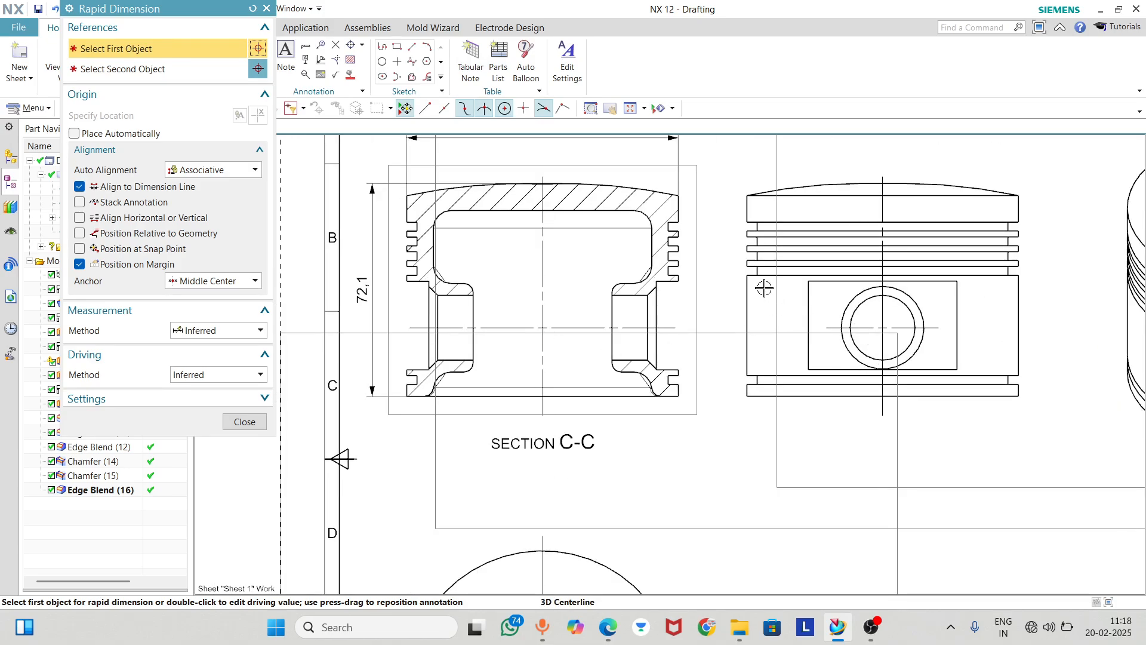
click(747, 276)
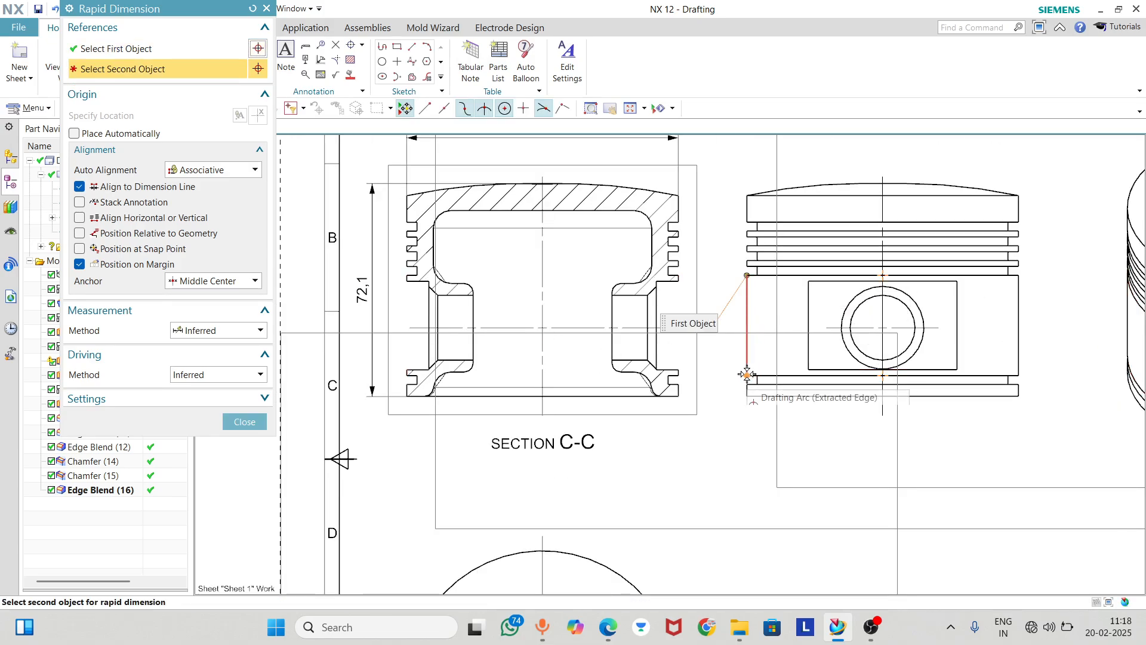
click(740, 366)
click(726, 334)
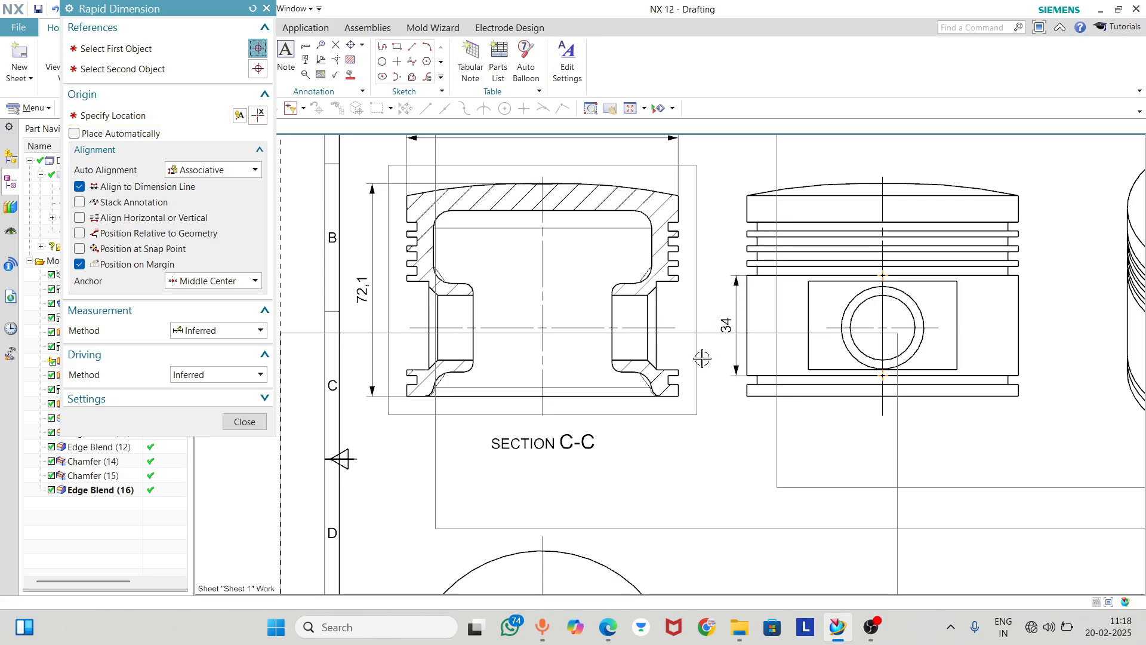
Dimension the height of the lowest ring groove on the Right view's left edge, placing it above the skirt height dimension
scroll(746, 260, up, 2)
click(743, 273)
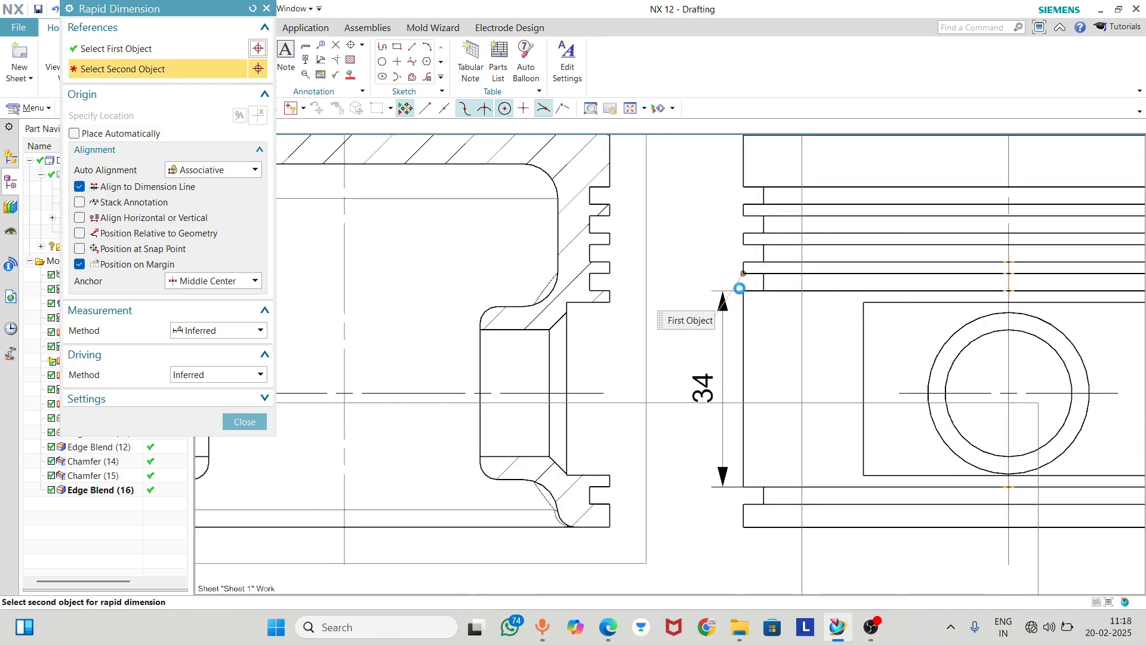
click(744, 291)
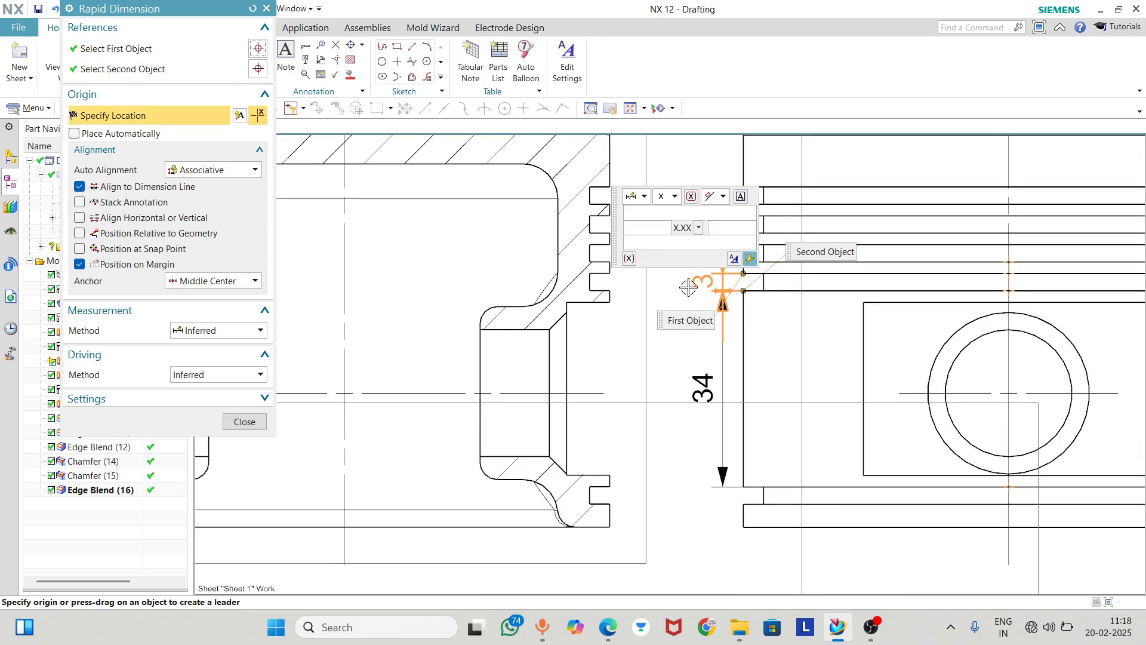
click(688, 287)
scroll(693, 349, down, 1)
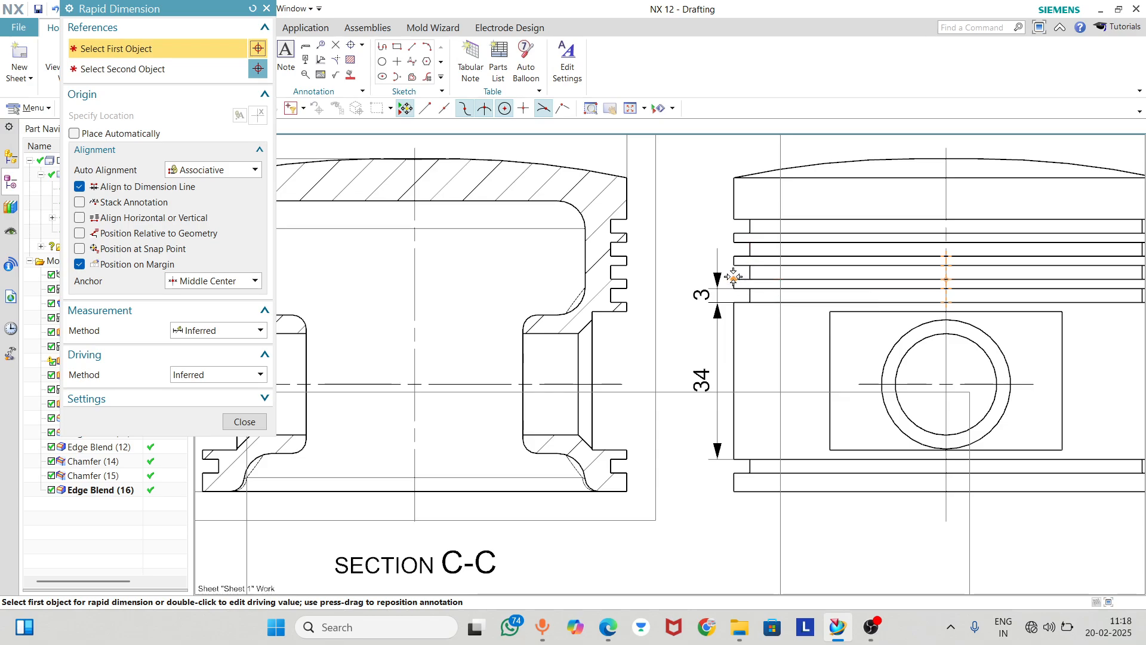
click(734, 278)
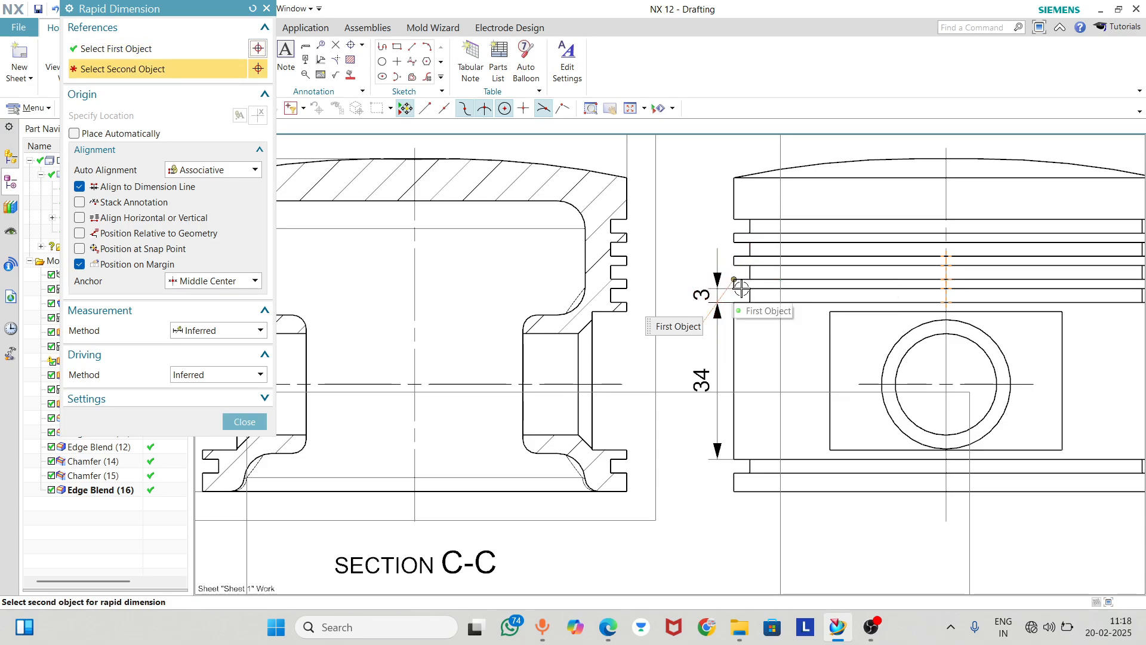
key(Escape)
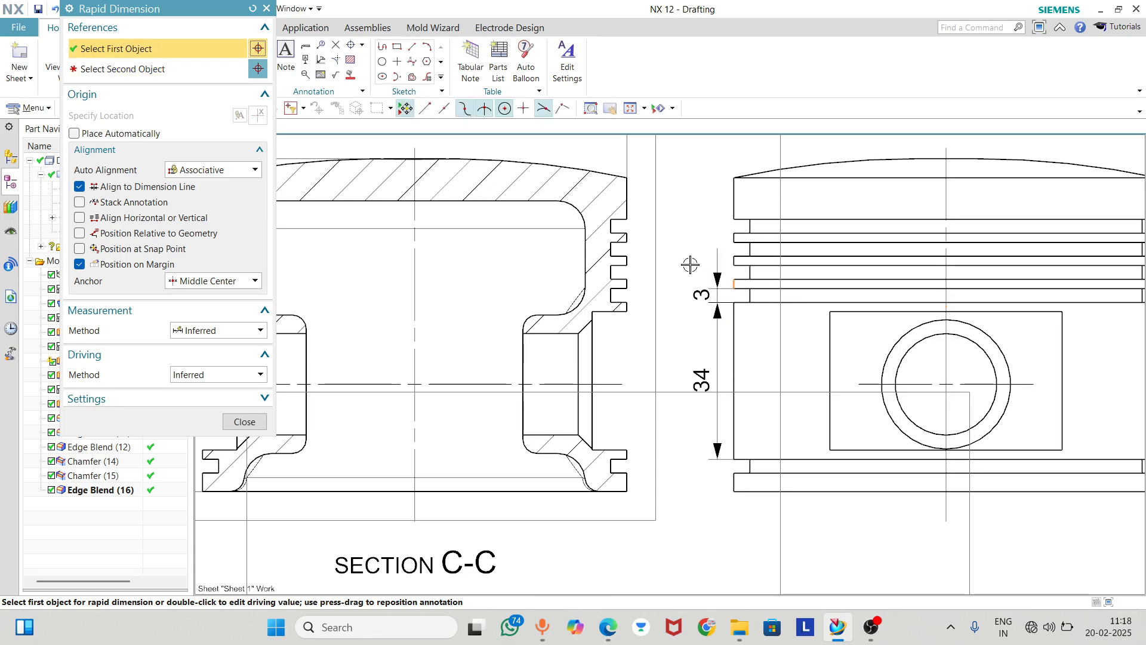
click(245, 421)
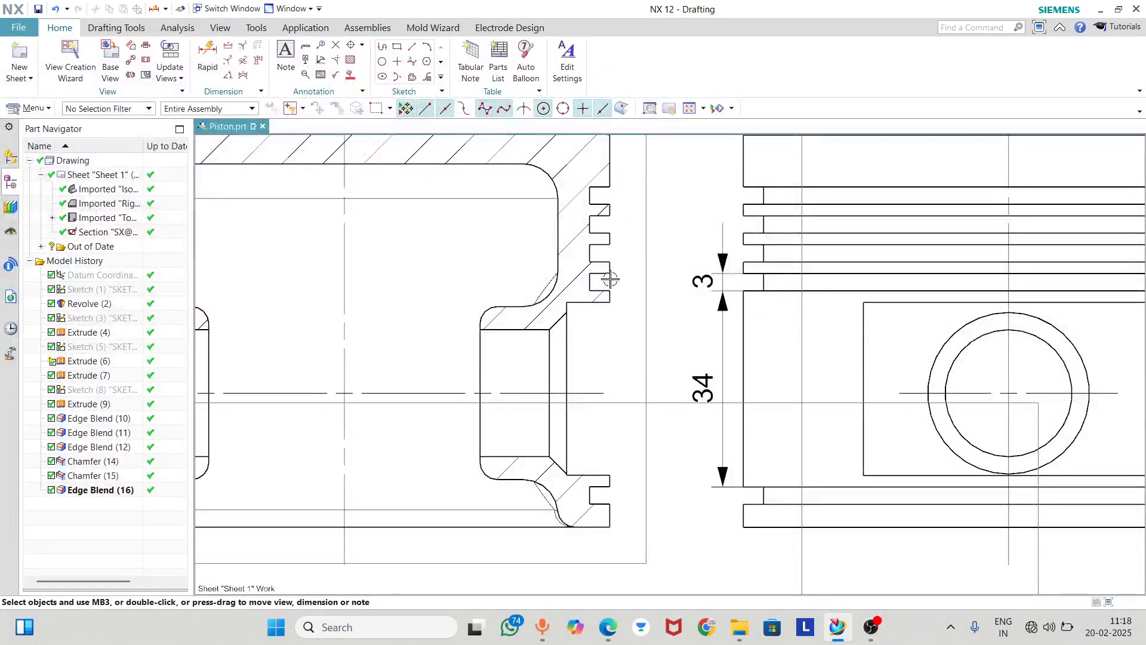
Add a Rapid dimension for the thickness of the lowest ring land, placing it to the right of the Right view
click(207, 57)
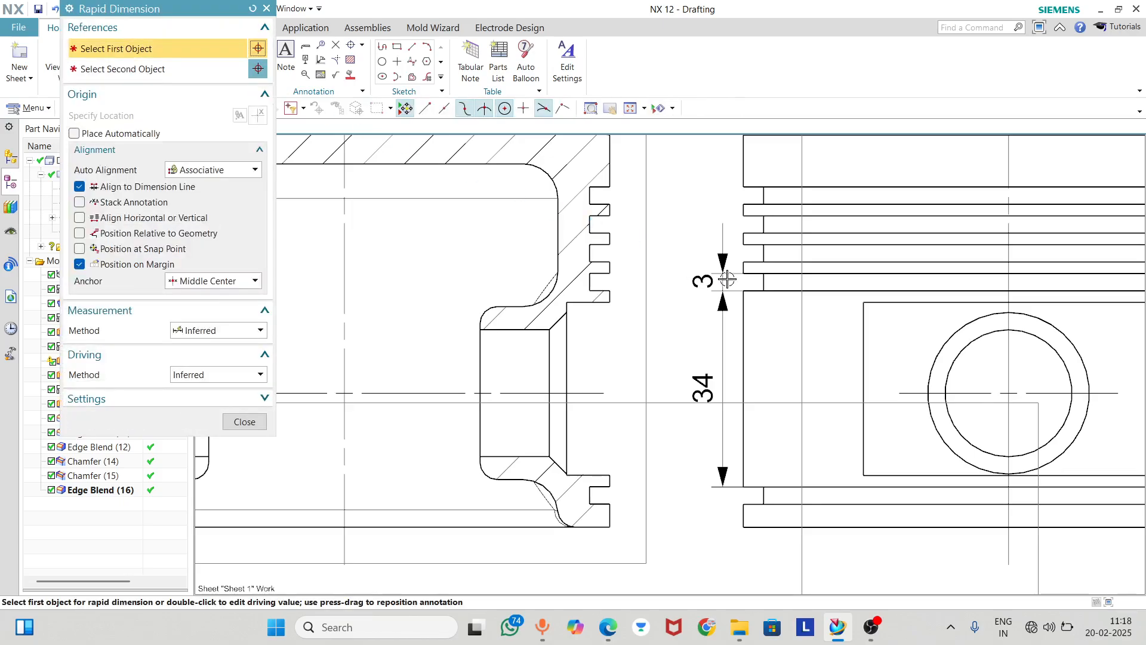
scroll(743, 270, down, 5)
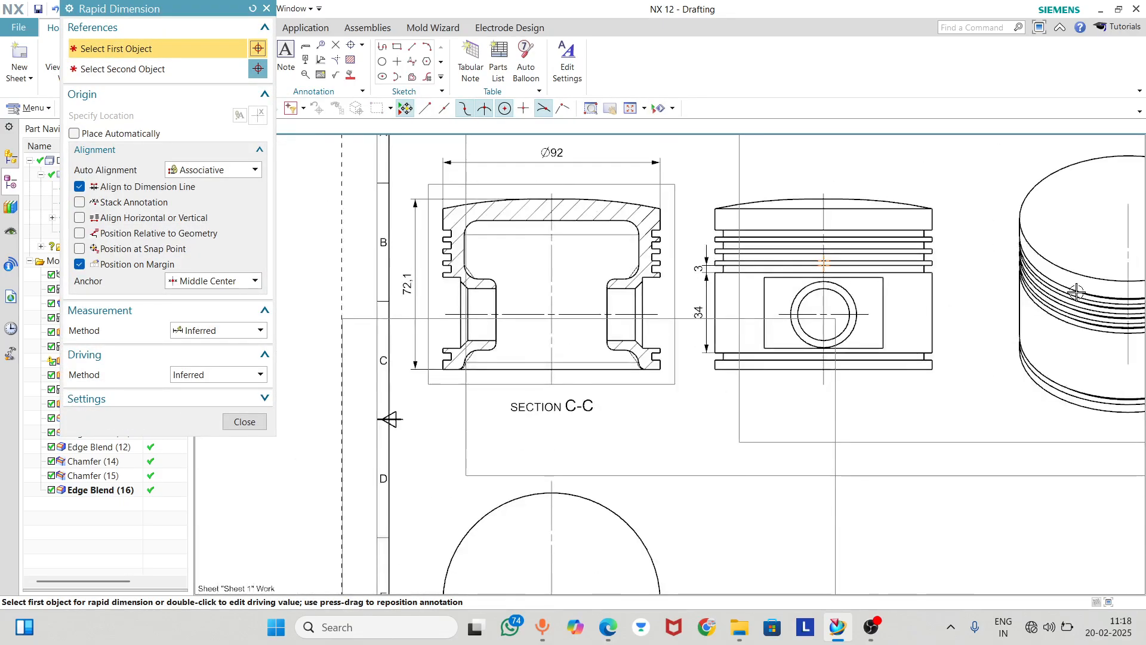
scroll(904, 257, up, 4)
scroll(859, 239, up, 4)
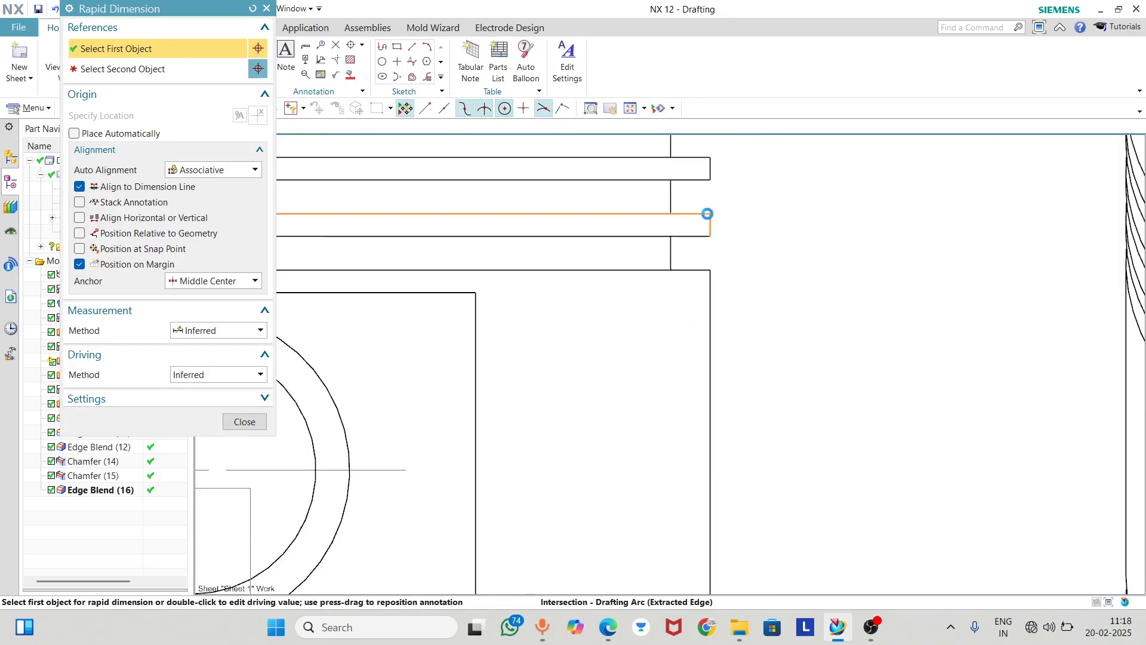
click(711, 213)
click(710, 236)
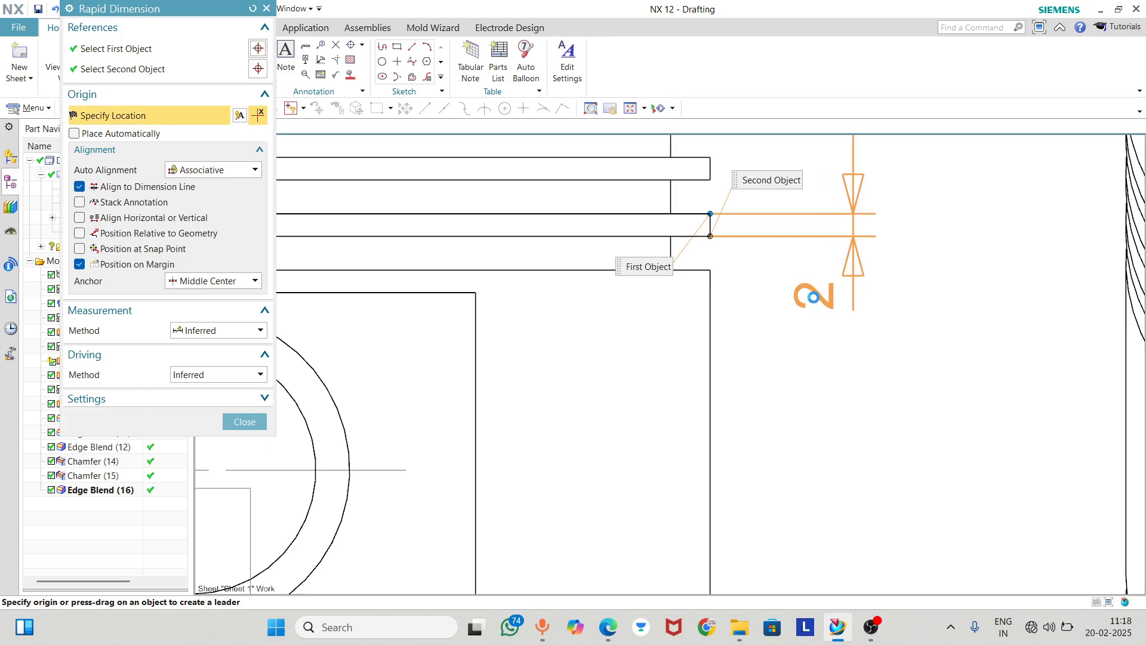
click(813, 316)
scroll(822, 378, down, 1)
scroll(822, 377, down, 3)
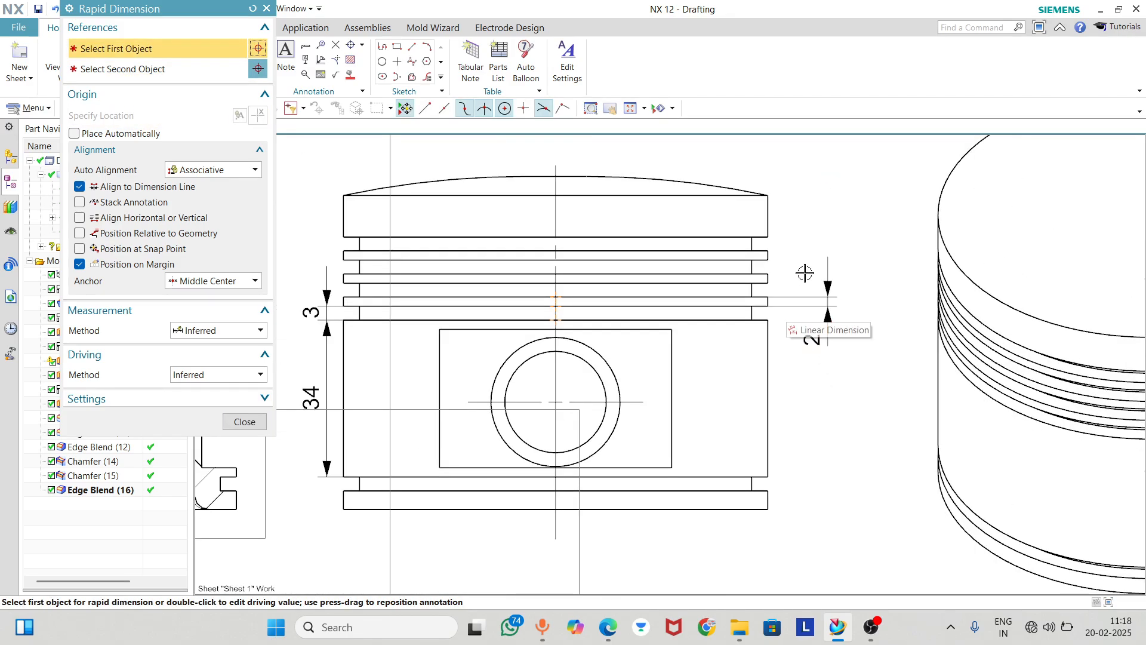
Dimension the height of the groove between the middle and lowest ring lands, placing it left of the Right view
scroll(805, 273, down, 1)
scroll(452, 284, up, 3)
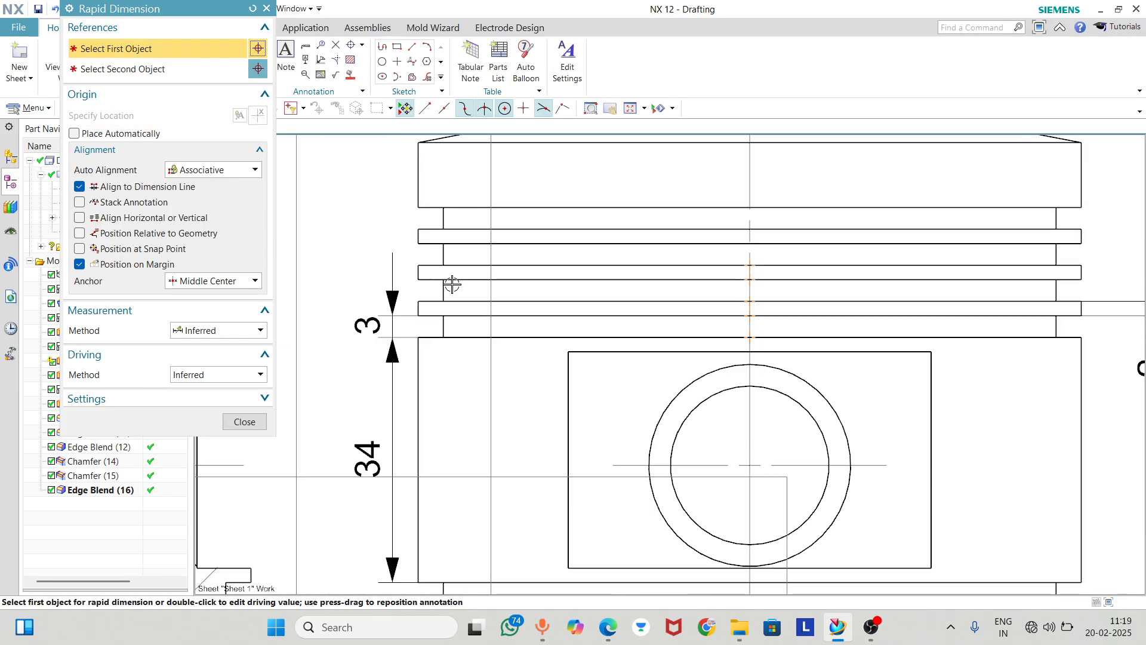
click(416, 280)
click(416, 302)
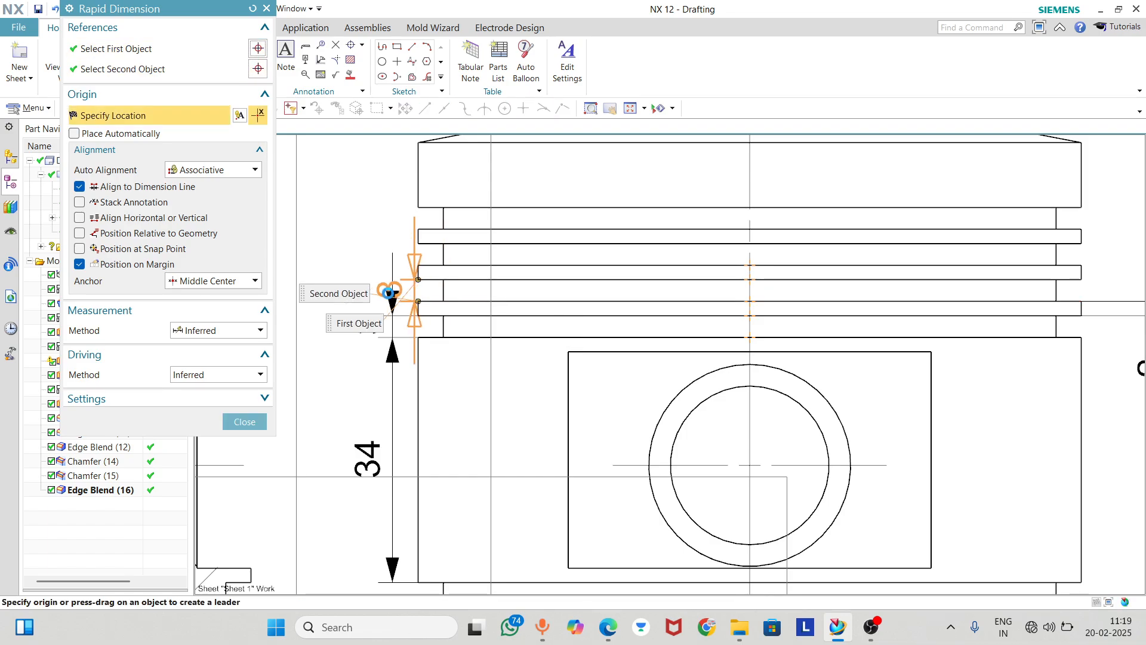
click(398, 280)
scroll(453, 269, down, 1)
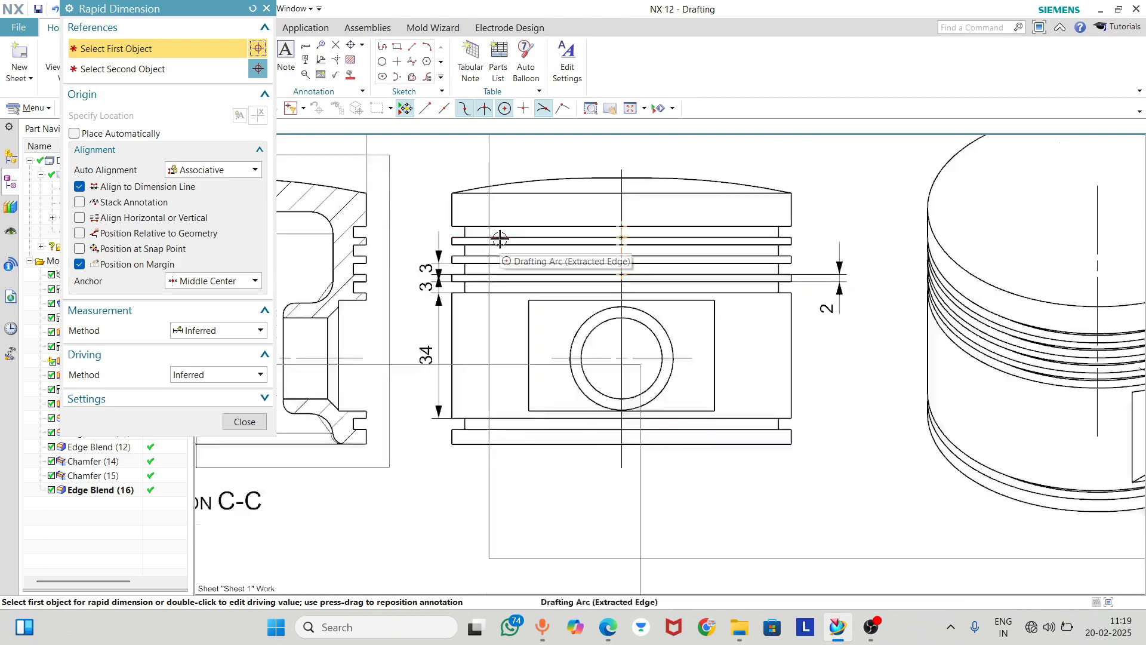
Delete the two ring groove height dimensions left of the Right view
scroll(423, 255, up, 2)
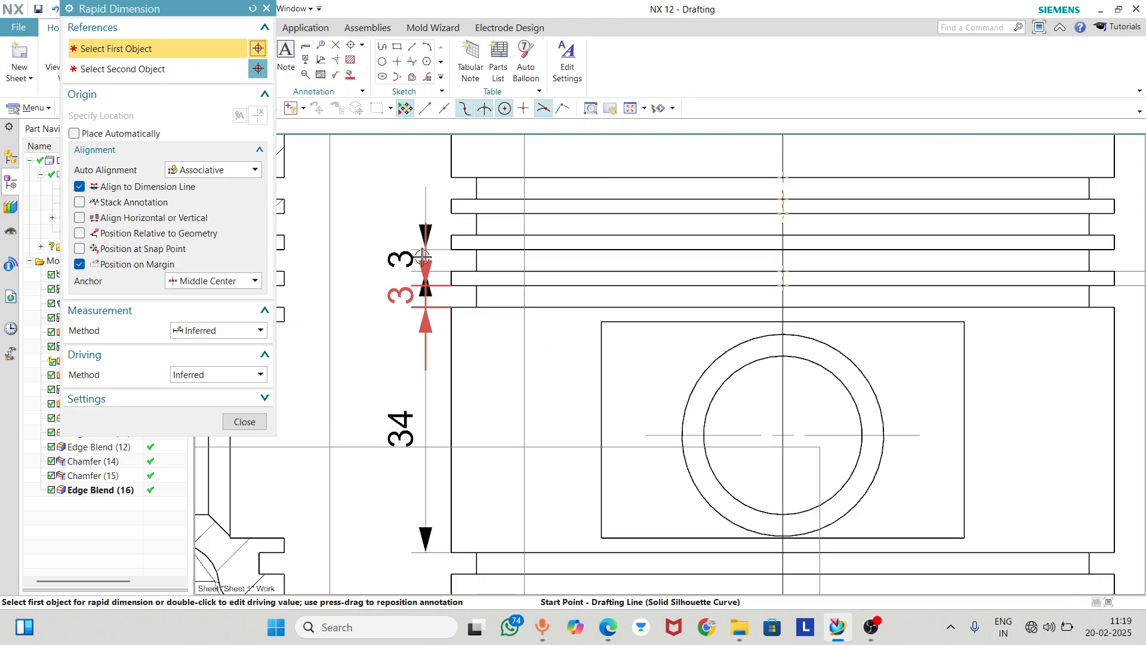
click(244, 421)
click(394, 257)
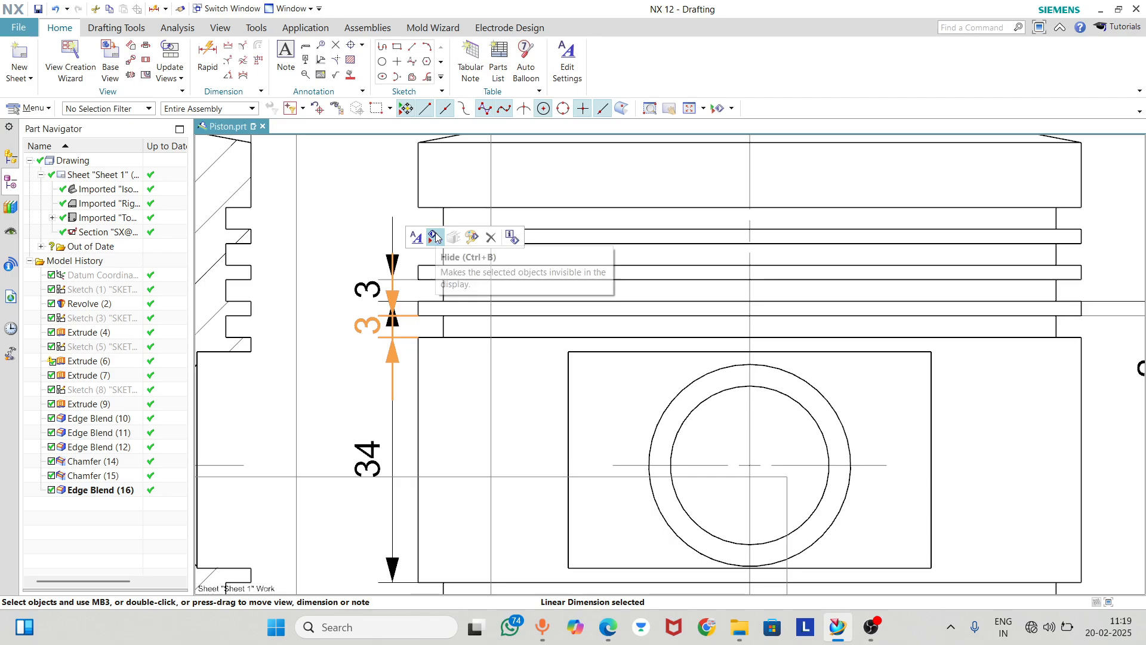
key(Delete)
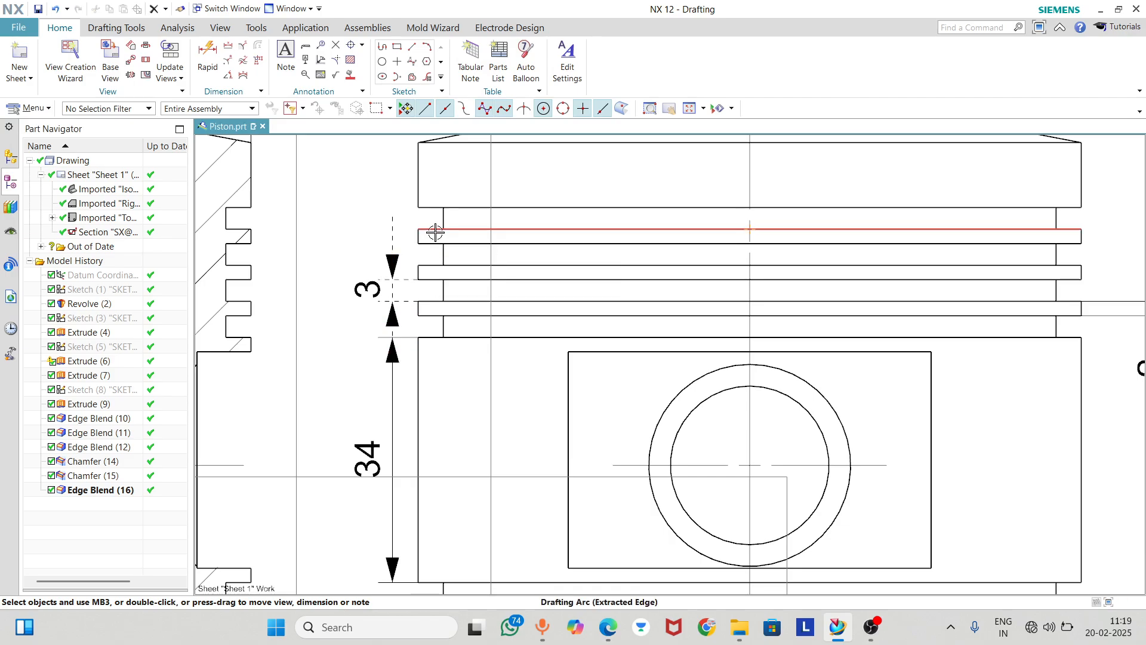
click(392, 259)
click(414, 233)
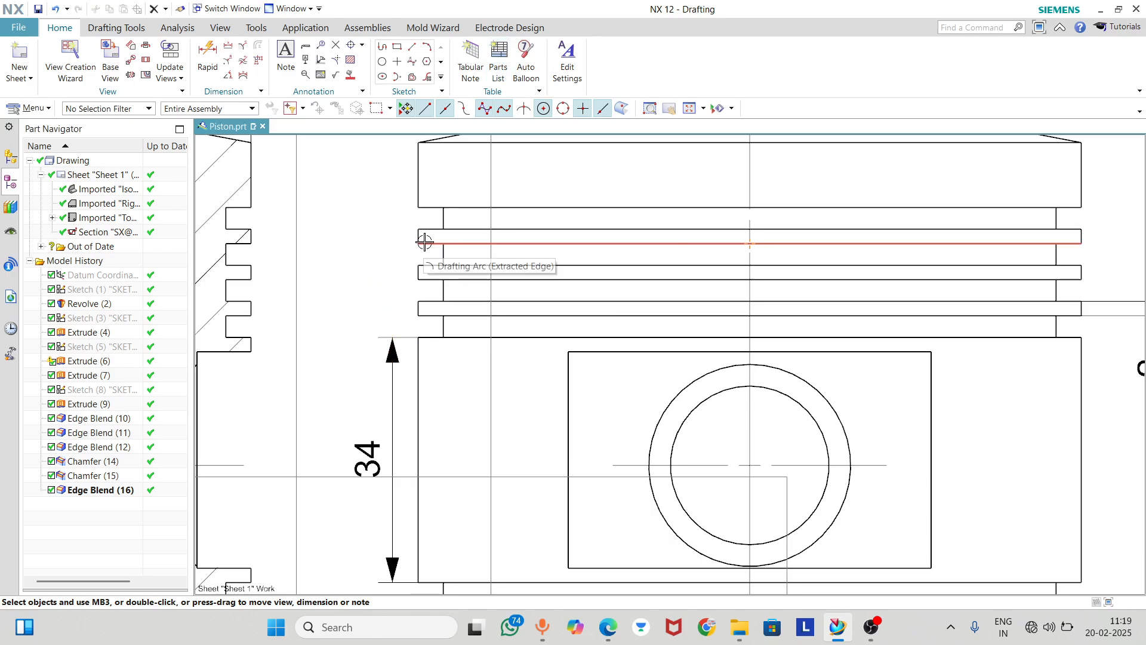
Define a Circular detail view boundary on the Right view, centred just outside its upper left edge and enclosing the ring grooves
scroll(425, 242, down, 2)
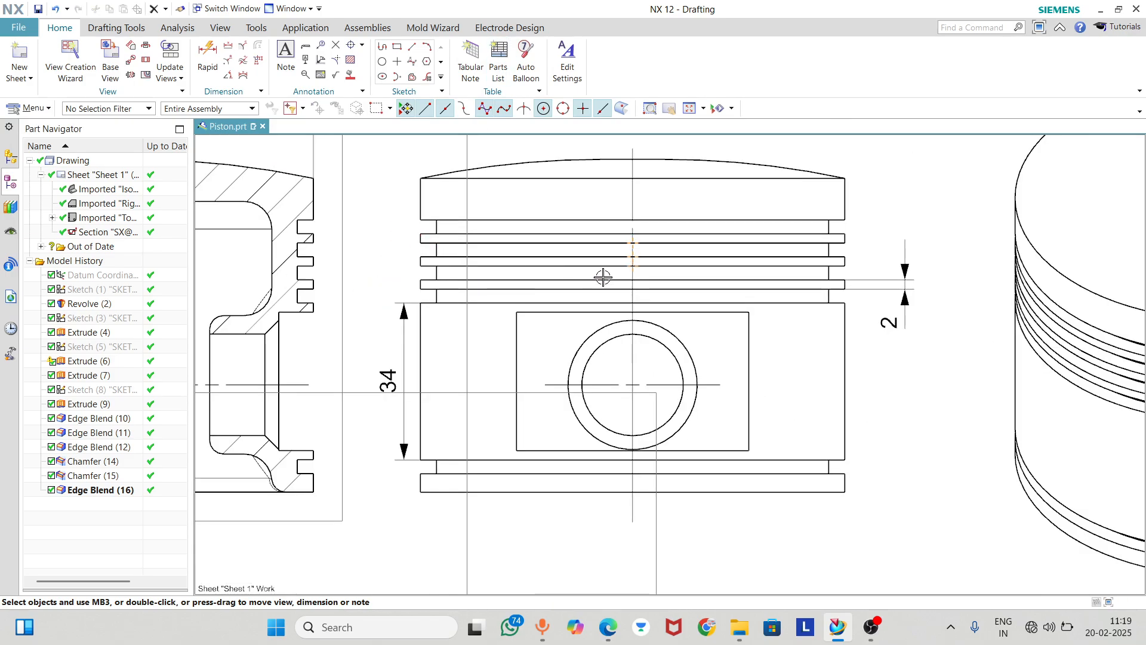
click(132, 65)
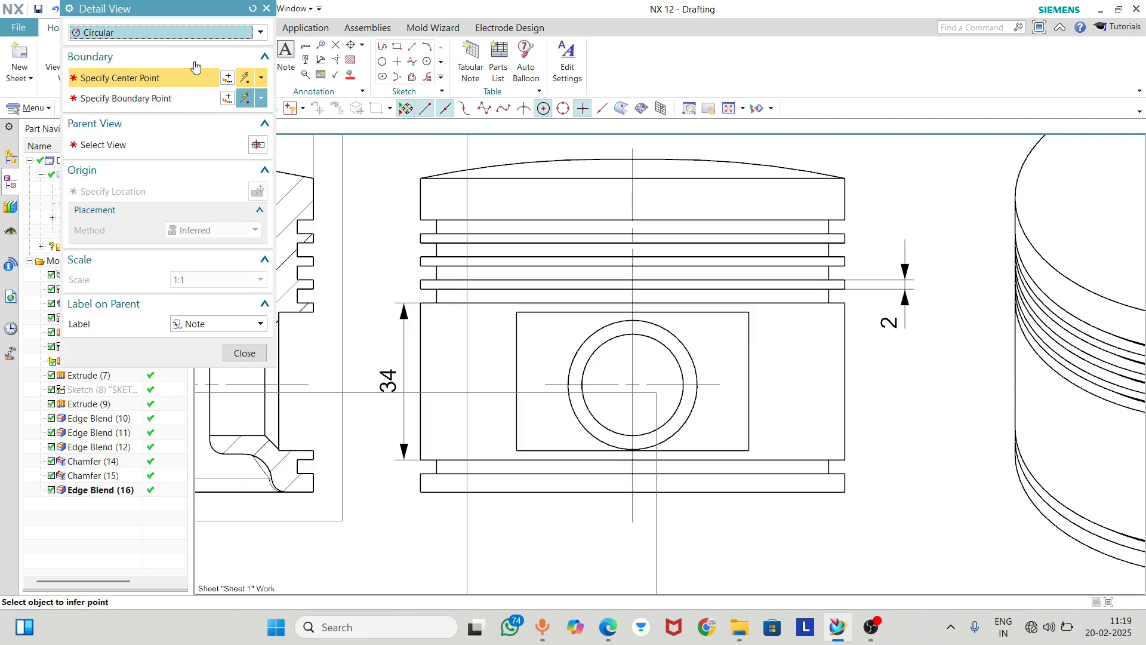
click(209, 32)
click(208, 48)
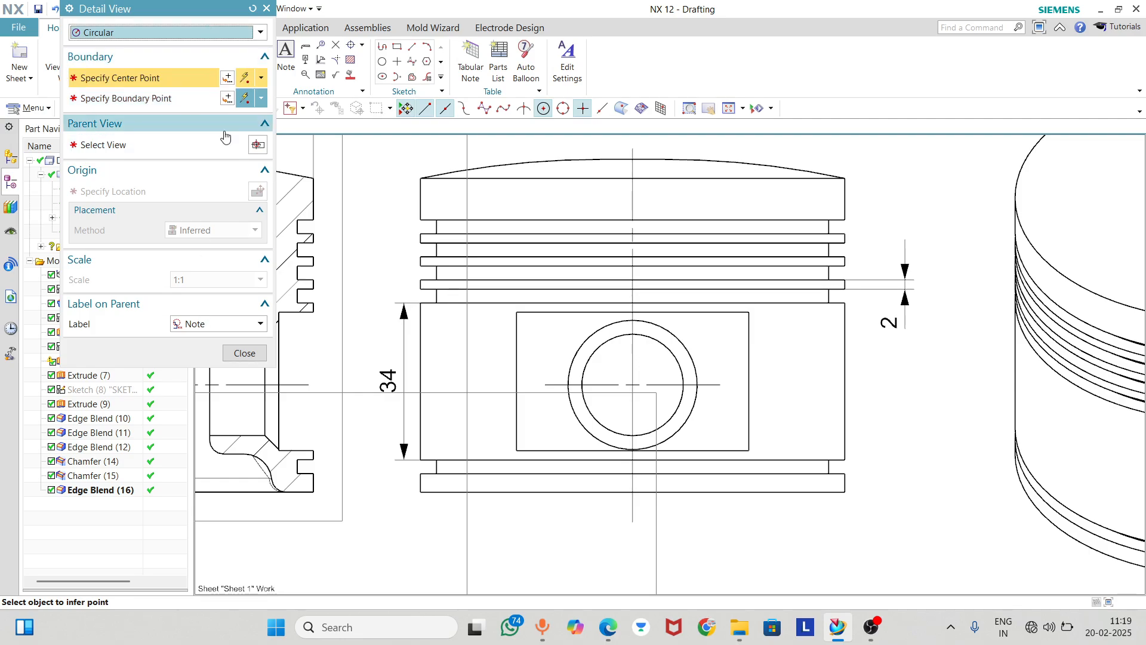
click(227, 78)
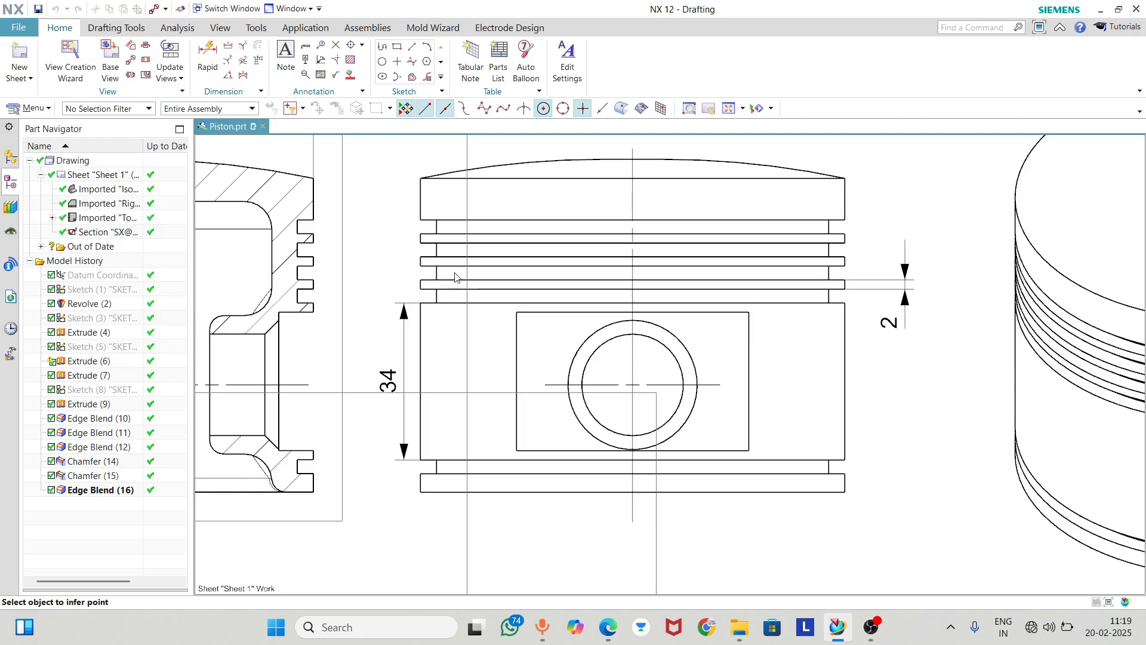
click(409, 266)
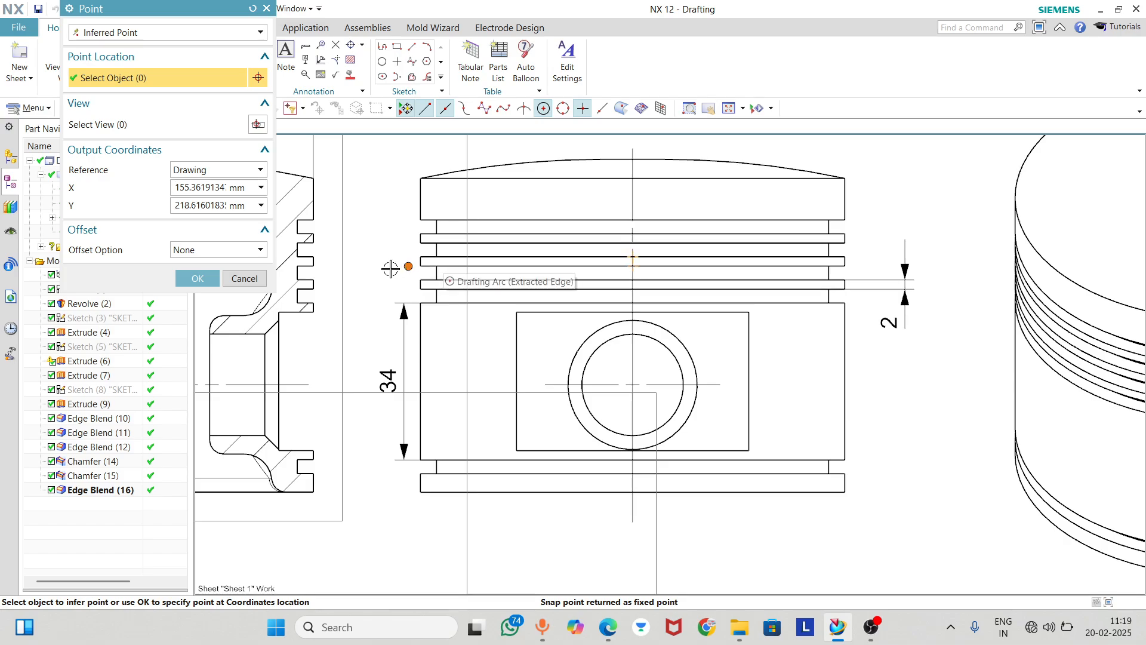
click(408, 224)
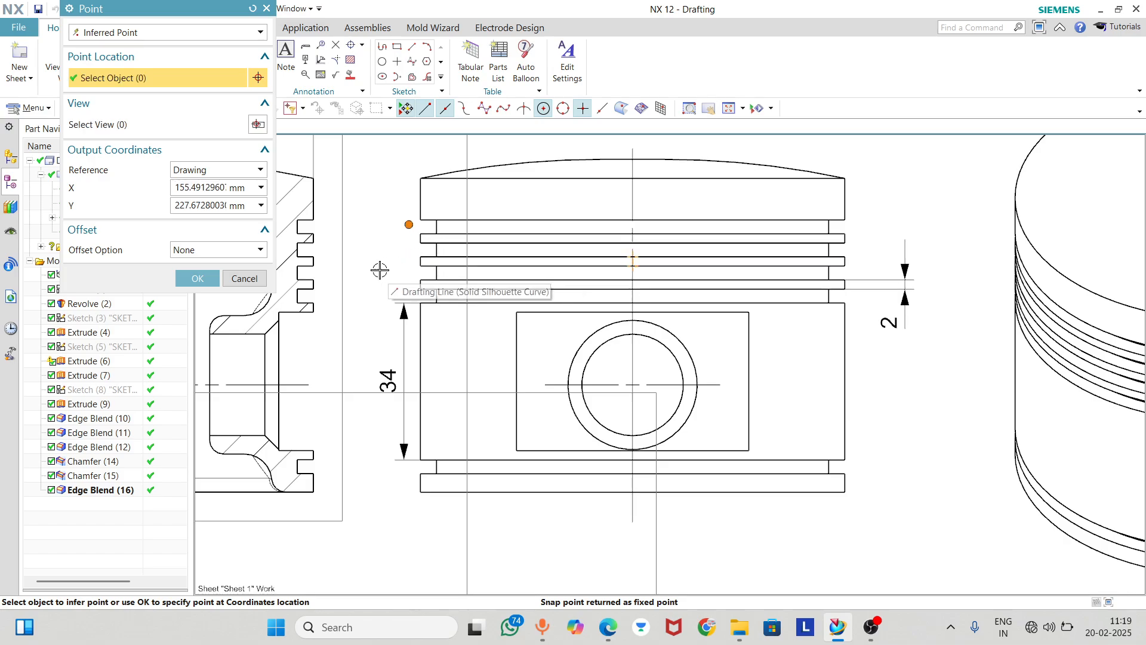
click(194, 279)
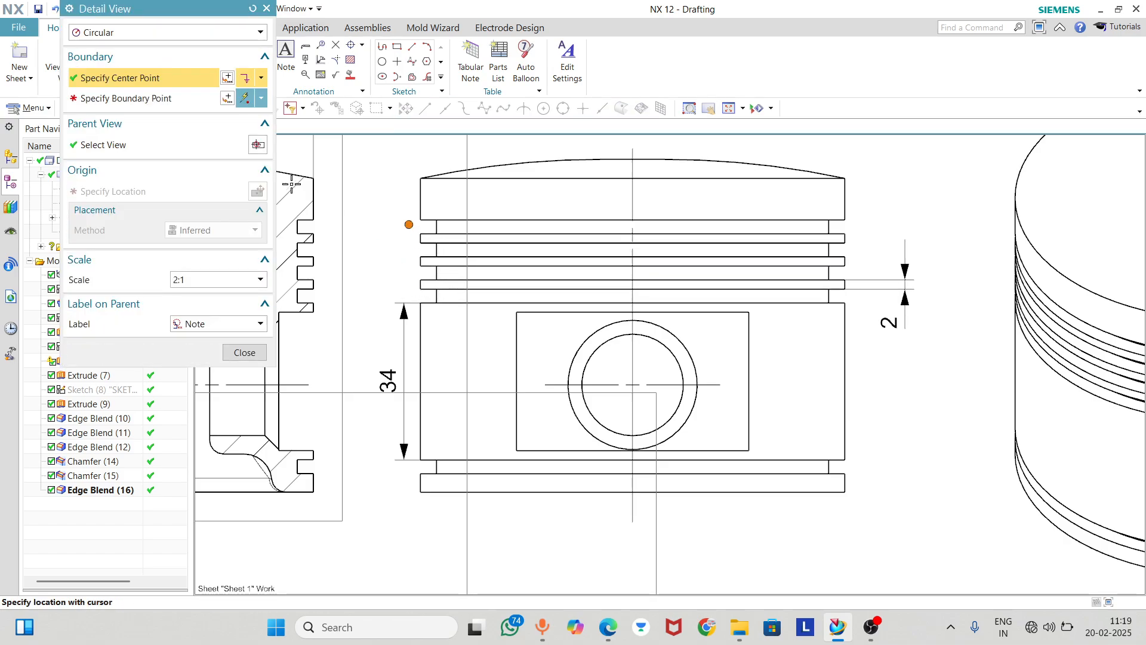
click(182, 99)
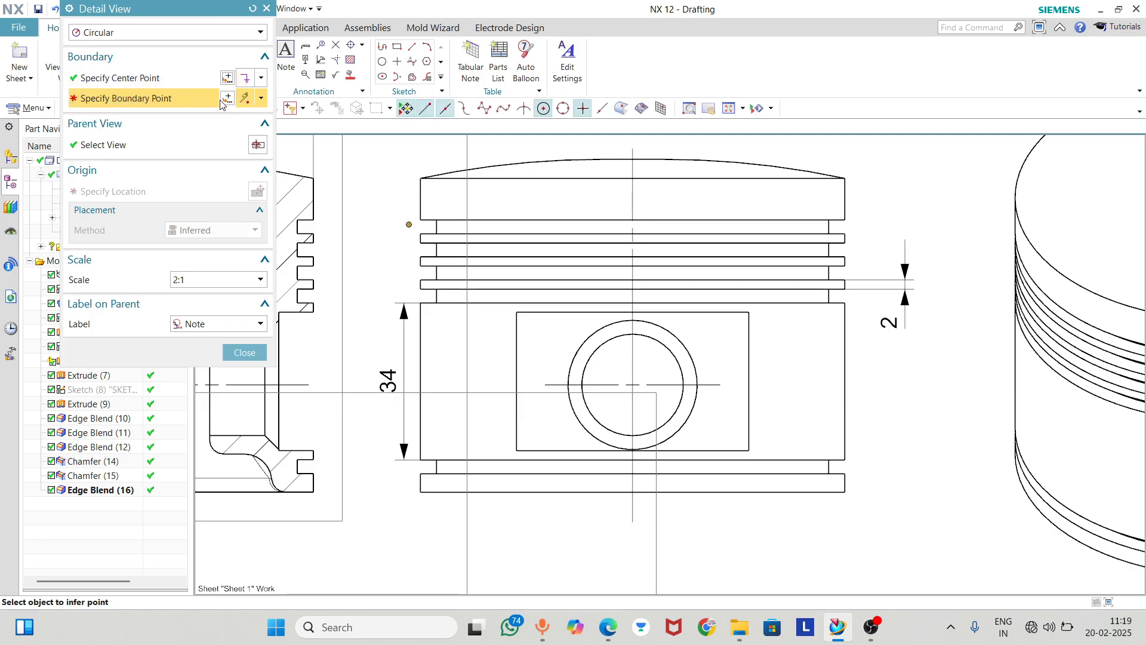
click(416, 325)
scroll(388, 358, down, 5)
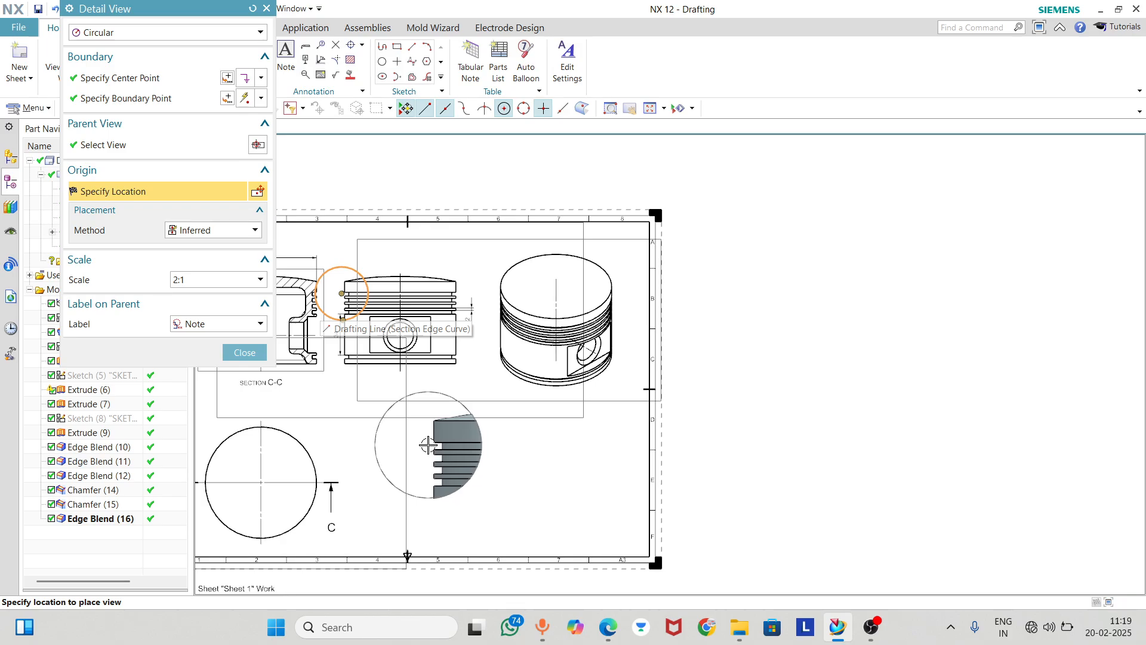
Try the detail view at scales 1:1, 2:1 and 5:1 to compare how it fits on the sheet
click(216, 280)
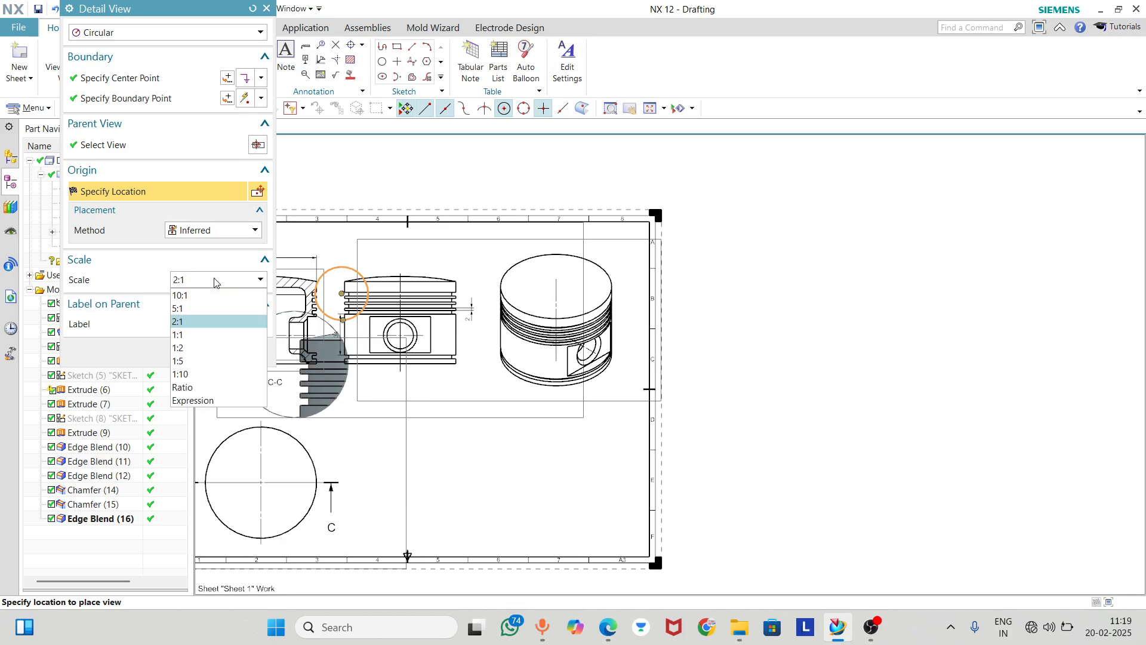
click(188, 335)
scroll(415, 430, up, 2)
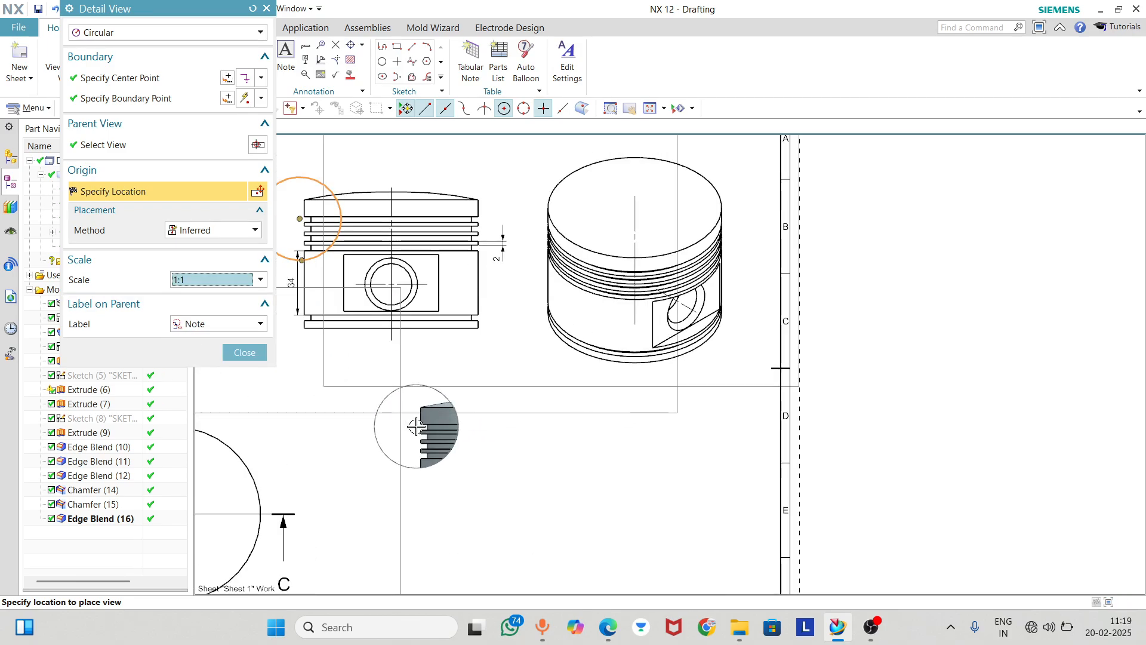
click(216, 281)
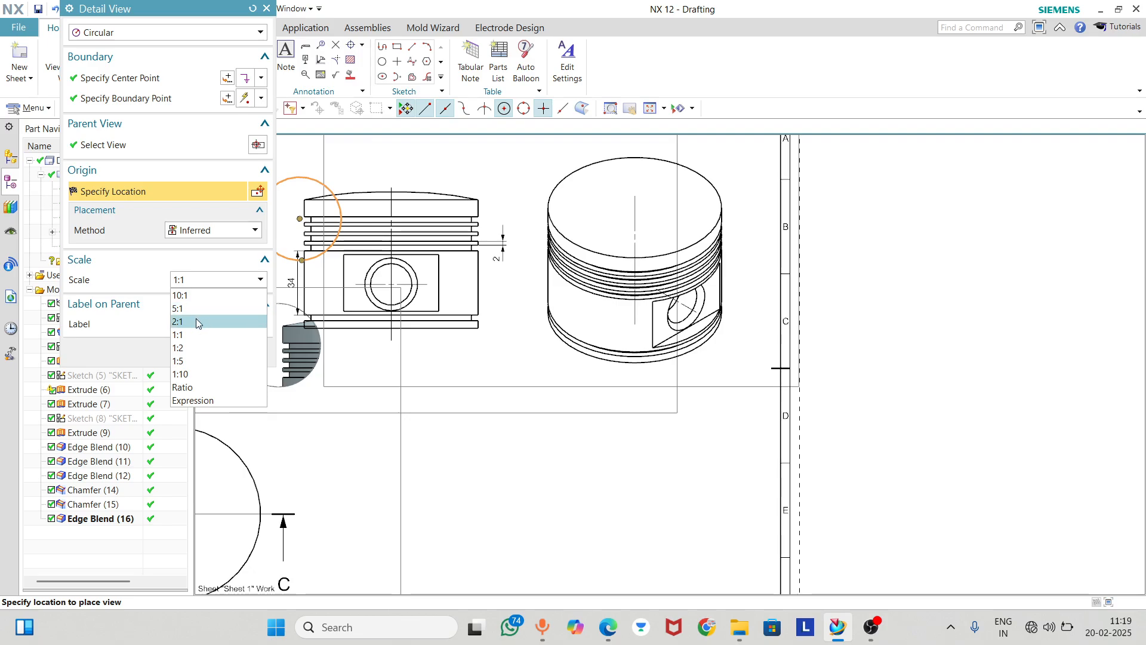
click(197, 321)
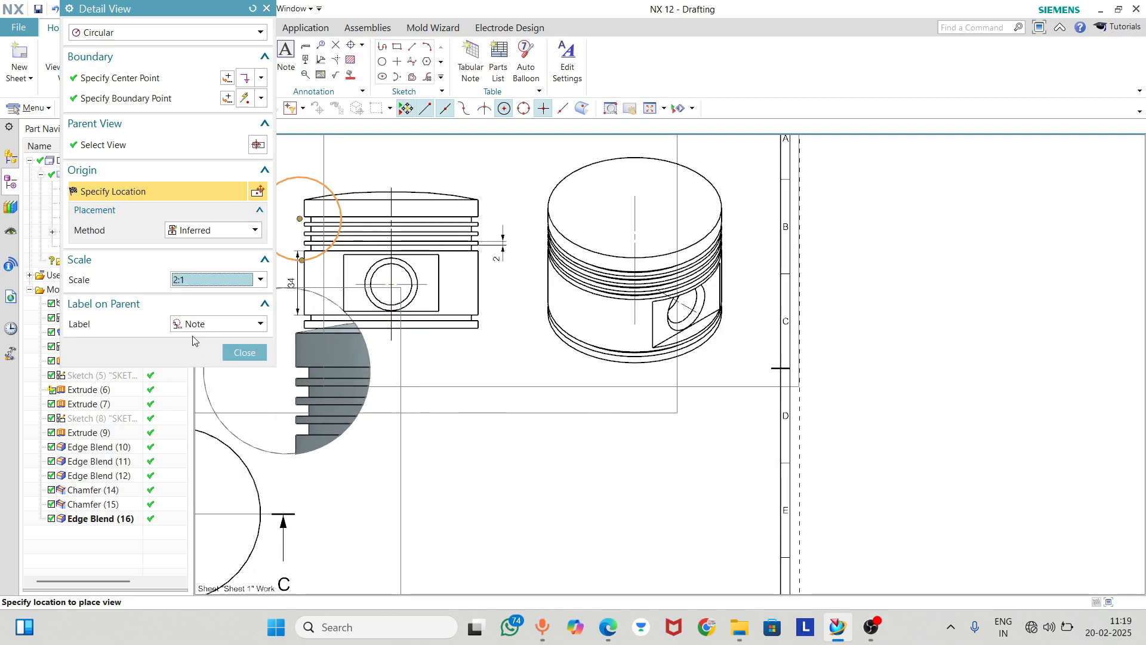
click(200, 281)
click(196, 305)
scroll(356, 388, down, 1)
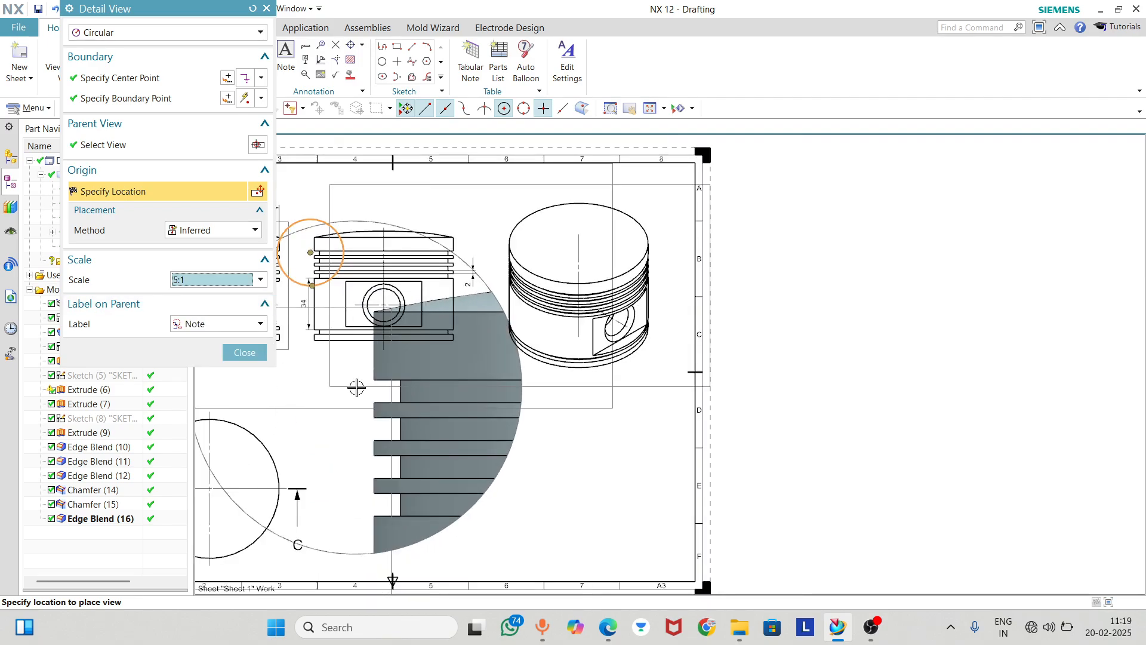
scroll(356, 388, down, 1)
Set the detail view scale to 2:1 and place the view below the Right view
click(212, 281)
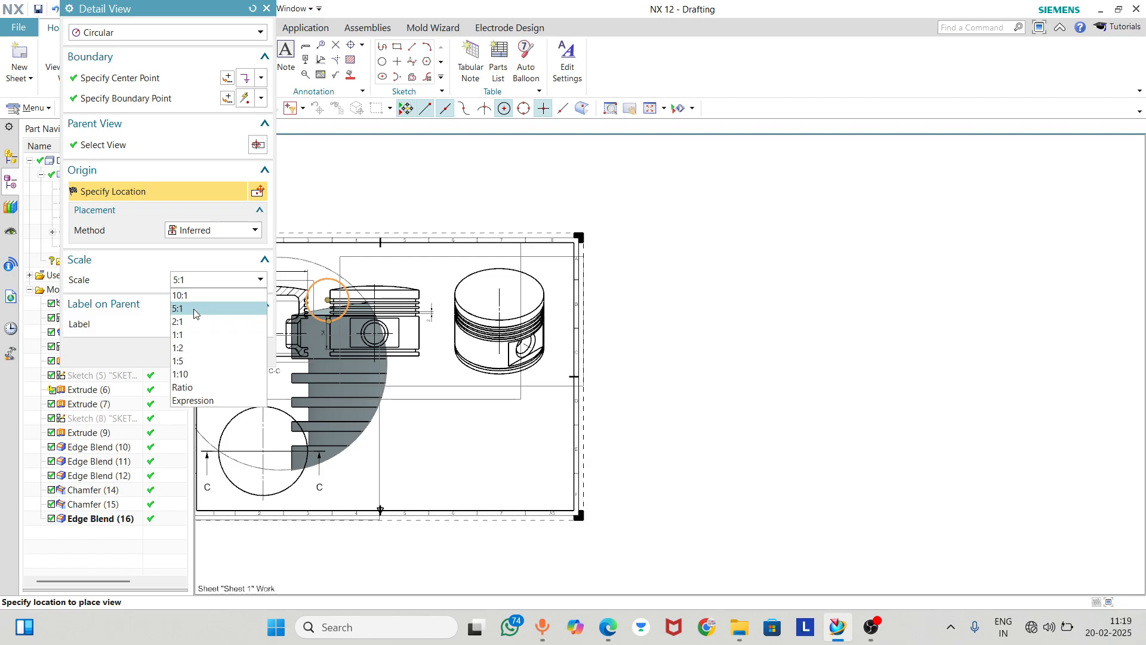
click(192, 321)
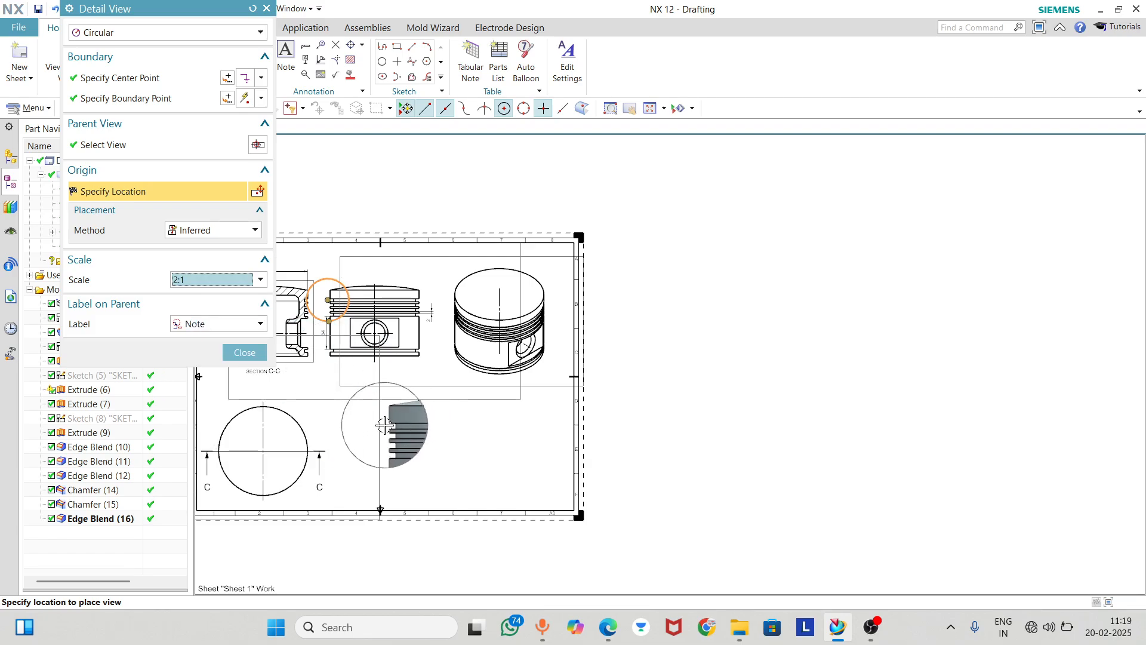
scroll(384, 424, up, 3)
click(384, 425)
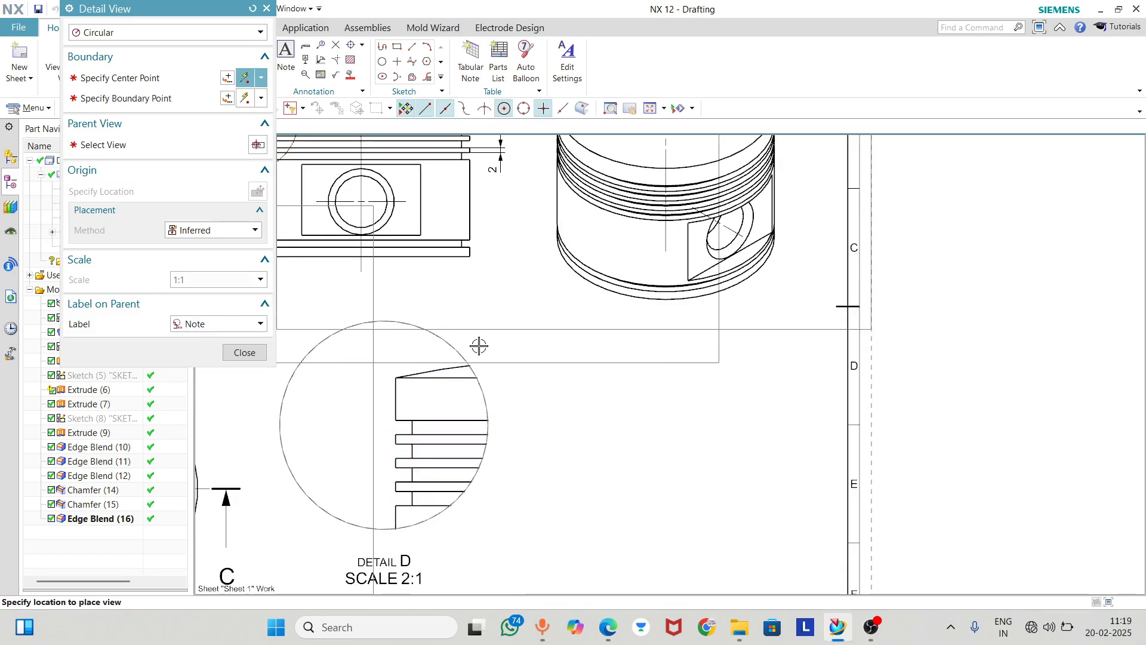
Finish the detail view command and examine the detail circle on the Right view and the enlarged ring groove view
scroll(491, 309, down, 2)
click(263, 358)
scroll(460, 387, up, 2)
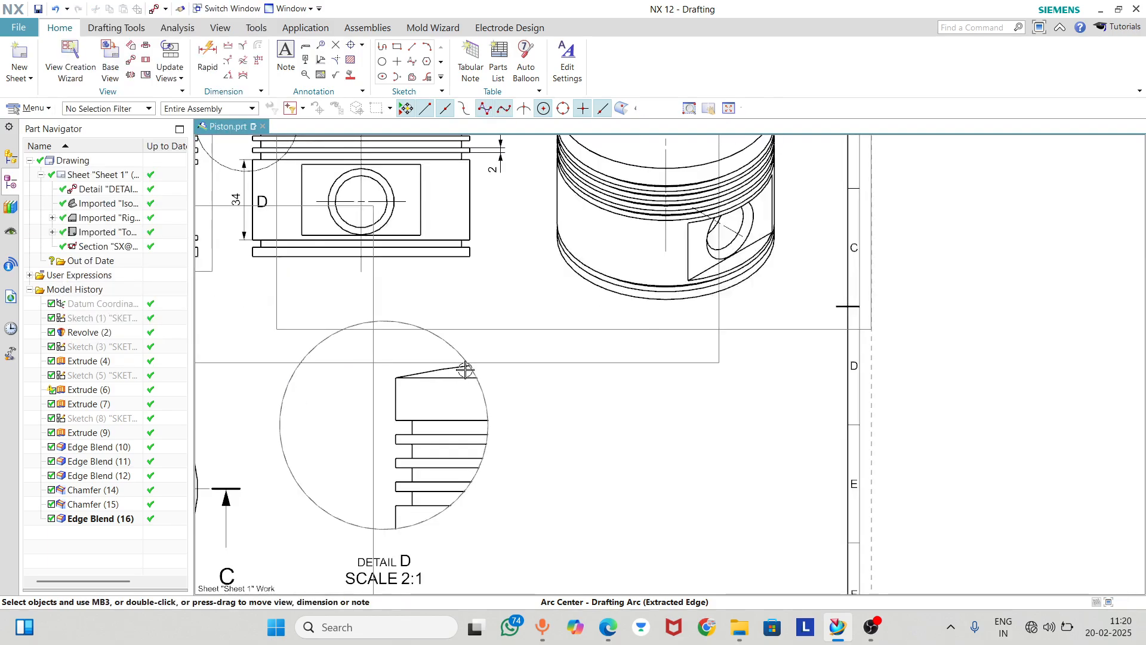
scroll(465, 359, down, 3)
scroll(398, 352, up, 4)
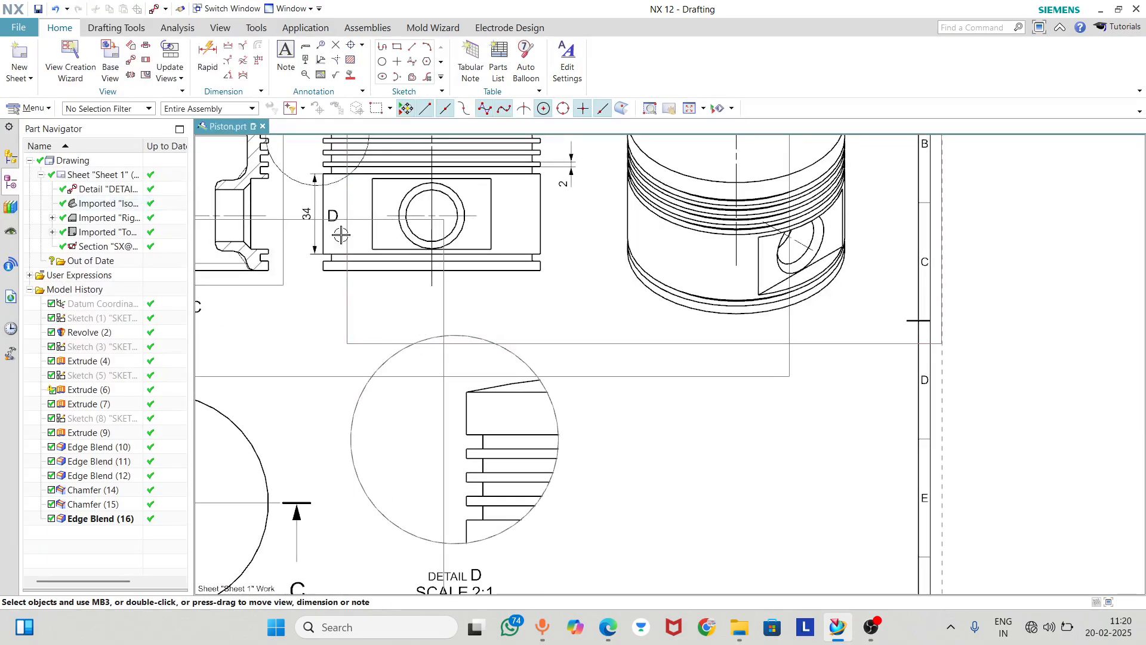
scroll(341, 234, down, 3)
click(322, 157)
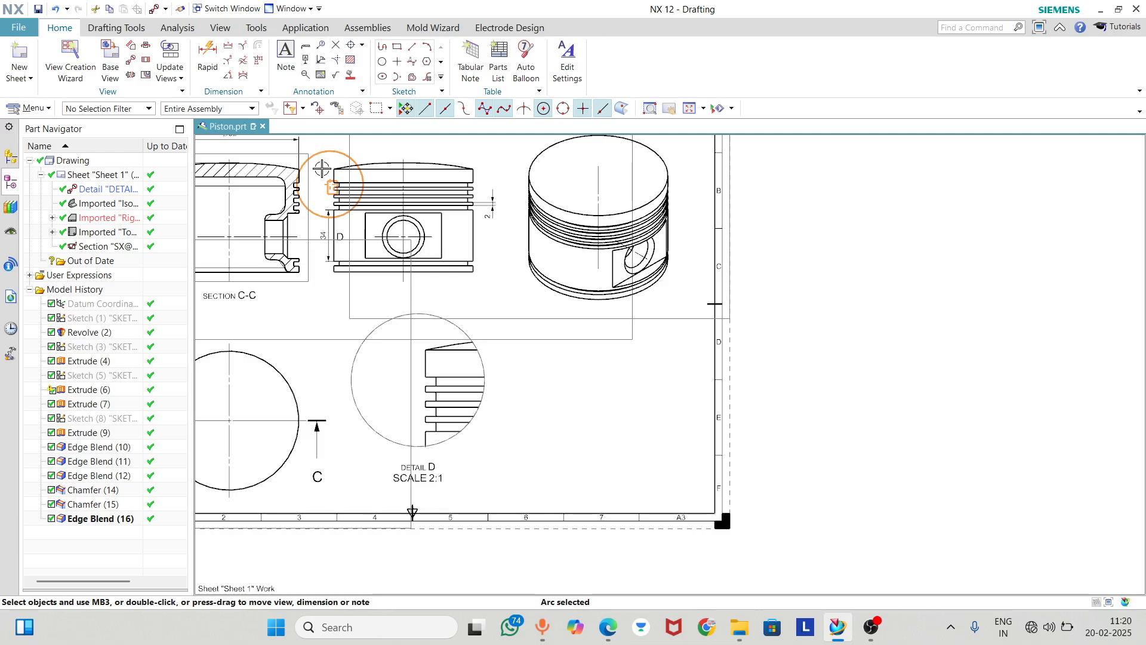
scroll(396, 342, up, 2)
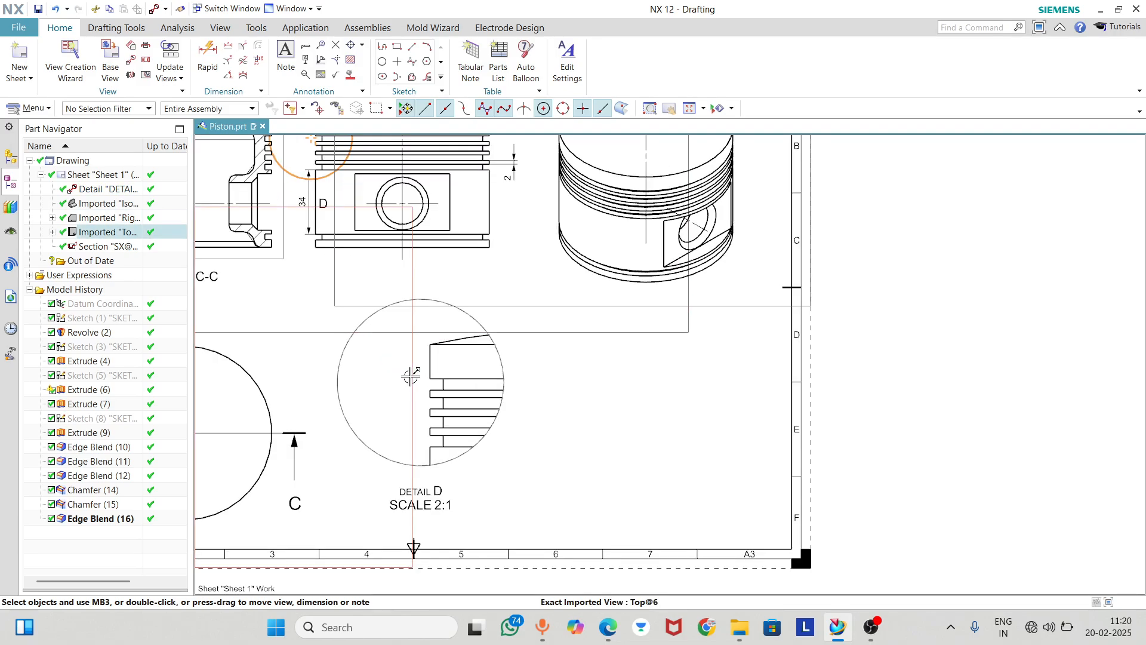
scroll(382, 339, up, 2)
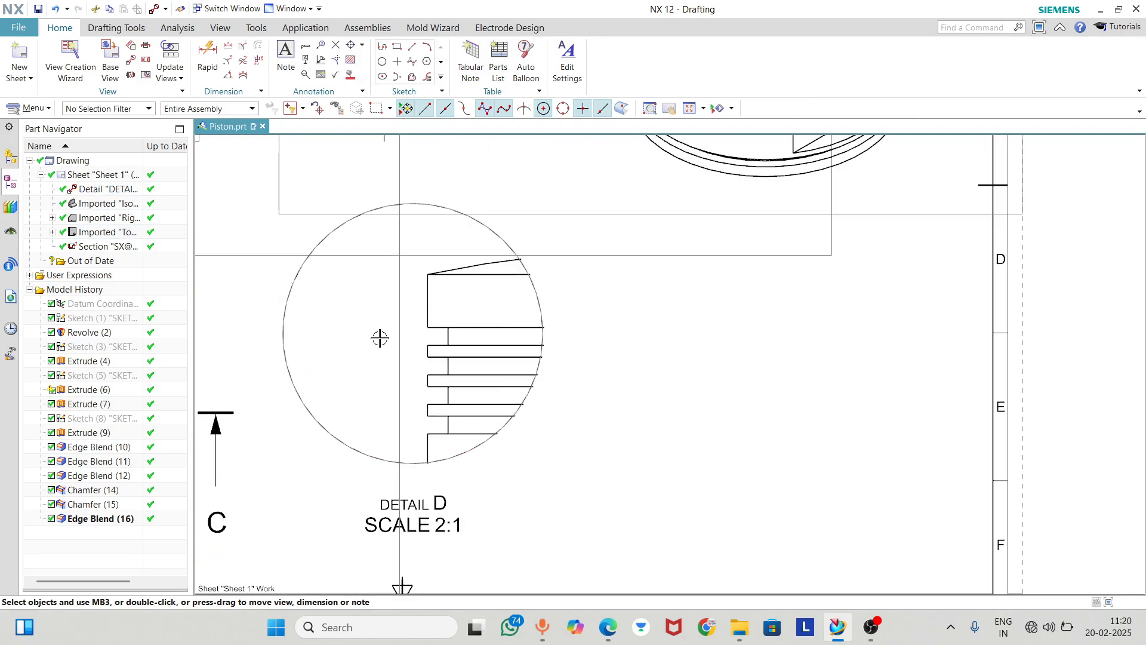
Dimension the height of the uppermost ring groove in Detail D with a Rapid Dimension placed outside the piston's edge
click(208, 57)
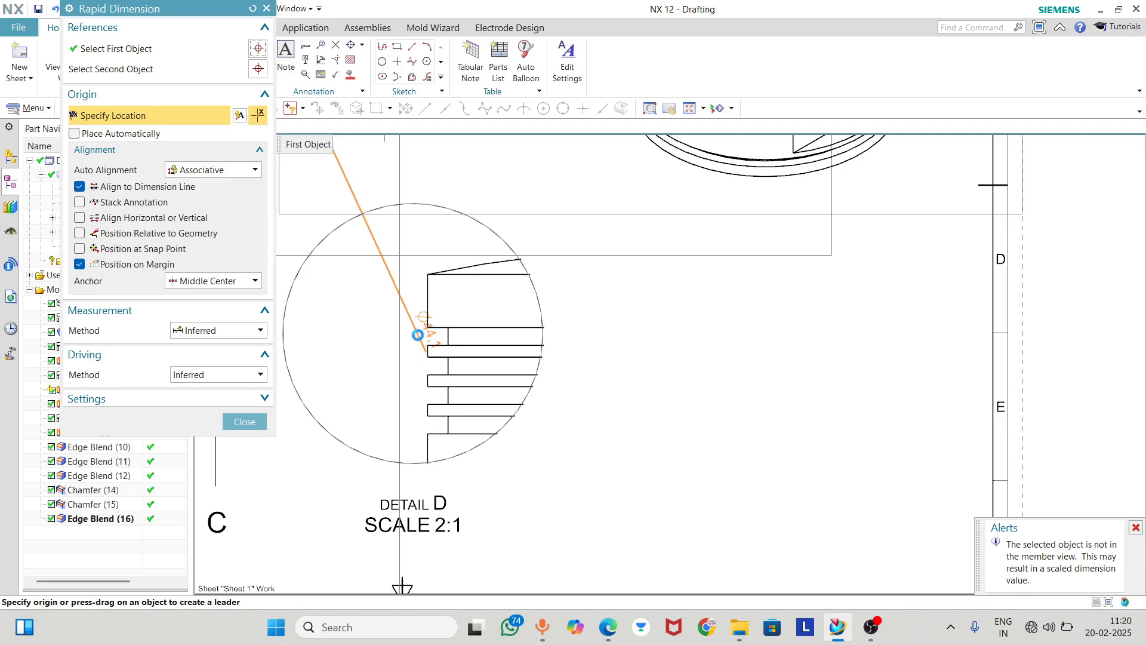
click(267, 8)
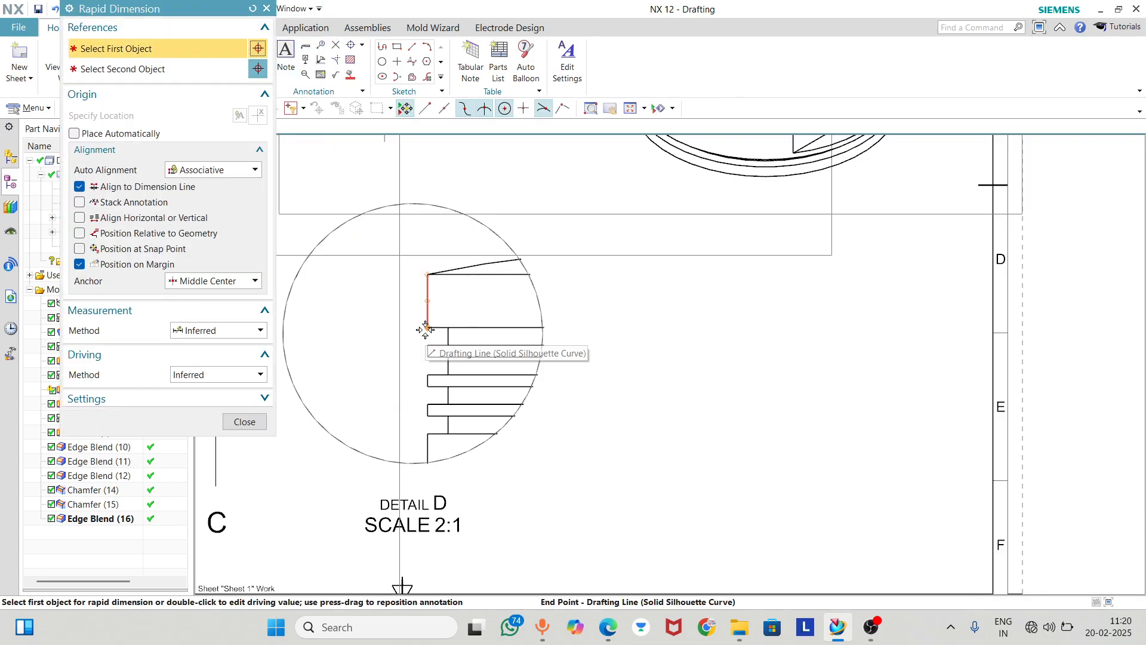
click(426, 350)
click(427, 328)
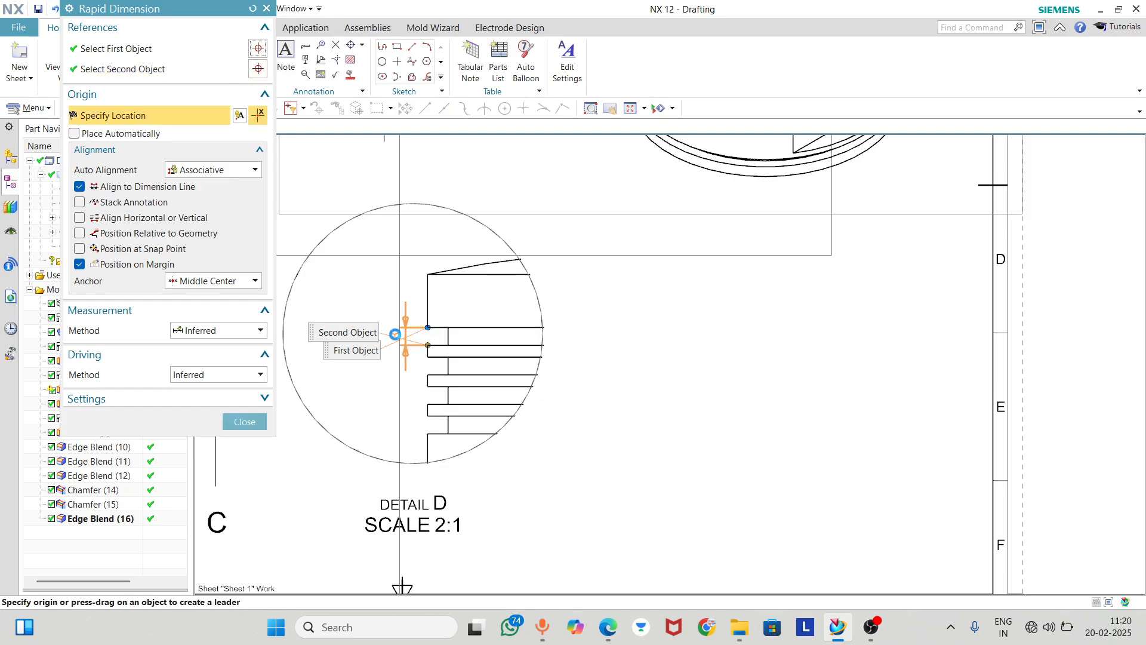
click(391, 331)
scroll(417, 385, up, 1)
scroll(436, 346, up, 2)
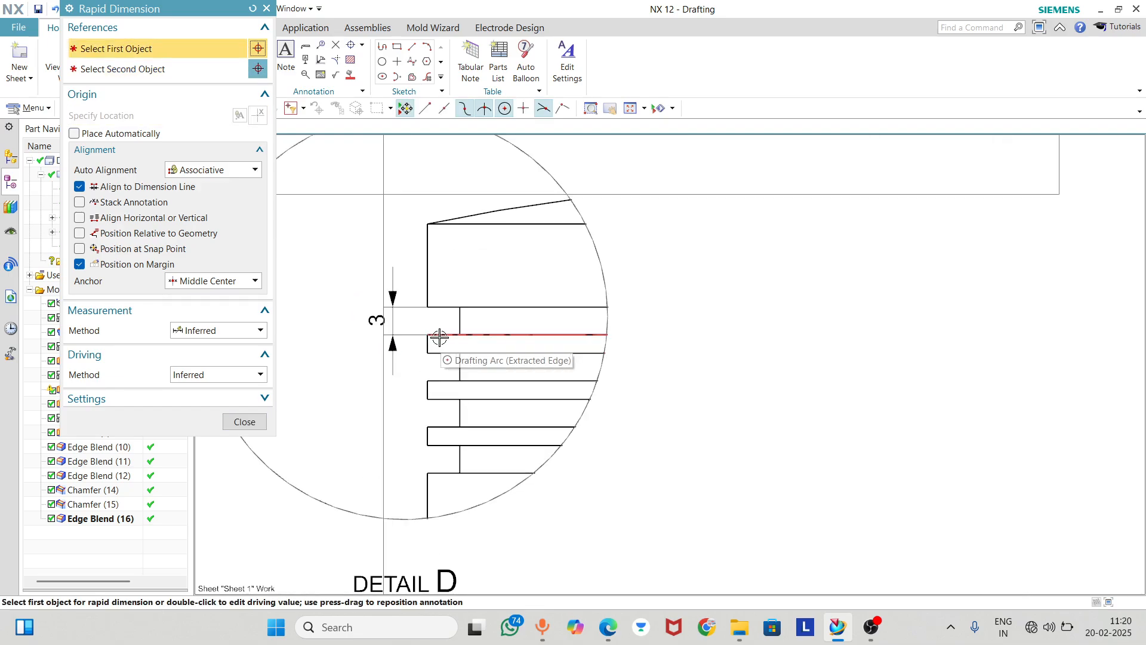
Dimension the height of the ring land directly below the uppermost groove in Detail D, with its text below the groove dimension
click(425, 354)
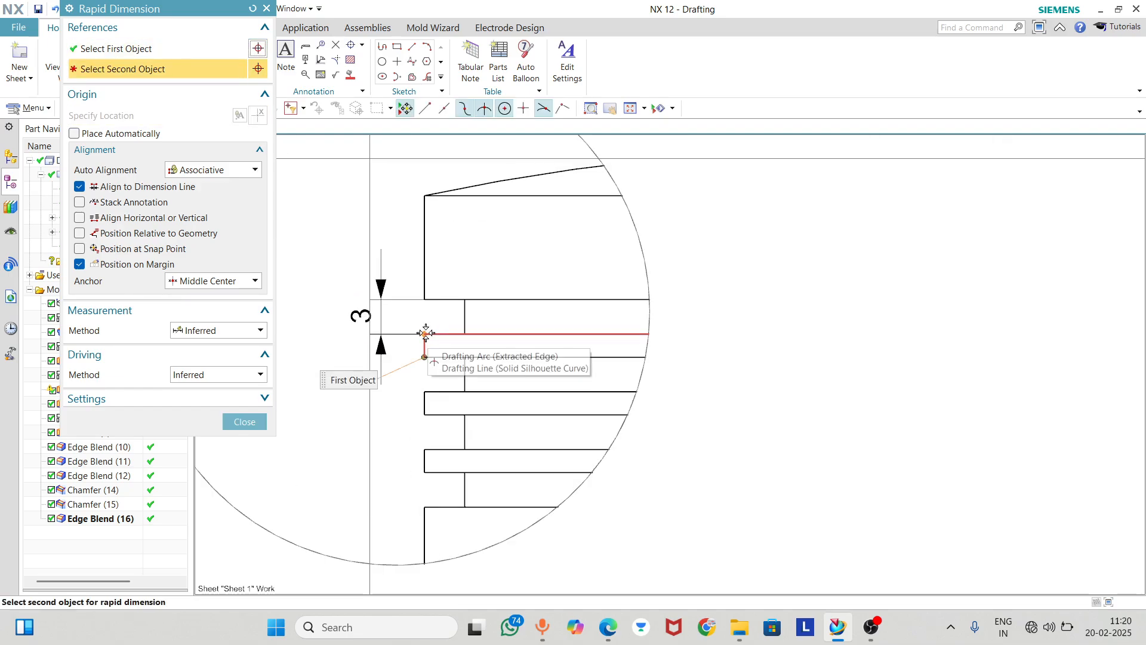
click(425, 335)
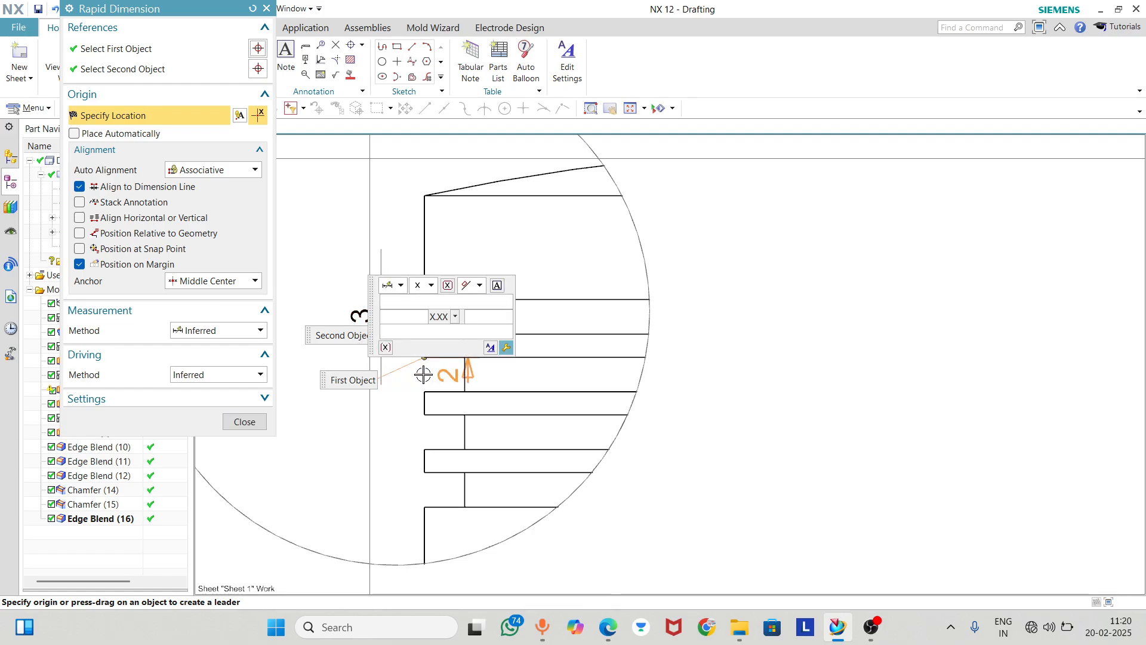
scroll(423, 374, down, 2)
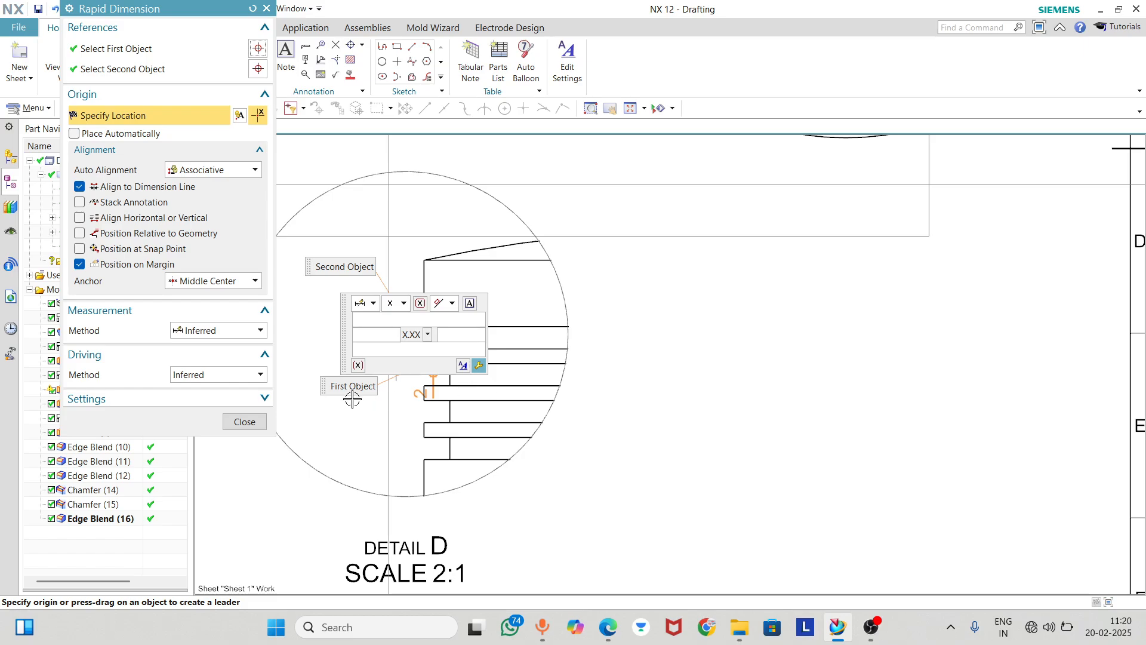
scroll(358, 399, down, 3)
click(389, 409)
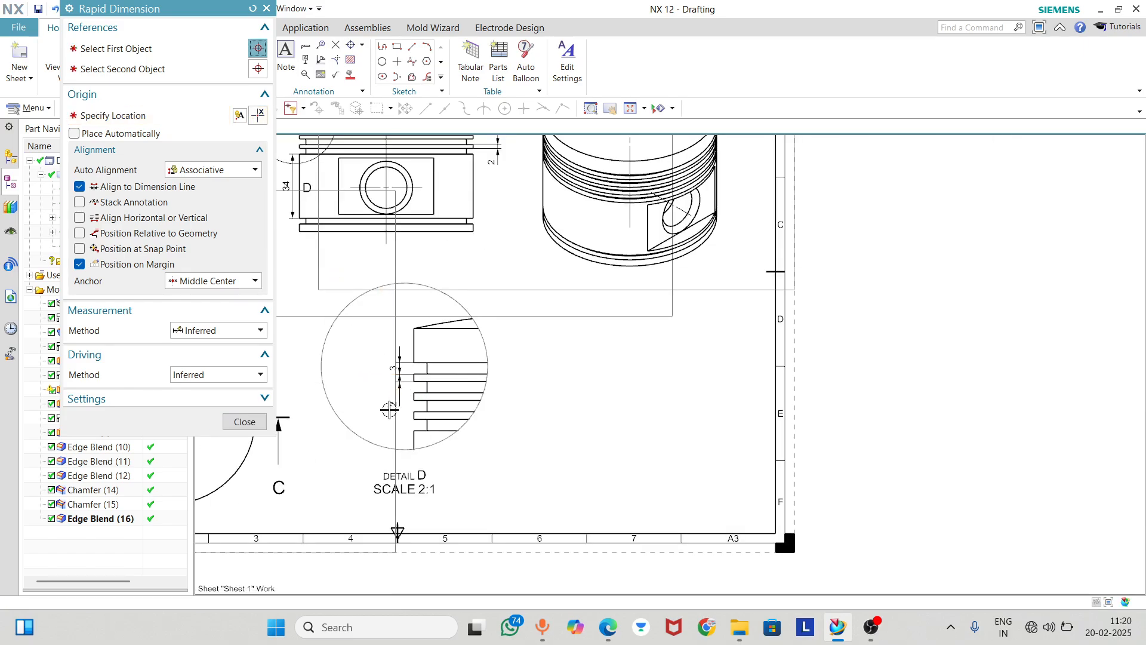
Reposition the groove and ring land height dimensions in Detail D farther from the profile, with each text beside its own feature
scroll(389, 410, up, 5)
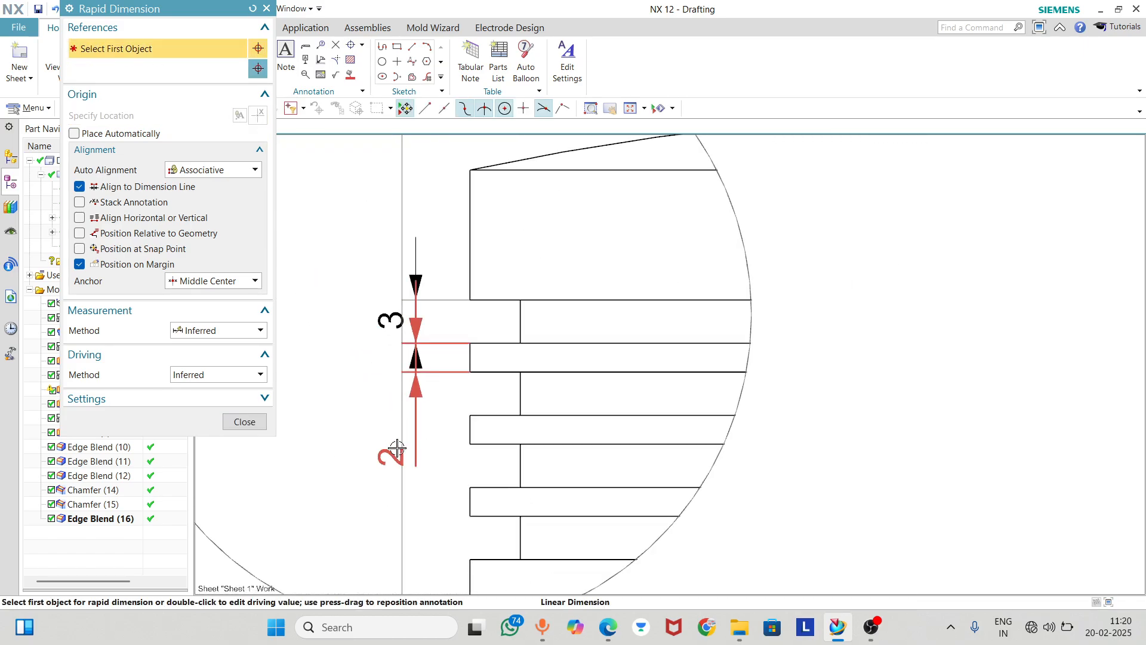
drag(397, 447, 391, 358)
scroll(392, 358, up, 3)
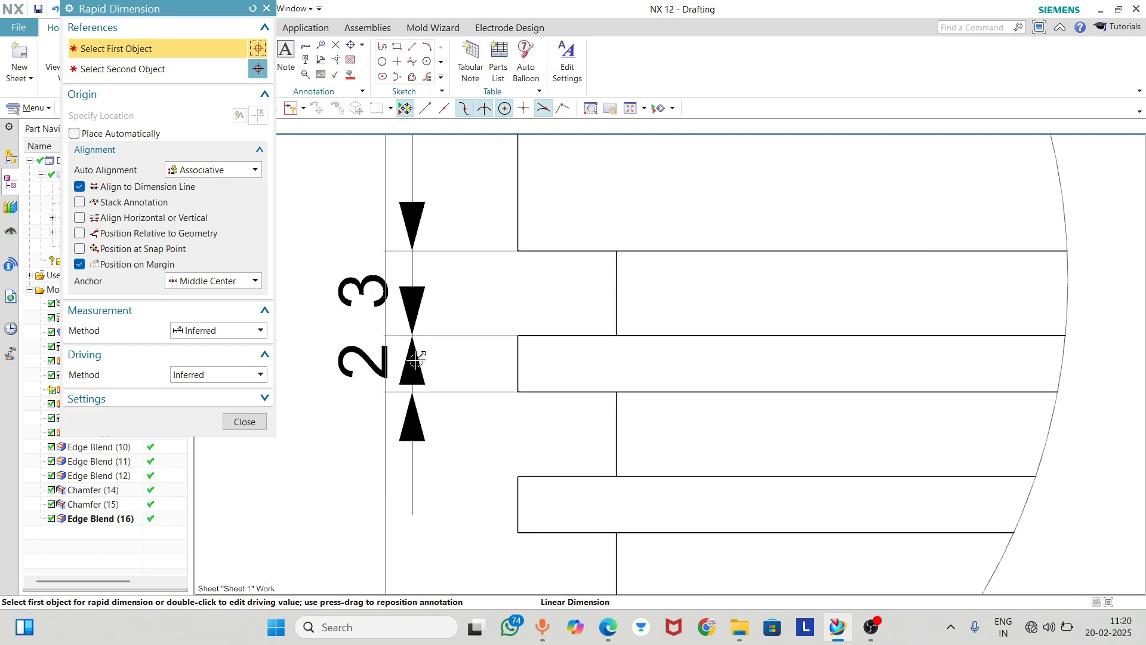
scroll(467, 361, down, 1)
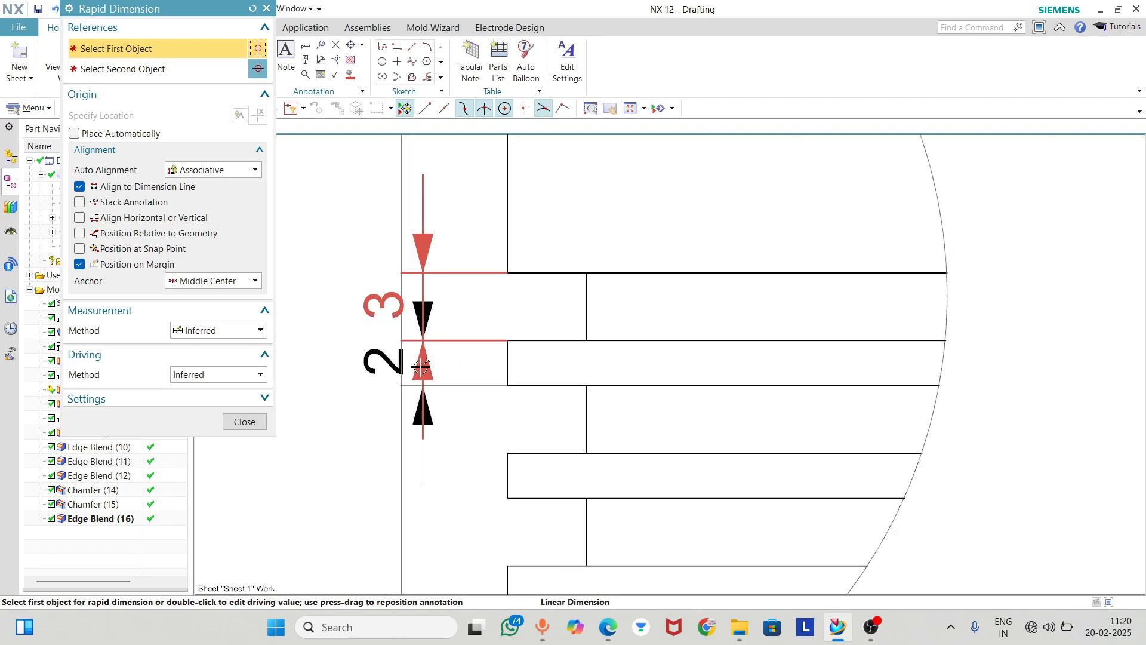
drag(416, 367, 419, 206)
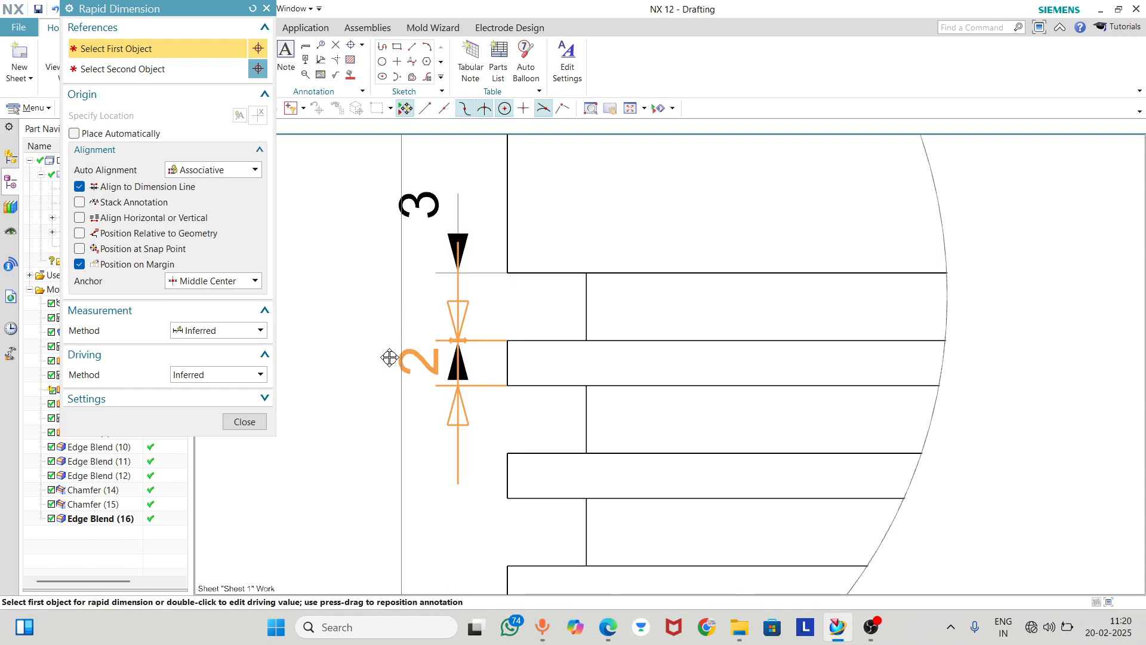
scroll(463, 362, up, 3)
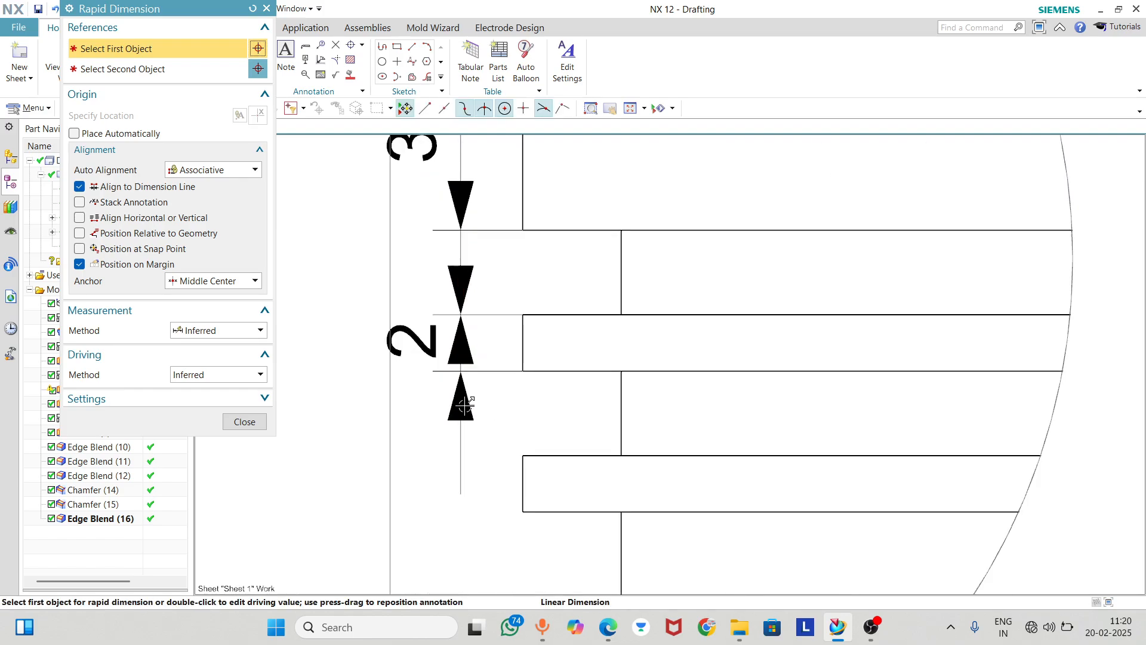
drag(466, 405, 314, 272)
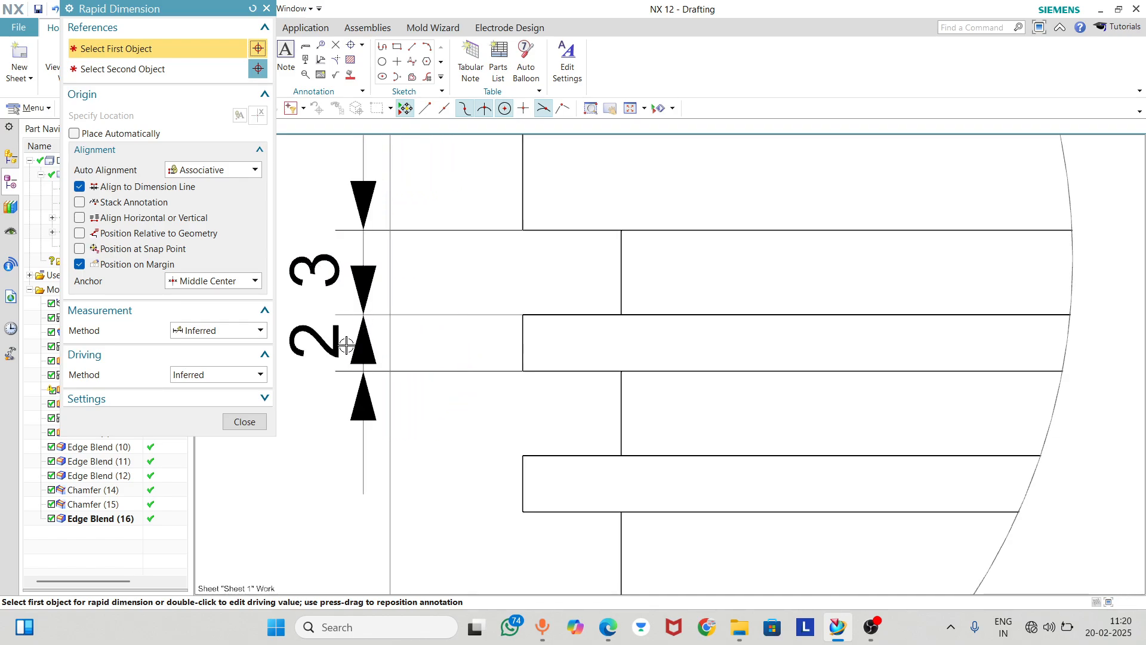
Delete the height dimension of the ring land below the uppermost groove in Detail D
click(397, 373)
click(379, 374)
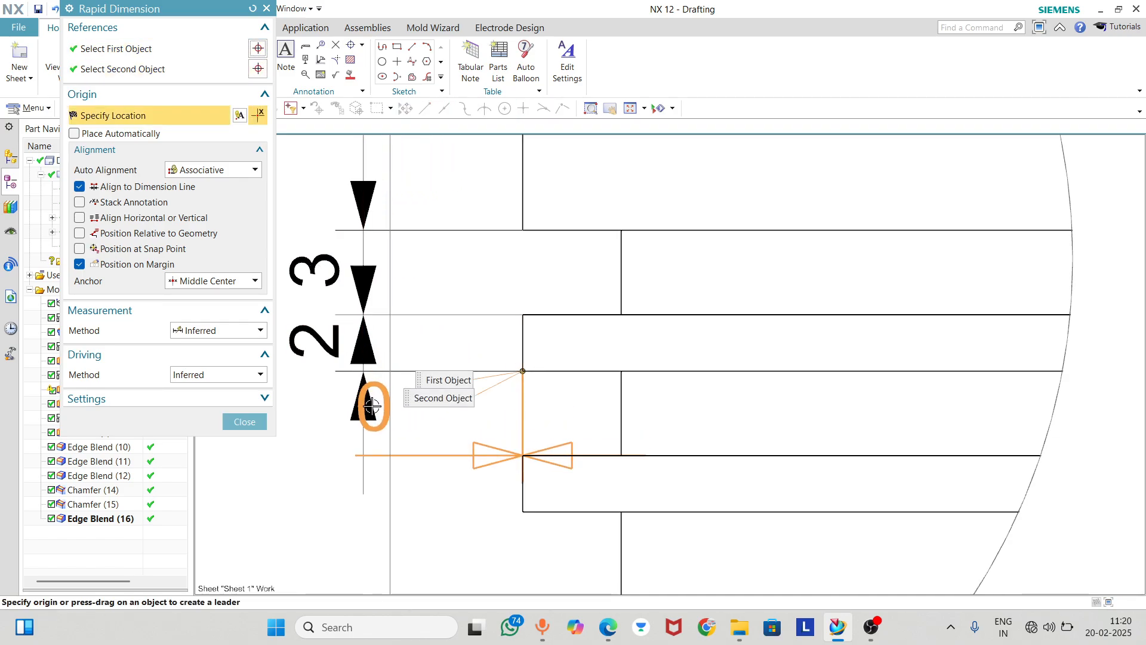
click(243, 421)
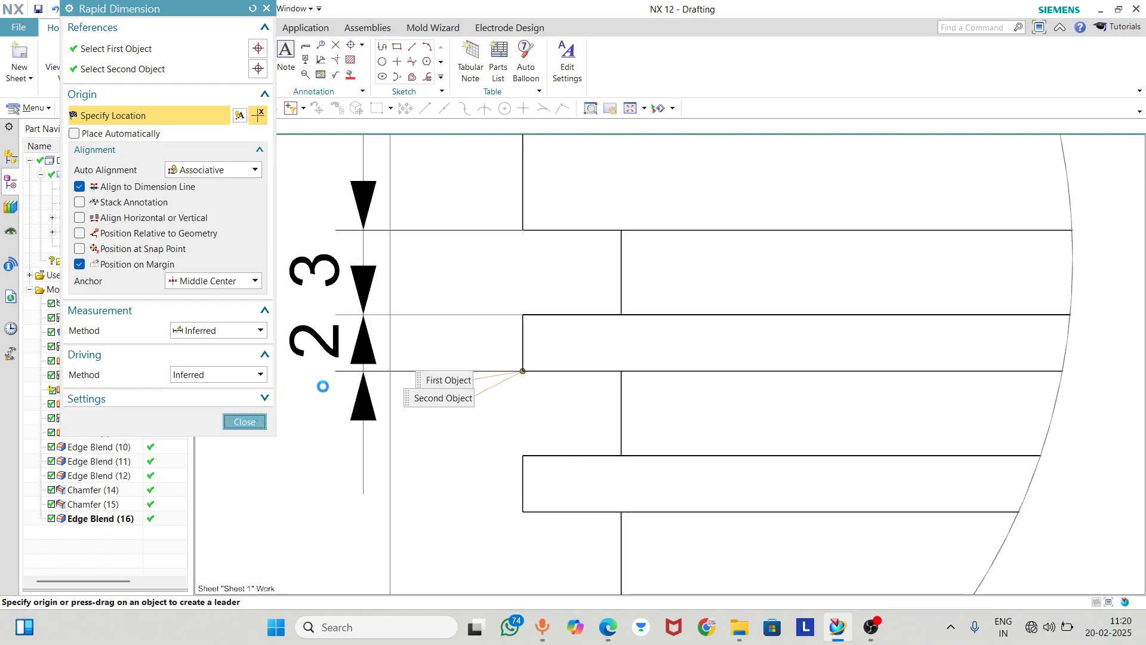
click(347, 353)
key(Delete)
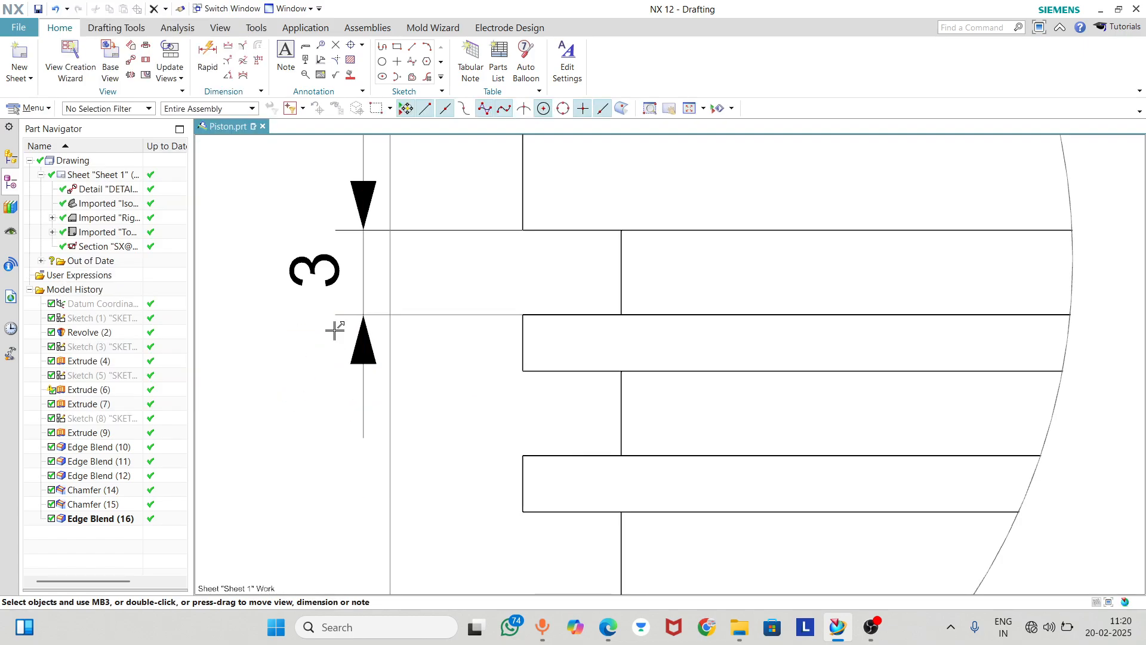
Dimension the ring land below the uppermost groove in Detail D between its two outer corners, on a separate dimension line
click(208, 57)
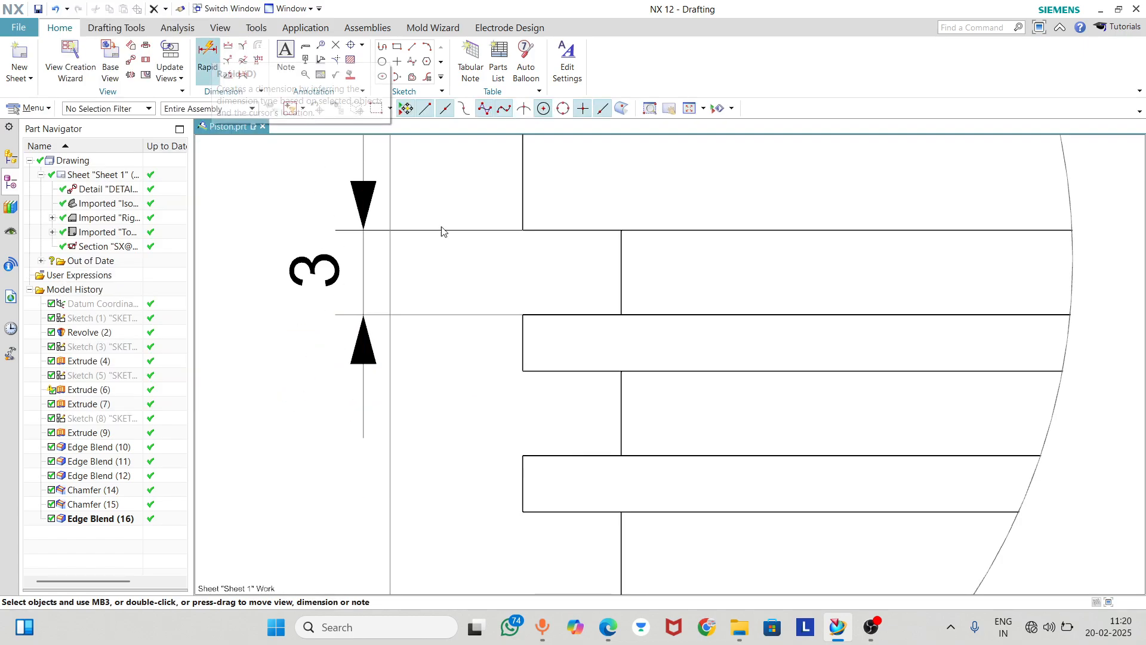
click(523, 317)
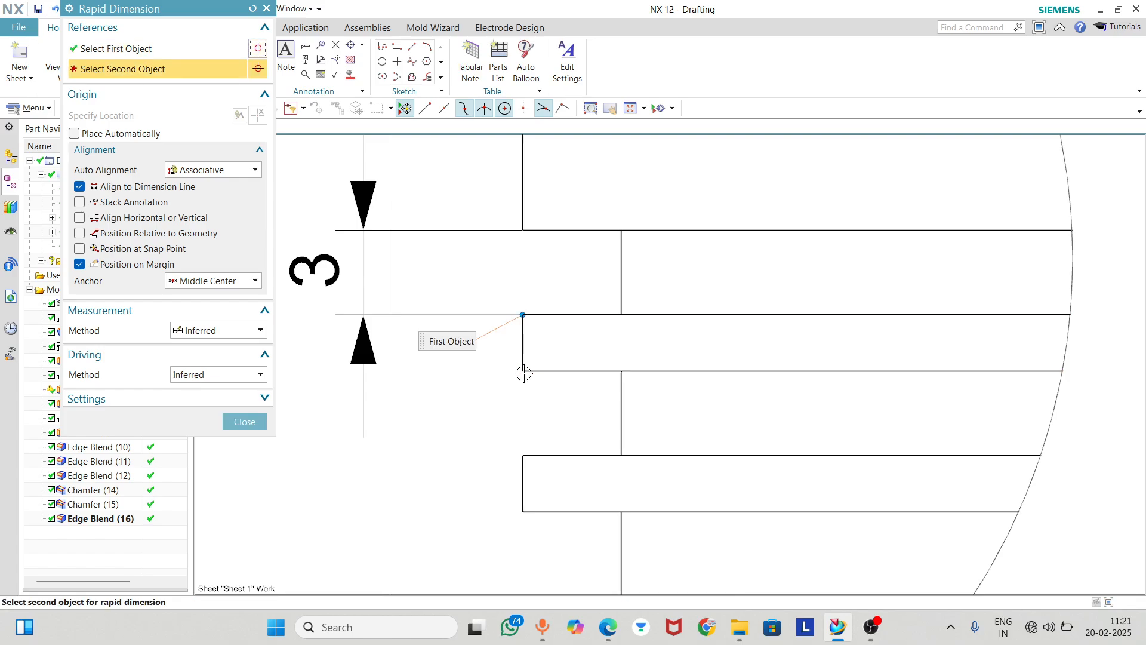
click(519, 372)
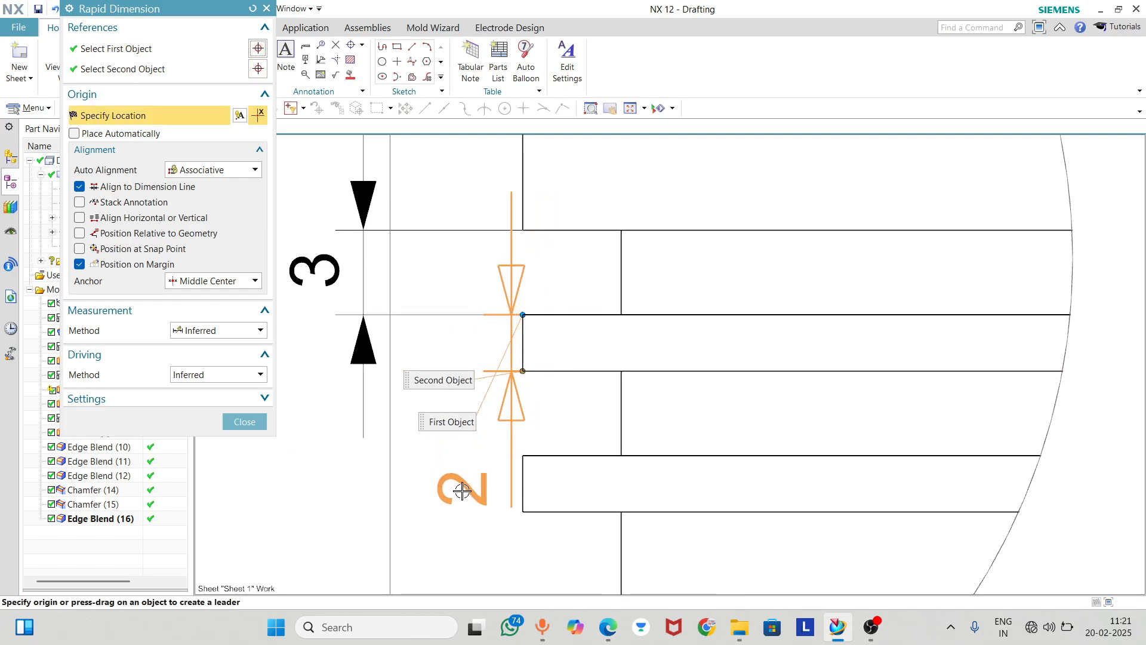
click(443, 503)
Move the ring land dimension's text between its arrows and place the dimension line between the profile and the groove dimension
drag(444, 503, 465, 353)
drag(511, 390, 459, 382)
click(252, 421)
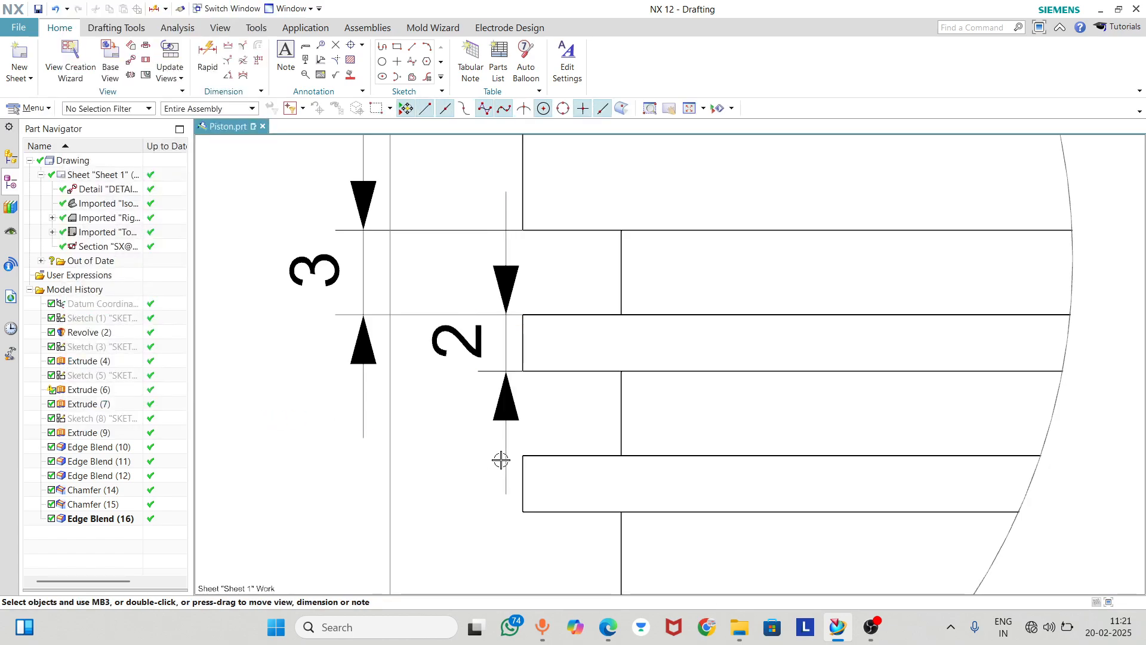
mouse_move(501, 460)
mouse_down()
mouse_move(484, 458)
mouse_move(447, 401)
mouse_move(430, 345)
mouse_move(420, 371)
mouse_up()
scroll(430, 358, down, 2)
scroll(442, 353, down, 2)
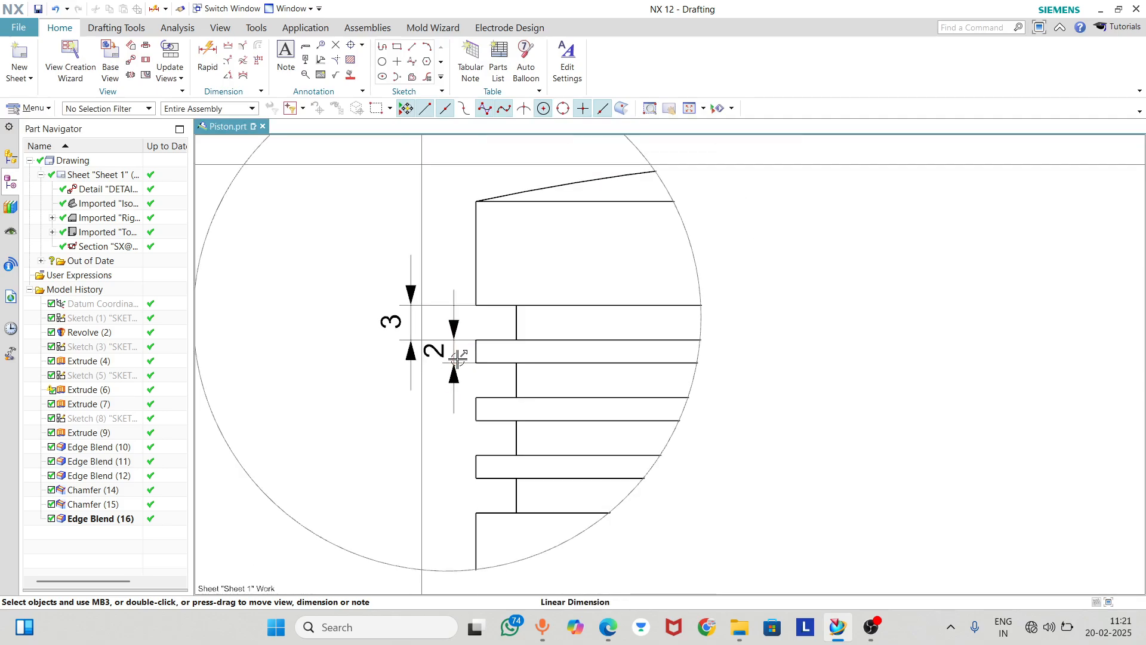
Dimension the height of the top land above the ring grooves in the Right view, placing it beyond the edge opposite the detail circle
scroll(481, 334, down, 1)
scroll(525, 289, down, 3)
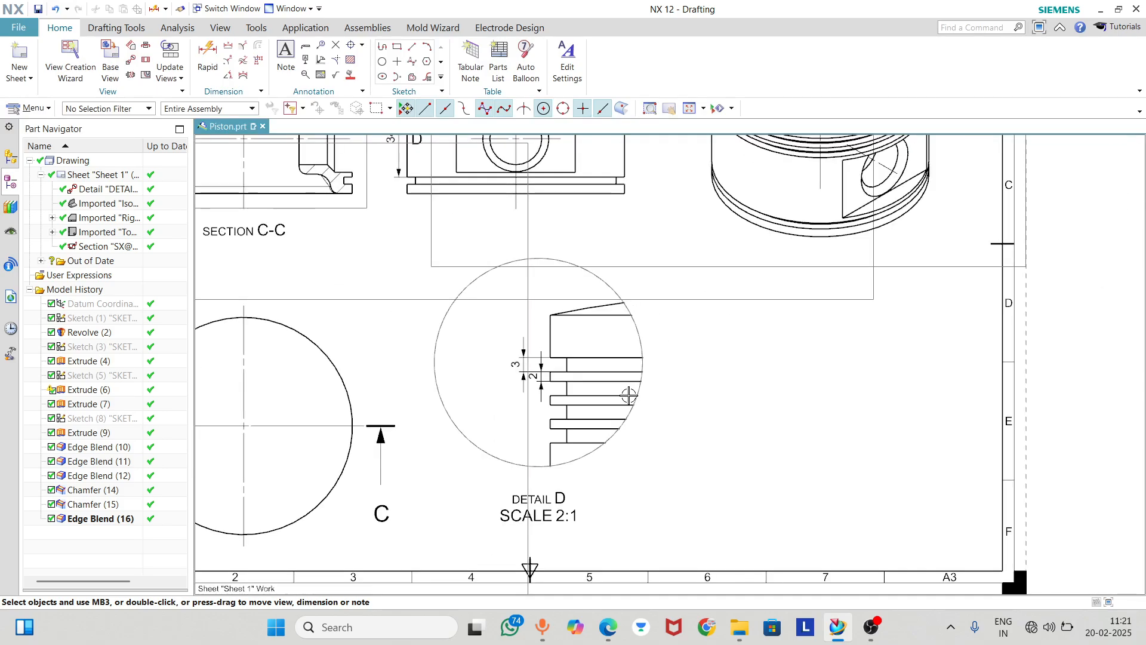
scroll(492, 378, up, 4)
scroll(512, 212, up, 1)
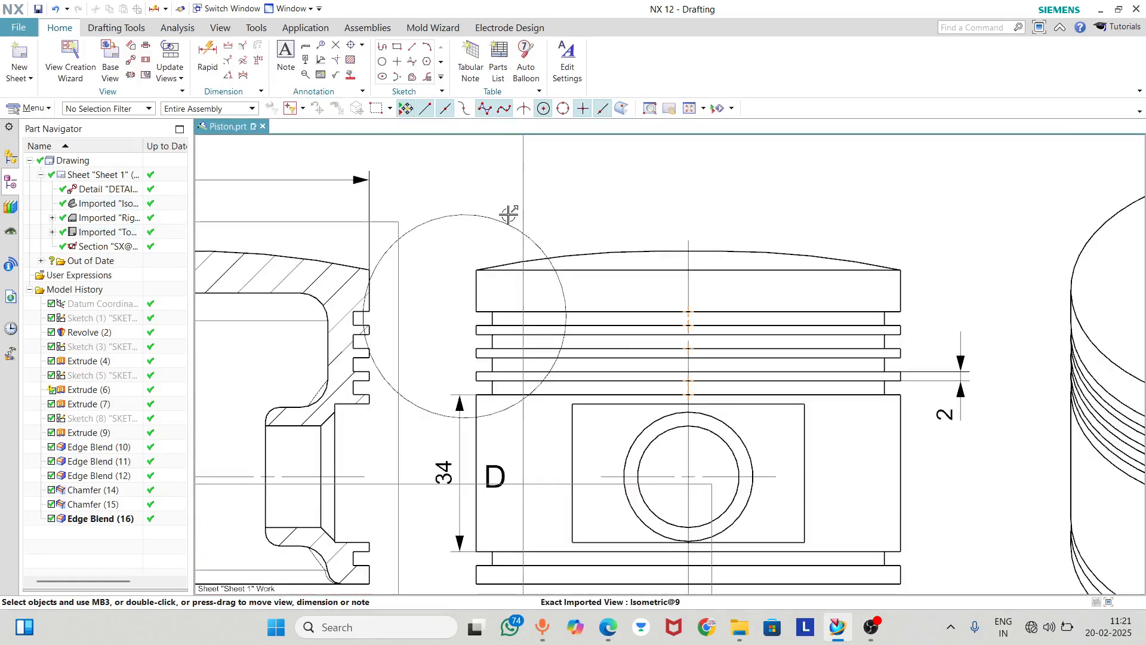
scroll(417, 222, up, 1)
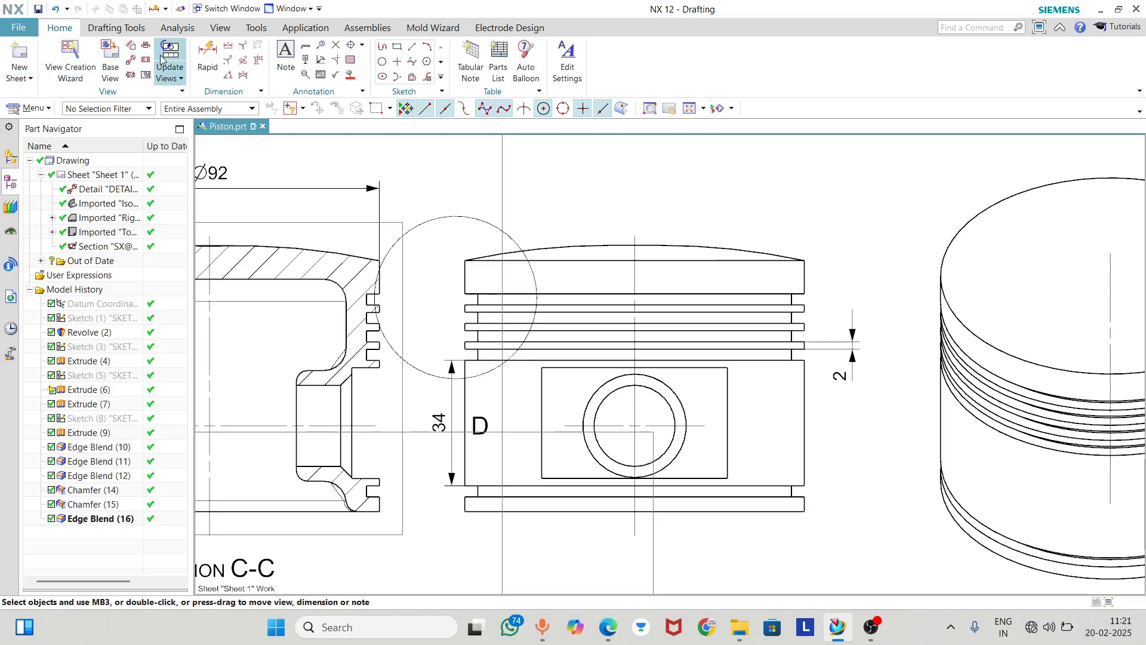
click(207, 58)
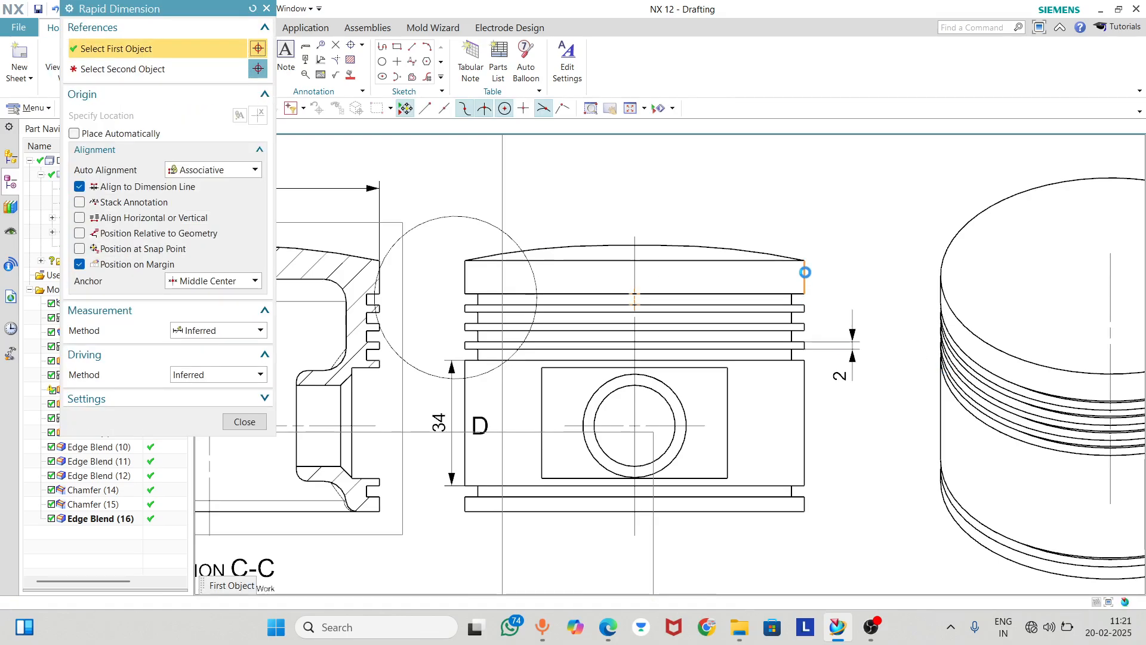
click(802, 258)
click(822, 287)
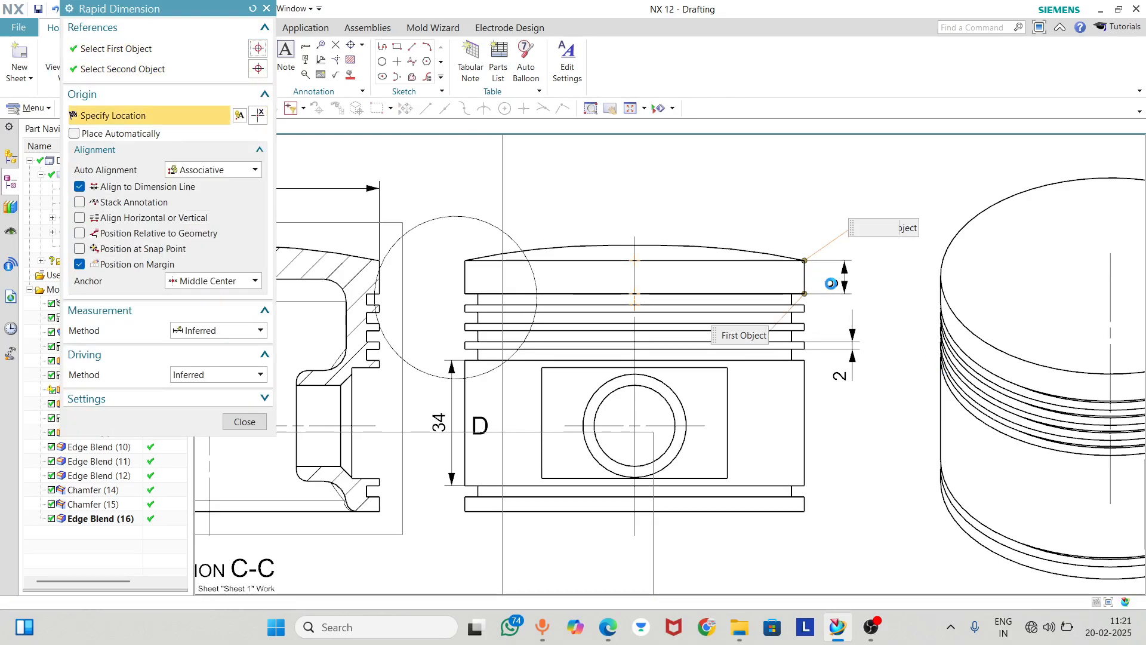
click(834, 281)
scroll(774, 324, down, 1)
scroll(818, 348, up, 2)
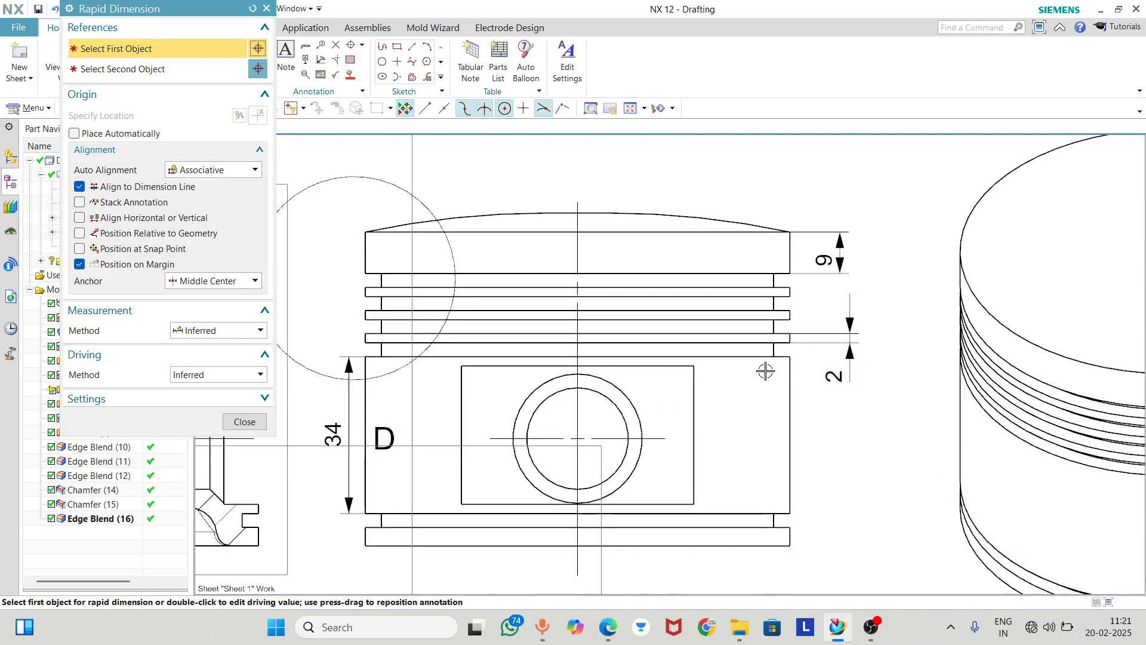
scroll(767, 338, down, 1)
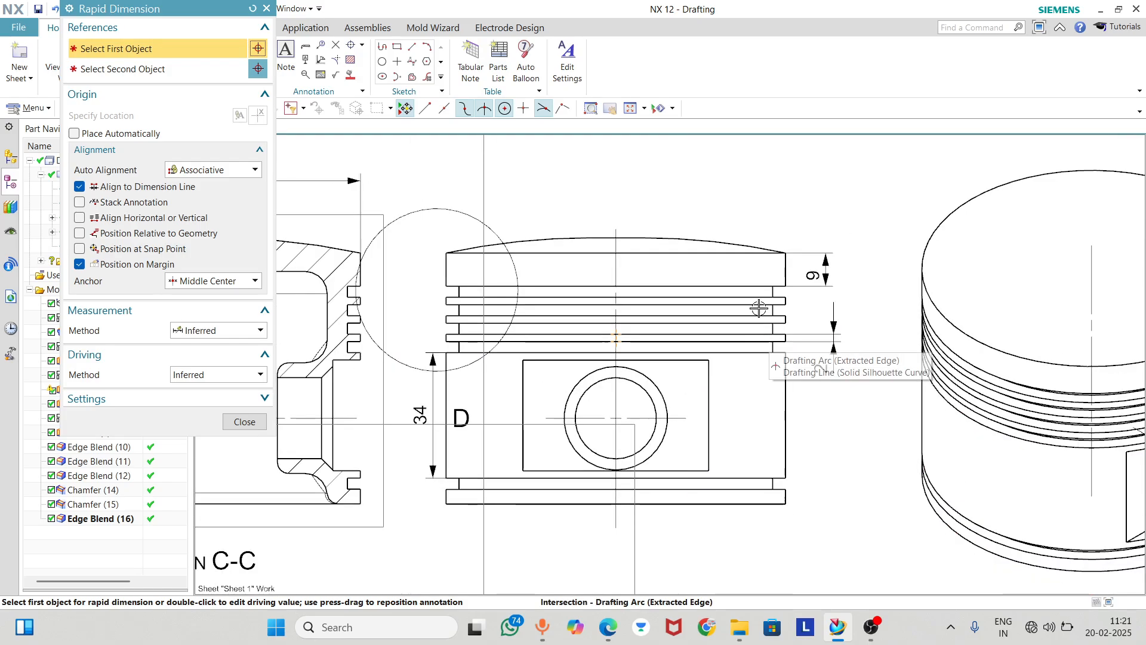
click(732, 242)
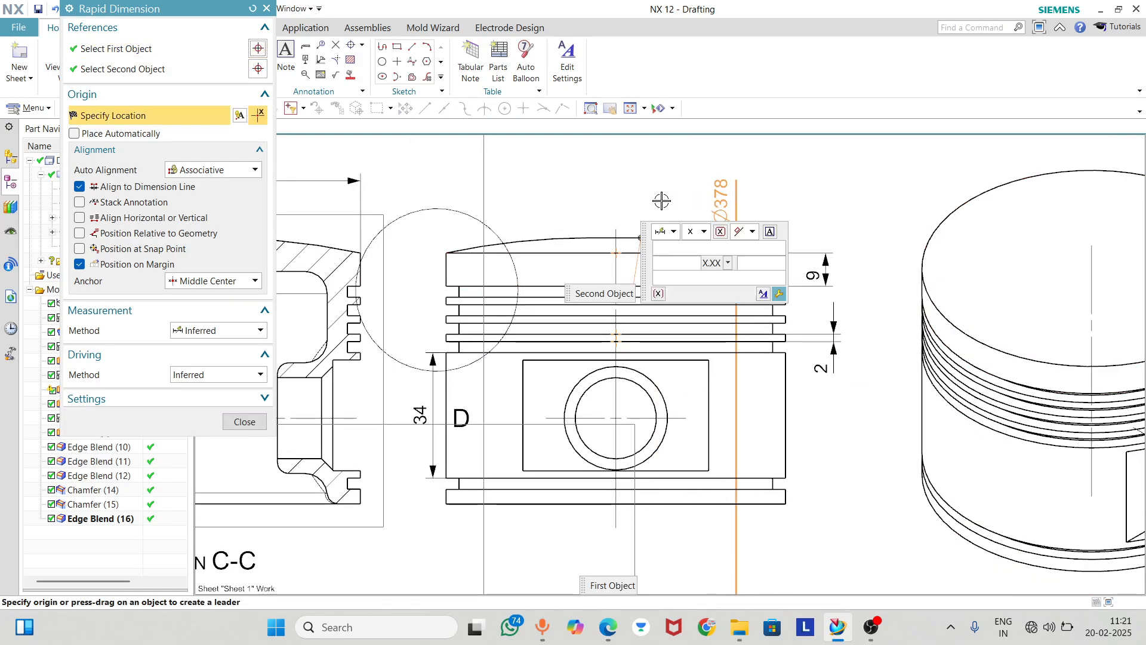
click(245, 422)
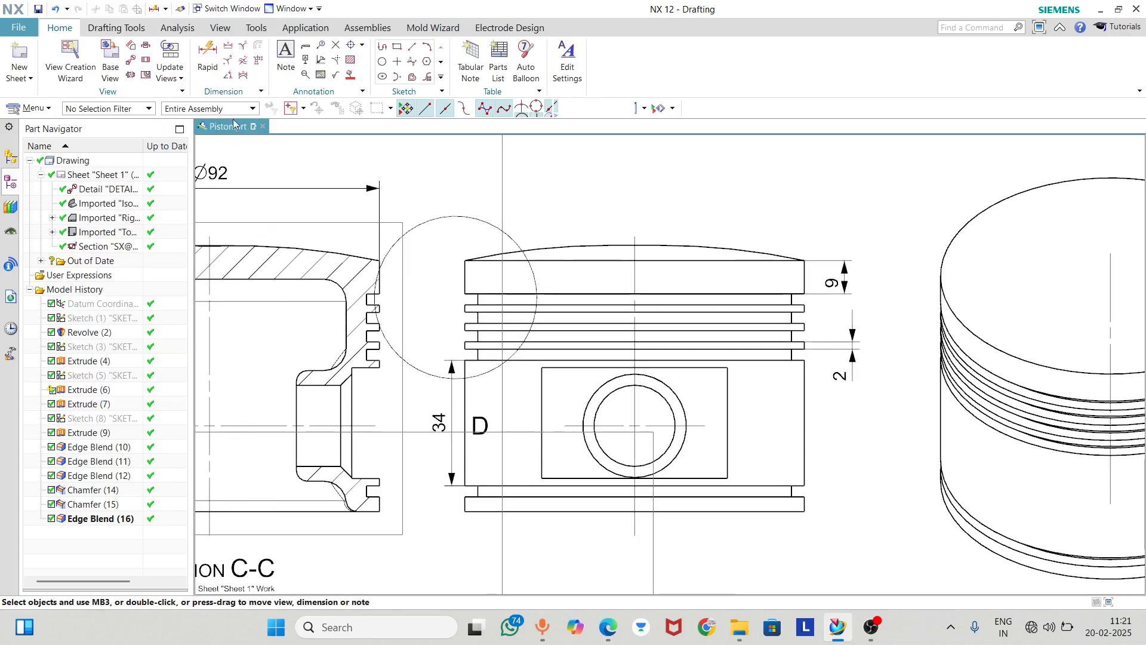
Add a radial dimension to the domed crown arc in the Right view, placed automatically
click(243, 46)
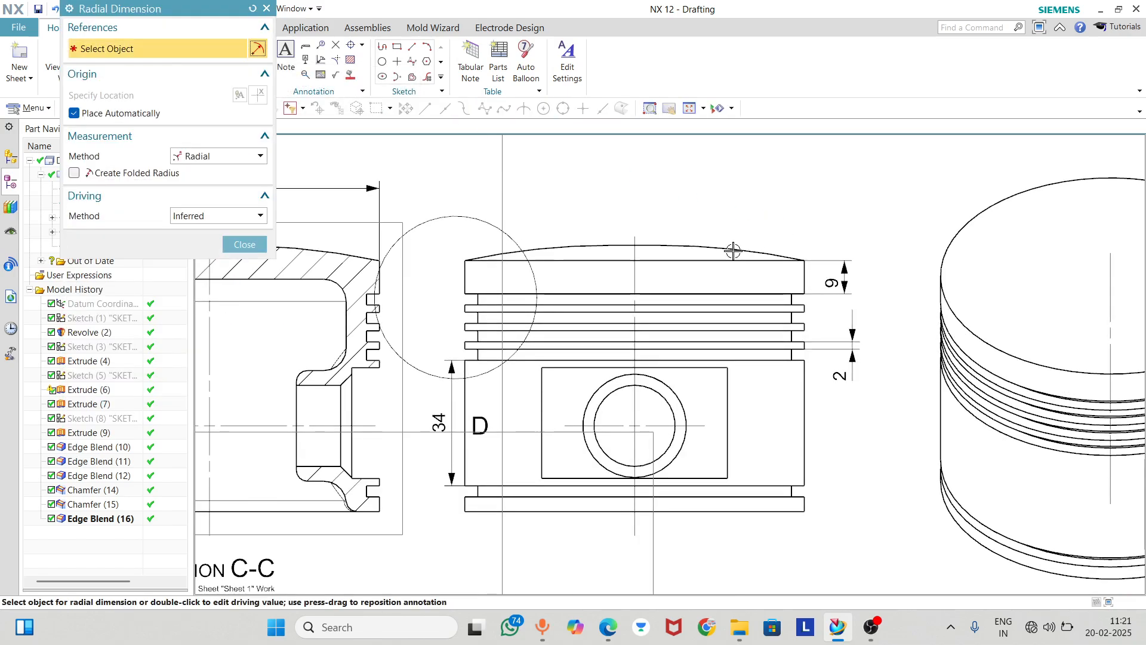
click(732, 248)
scroll(717, 301, up, 2)
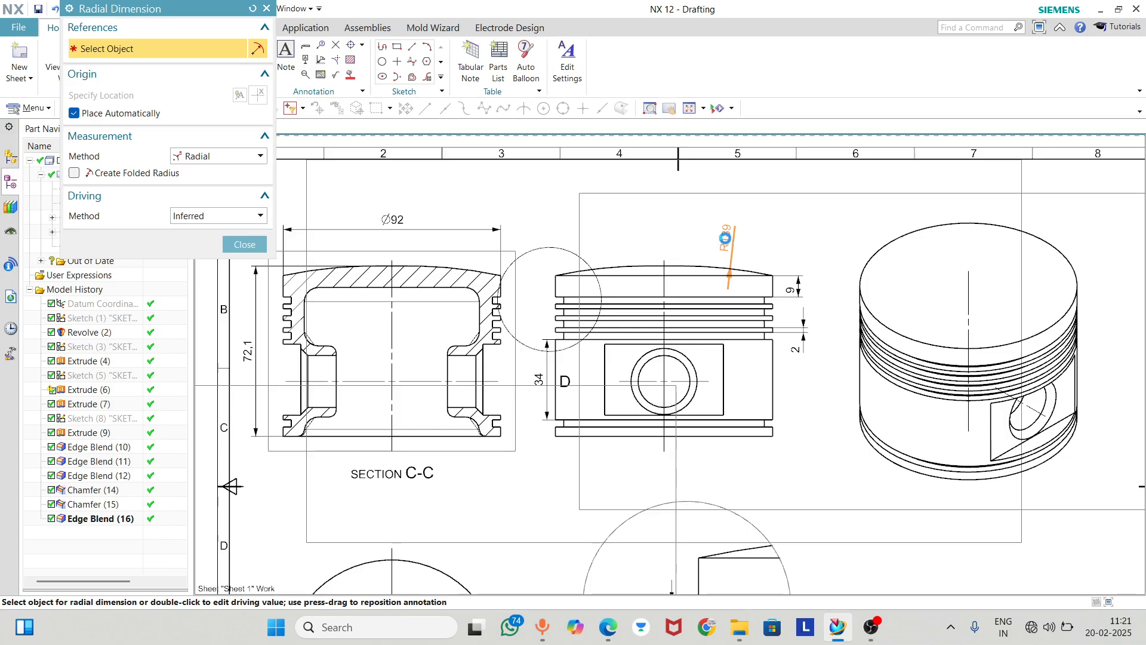
scroll(742, 267, down, 4)
scroll(606, 270, up, 3)
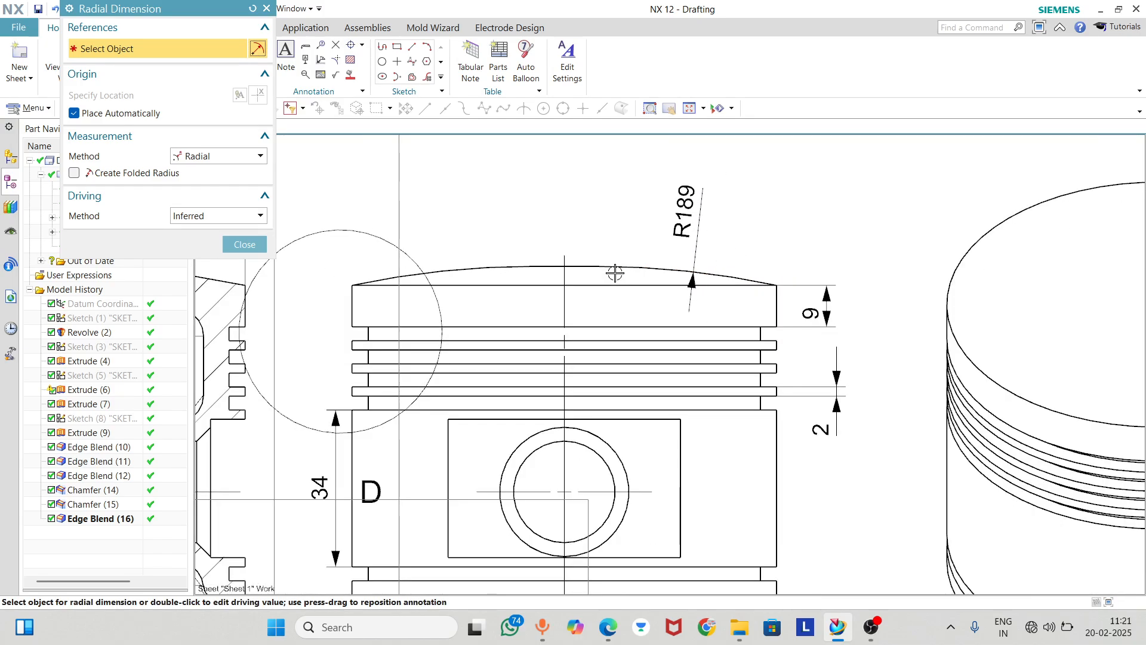
scroll(500, 324, up, 1)
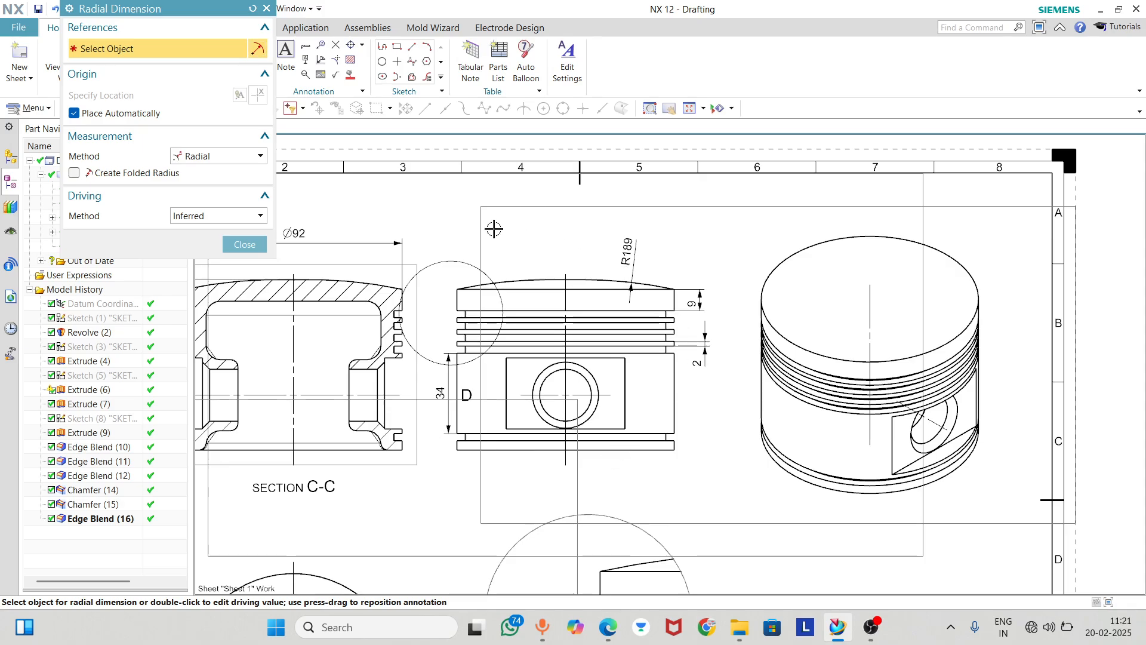
Try a radial dimension on the outer pin bore circle in the Right view and delete it
click(533, 407)
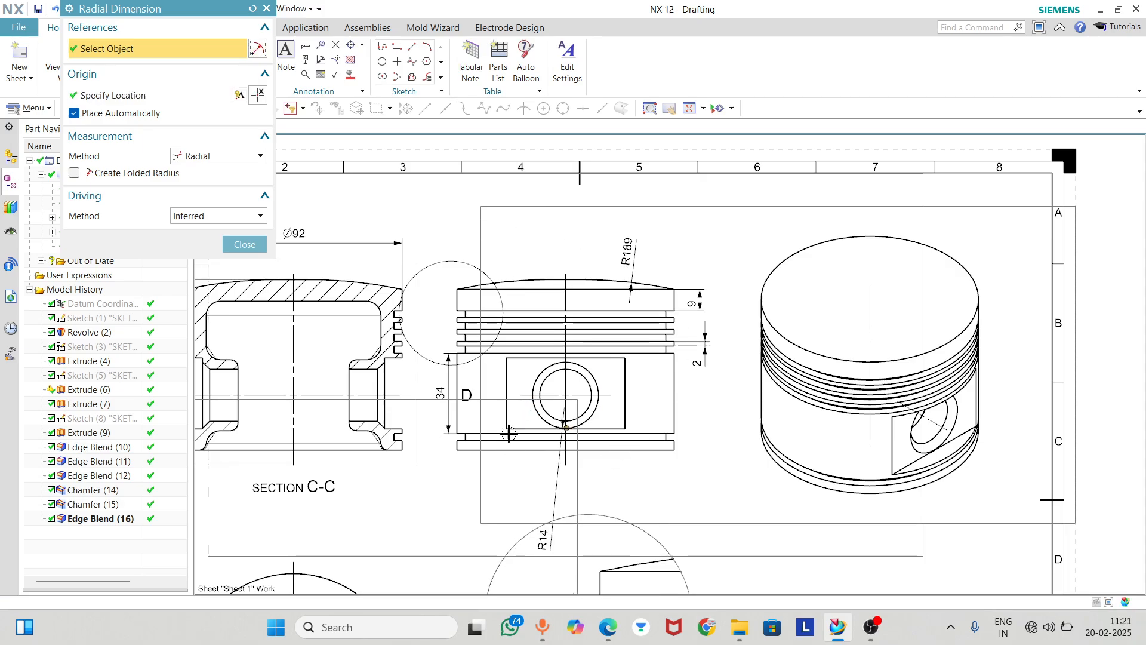
click(245, 244)
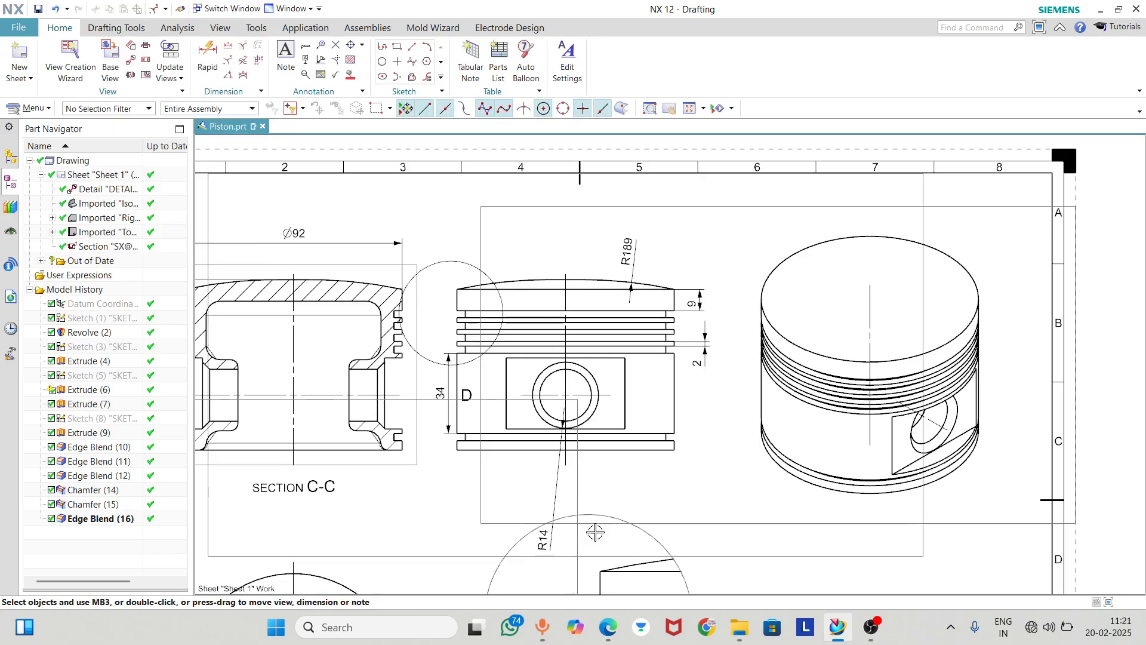
click(552, 508)
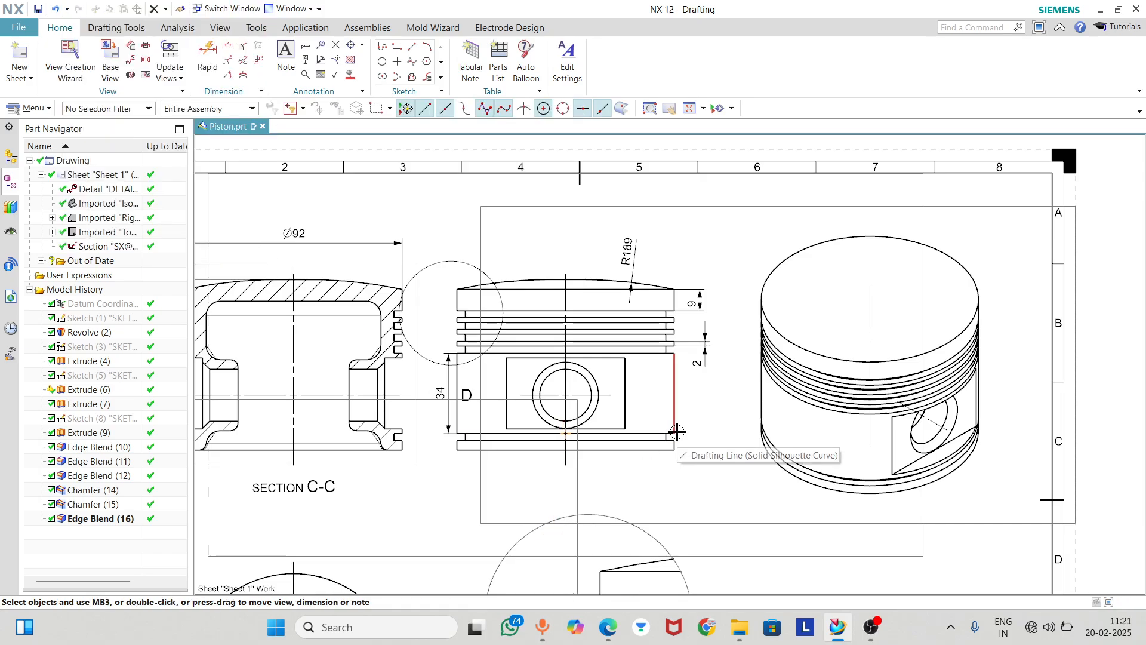
key(Delete)
Move the Right view horizontally away from Section C-C, towards the isometric view
drag(478, 476, 515, 467)
scroll(487, 286, down, 2)
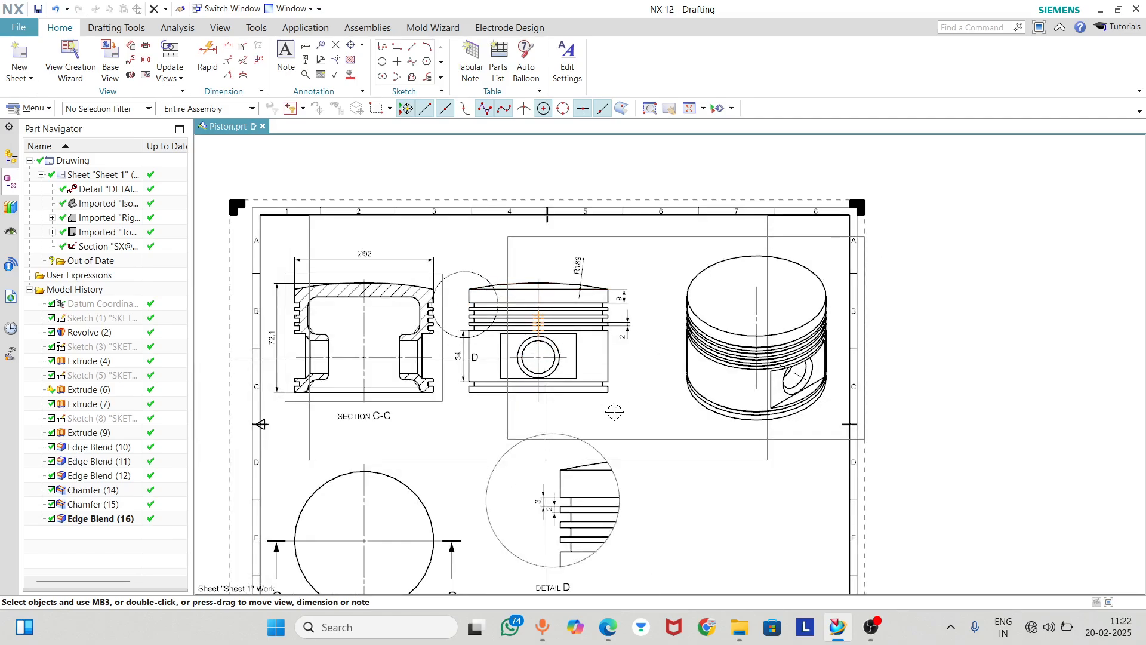
drag(643, 459, 683, 455)
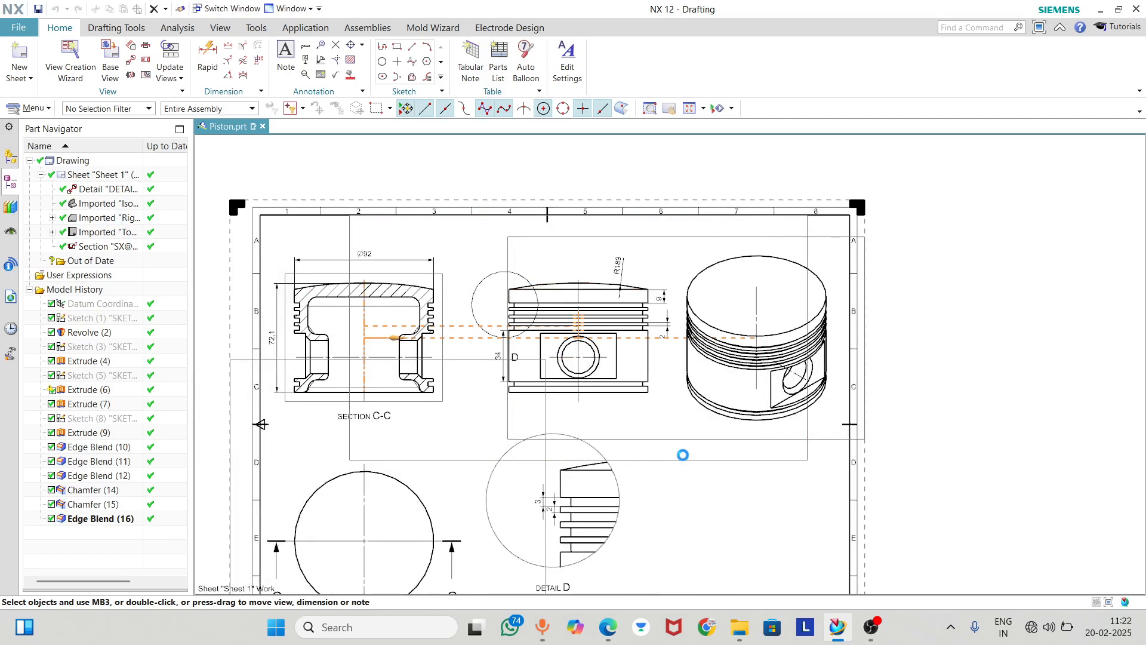
scroll(537, 441, down, 2)
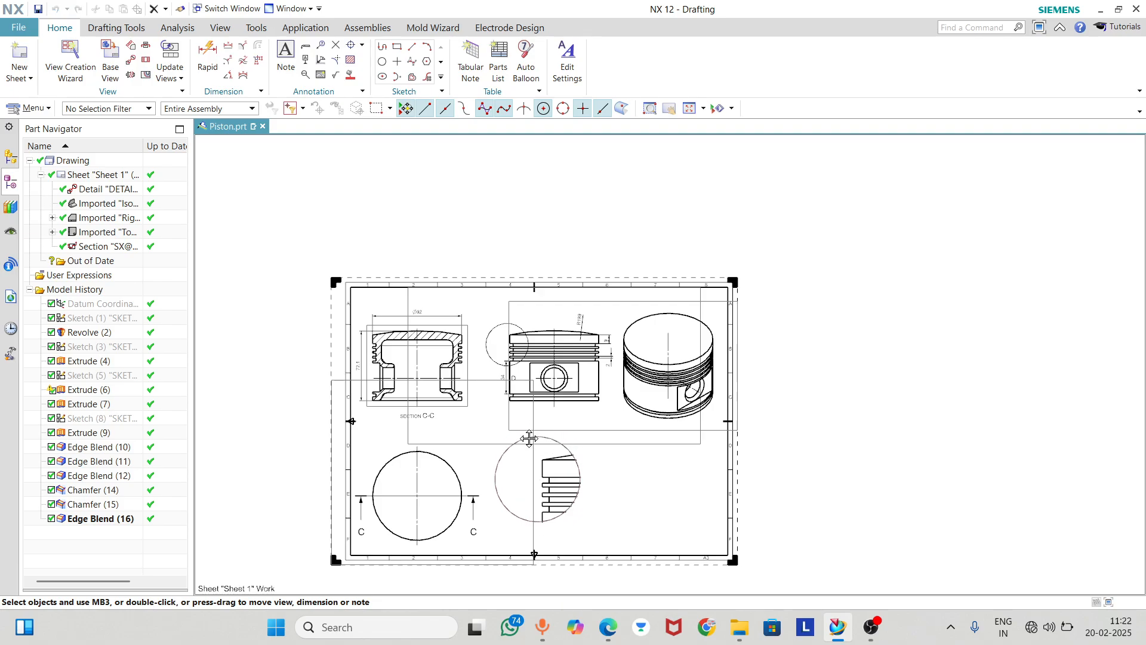
Dimension the height of the third ring groove in Detail D and line it up with the uppermost groove's dimension
scroll(535, 511, up, 3)
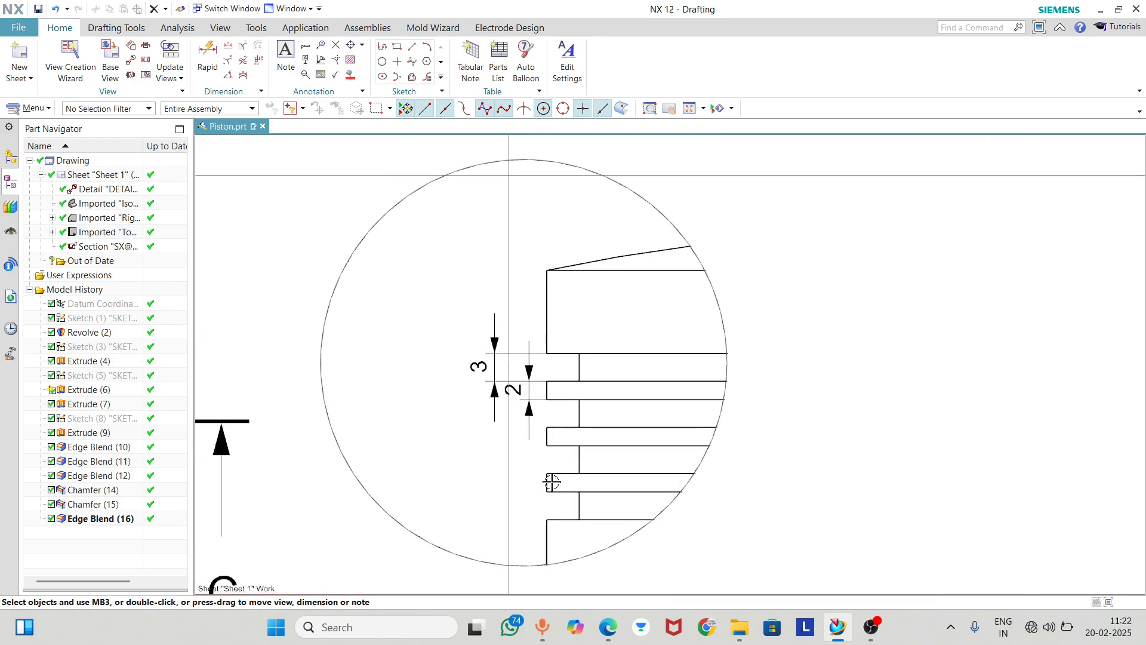
click(227, 59)
scroll(525, 442, up, 2)
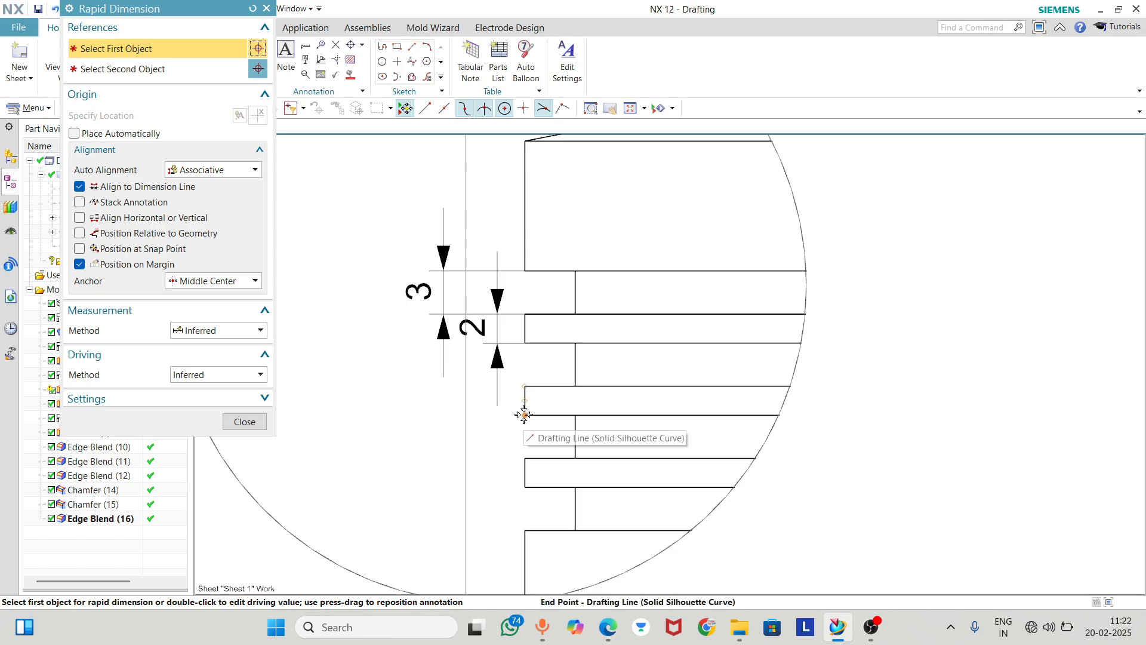
click(523, 413)
click(521, 457)
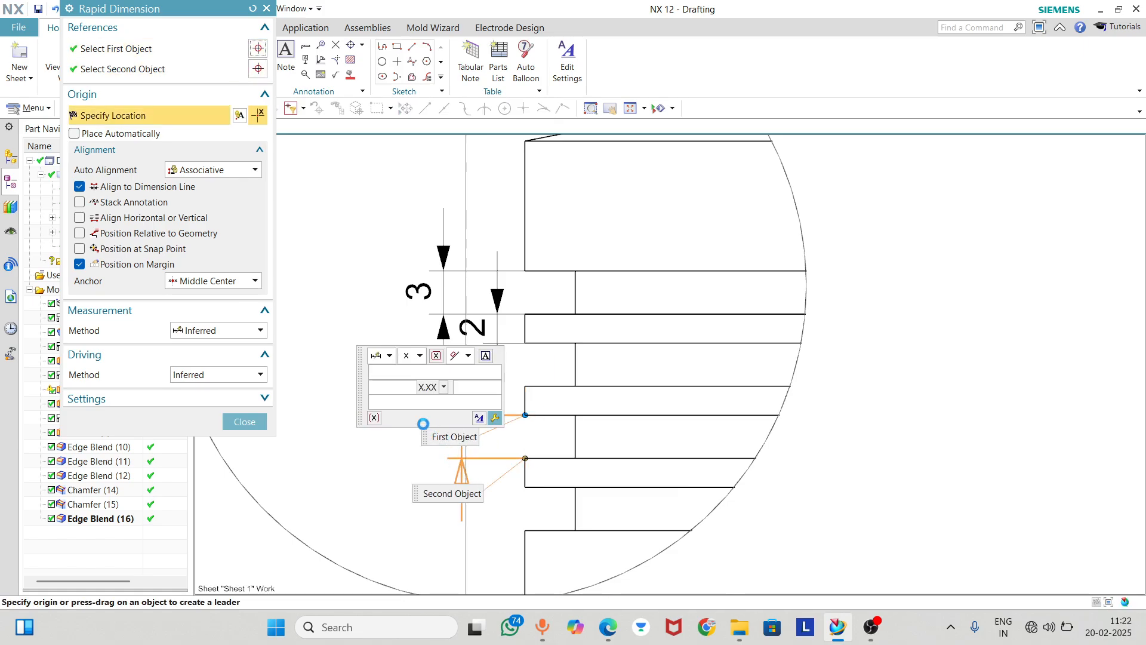
click(416, 437)
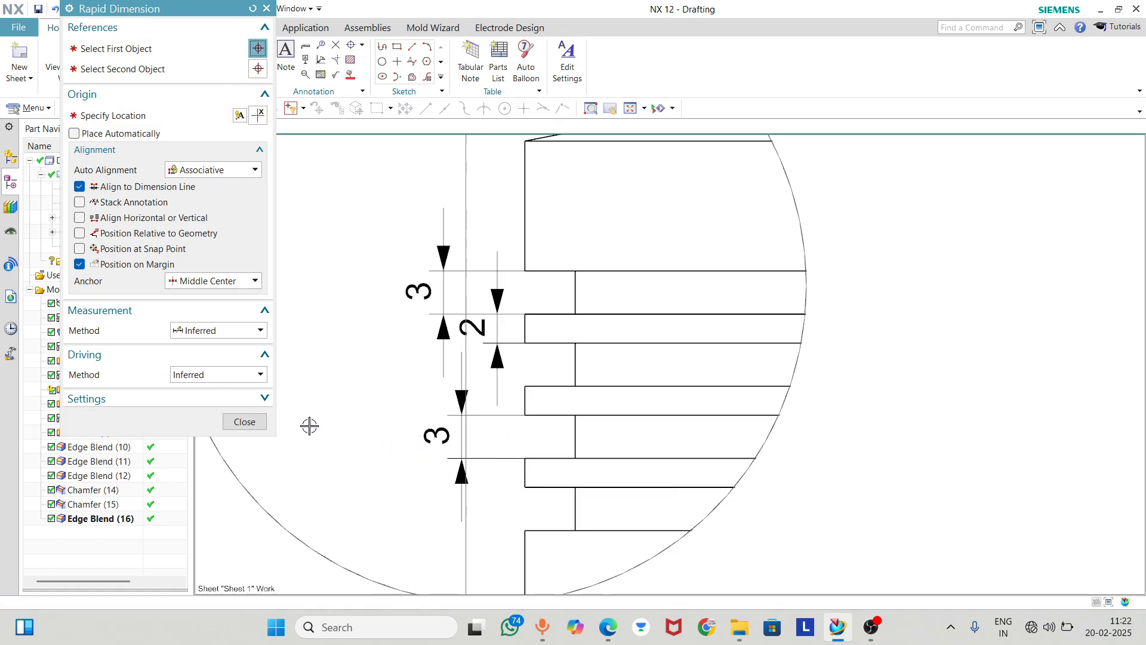
click(245, 422)
drag(430, 437, 421, 435)
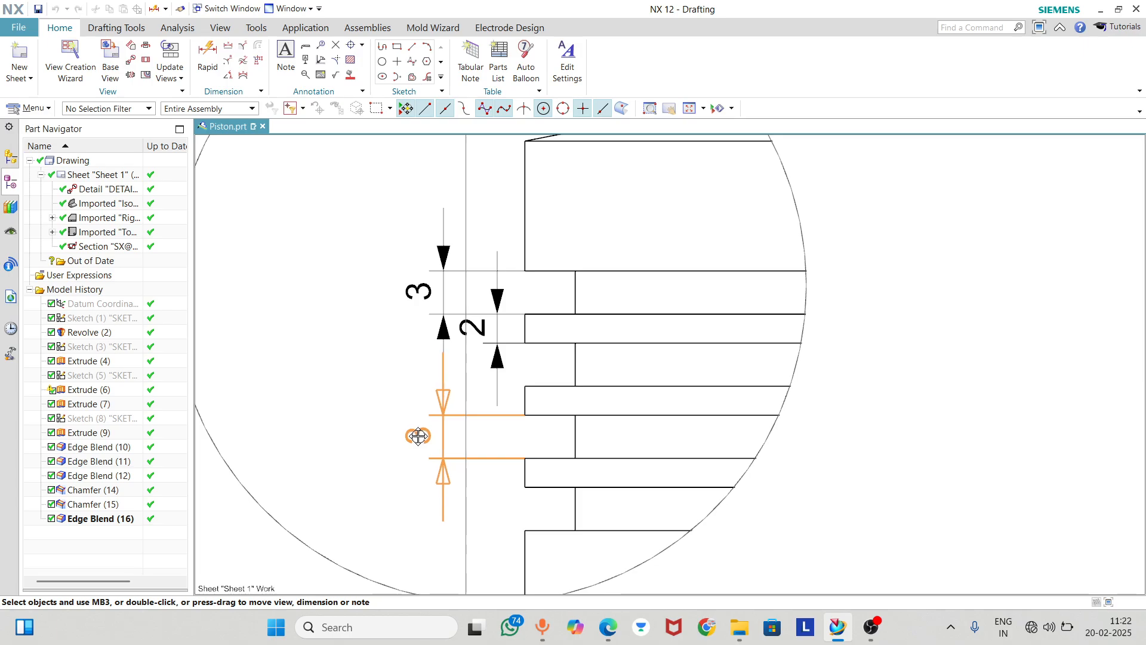
Dimension the height of the lowest ring groove in Detail D, in line with the other groove dimensions
scroll(491, 460, up, 2)
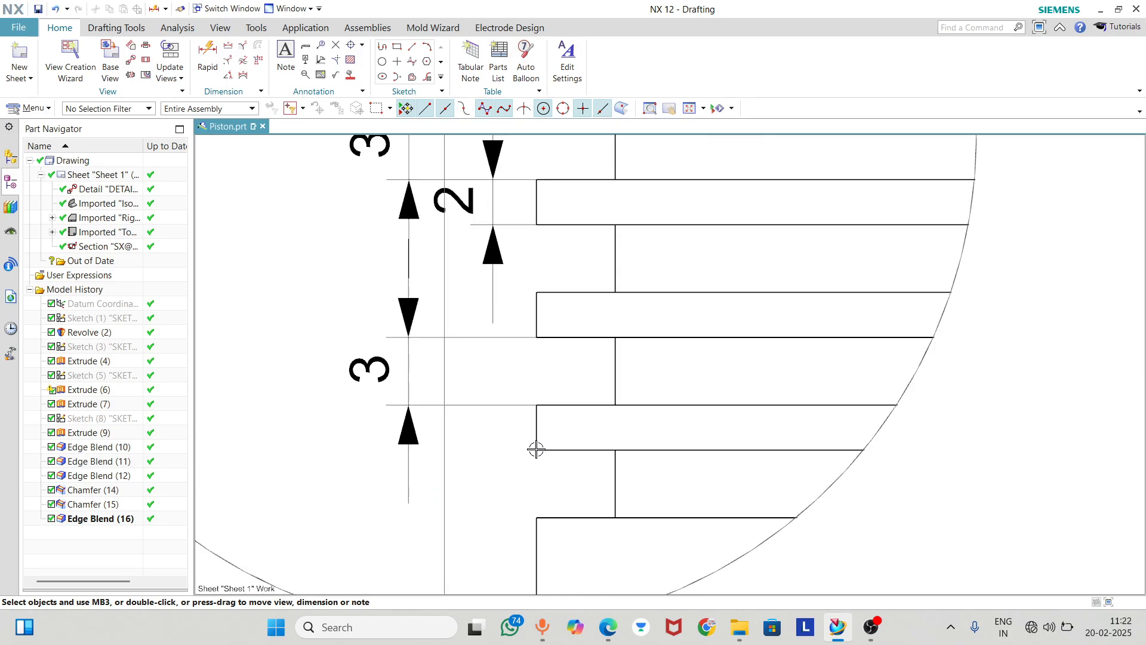
click(210, 60)
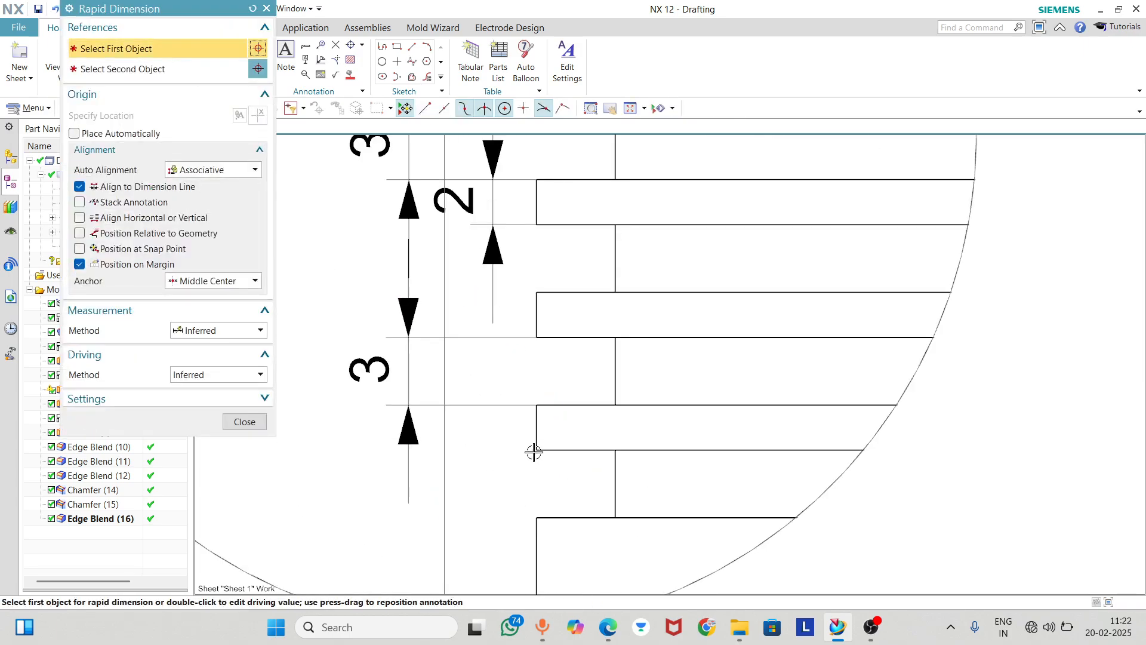
click(535, 450)
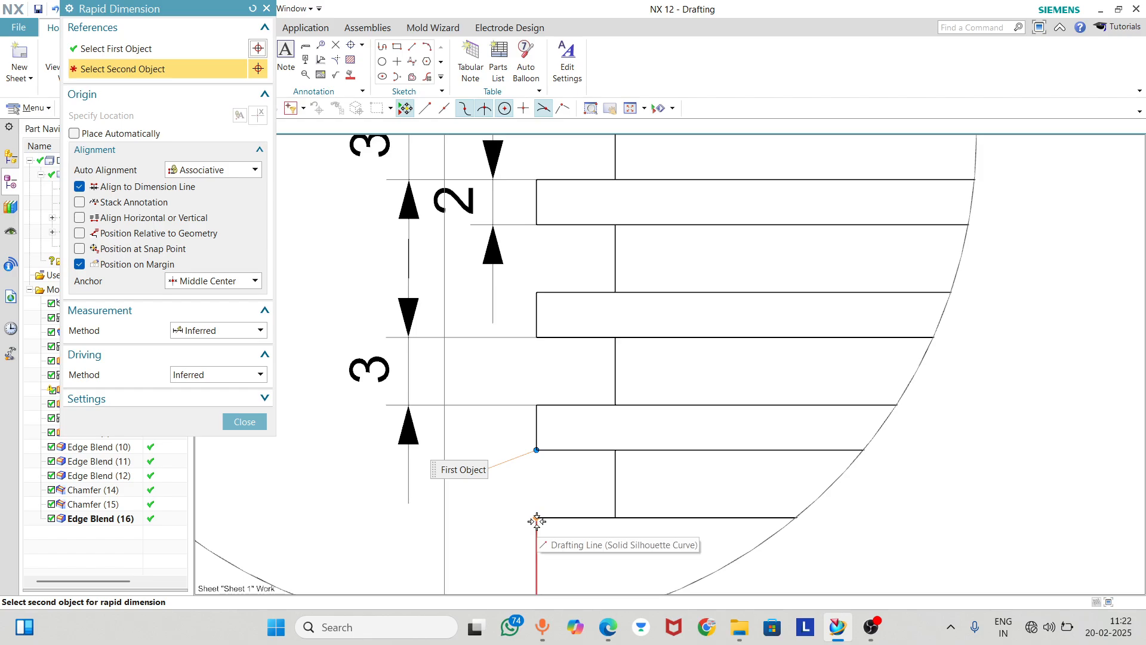
click(536, 517)
click(380, 485)
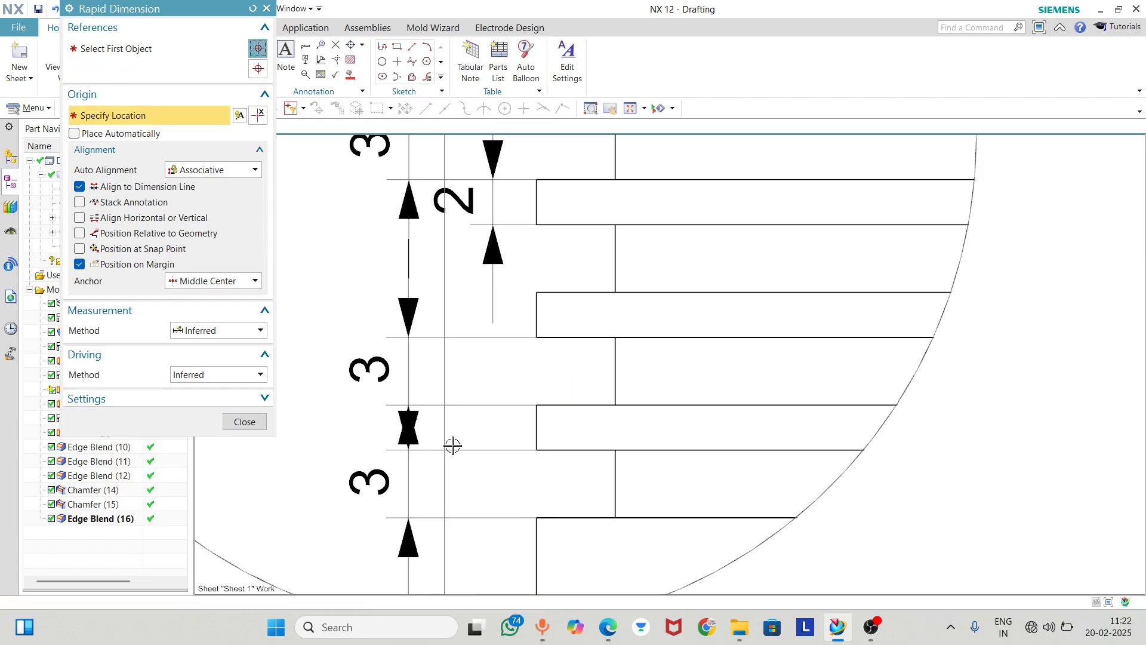
click(243, 420)
Shift the two lower groove dimensions in Detail D sideways and delete the one on the lowest groove
scroll(417, 434, up, 1)
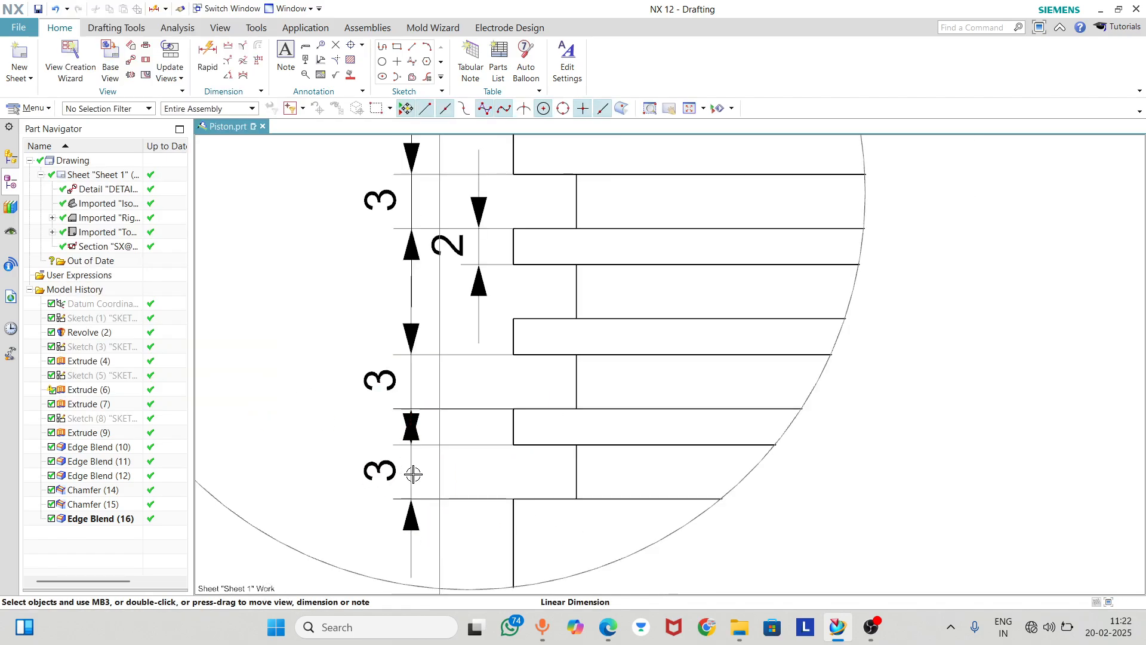
mouse_move(411, 473)
mouse_down()
mouse_move(454, 474)
mouse_move(358, 417)
mouse_move(344, 381)
mouse_up()
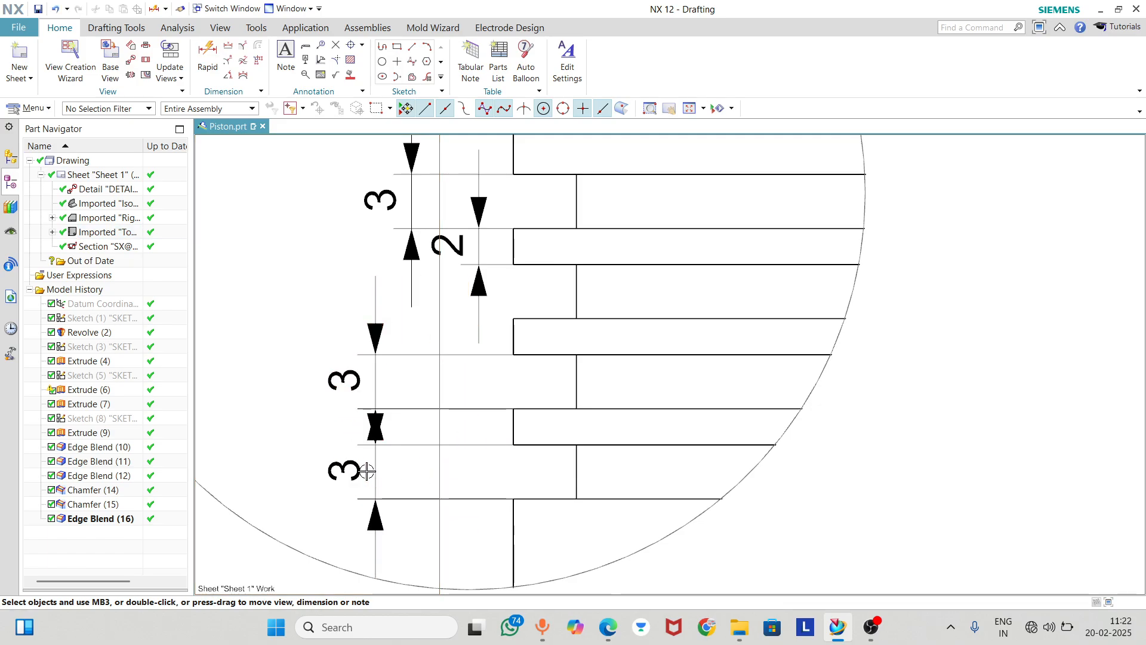
drag(341, 467, 422, 463)
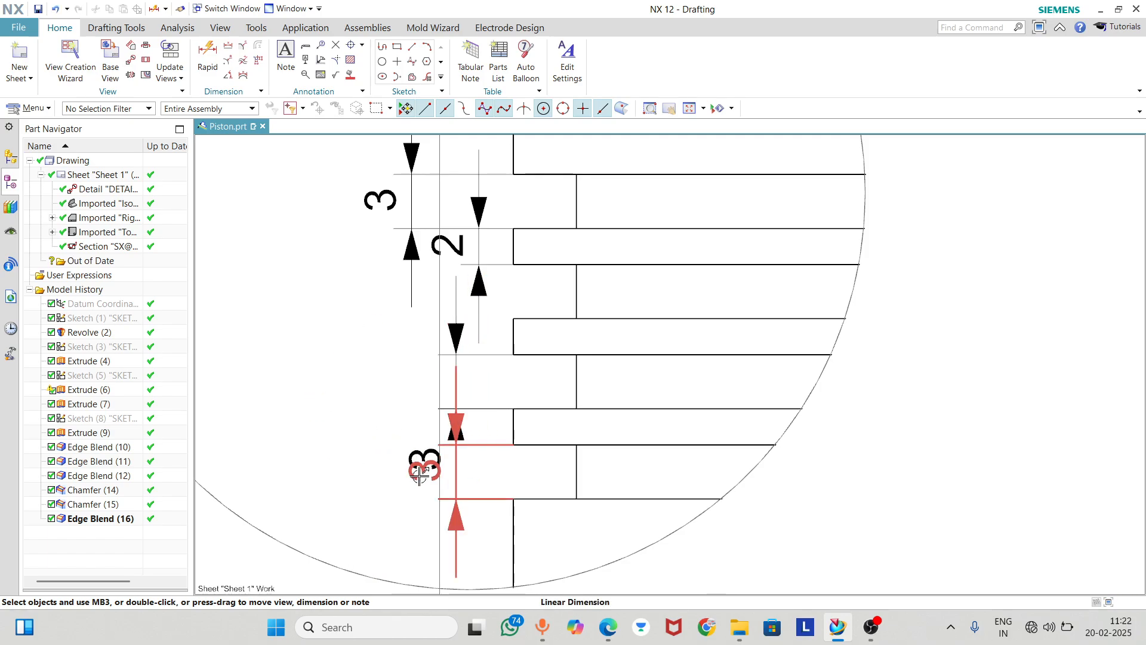
click(455, 472)
key(Delete)
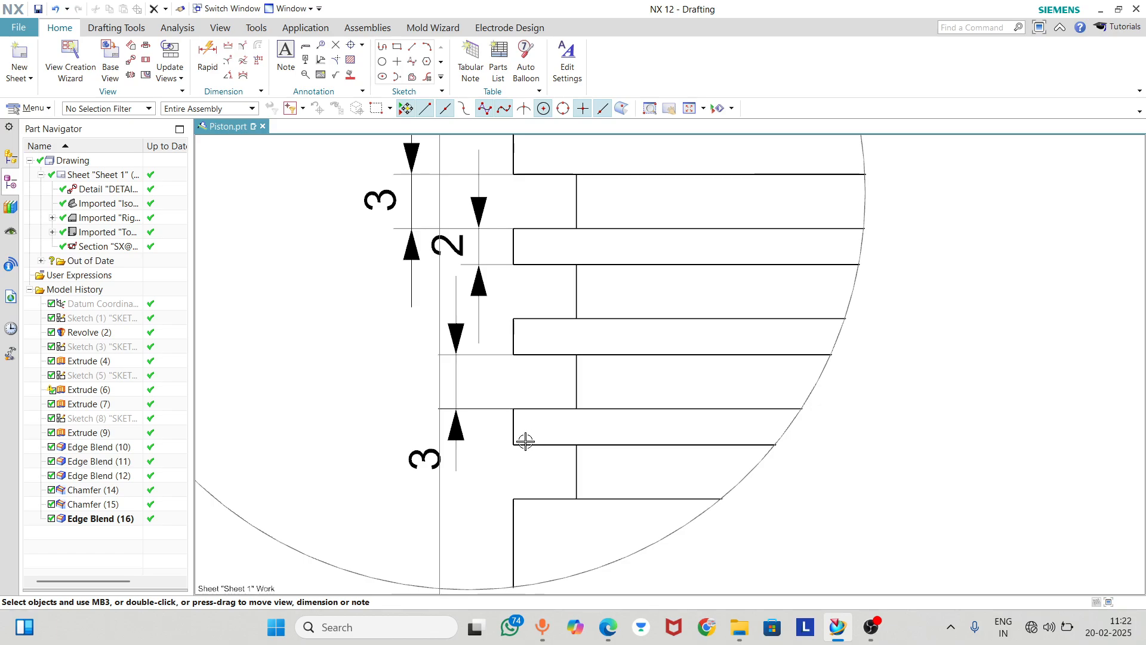
Move the third groove dimension's text between its arrows and place its dimension line slightly farther from the profile in Detail D
drag(439, 458, 437, 382)
drag(476, 345, 399, 385)
Look over Detail D, the Top view and Section C-C for features that still need dimensions
scroll(472, 379, down, 5)
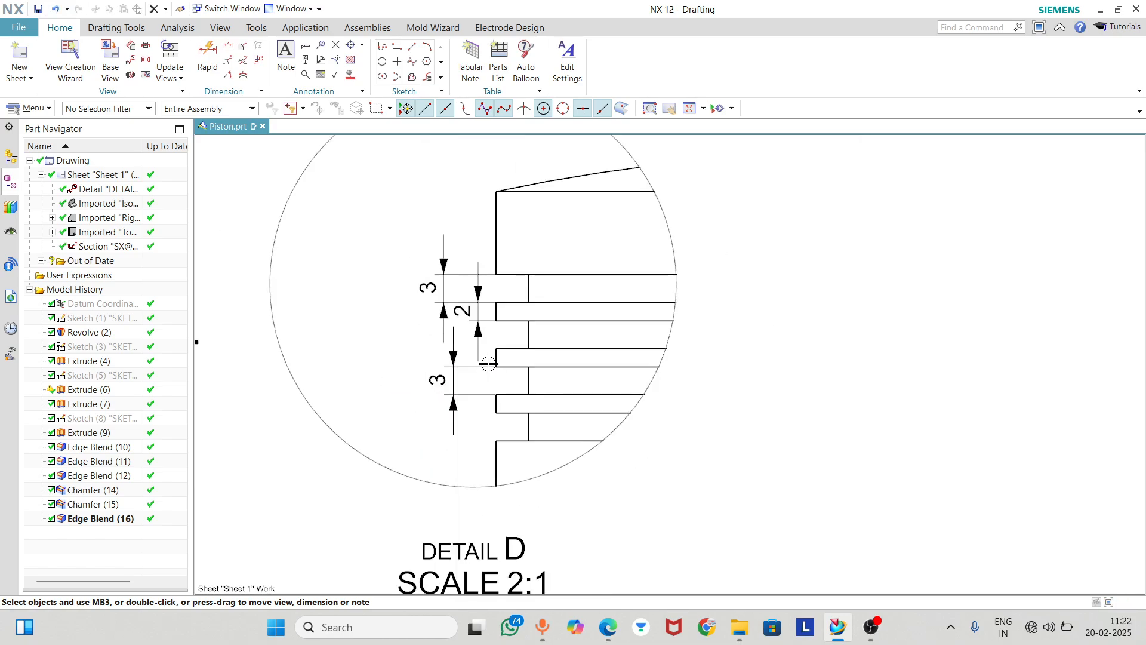
scroll(483, 358, down, 2)
scroll(659, 397, down, 2)
scroll(399, 395, up, 4)
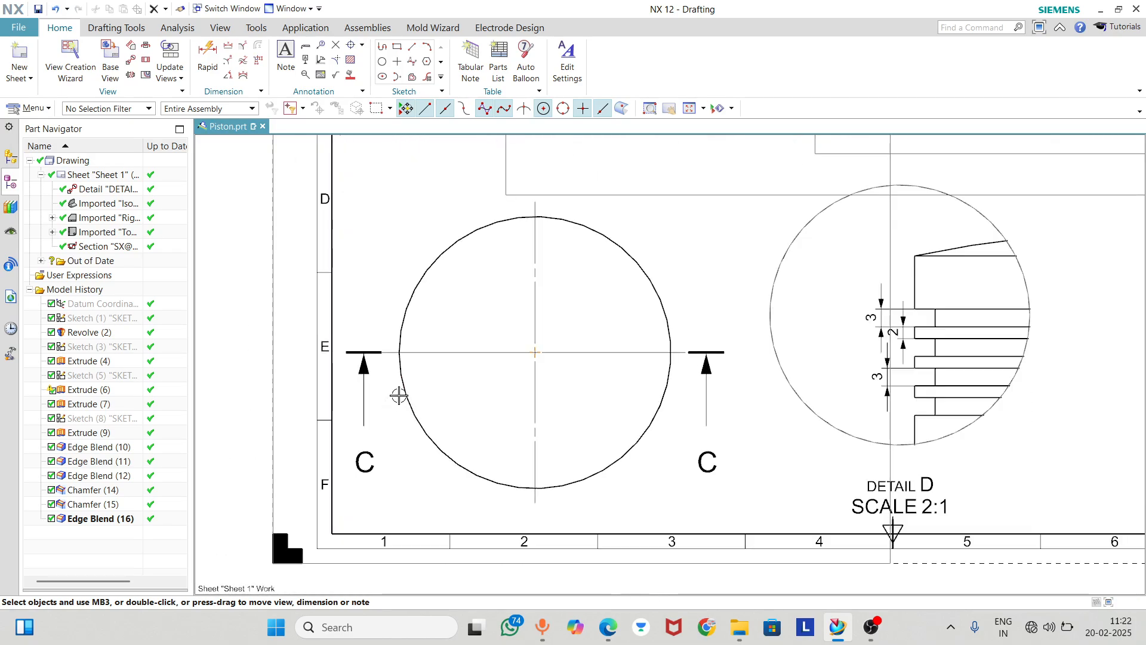
scroll(524, 418, down, 4)
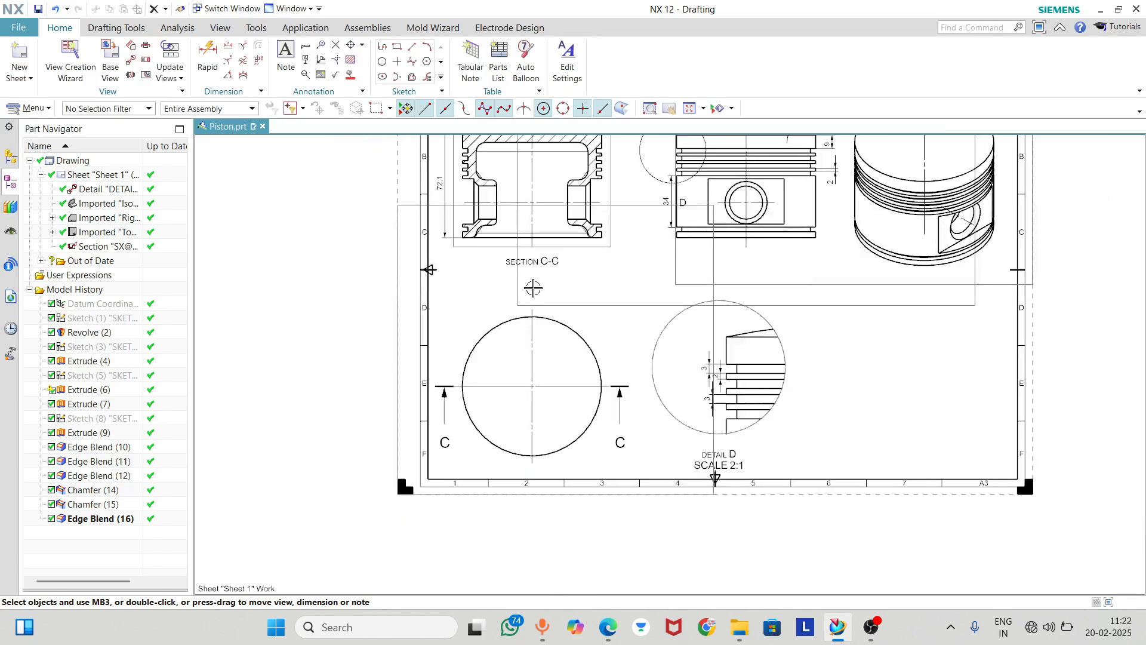
scroll(475, 257, up, 4)
scroll(475, 315, up, 1)
scroll(389, 276, down, 1)
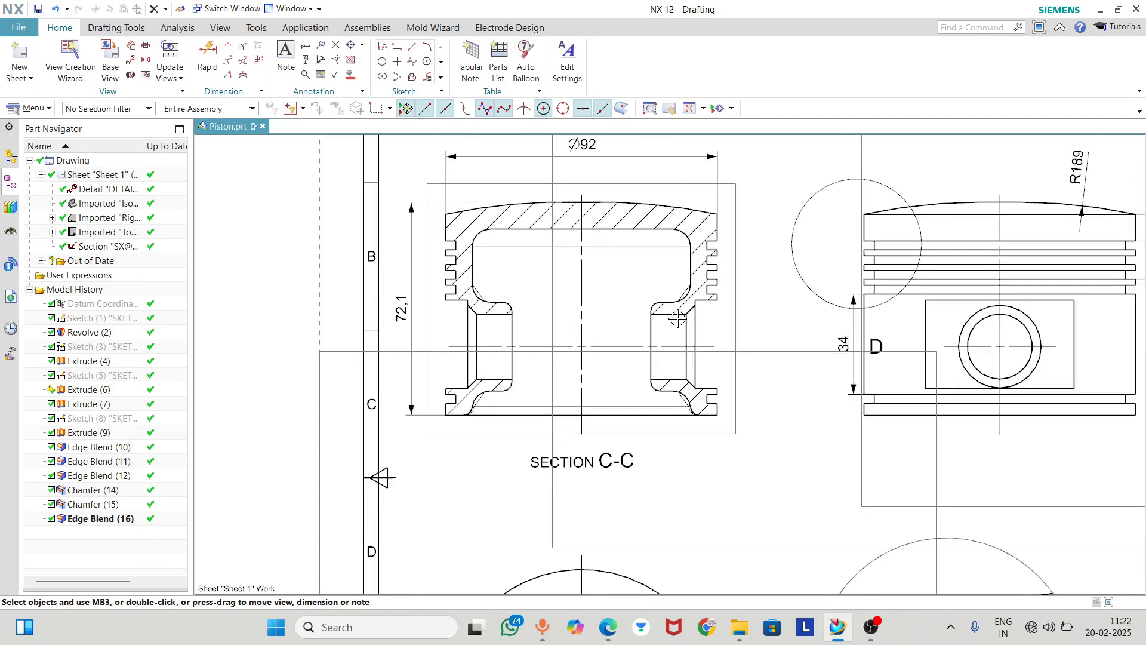
Dimension the height of the pin boss recess in Section C-C between its outer corners, placed between the profile and the overall height
scroll(867, 323, up, 1)
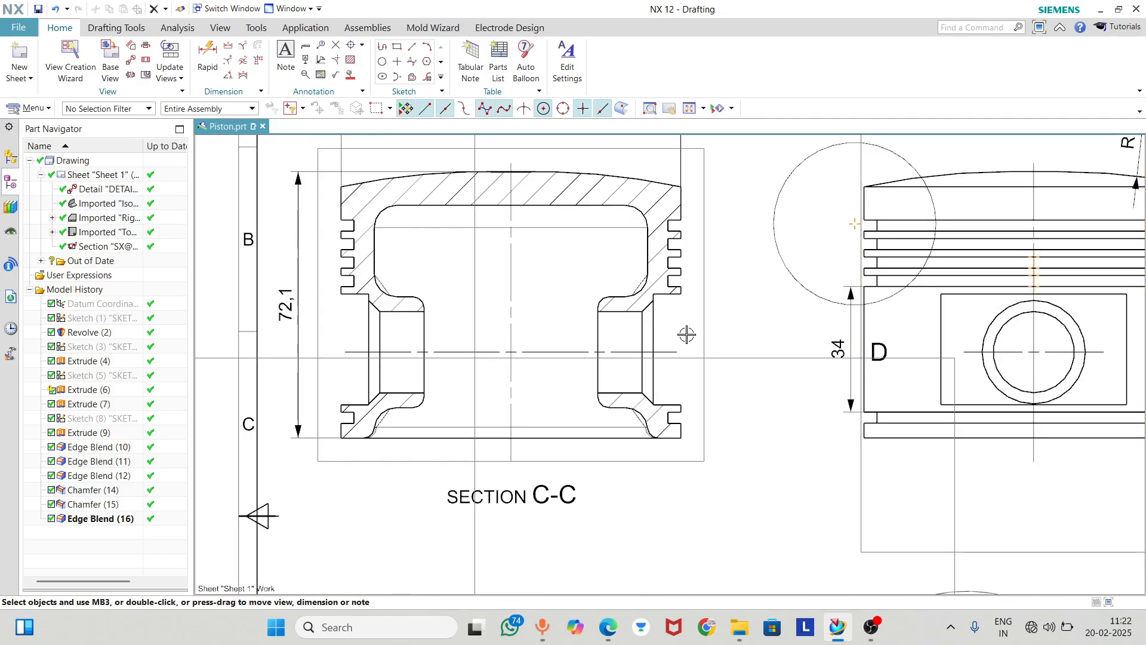
click(201, 52)
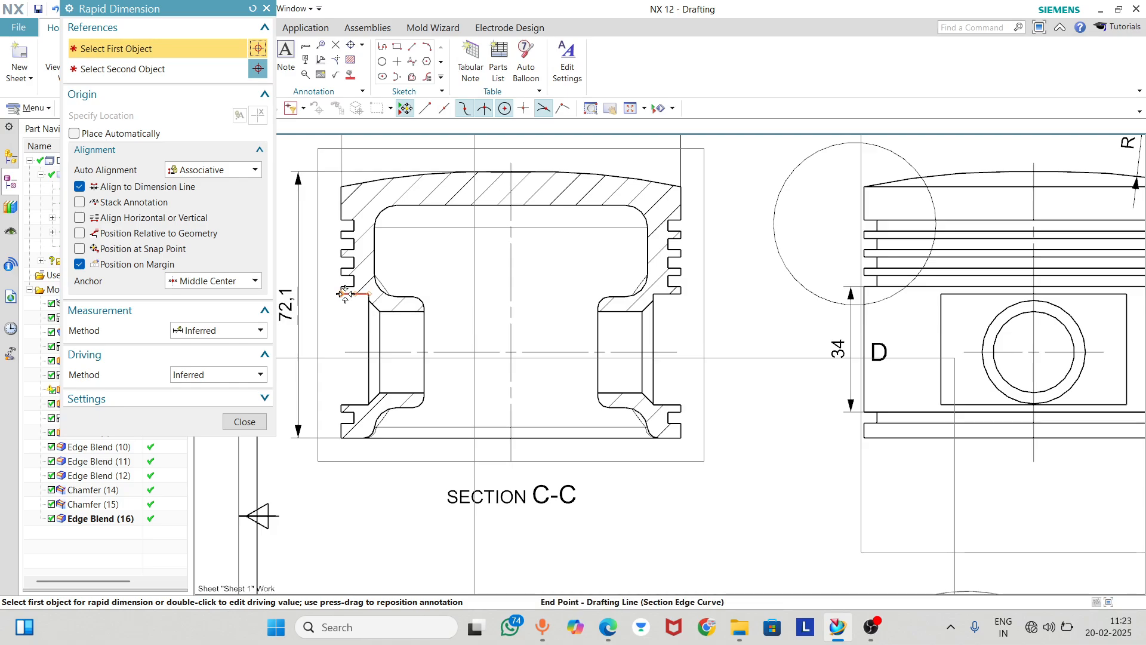
click(342, 293)
click(339, 402)
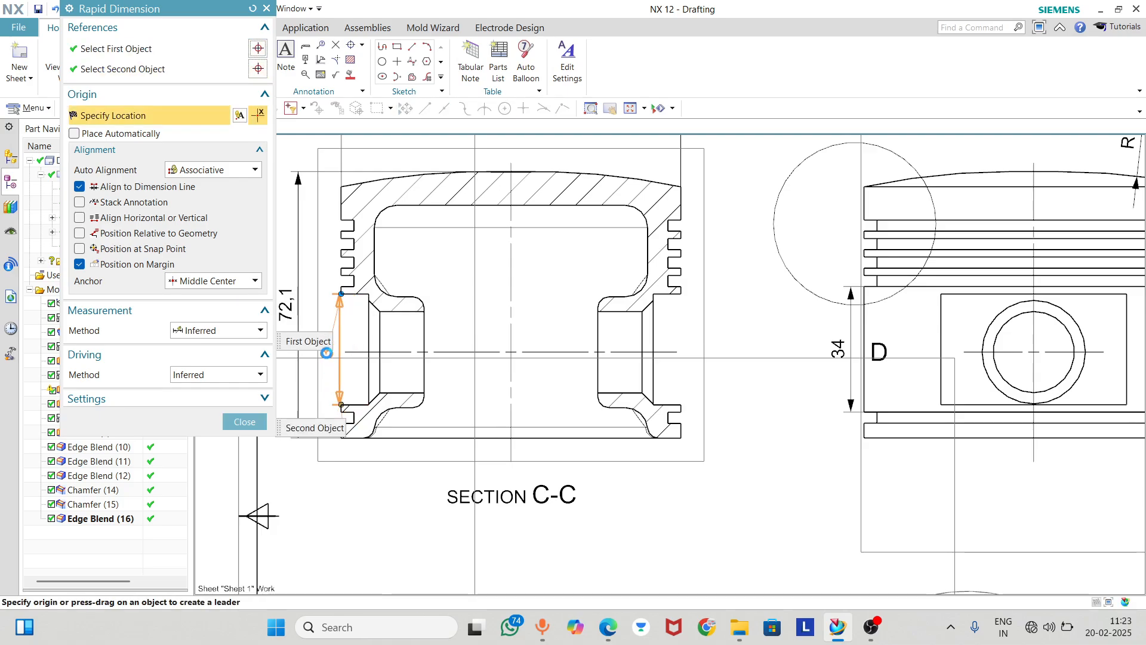
click(329, 353)
scroll(357, 268, up, 1)
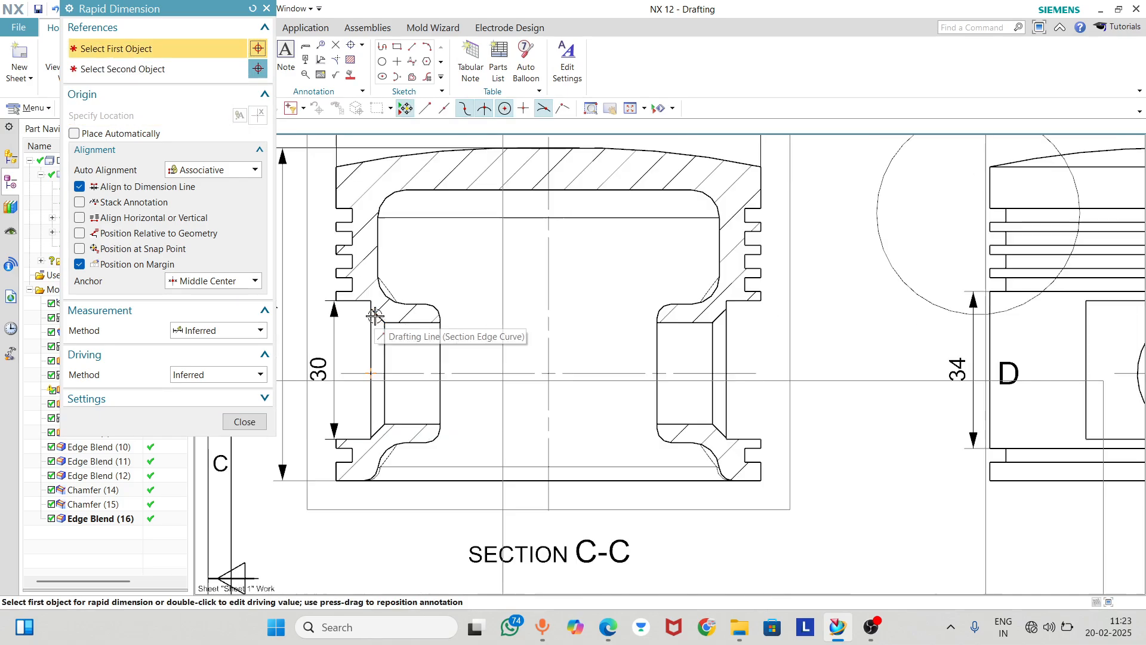
click(370, 339)
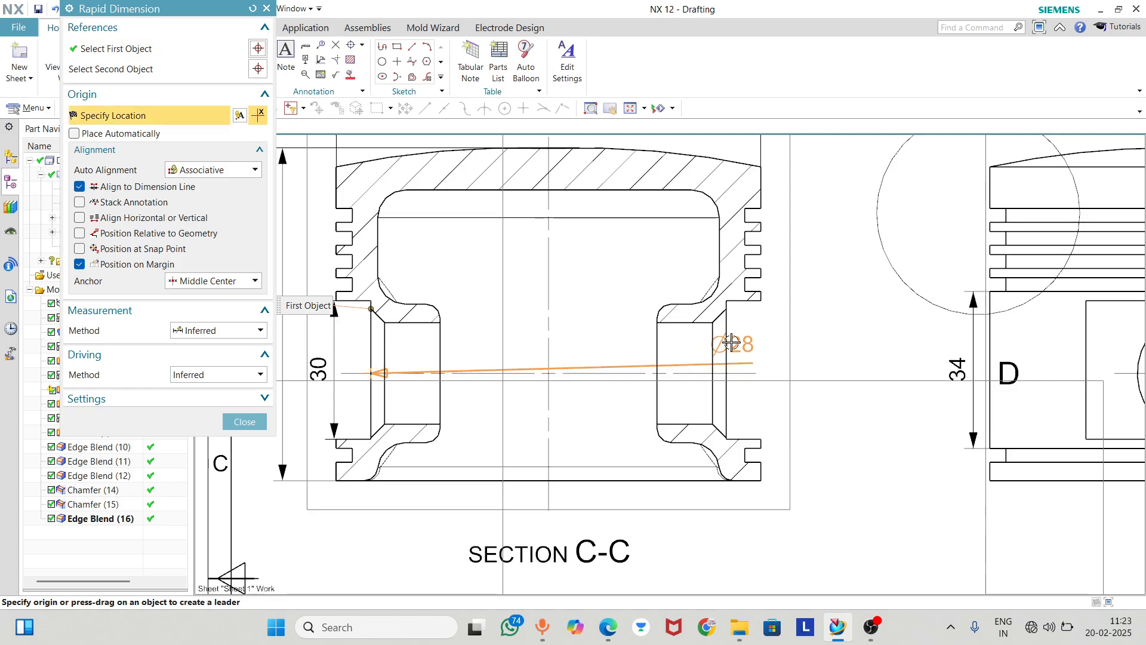
click(213, 280)
click(209, 349)
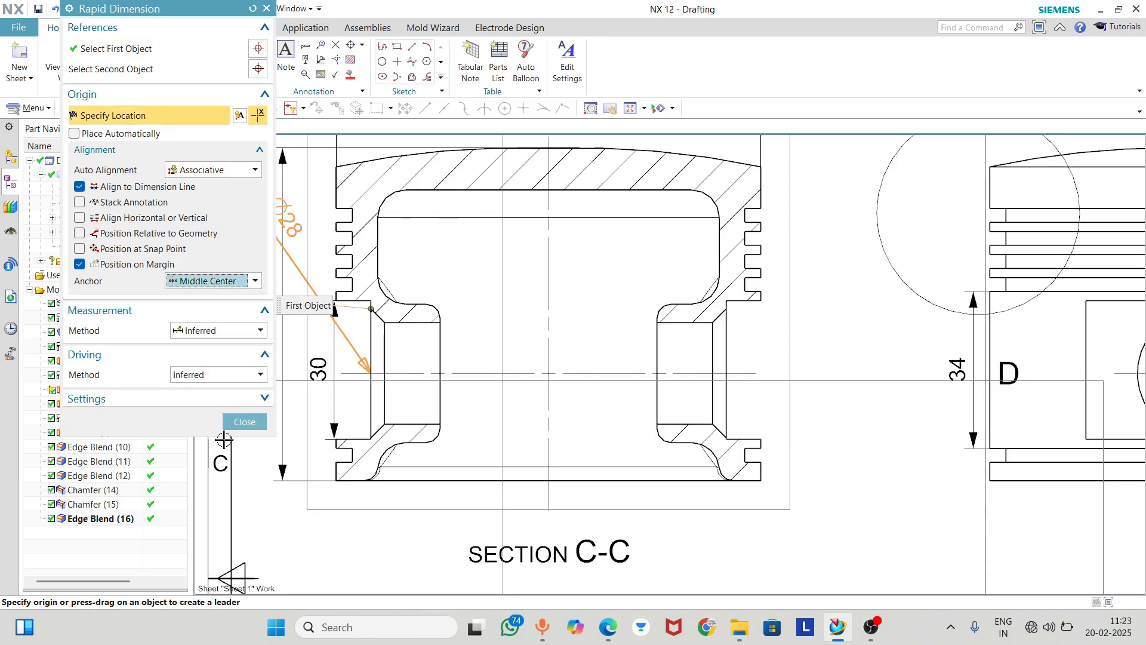
click(244, 421)
scroll(360, 267, down, 1)
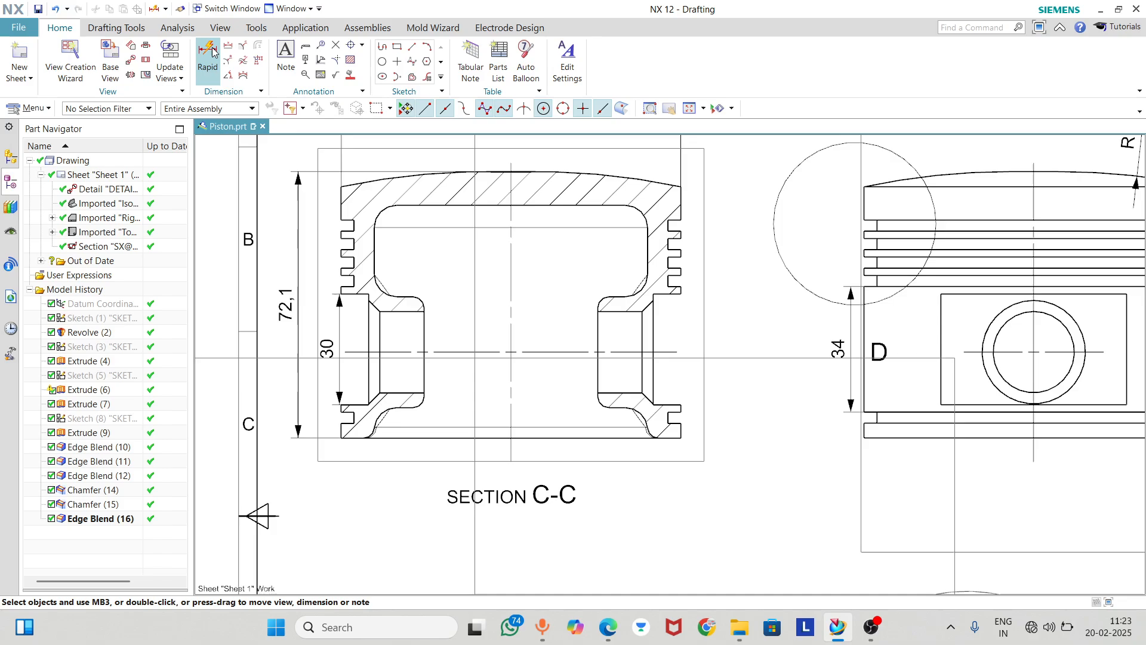
click(365, 352)
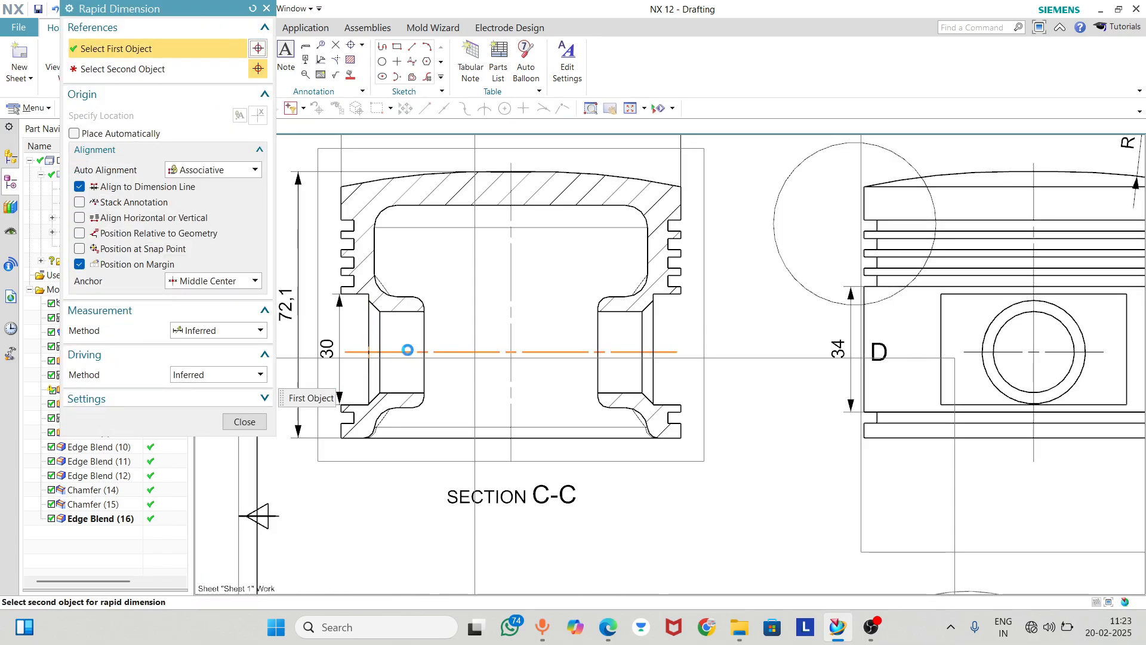
click(266, 9)
click(206, 60)
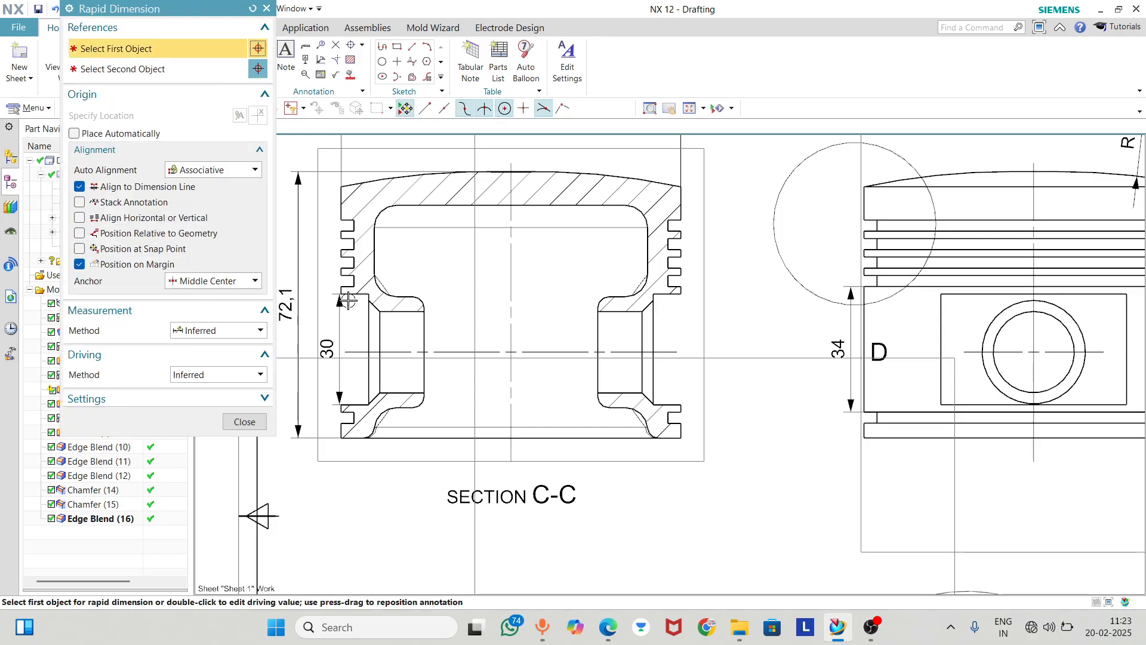
click(367, 335)
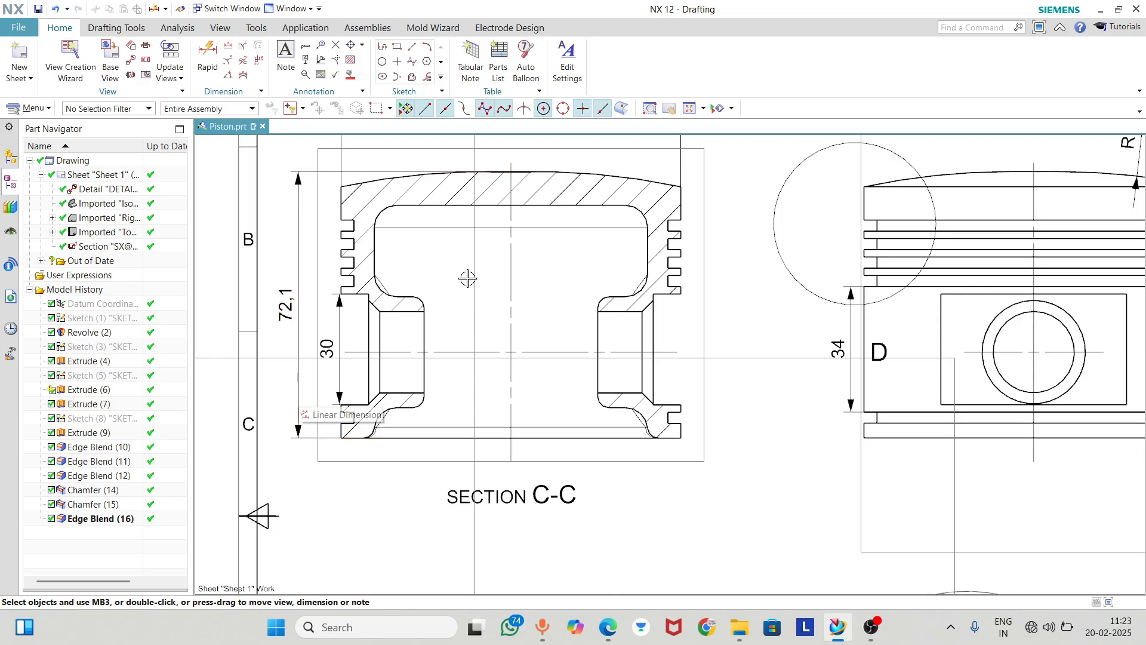
scroll(428, 298, up, 2)
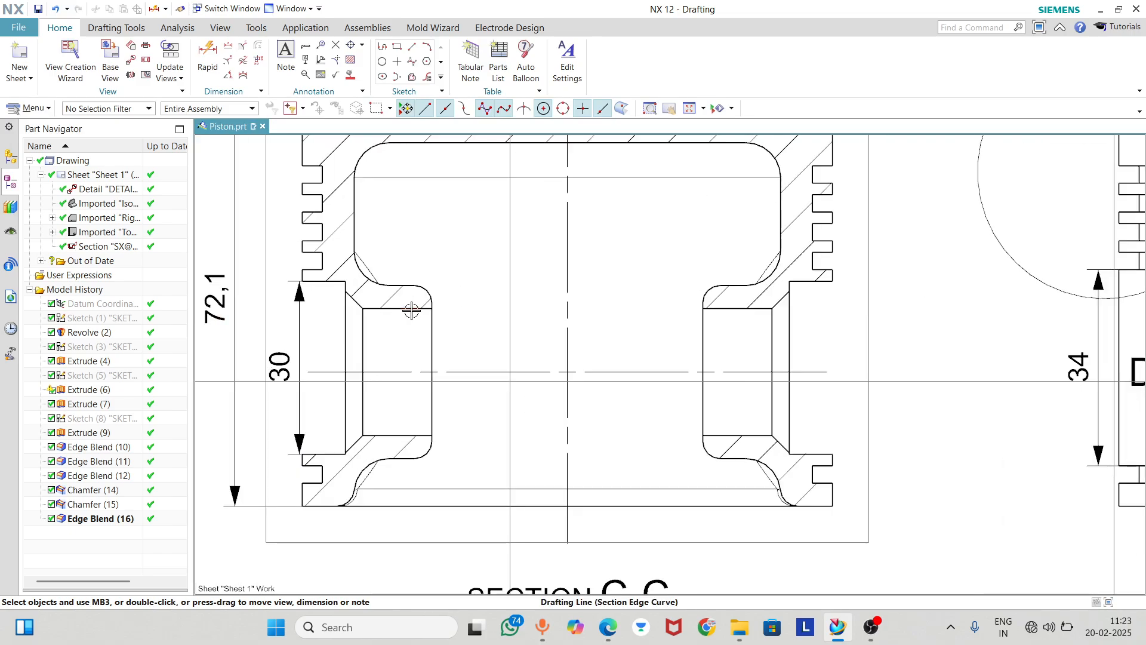
click(408, 435)
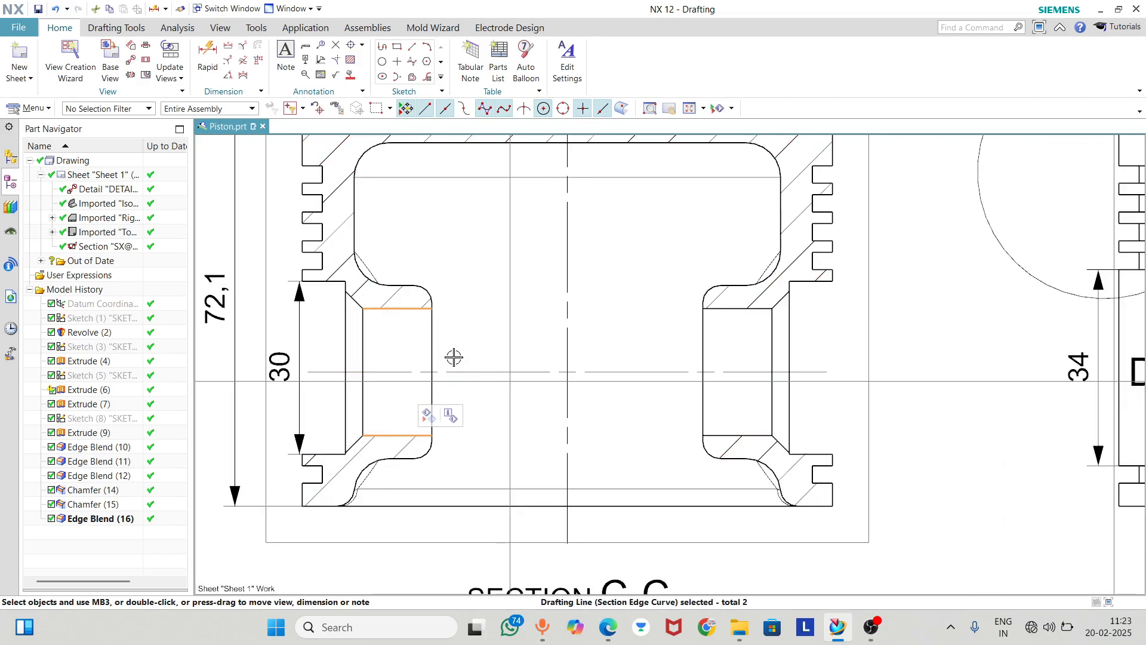
scroll(453, 351, down, 2)
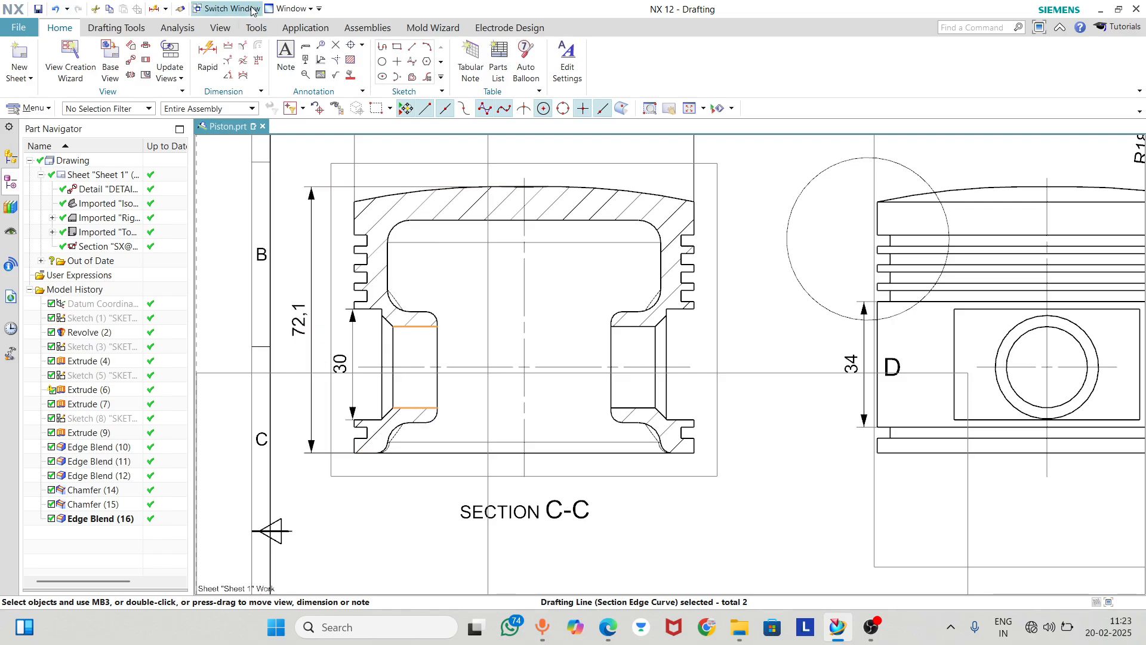
click(208, 56)
scroll(892, 281, up, 3)
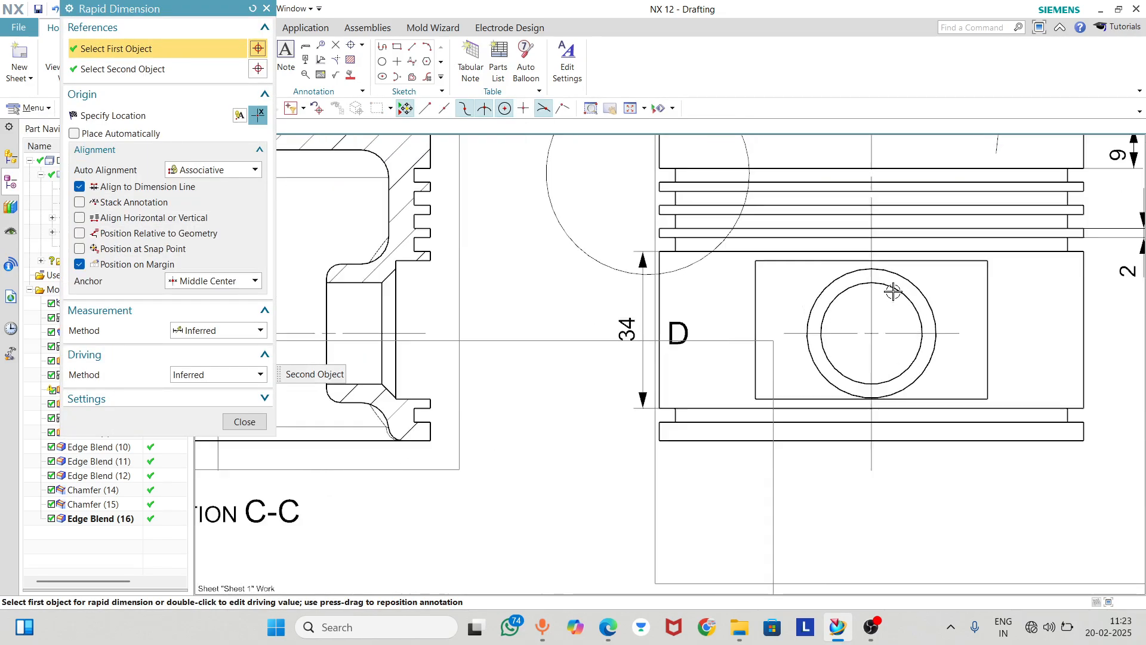
click(898, 274)
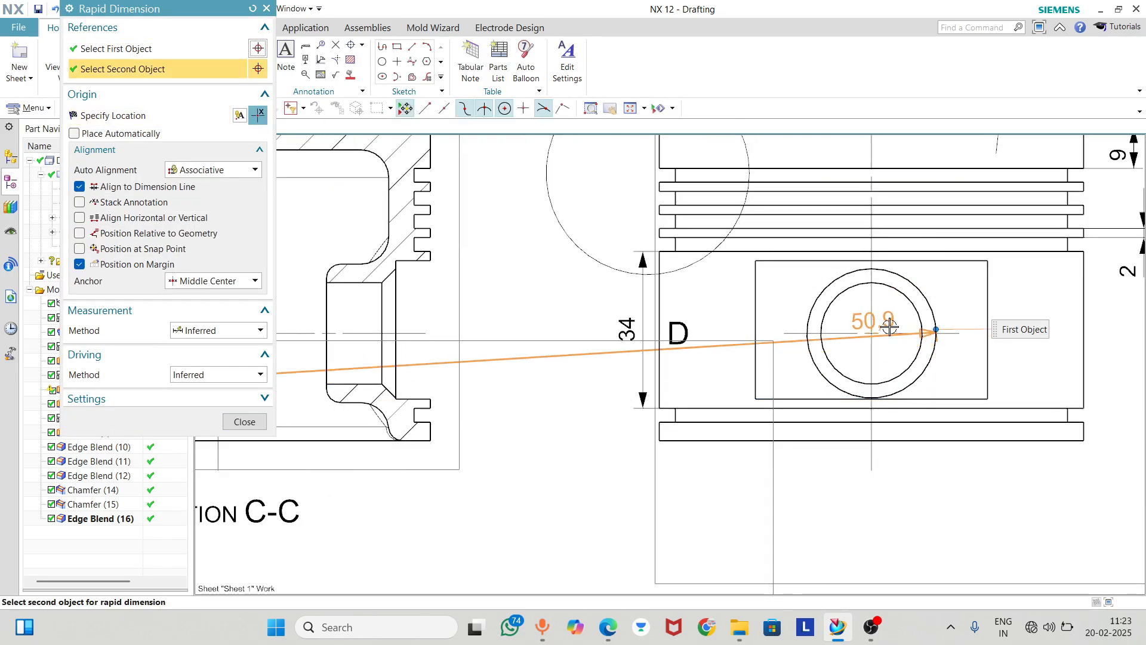
click(247, 423)
Dimension the diameter of the outer pin bore circle in the side view, placed horizontally below the piston skirt
scroll(400, 329, down, 1)
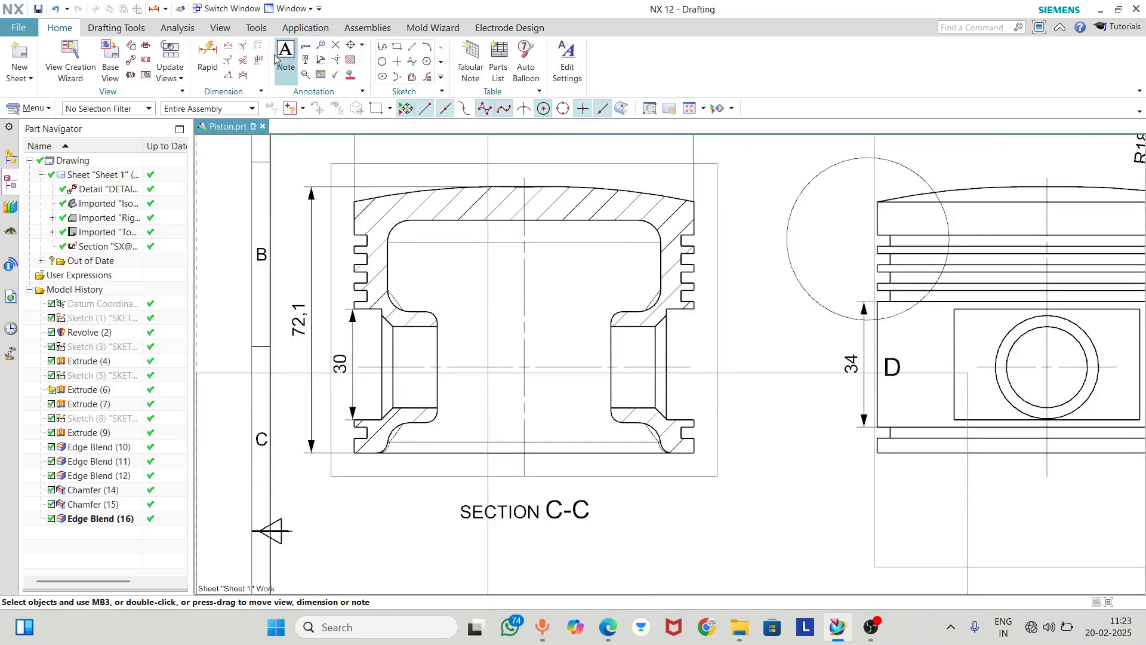
click(207, 58)
scroll(729, 379, down, 1)
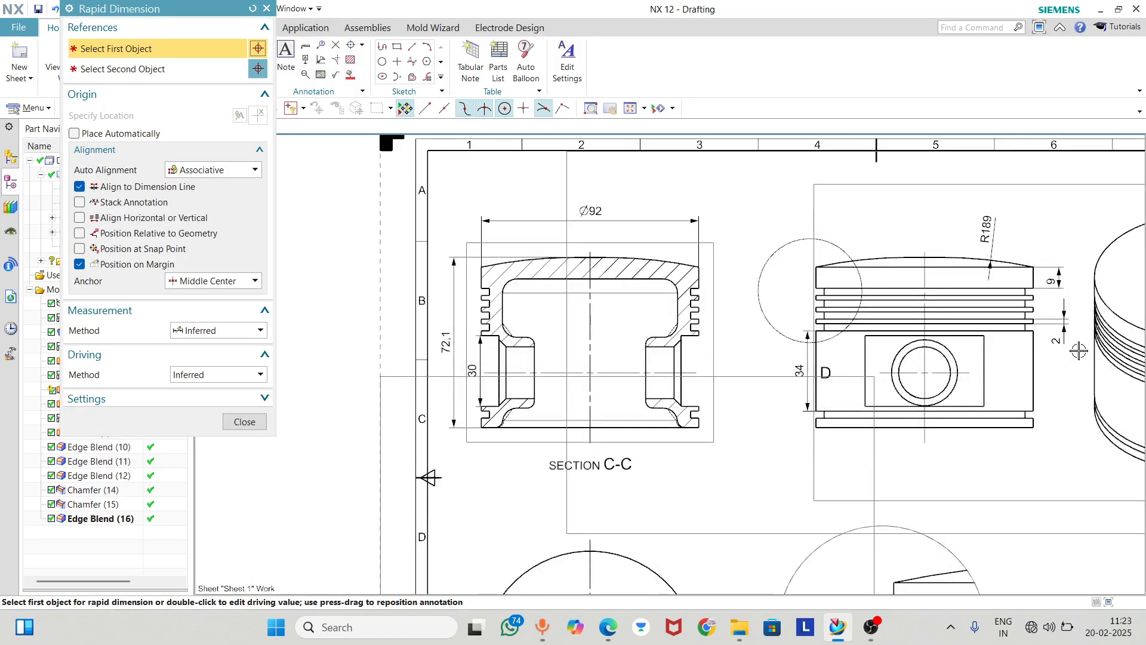
scroll(826, 347, up, 3)
scroll(604, 340, up, 4)
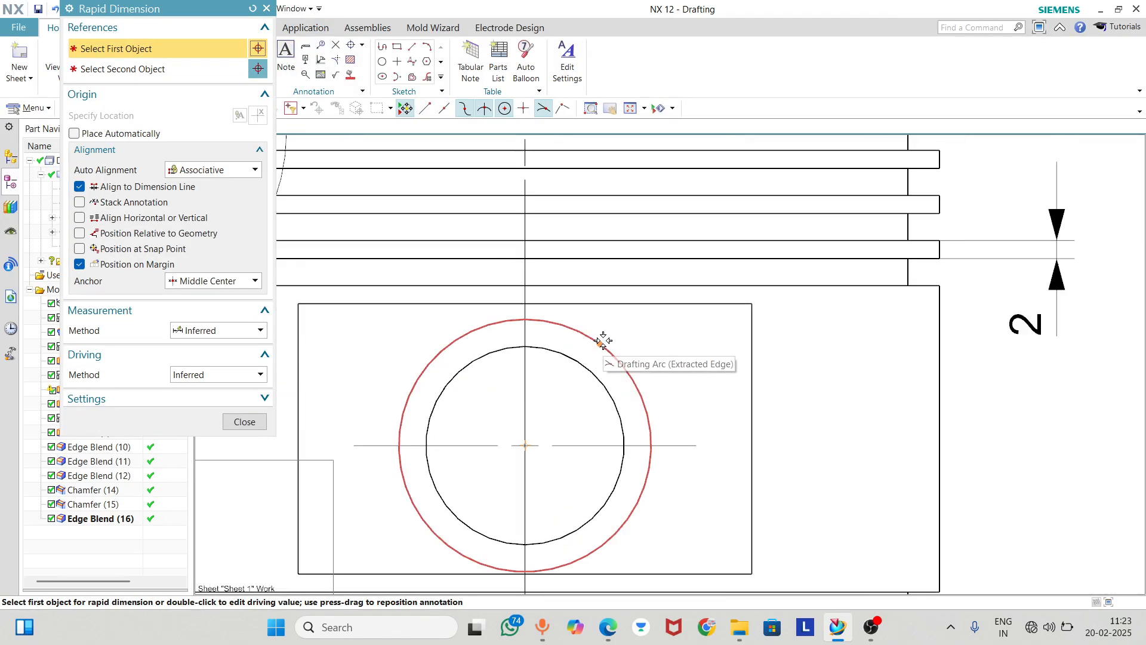
click(601, 341)
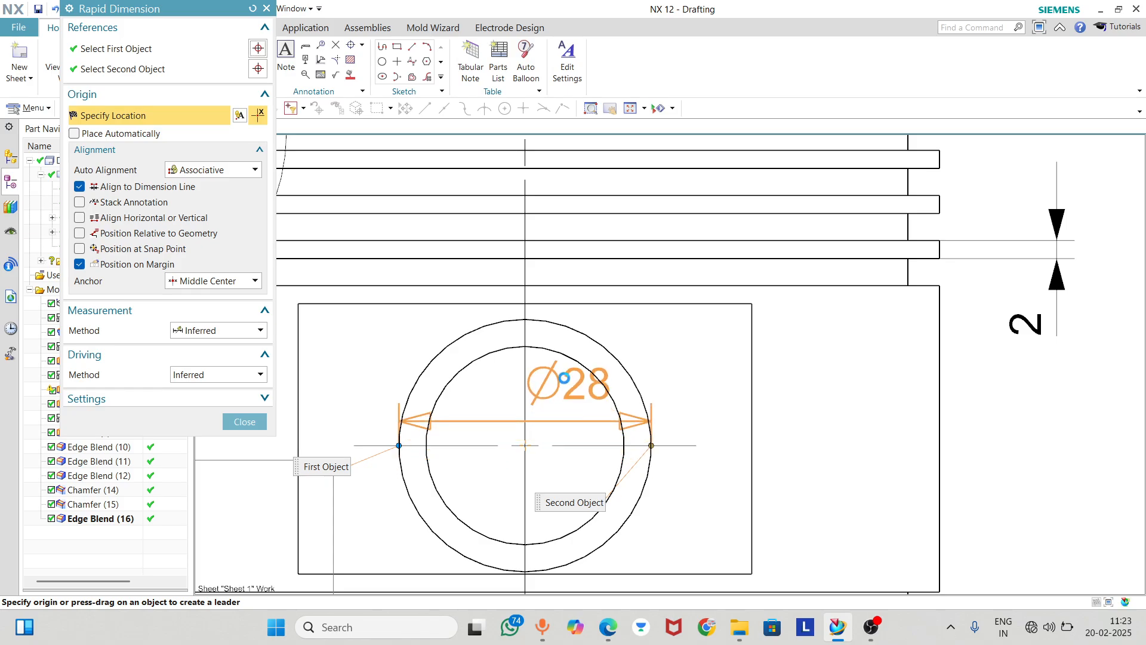
scroll(559, 362, down, 2)
click(536, 497)
scroll(544, 485, down, 3)
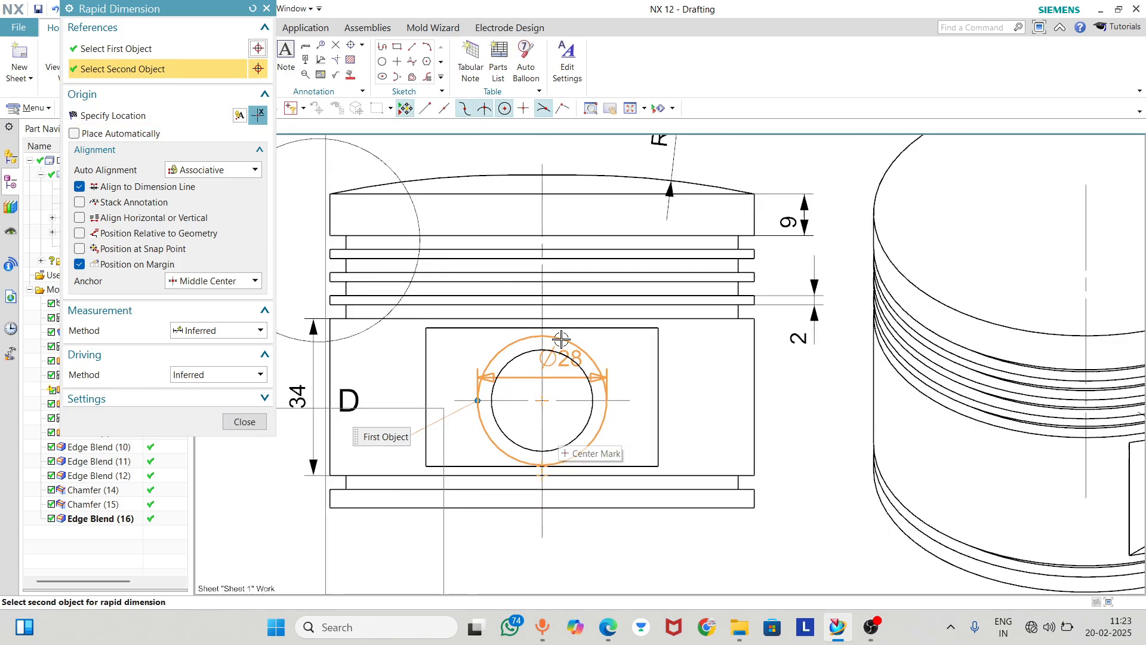
click(546, 480)
click(546, 479)
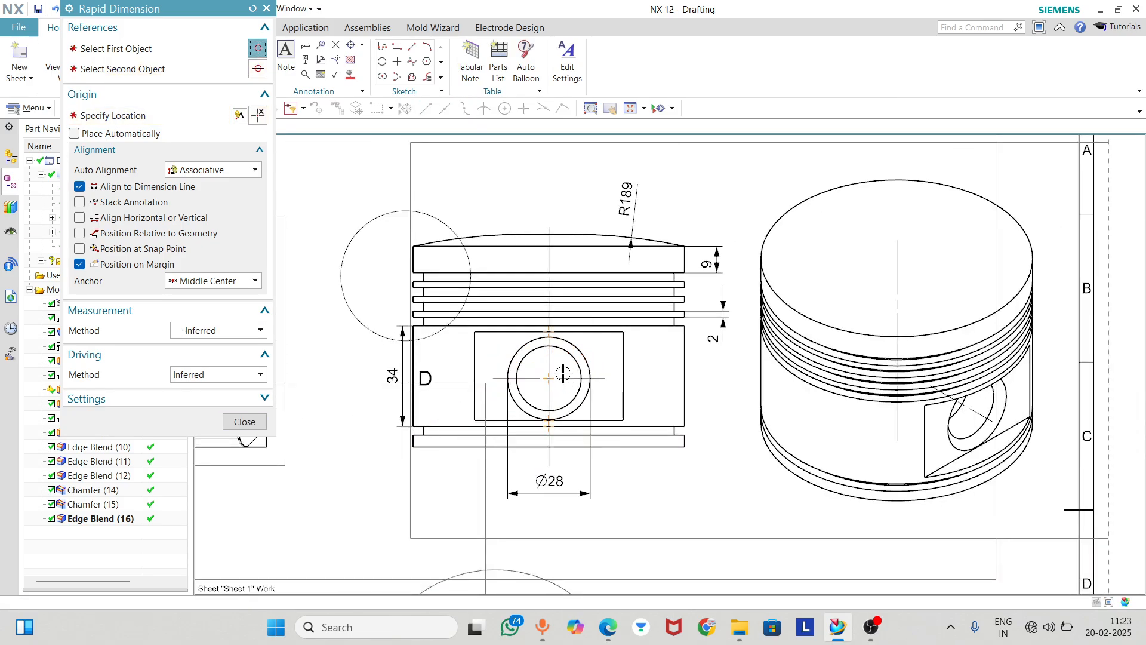
Add a diameter dimension to the inner pin bore circle, with its leader running out beside the side view
scroll(564, 358, up, 1)
click(544, 421)
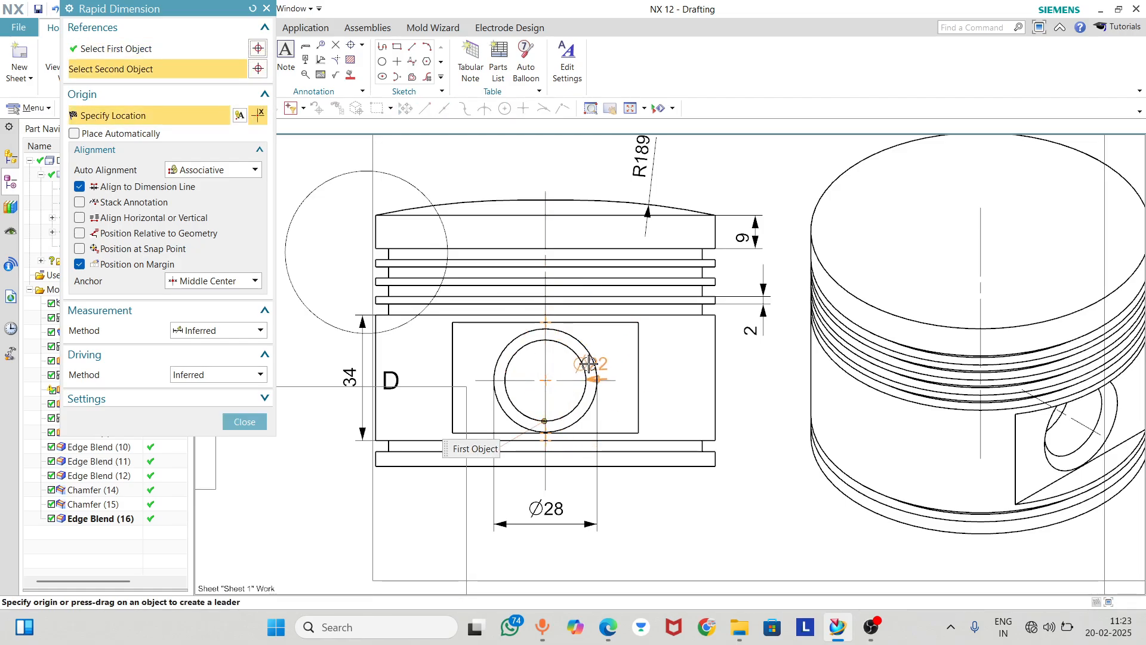
click(819, 389)
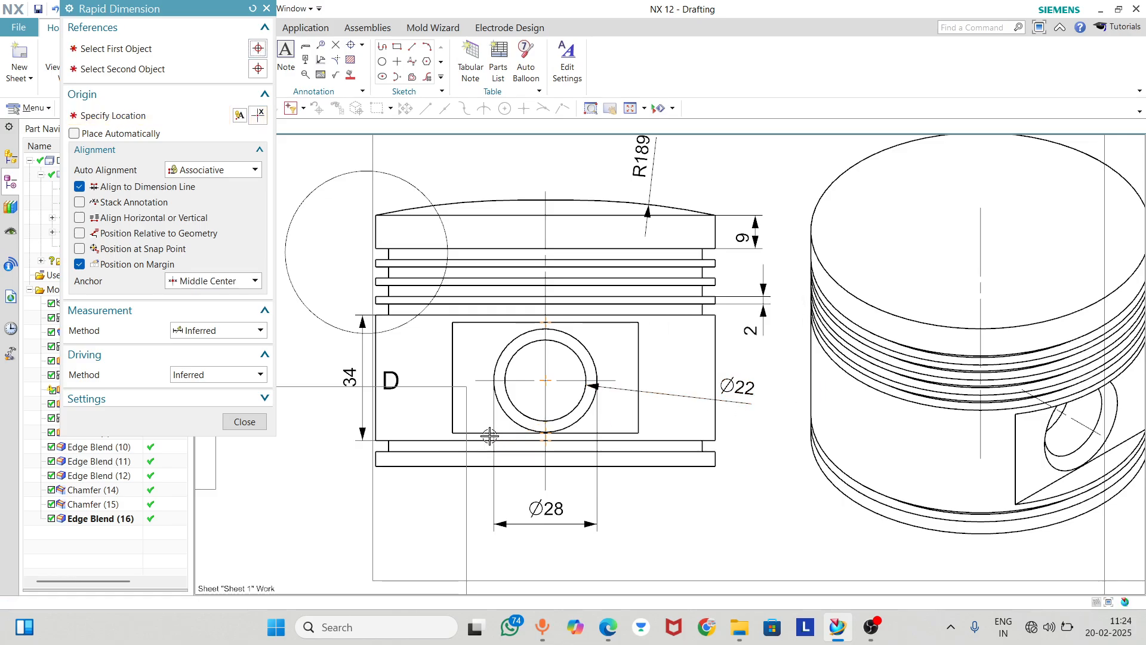
click(244, 421)
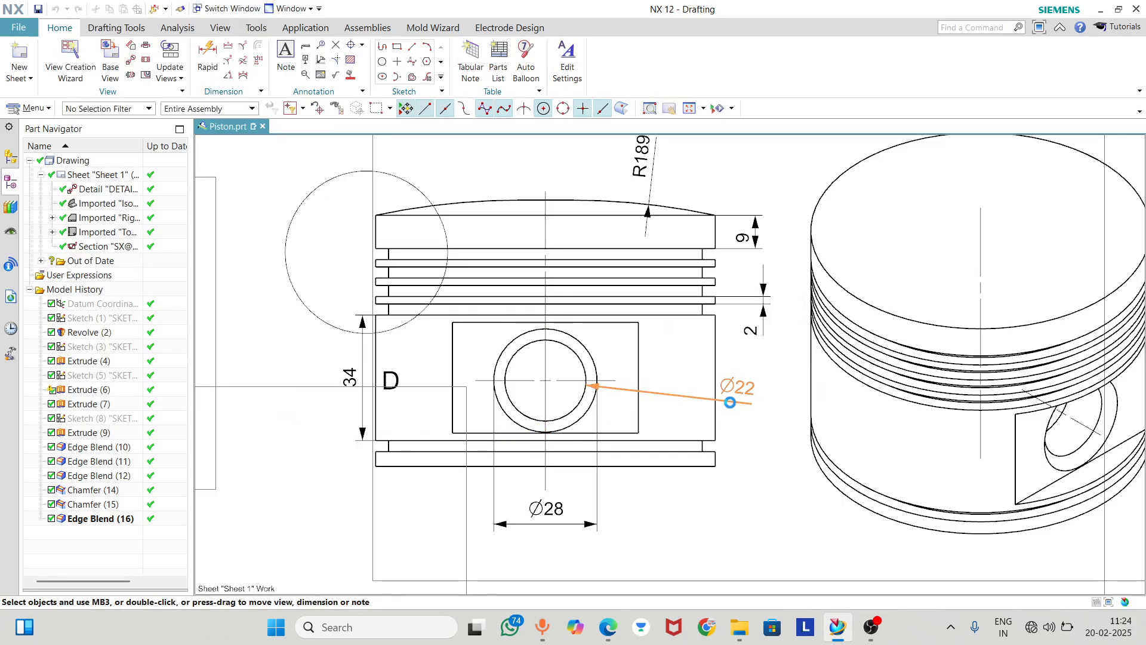
Change the inner bore's diameter text to sit at the end of a bent leader and move it up closer to the bore
double_click(736, 401)
click(904, 396)
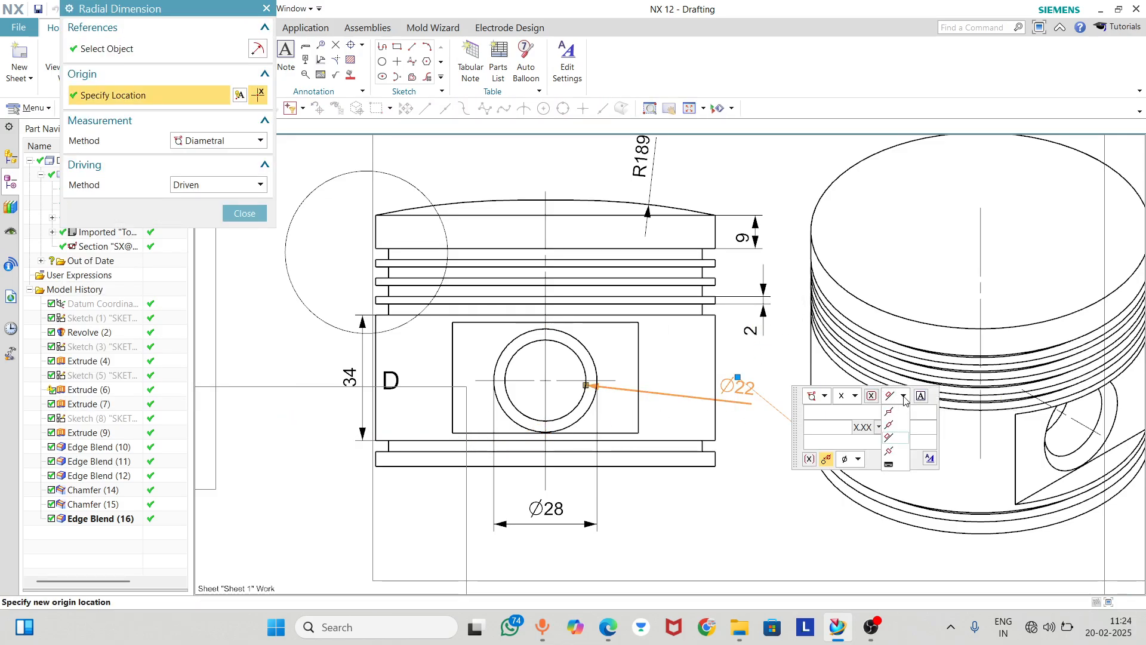
click(890, 418)
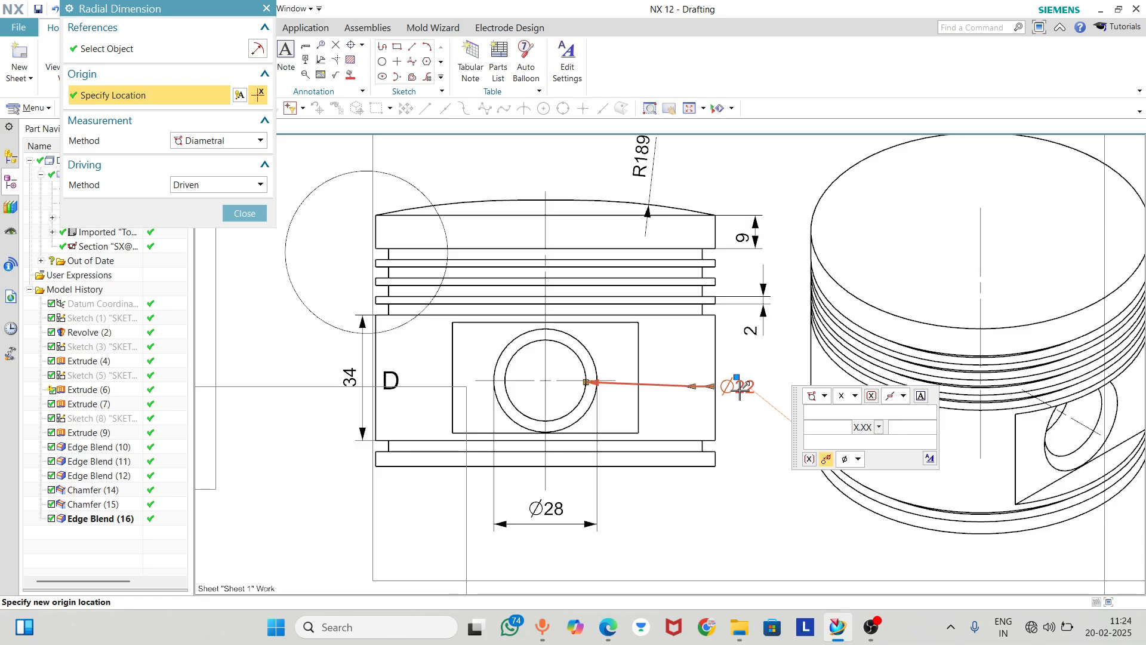
drag(740, 389, 650, 351)
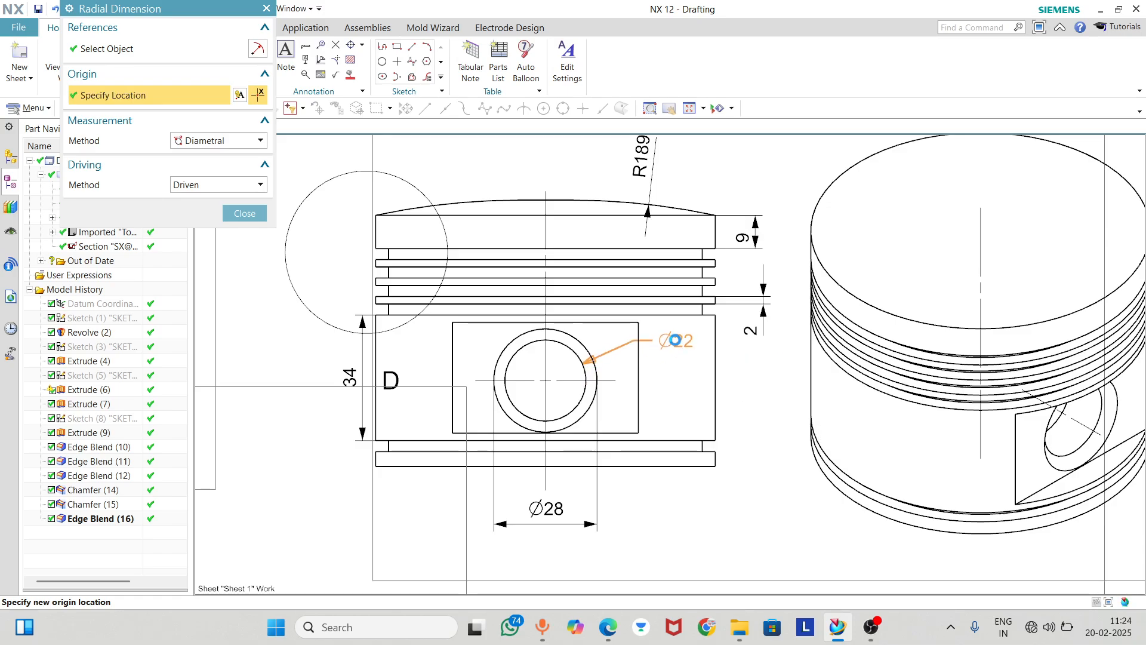
click(245, 214)
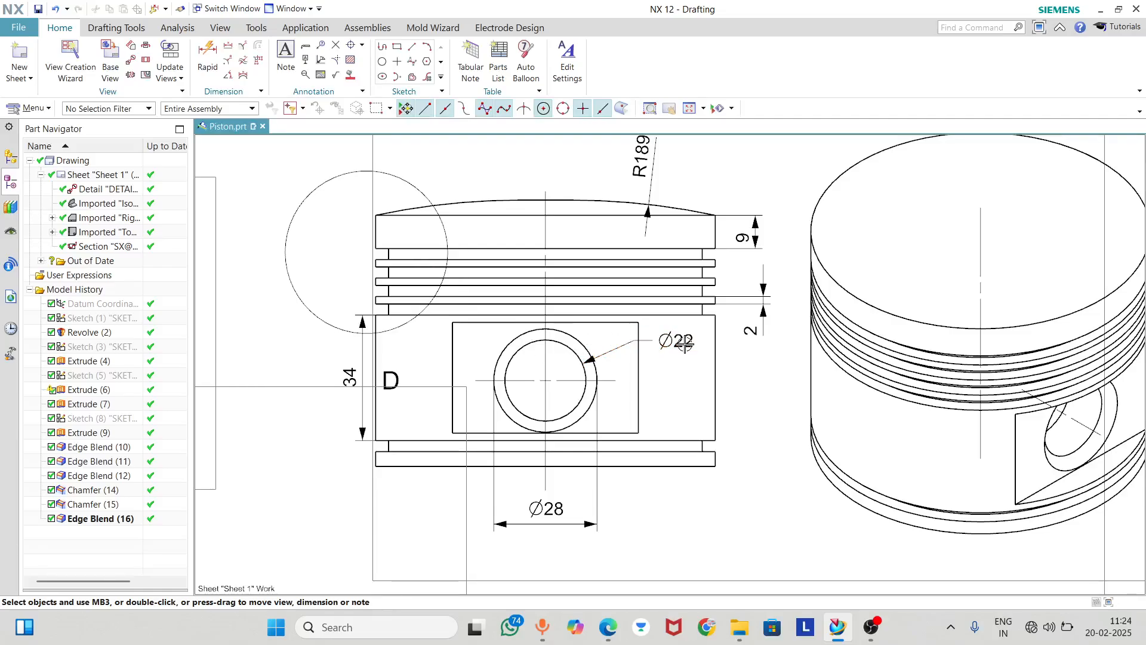
scroll(628, 351, up, 4)
scroll(560, 360, down, 3)
scroll(525, 366, down, 2)
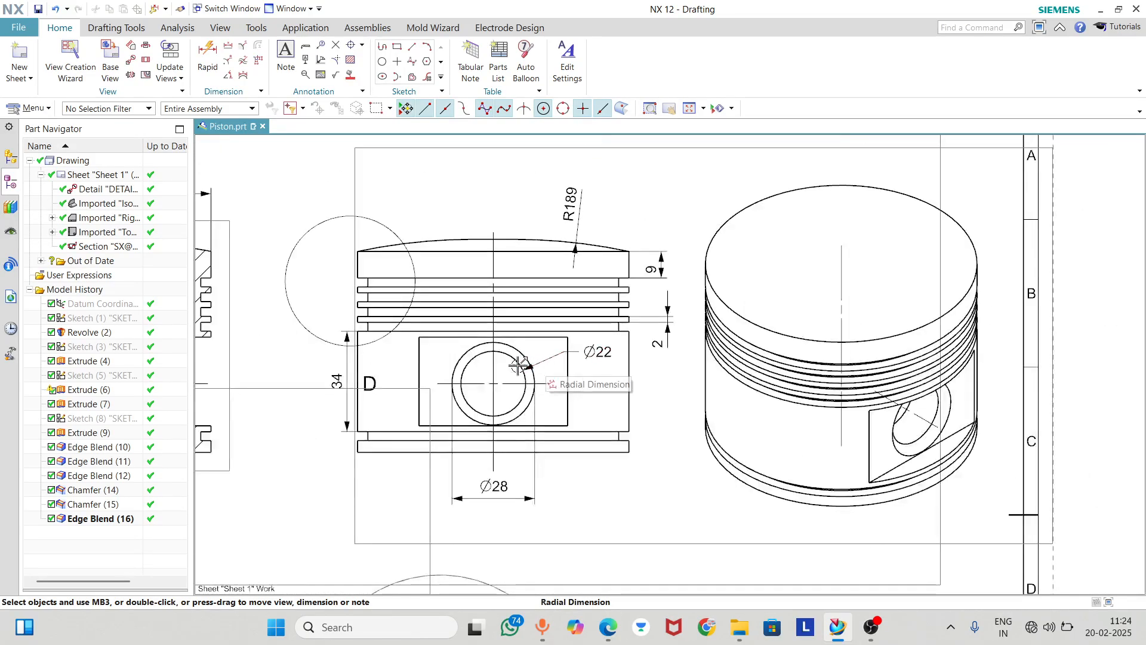
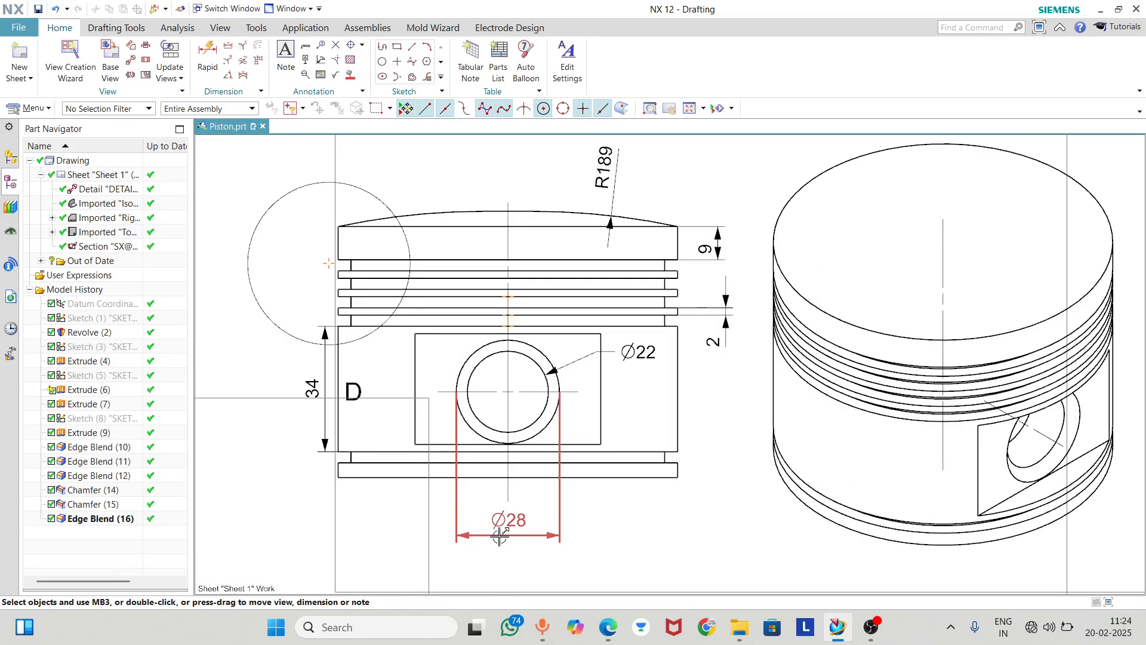
Move the outer bore's diameter dimension closer to the piston and dimension the rectangular pin boss recess's width below it in the side view
drag(499, 536, 503, 481)
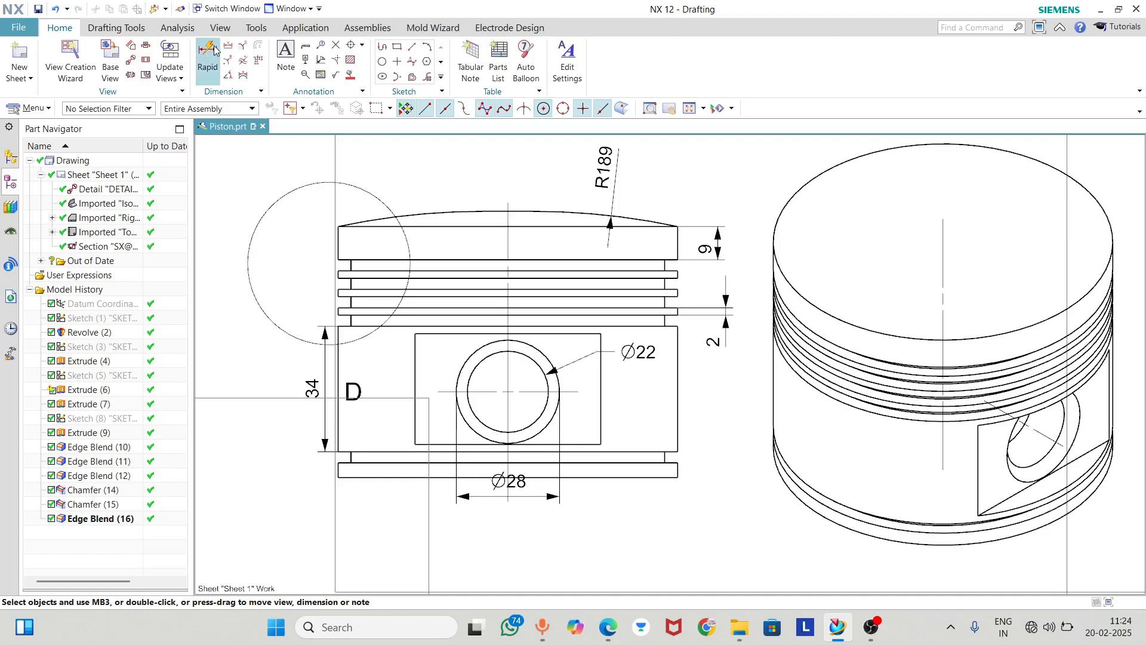
click(415, 428)
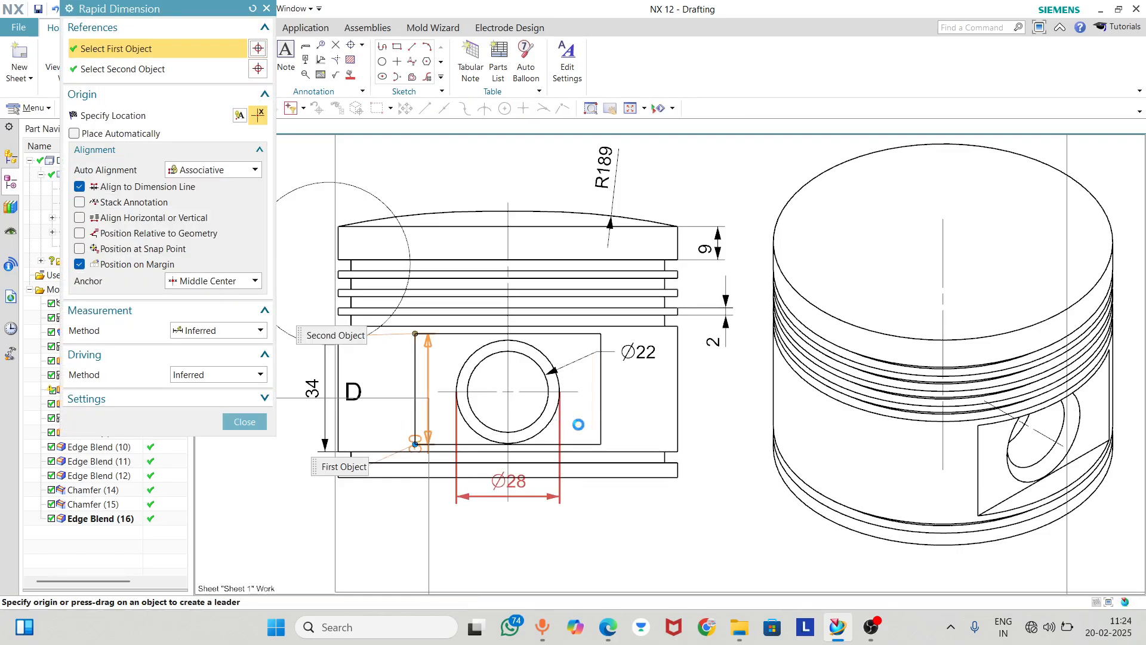
click(596, 418)
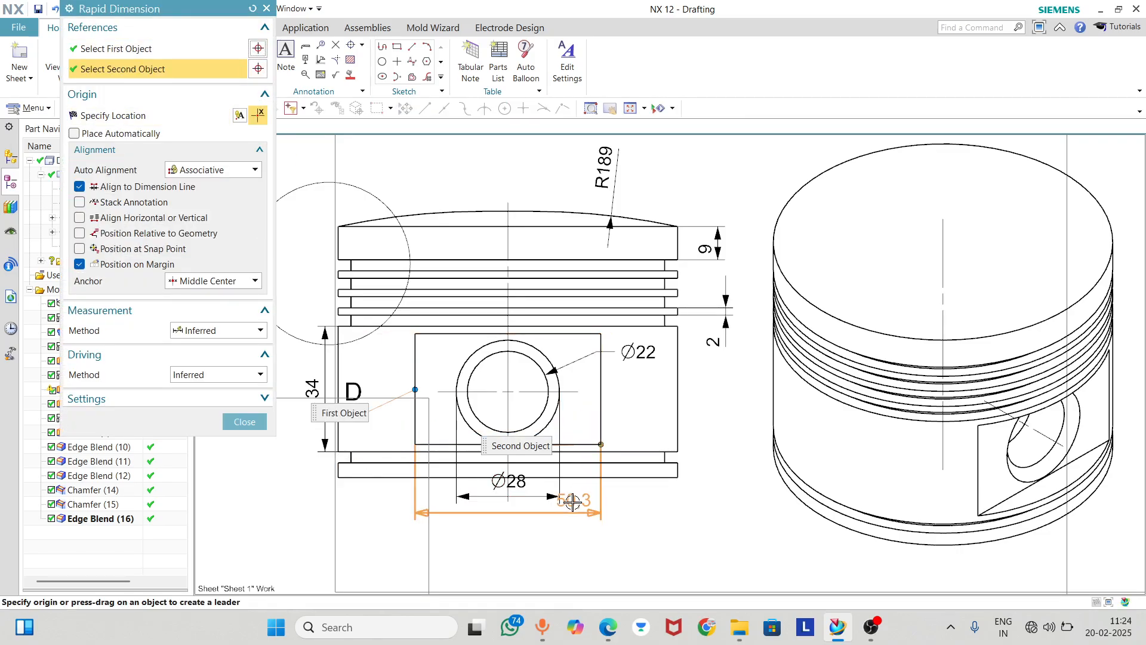
click(516, 524)
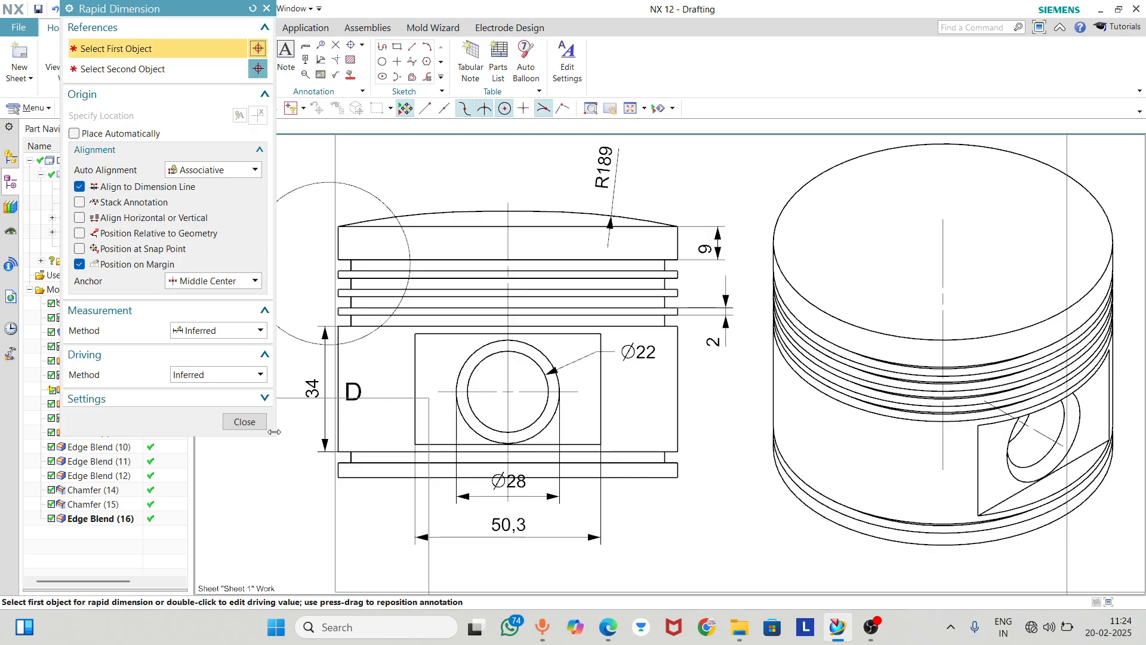
click(244, 421)
Dimension the rectangular recess's height beside the side view and reposition it and the 2 mm groove dimension so they do not overlap
click(207, 54)
click(599, 336)
click(599, 443)
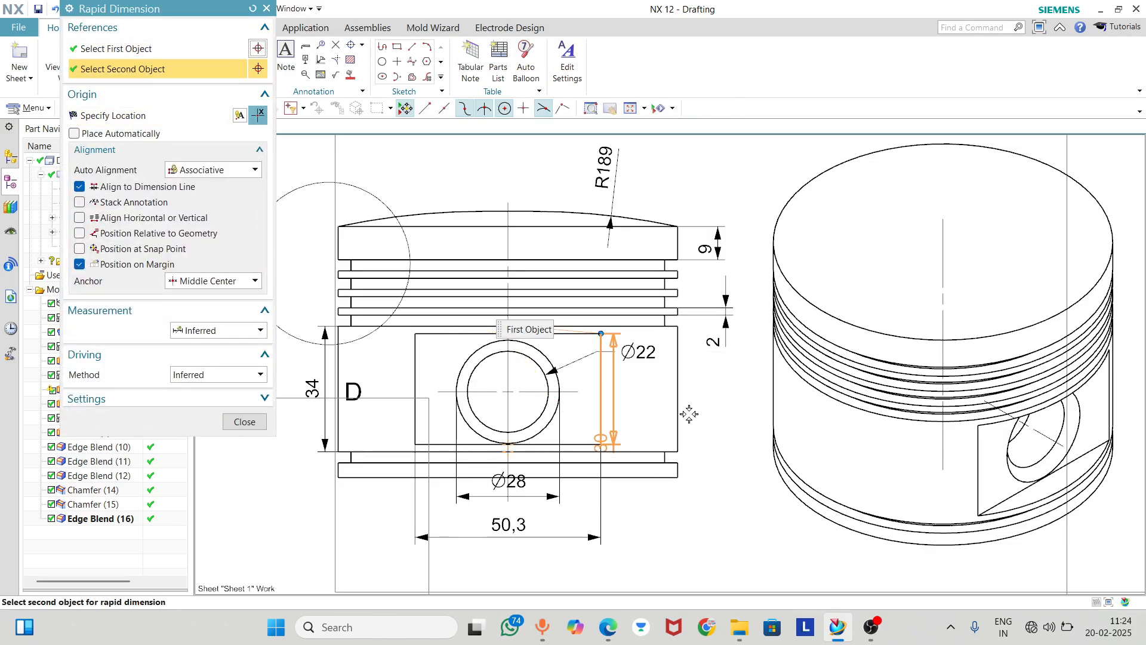
click(692, 408)
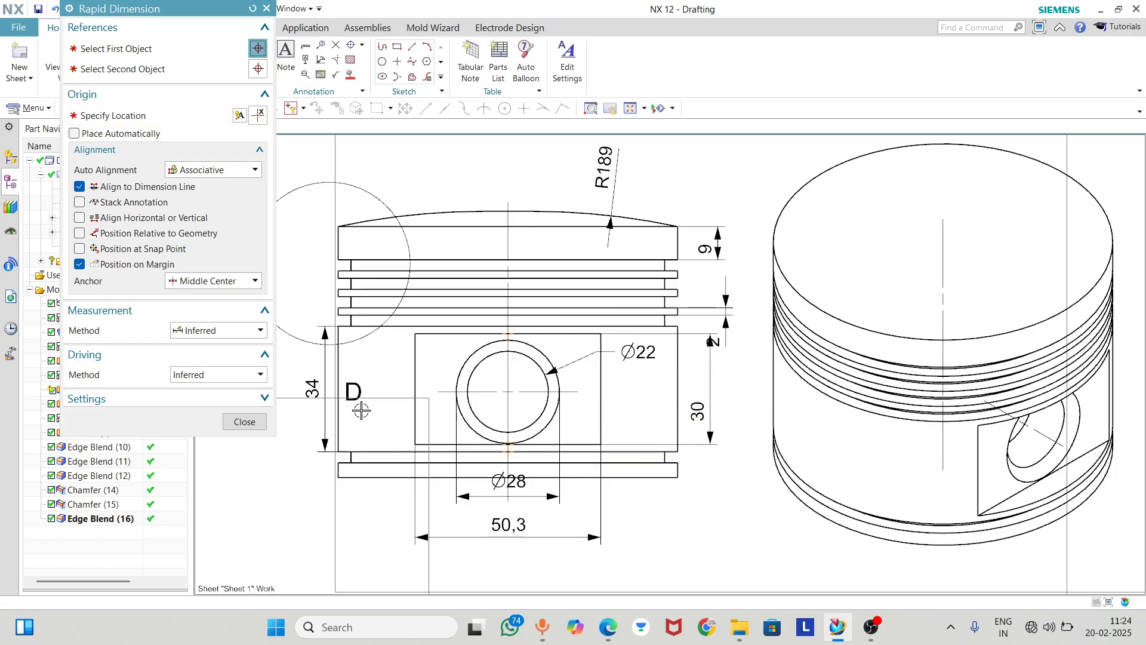
click(251, 422)
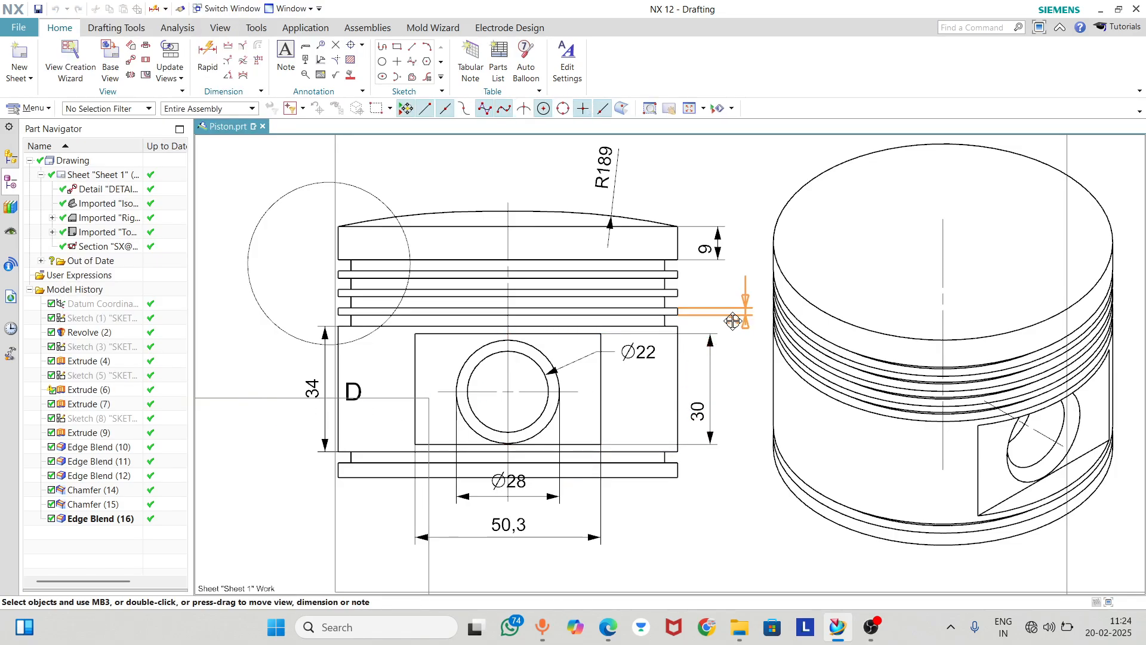
drag(696, 408, 695, 380)
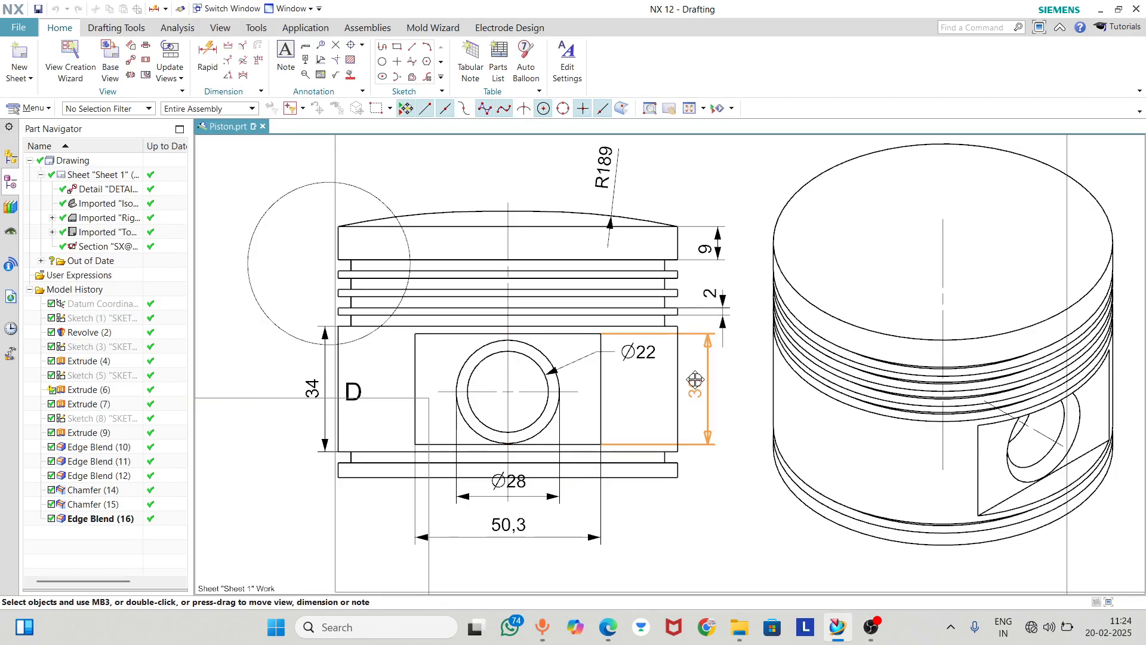
Dimension the horizontal depth of the pin boss recess in Section C-C, from the skirt's outer corner to the recess face
scroll(749, 382, down, 5)
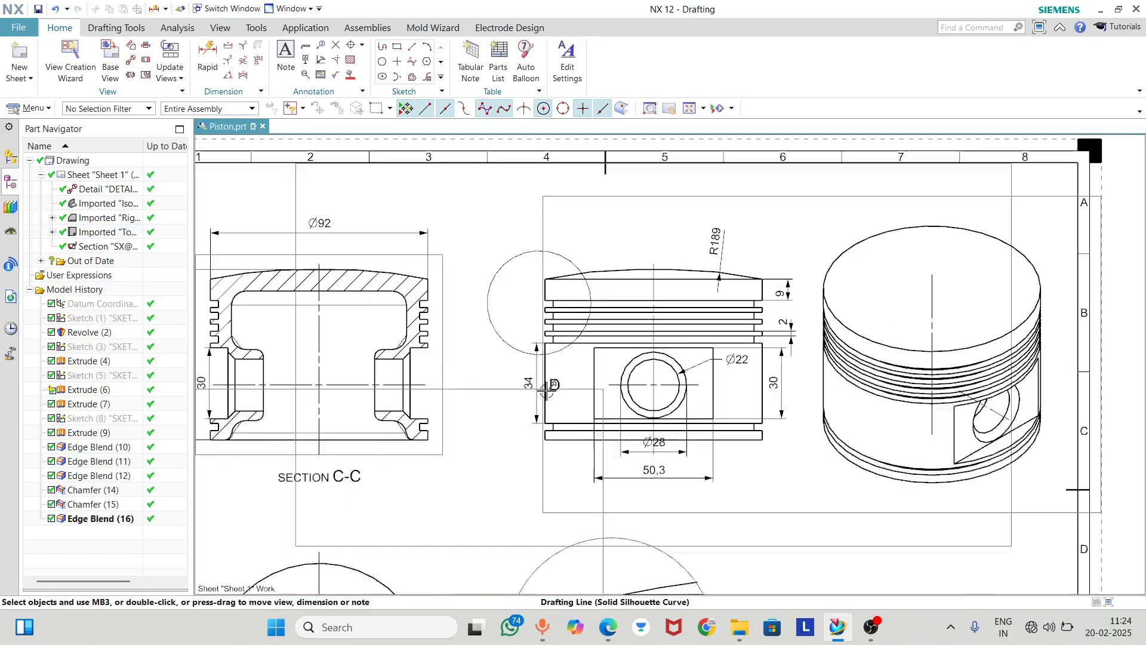
scroll(536, 389, up, 7)
scroll(710, 380, down, 3)
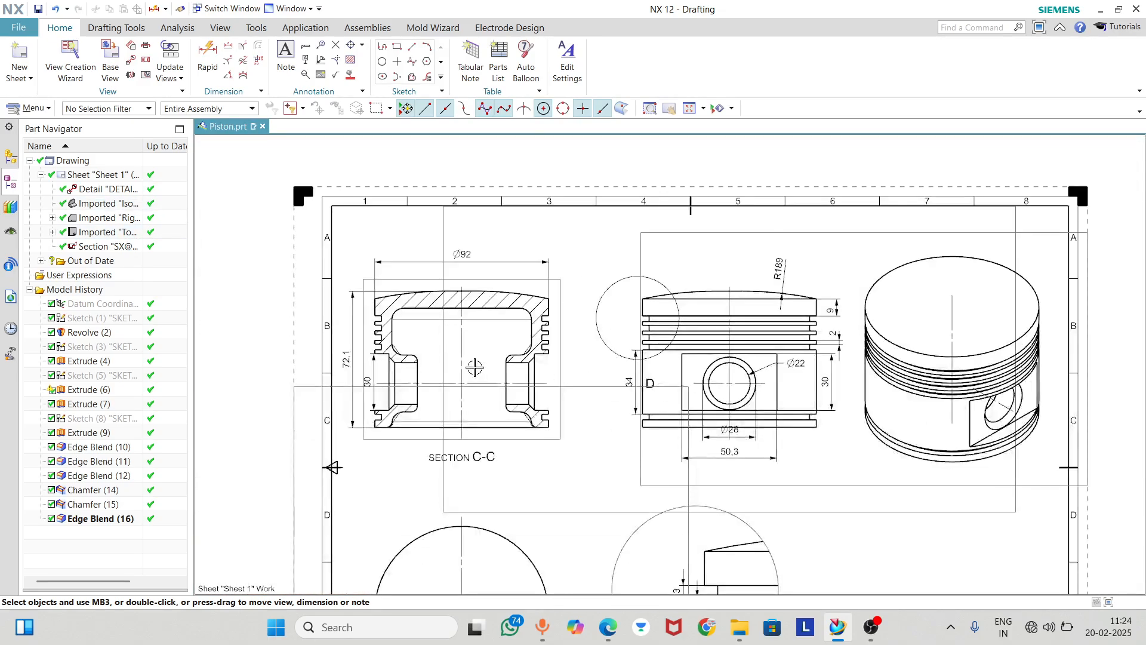
scroll(471, 367, up, 3)
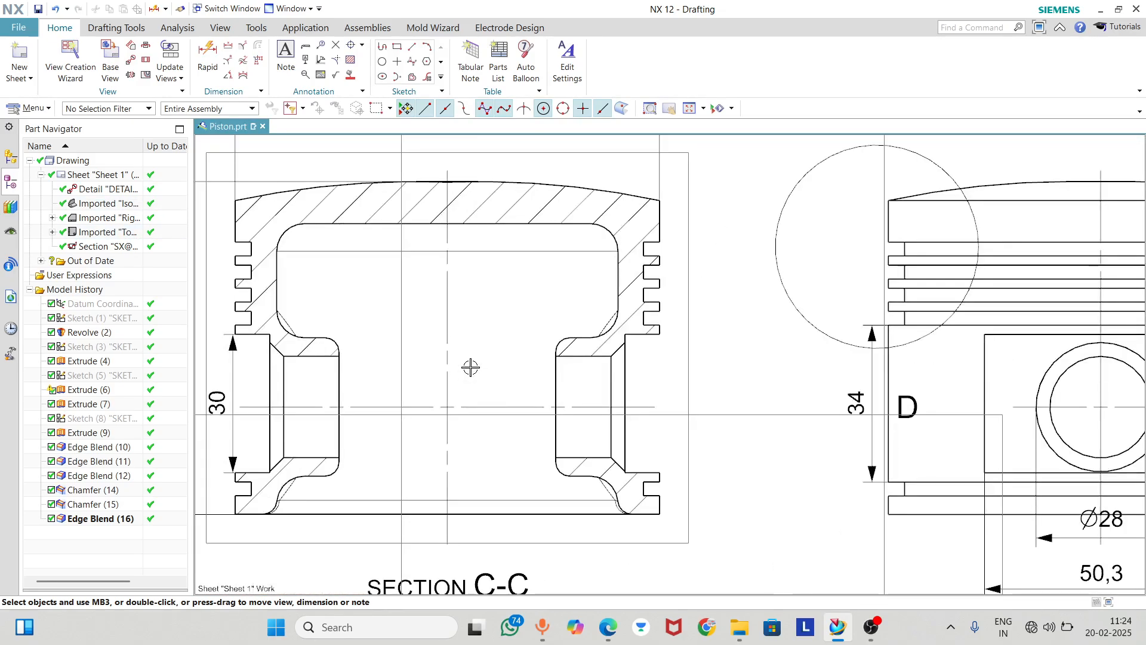
click(203, 57)
click(244, 422)
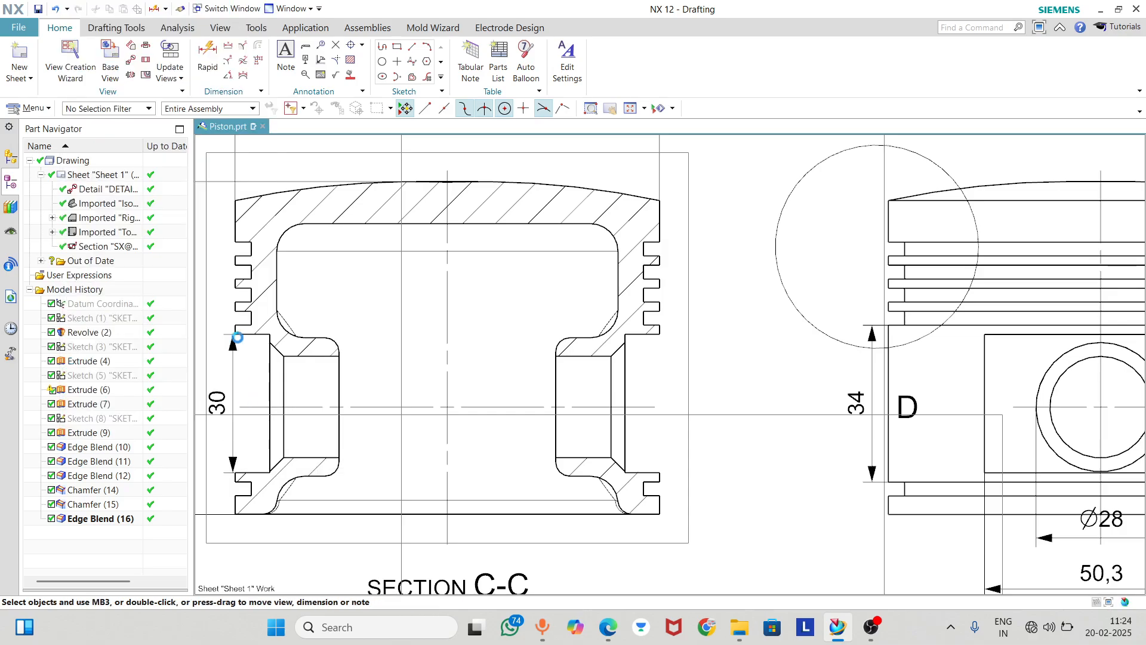
click(203, 57)
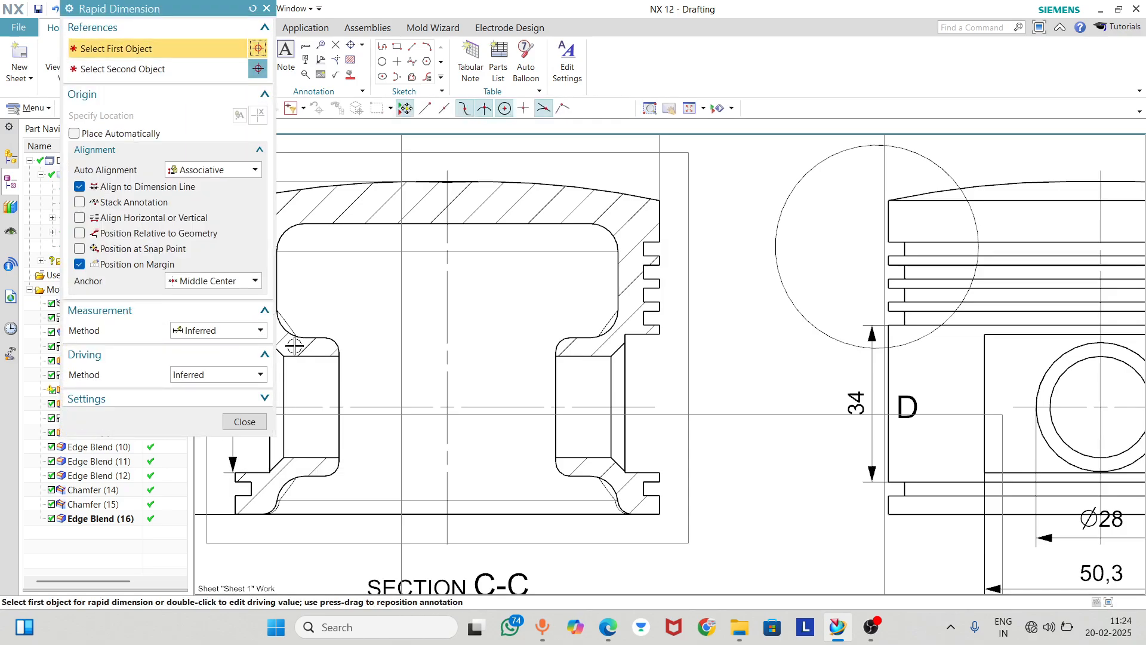
click(659, 332)
click(627, 334)
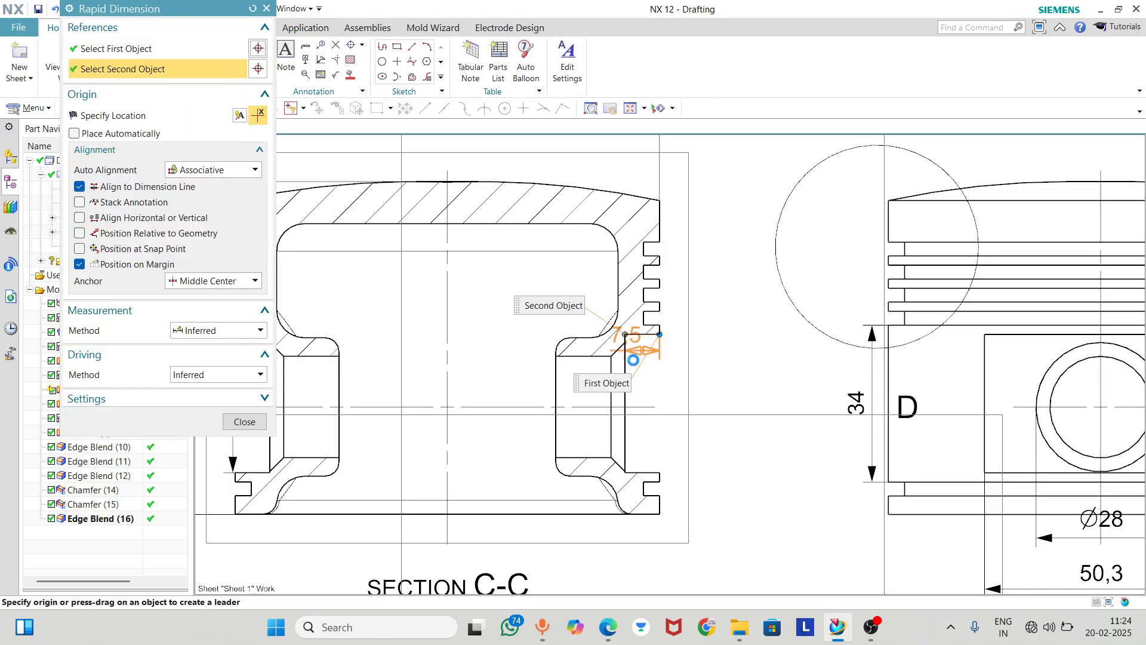
click(692, 361)
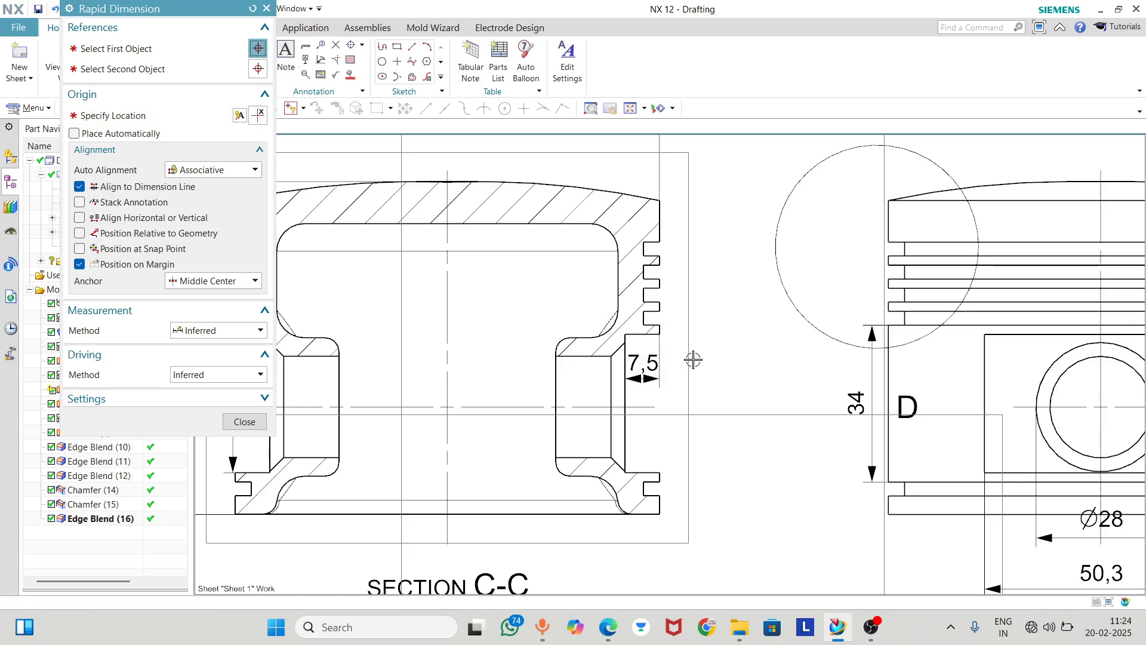
click(244, 422)
Dimension the vertical distance from the pin bore centre to the piston's bottom edge in the side view
key(ctrl+f)
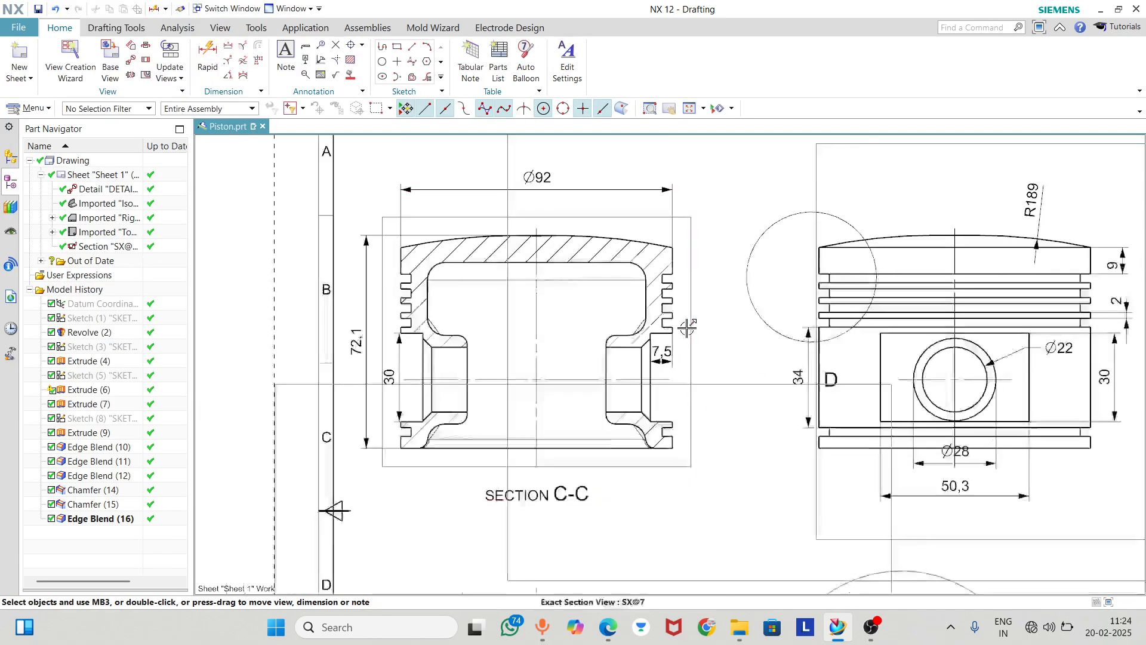
scroll(911, 389, up, 3)
scroll(691, 307, down, 1)
scroll(943, 336, up, 2)
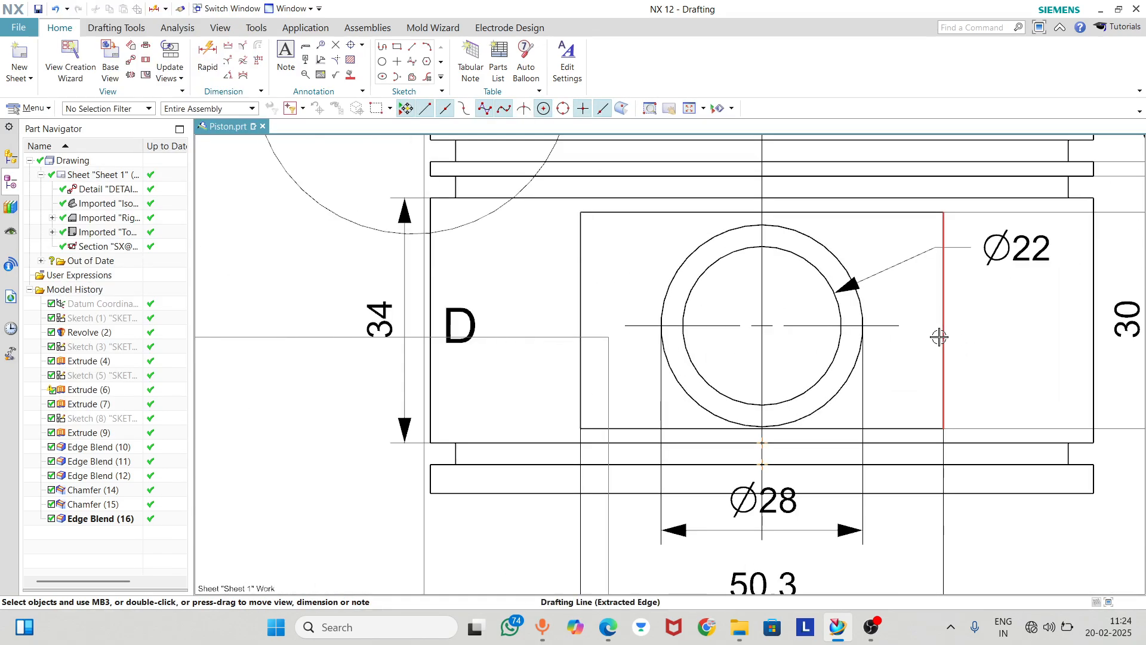
click(208, 52)
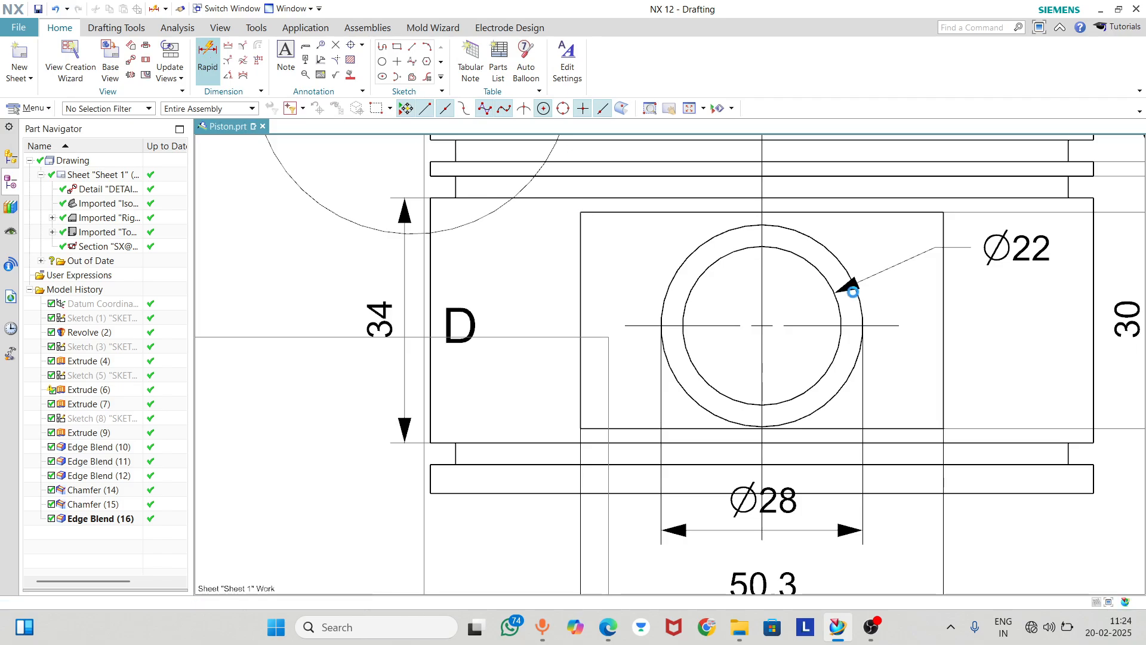
click(761, 325)
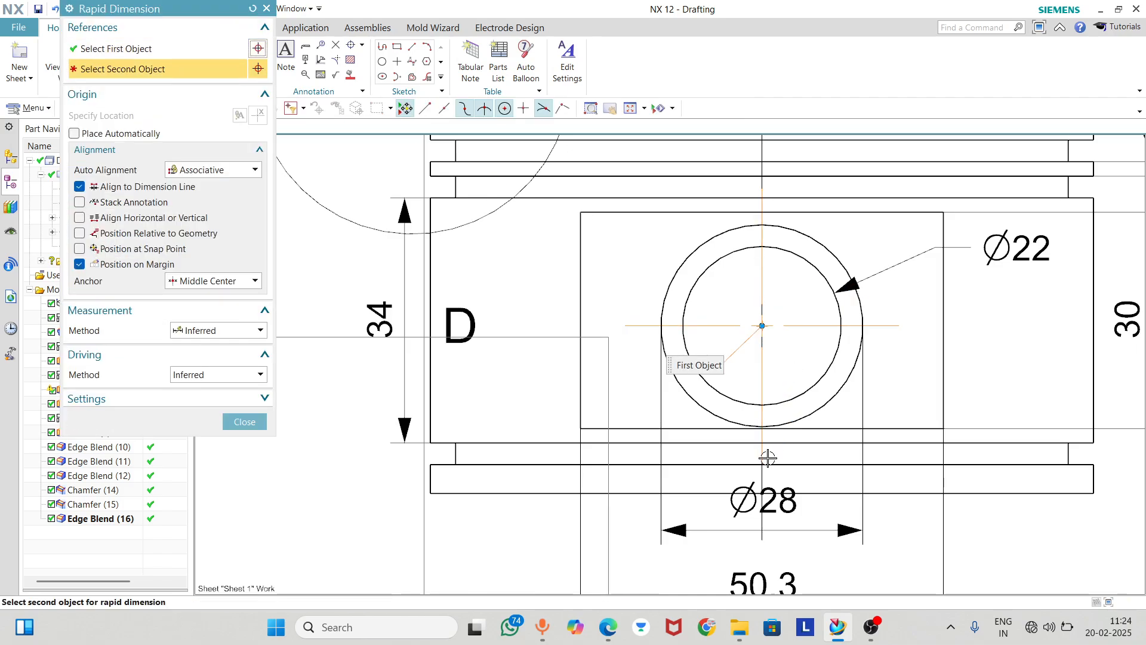
click(1103, 486)
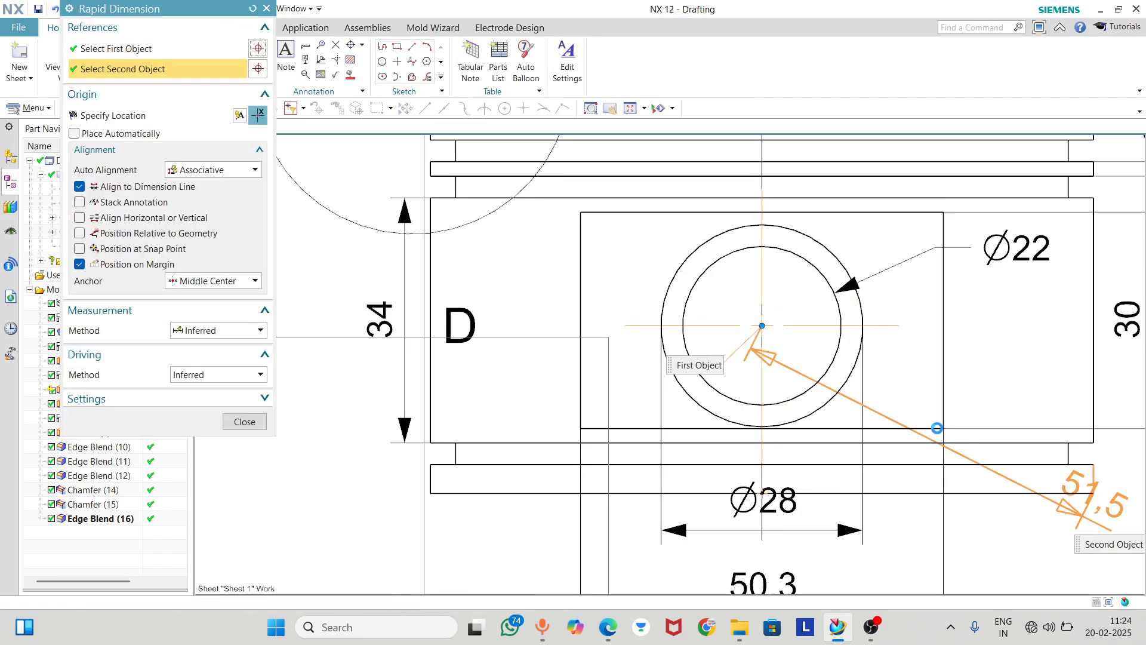
scroll(935, 422, down, 2)
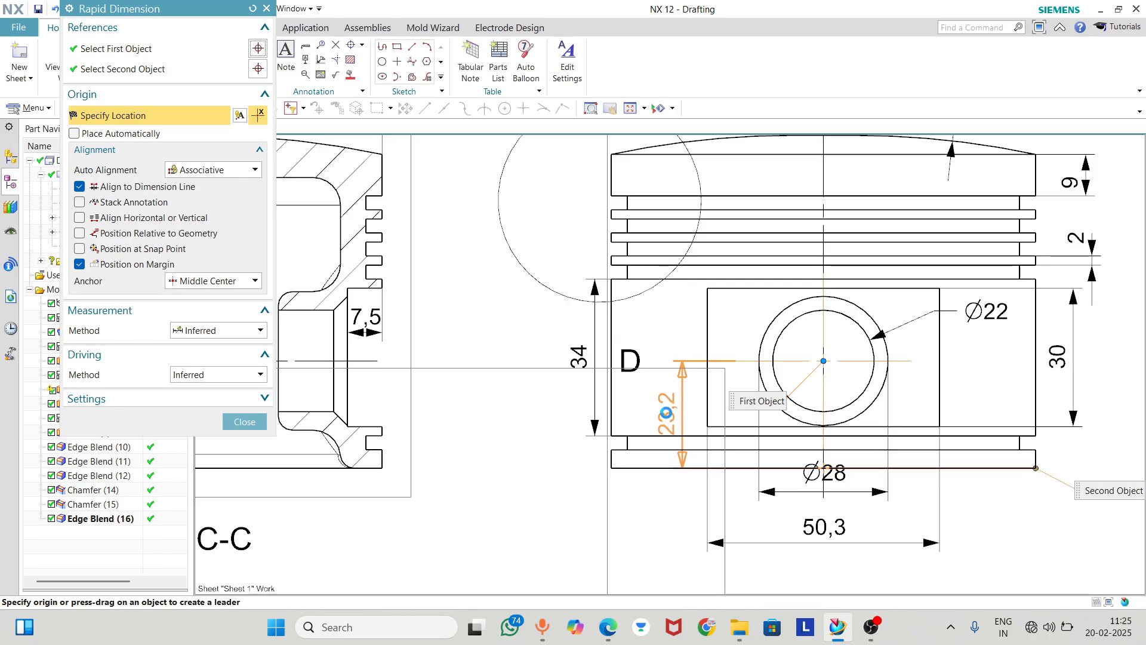
click(670, 409)
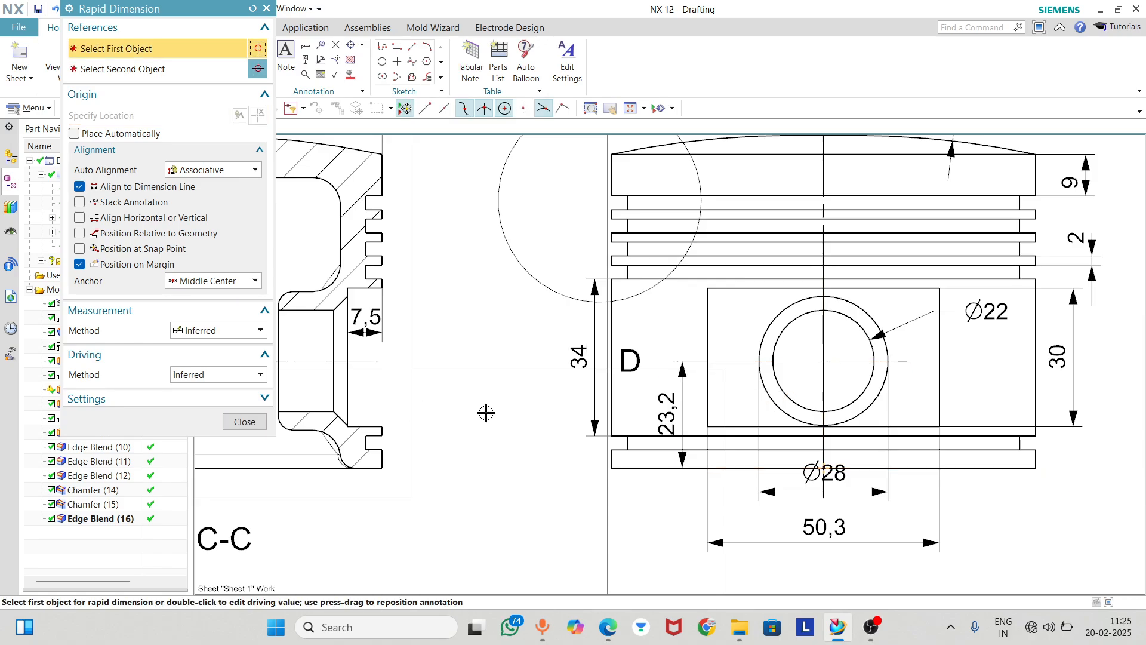
Move the bore-centre height and 34 mm skirt dimensions outside the side view's outline and place the label D beside the detail circle
scroll(486, 412, down, 1)
drag(638, 412, 544, 413)
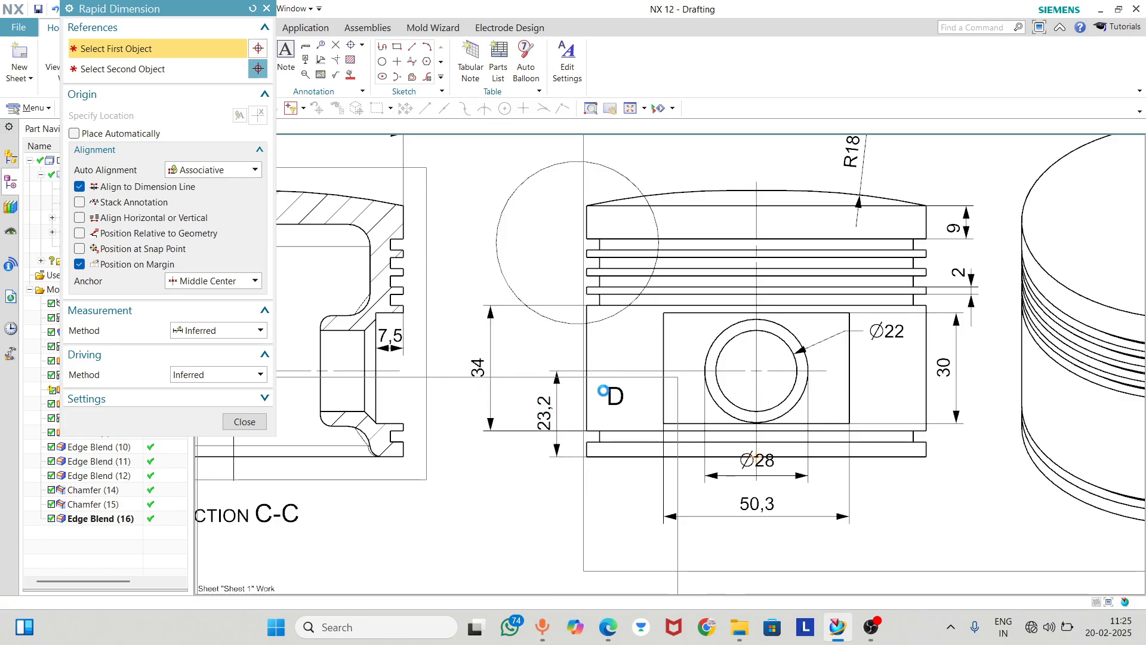
scroll(526, 355, up, 2)
scroll(574, 294, down, 1)
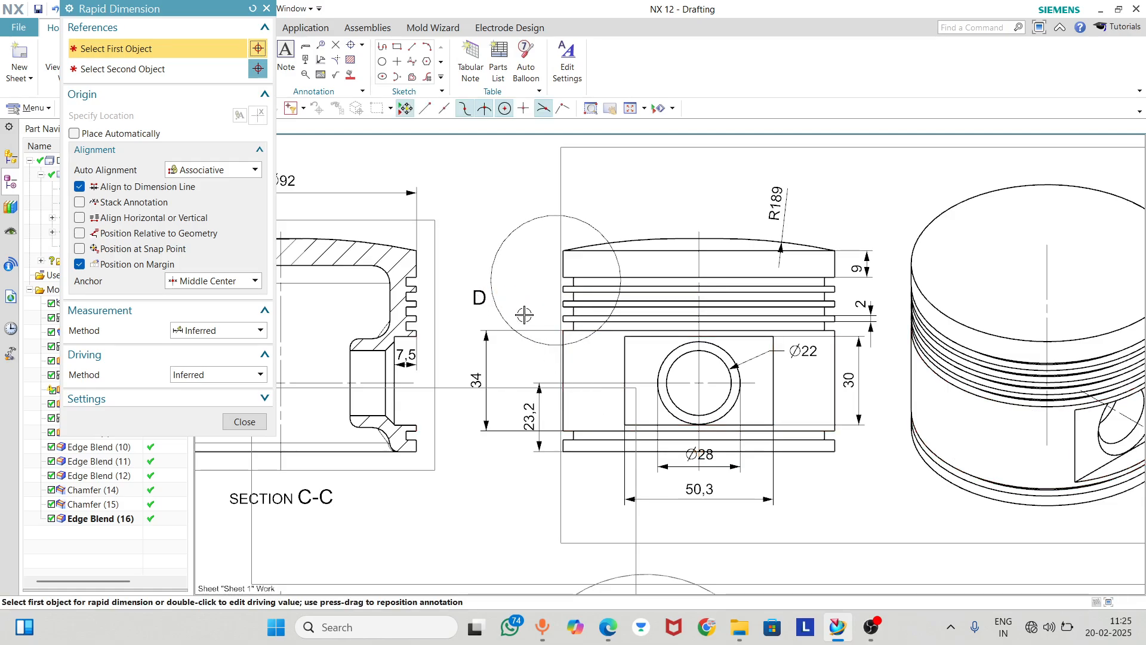
Check the side view's crown, ring grooves and pin bore for missing dimensions
scroll(538, 310, up, 2)
scroll(743, 293, down, 3)
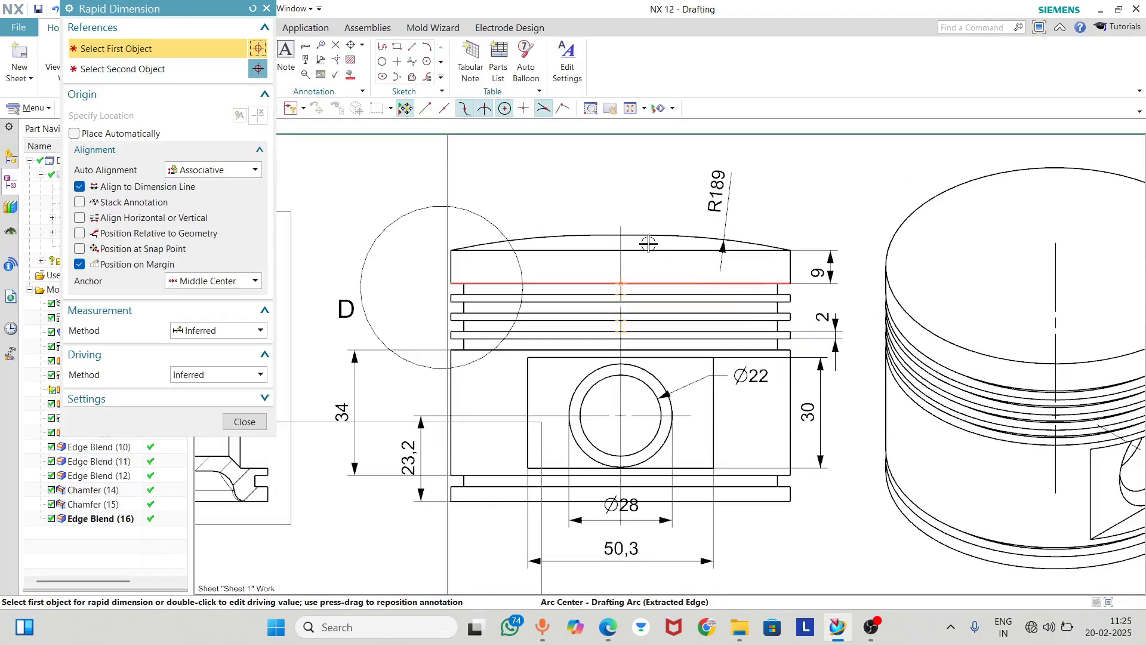
scroll(651, 250, up, 2)
scroll(632, 359, down, 2)
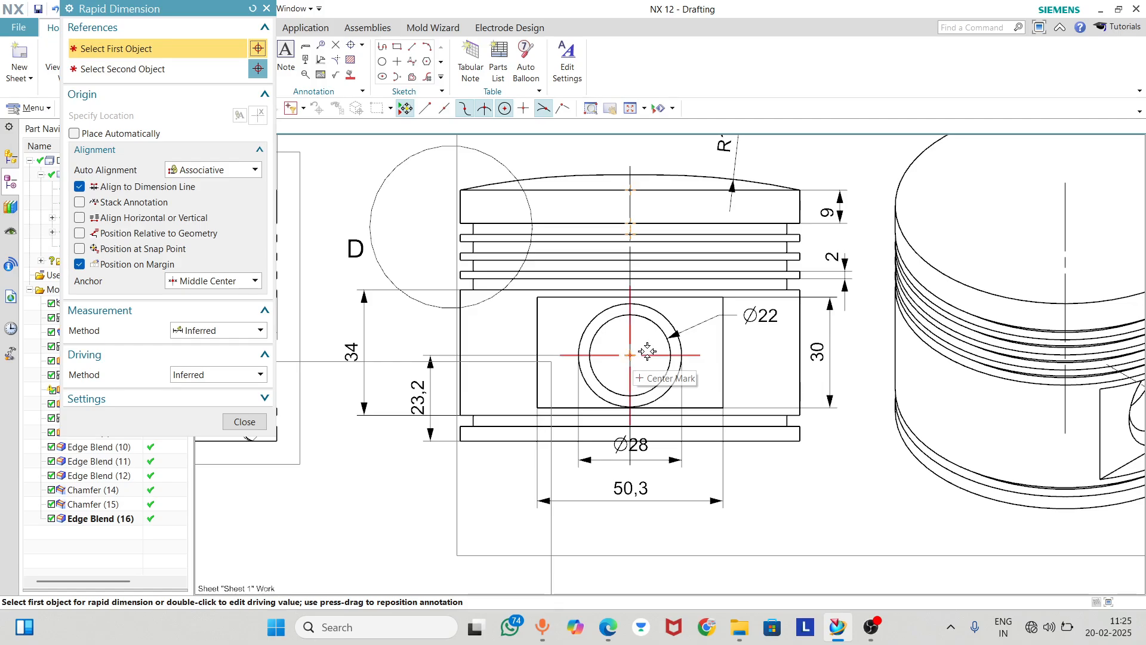
scroll(647, 351, up, 1)
scroll(555, 412, down, 3)
scroll(557, 410, up, 2)
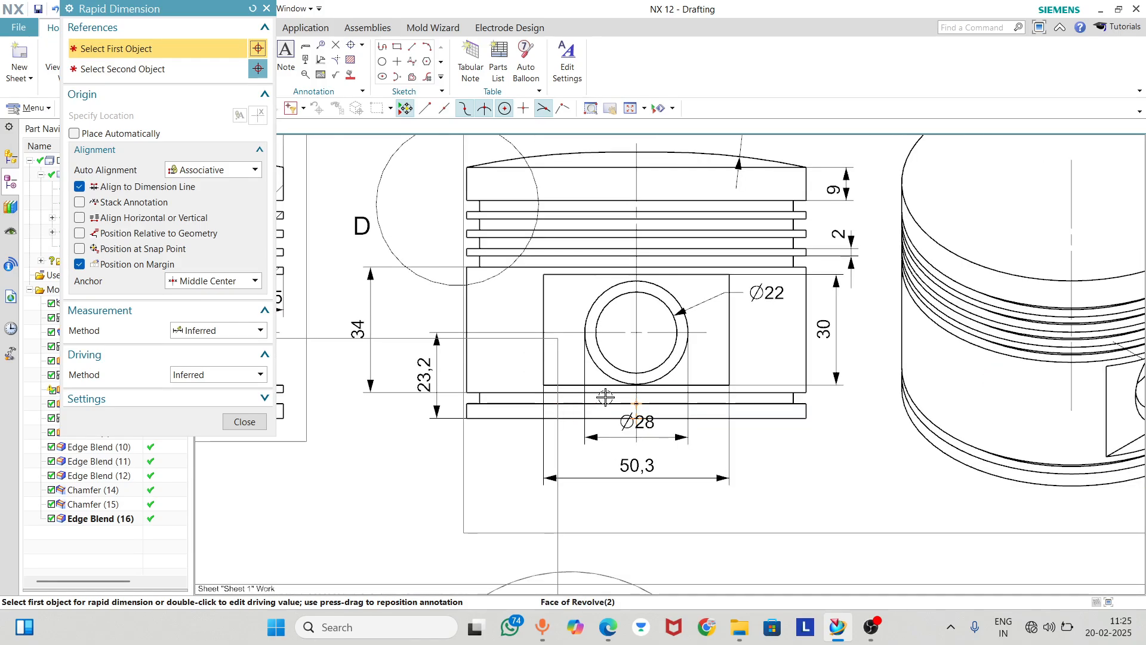
scroll(805, 222, down, 2)
Dimension the radial depth of the top ring groove in Detail D, placed horizontally above the groove width dimensions
scroll(603, 266, up, 4)
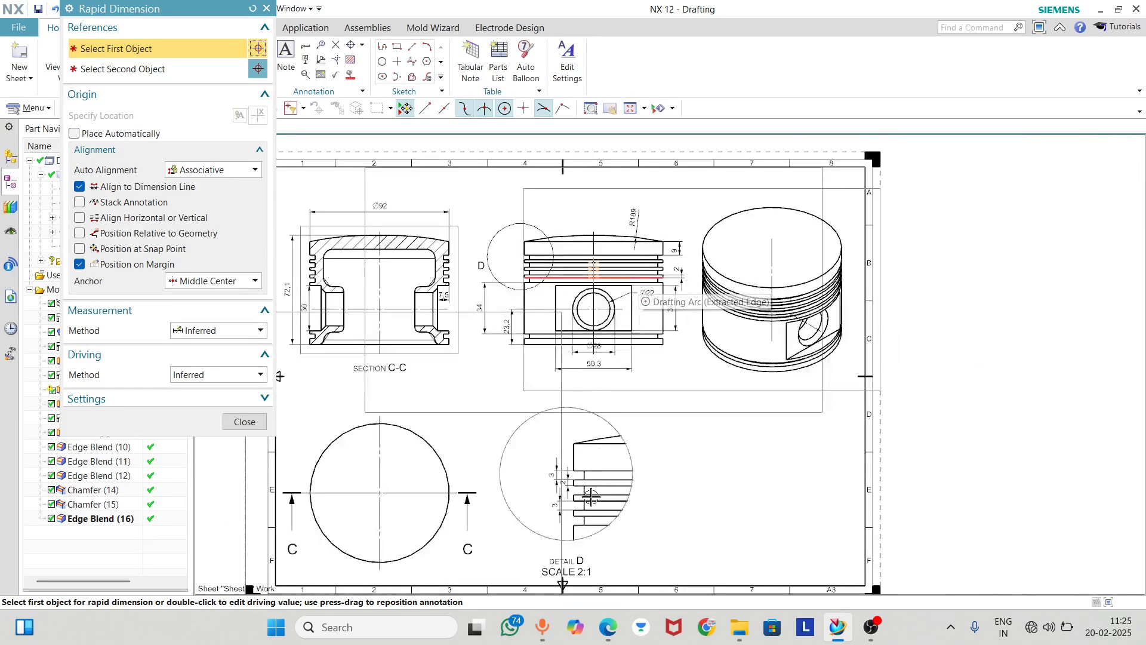
scroll(590, 497, down, 3)
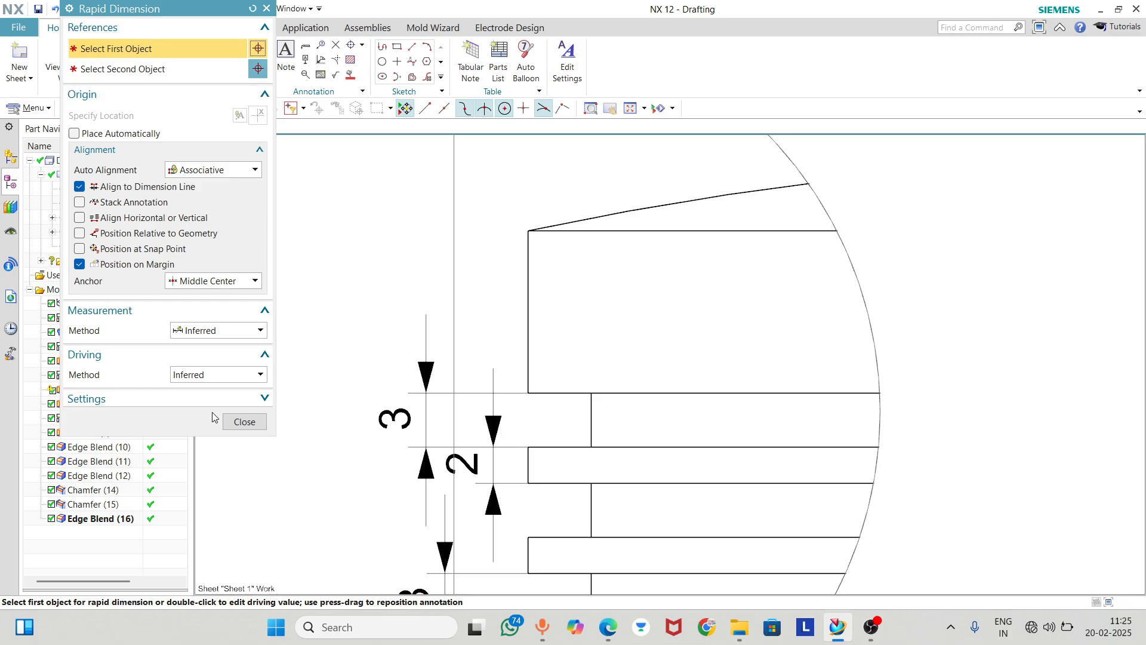
click(525, 447)
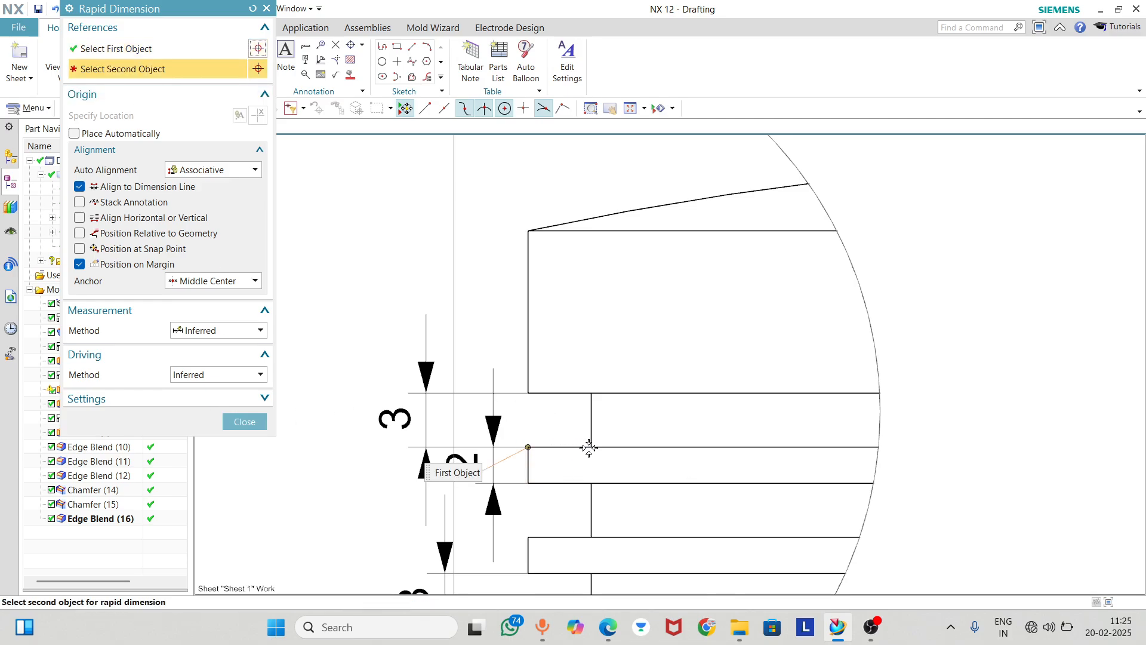
click(590, 448)
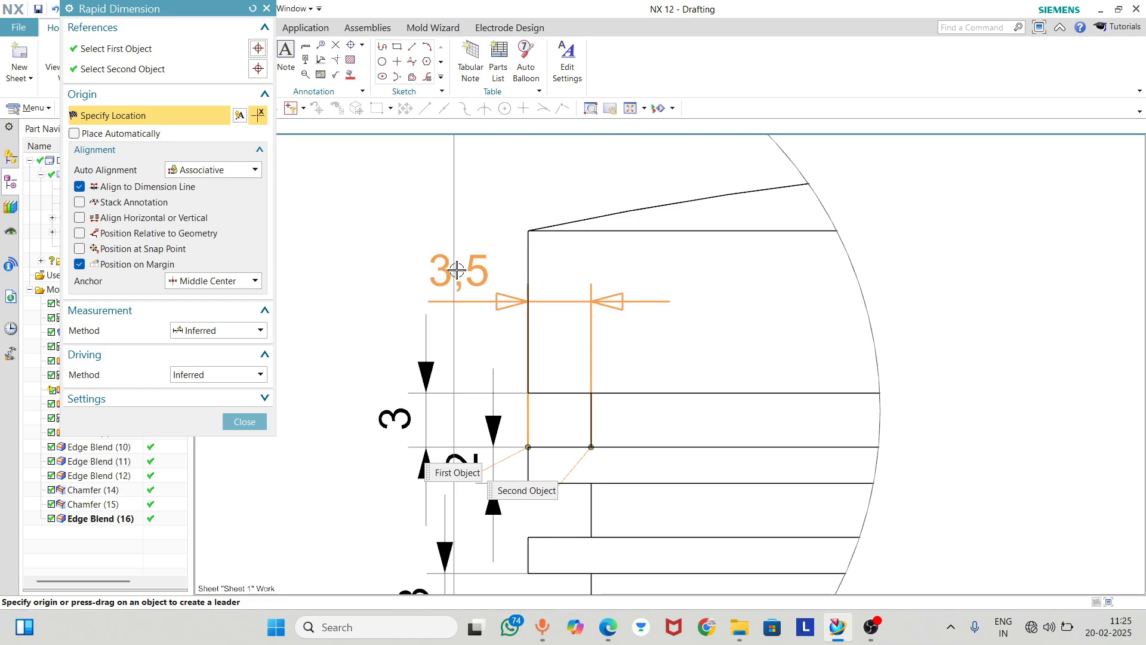
click(503, 260)
click(242, 421)
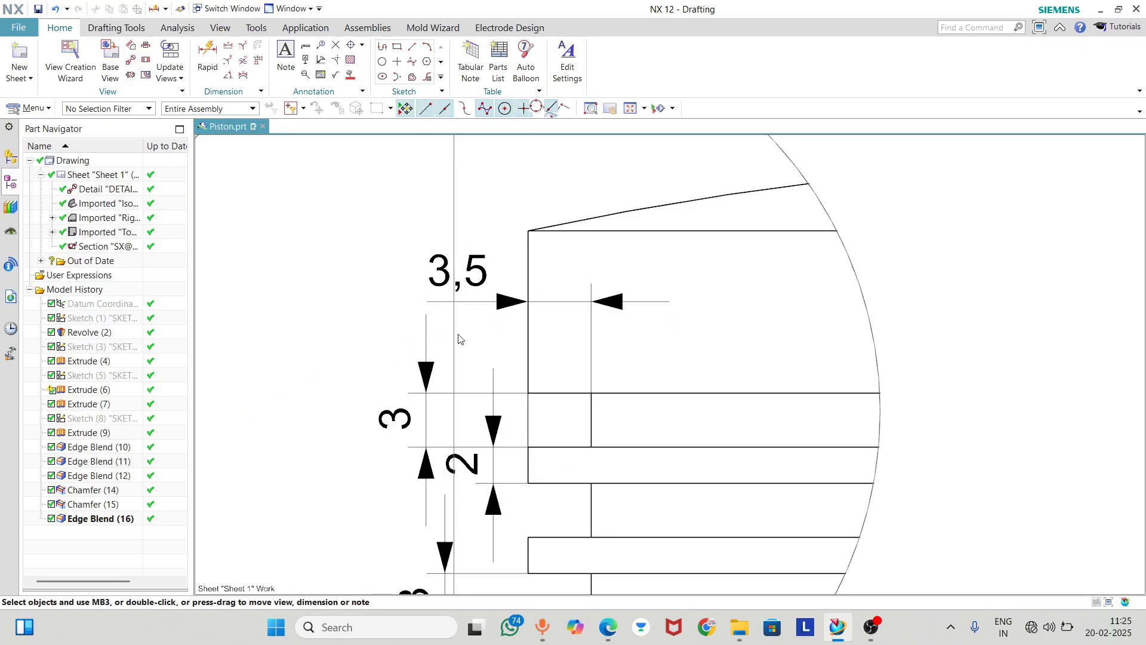
Review the ring groove dimensions in Detail D and the overall arrangement of views on the sheet
scroll(463, 328, down, 4)
scroll(497, 451, down, 1)
scroll(489, 339, up, 1)
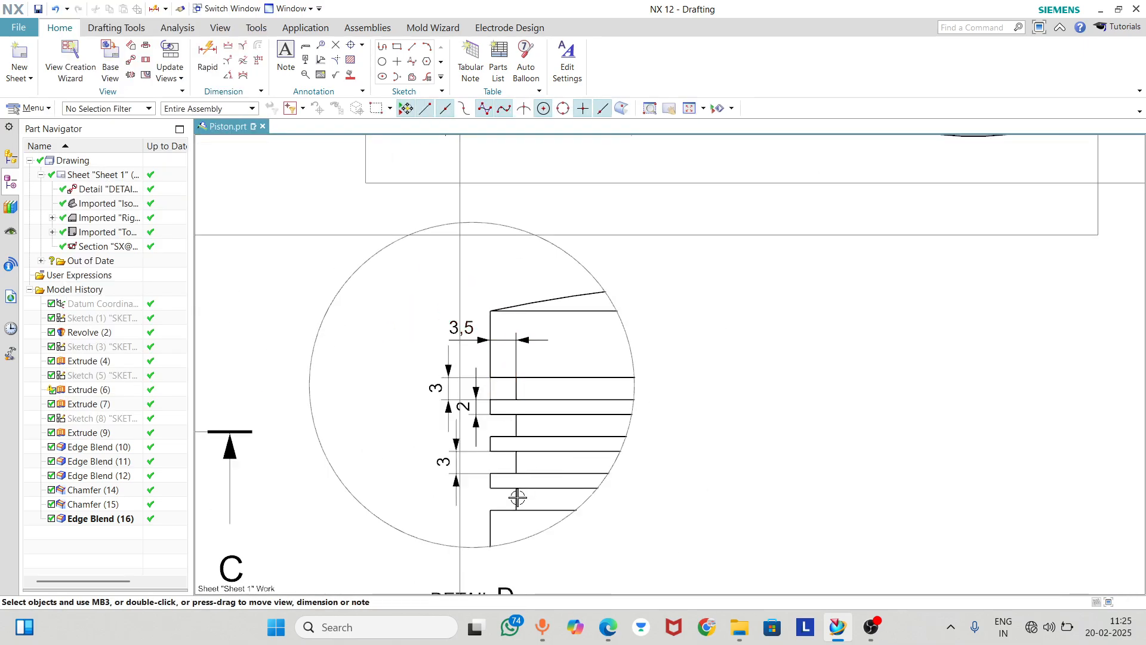
scroll(513, 396, down, 4)
scroll(509, 341, up, 3)
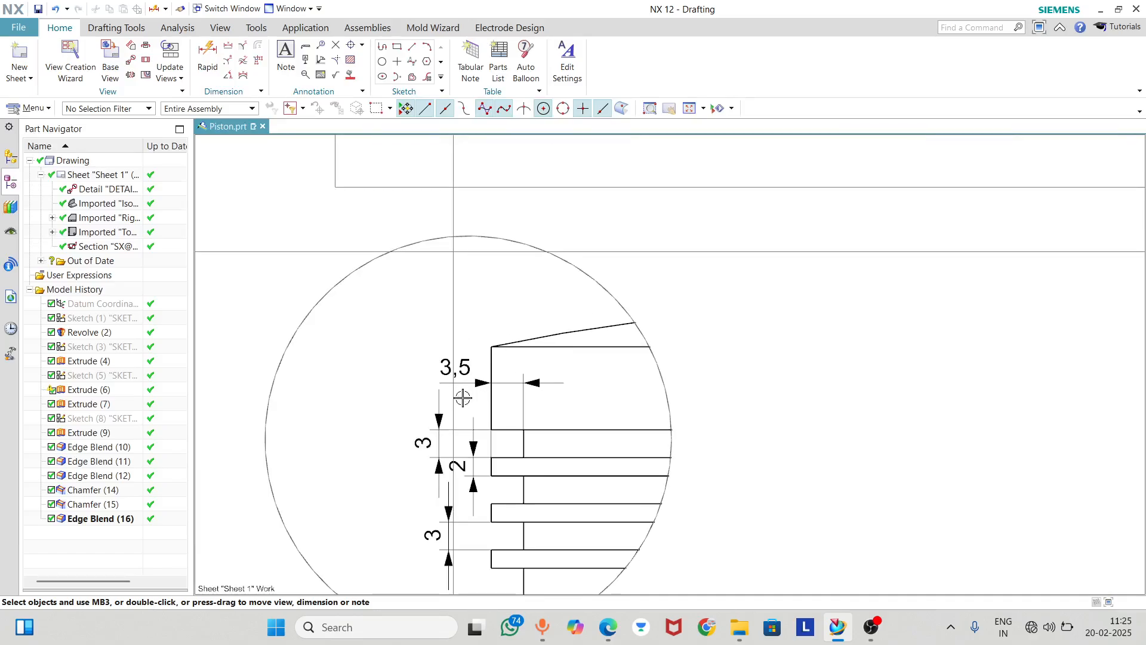
scroll(836, 294, down, 3)
scroll(801, 340, down, 3)
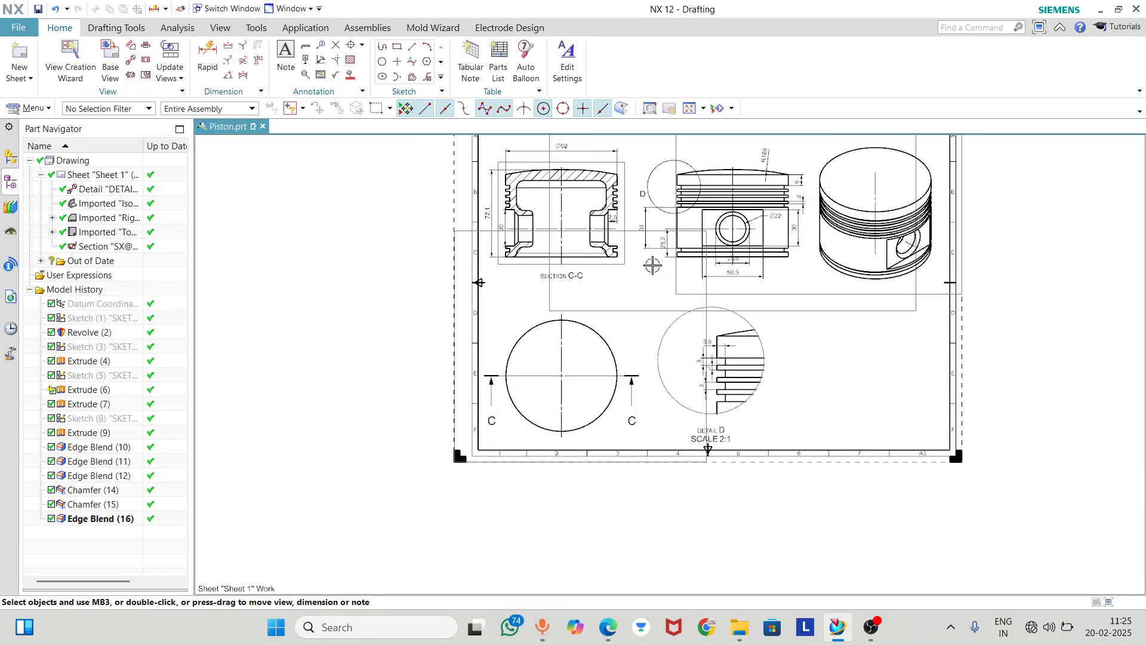
Dimension the width of the inner cavity between its side walls in Section C-C, placed inside the cavity above the pin bosses
scroll(652, 266, up, 2)
scroll(565, 303, down, 2)
scroll(537, 173, up, 2)
scroll(538, 161, up, 2)
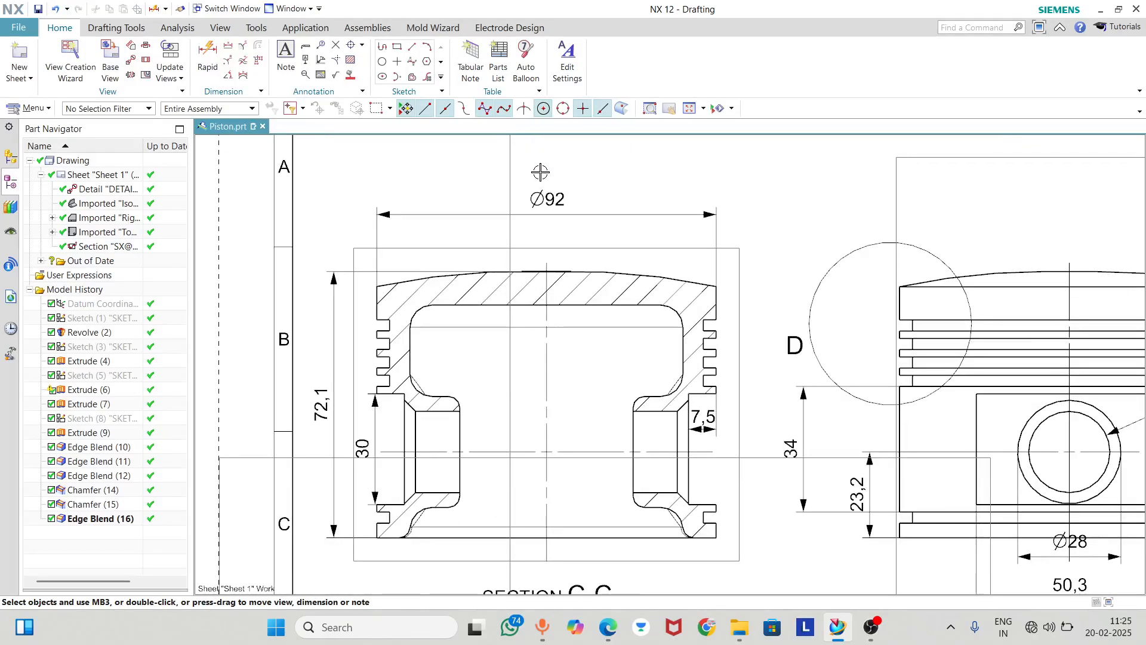
scroll(471, 233, down, 2)
scroll(388, 343, up, 2)
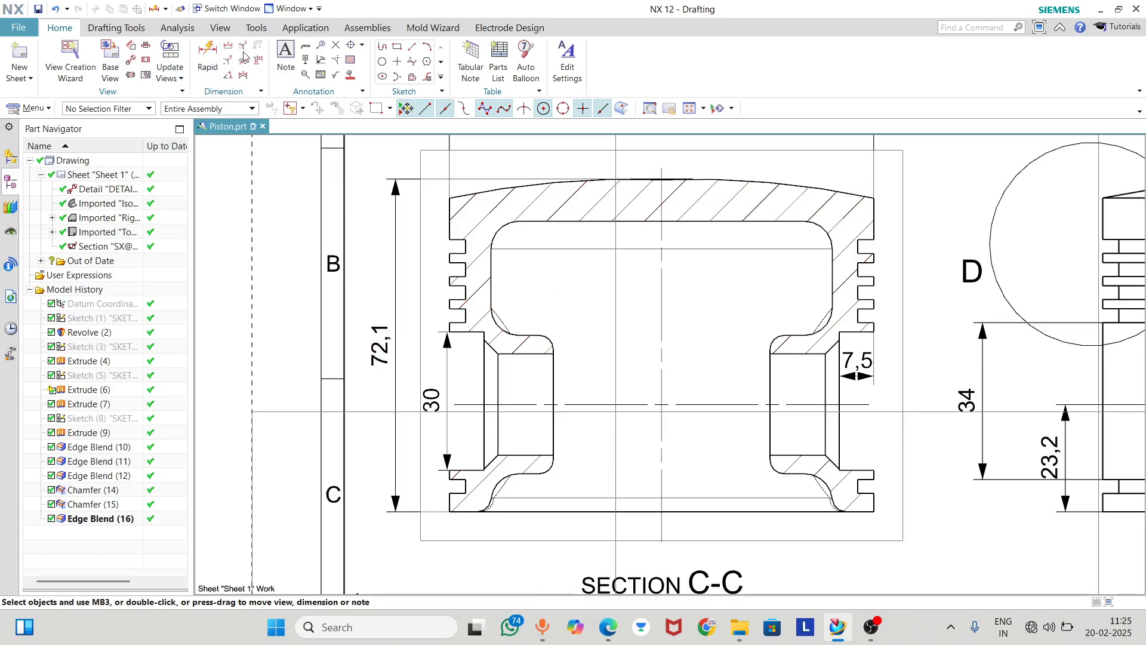
click(208, 57)
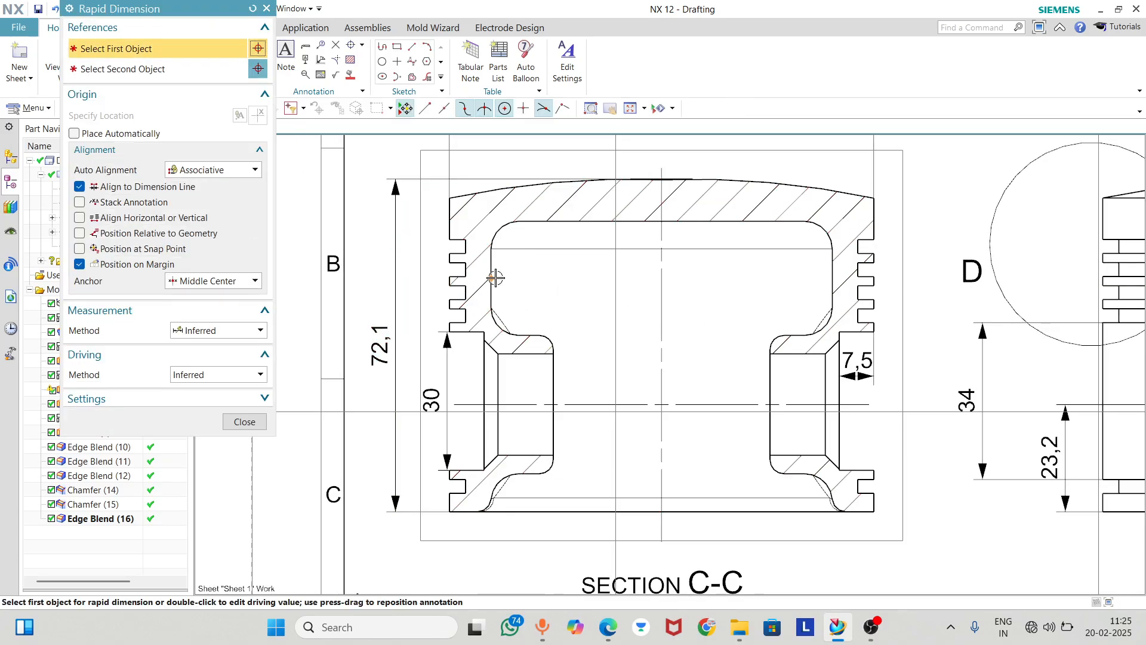
click(495, 278)
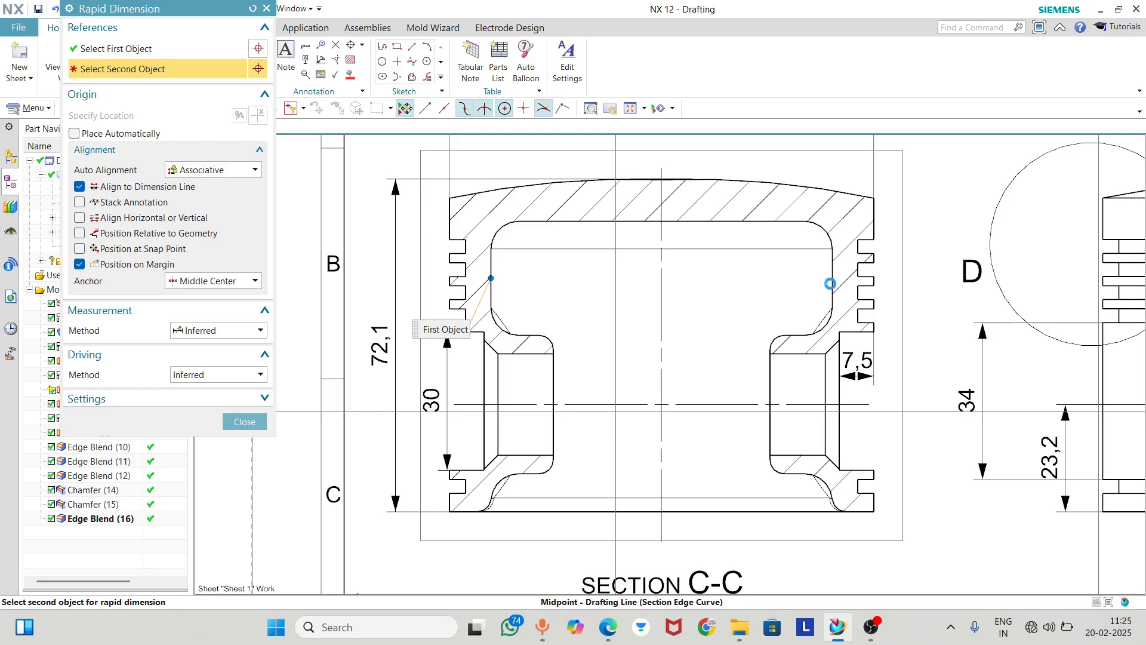
click(832, 282)
click(641, 289)
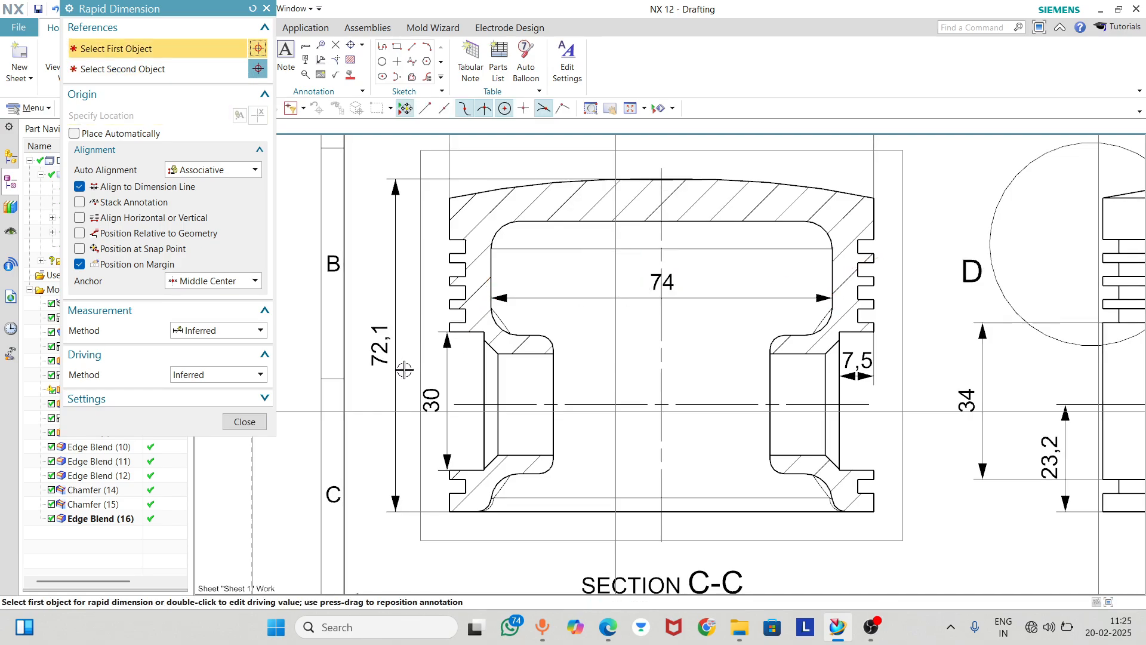
click(246, 420)
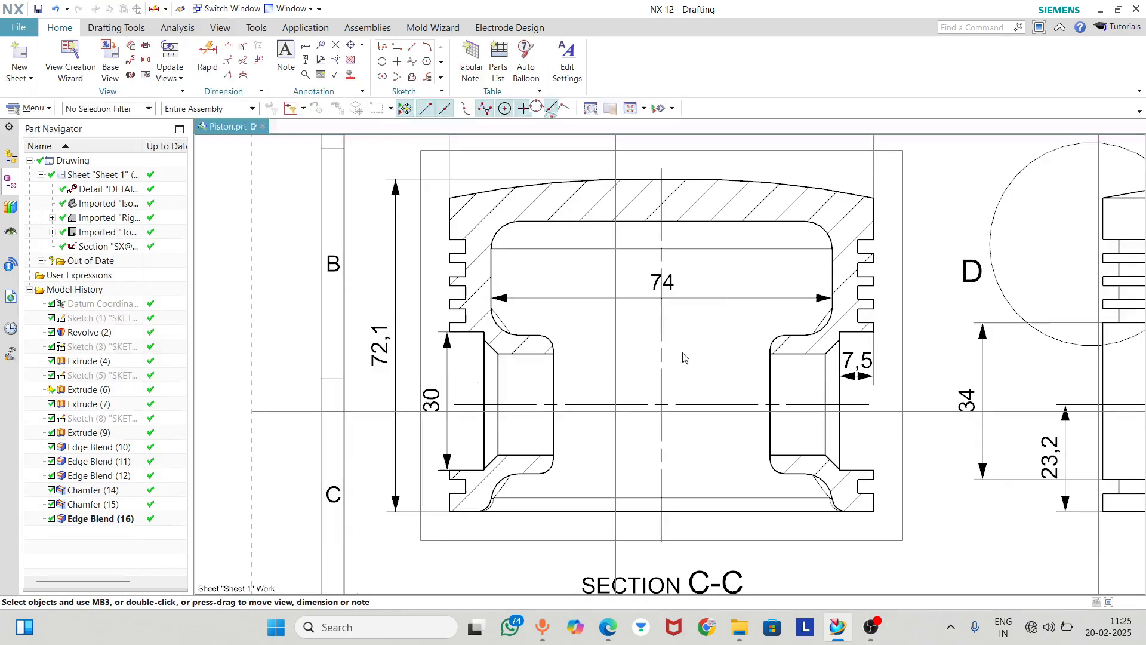
Change the cavity width dimension's measurement method to Cylindrical
double_click(665, 282)
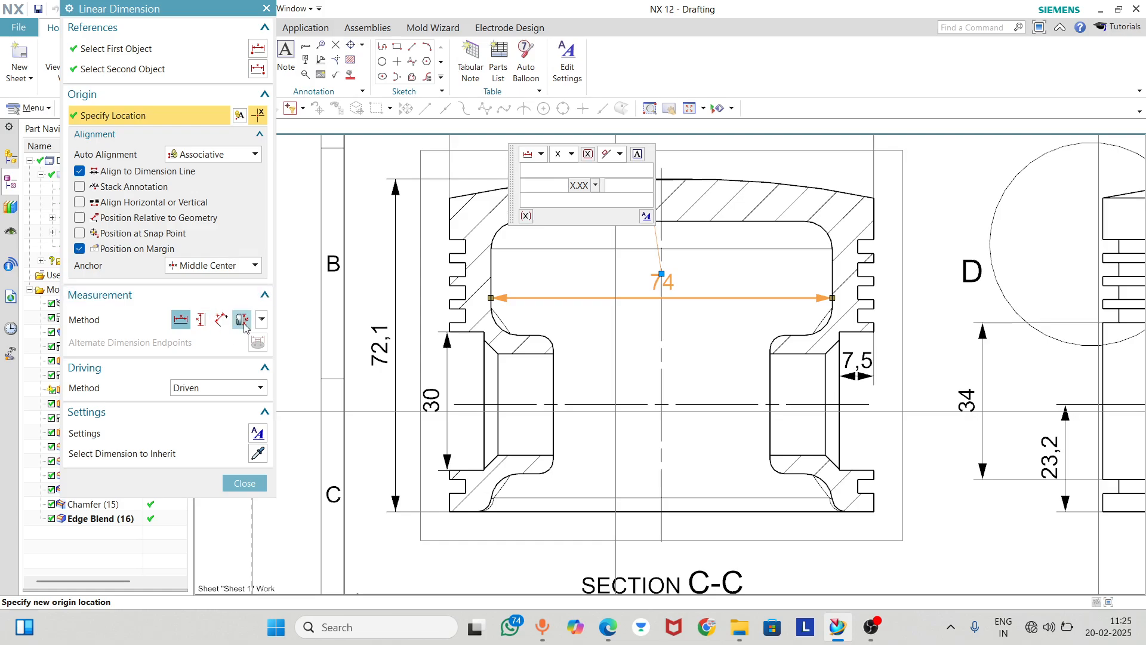
click(261, 321)
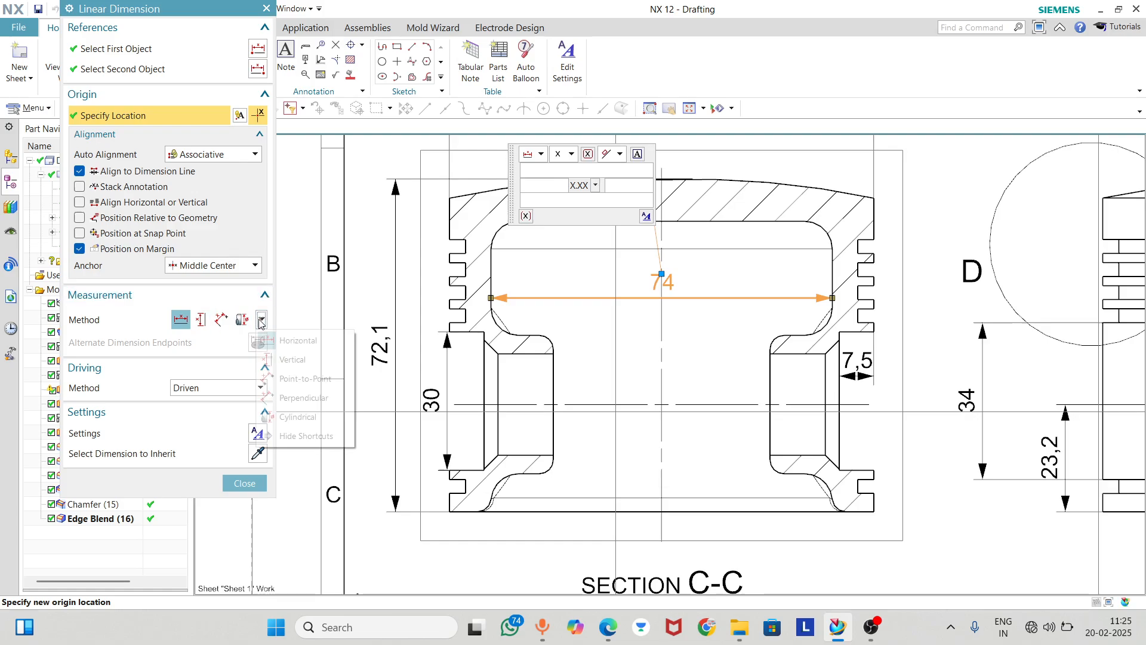
click(281, 417)
click(245, 463)
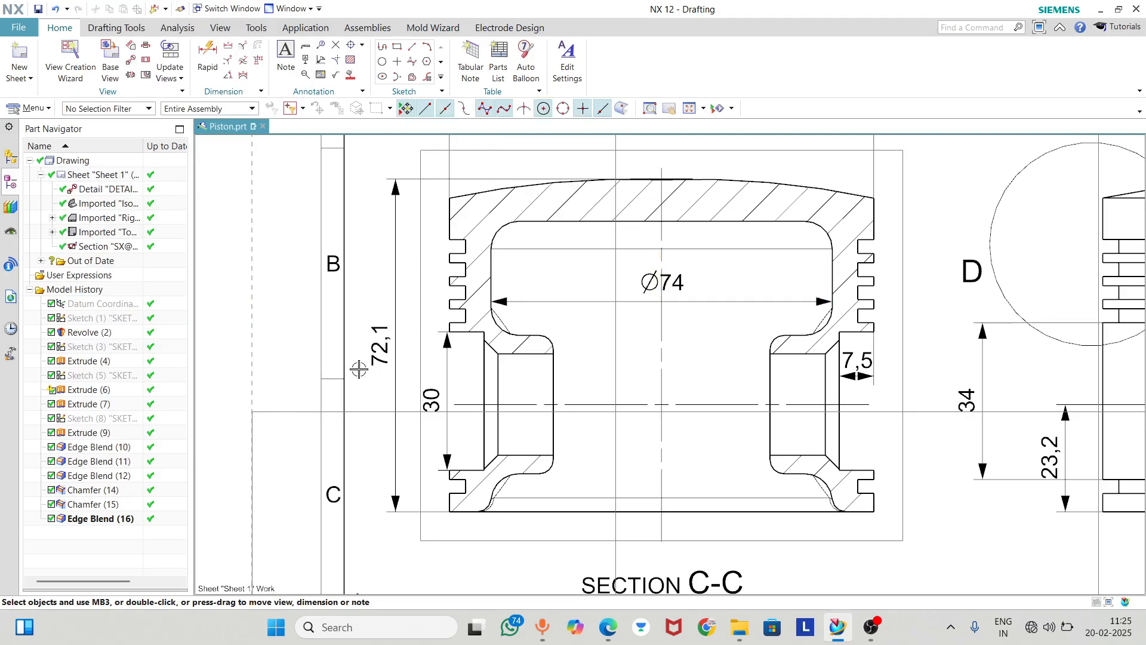
Dimension the gap between the inner faces of the two pin bosses in Section C-C, placed between the bosses
scroll(364, 281, down, 1)
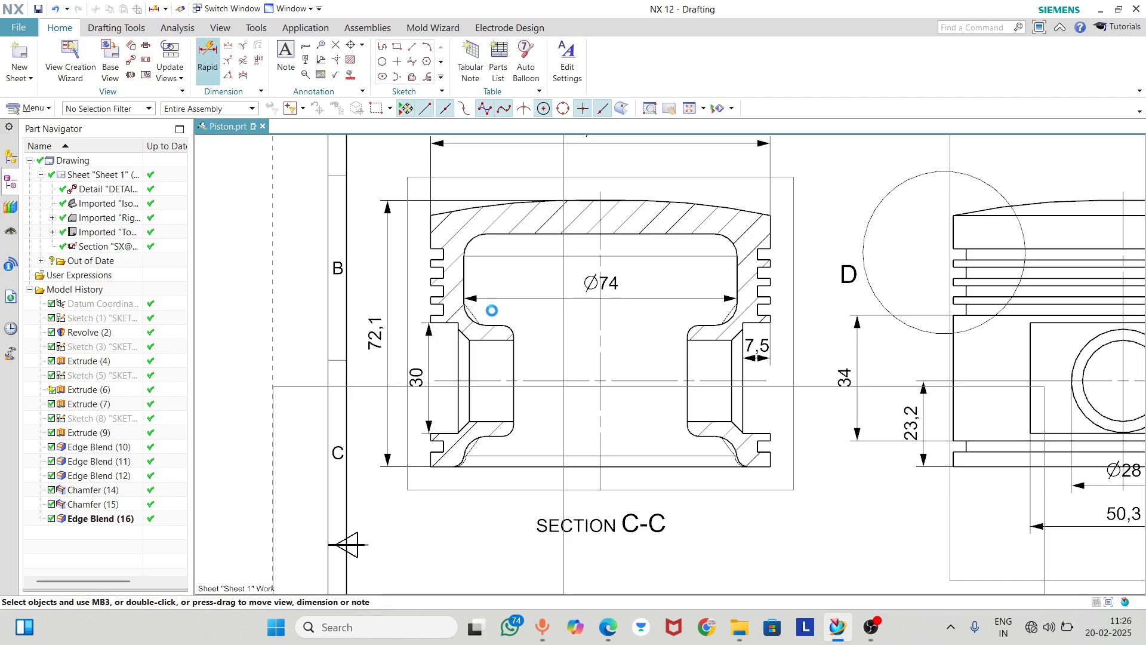
click(513, 339)
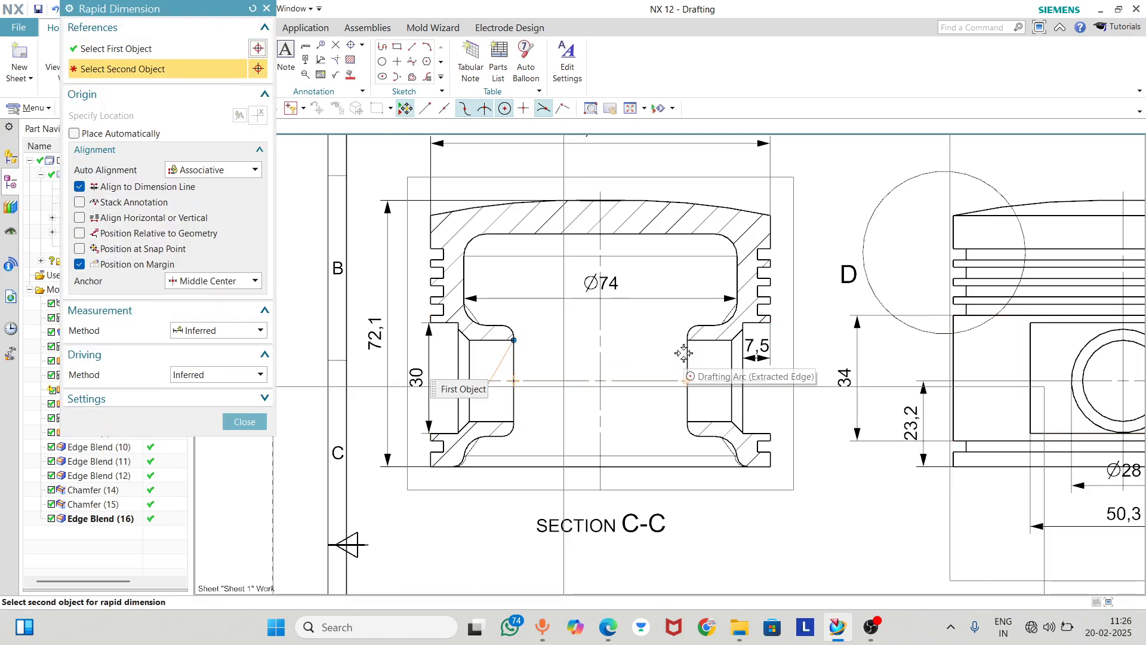
click(686, 380)
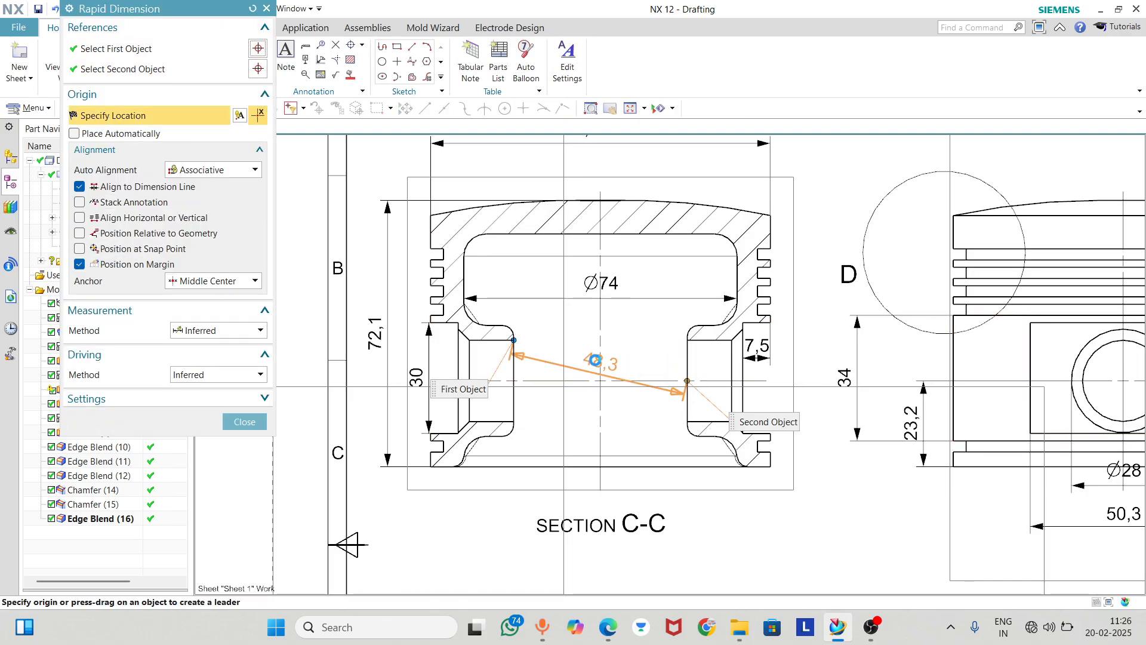
click(597, 404)
click(244, 422)
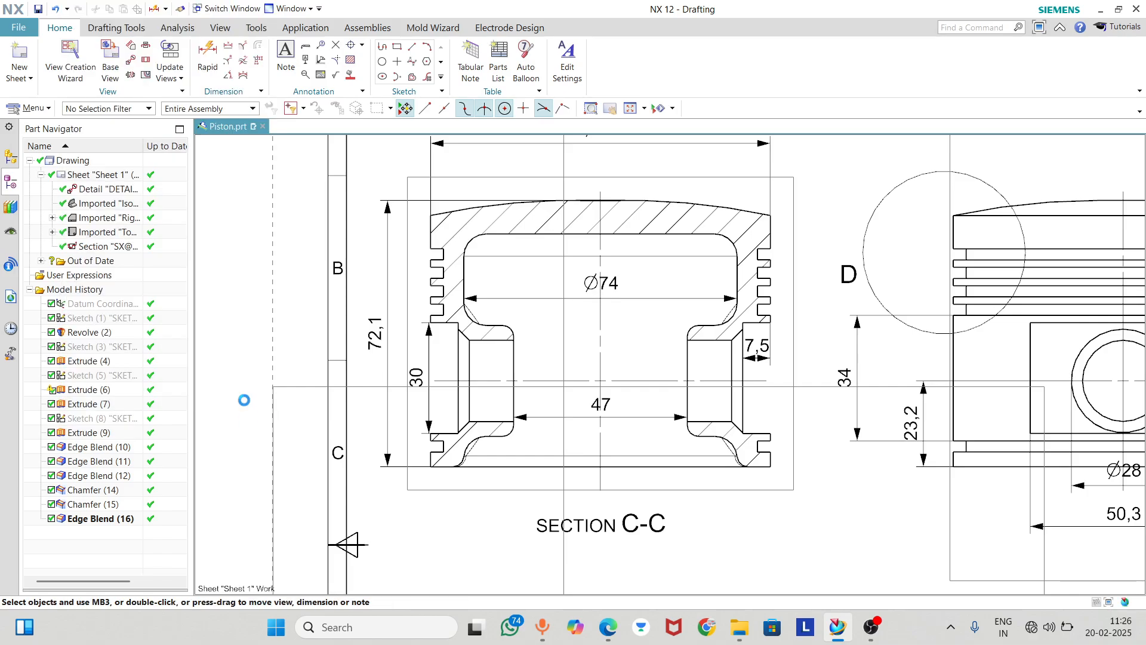
Dimension the outer height of the left pin boss beside its inner face, and move the boss gap dimension down below the bosses
click(206, 66)
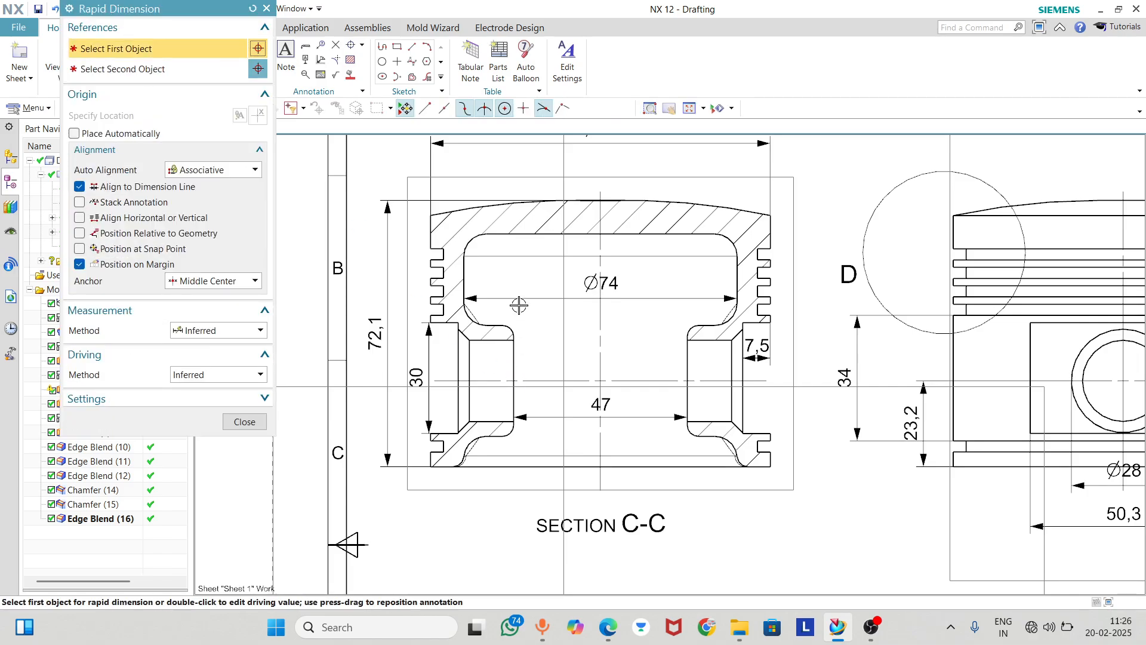
click(501, 325)
click(503, 439)
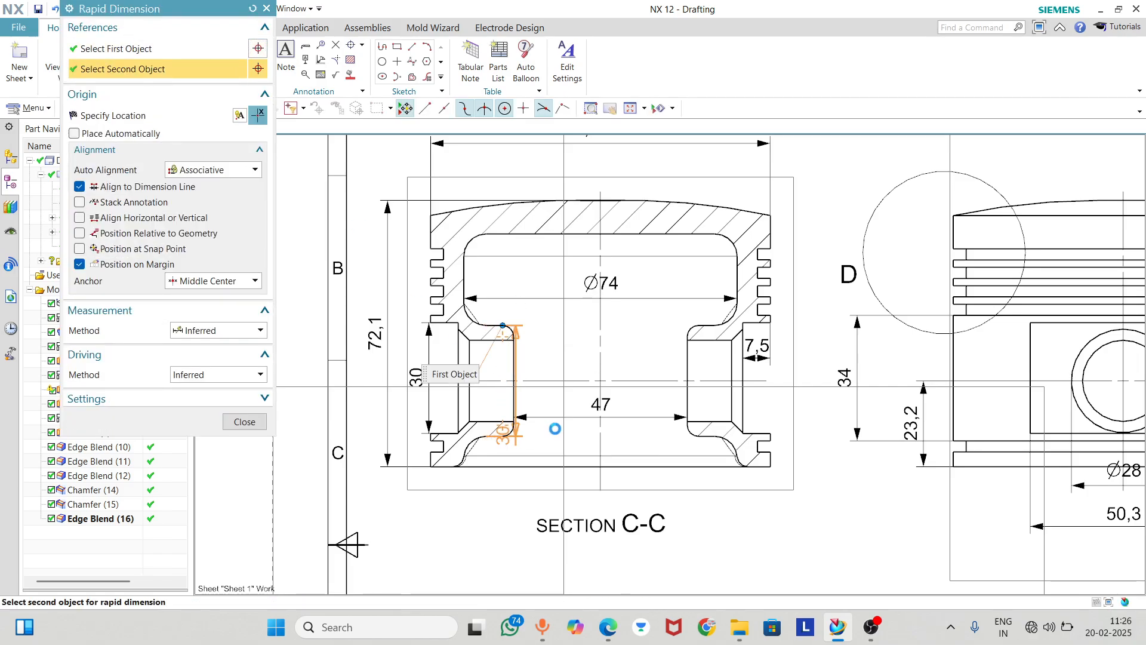
click(542, 382)
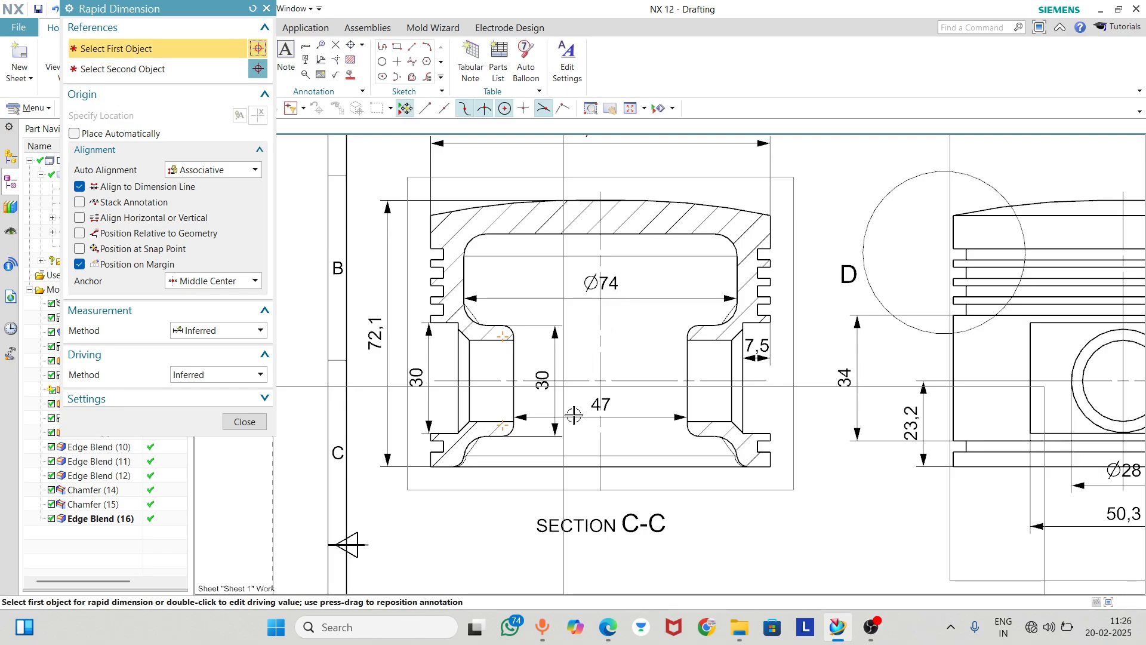
mouse_move(607, 433)
mouse_down()
mouse_move(609, 453)
mouse_move(588, 442)
mouse_up()
scroll(601, 351, down, 2)
scroll(295, 447, up, 2)
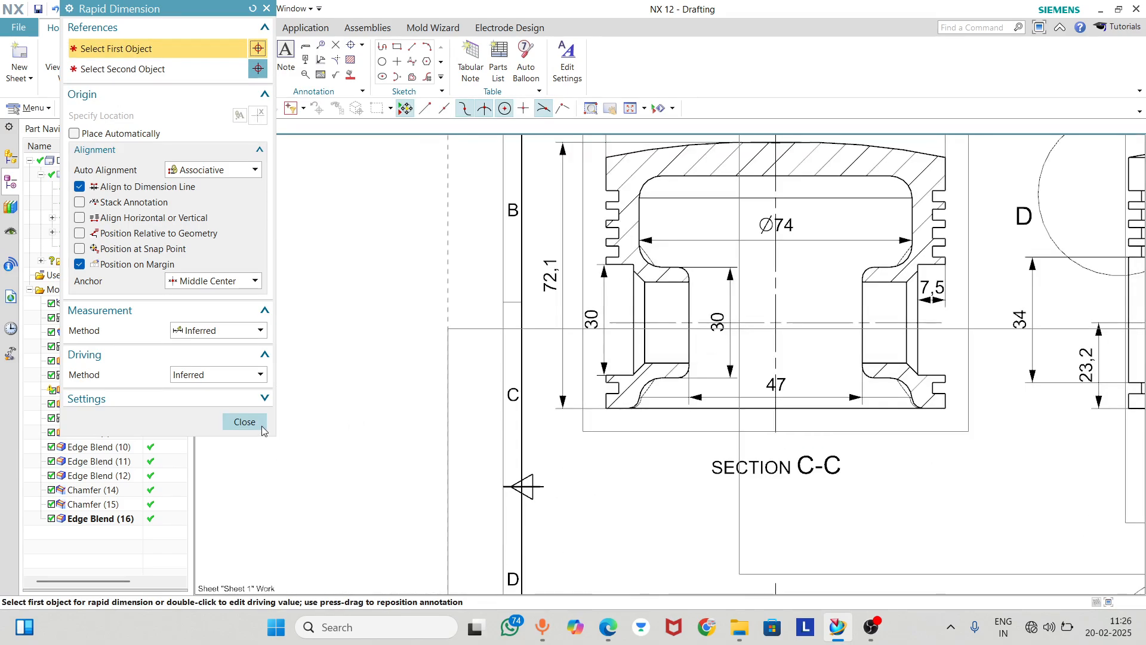
click(262, 428)
scroll(583, 386, up, 3)
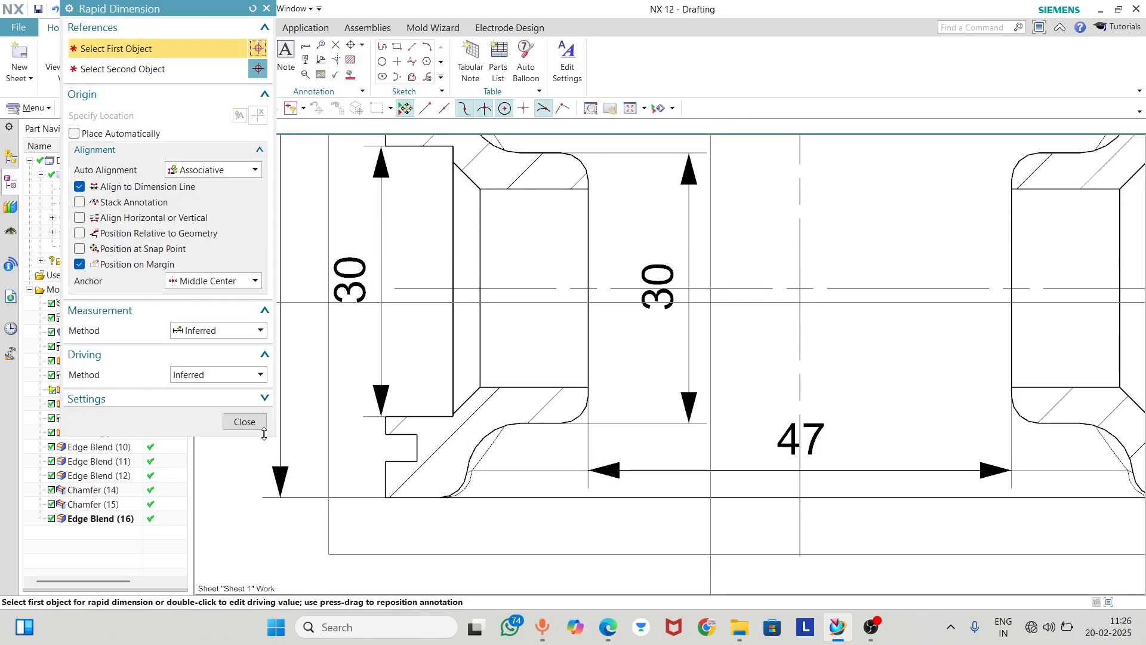
click(251, 419)
Add a radial dimension to the fillet beneath the left pin boss and place it below the piston's bottom edge
click(228, 61)
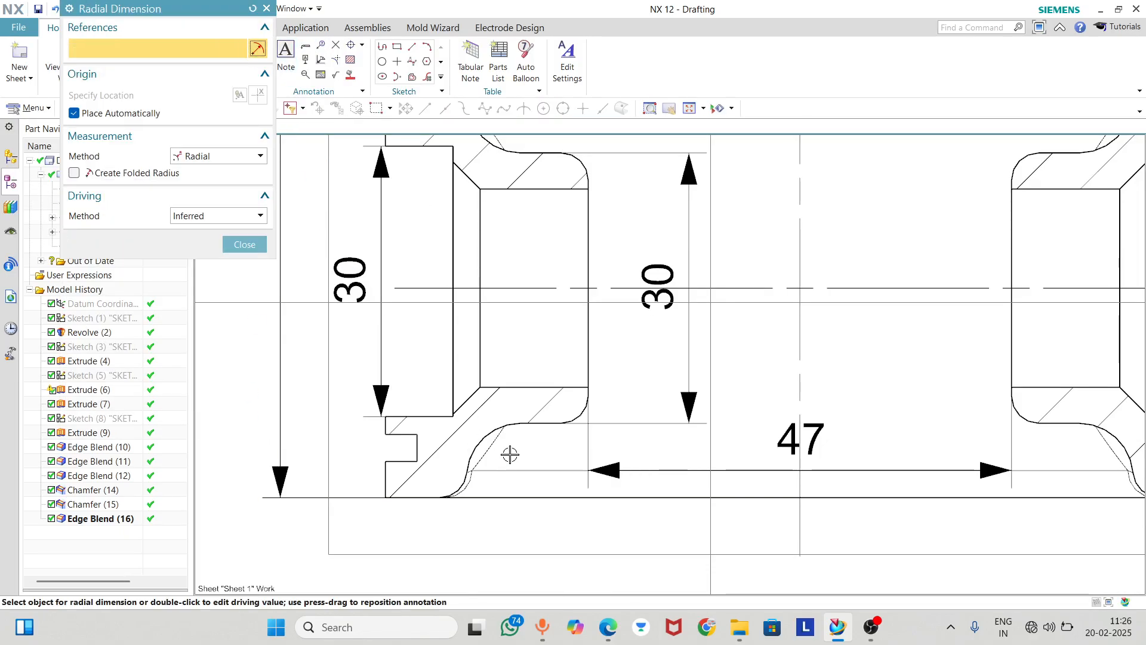
scroll(501, 427, down, 2)
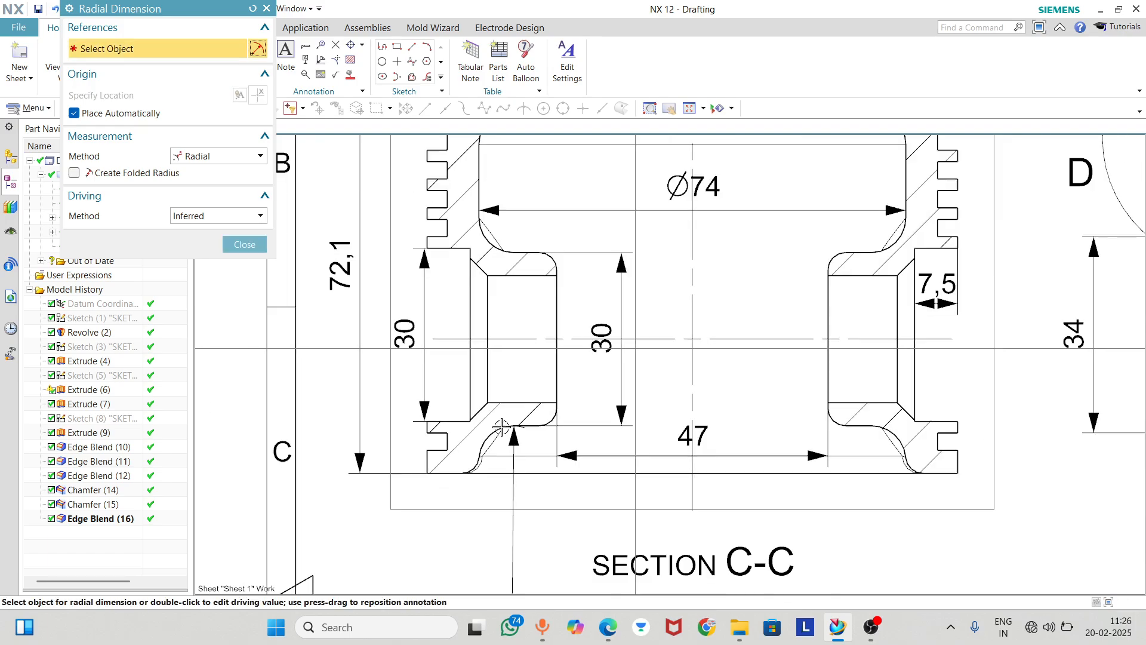
click(256, 241)
scroll(528, 507, down, 2)
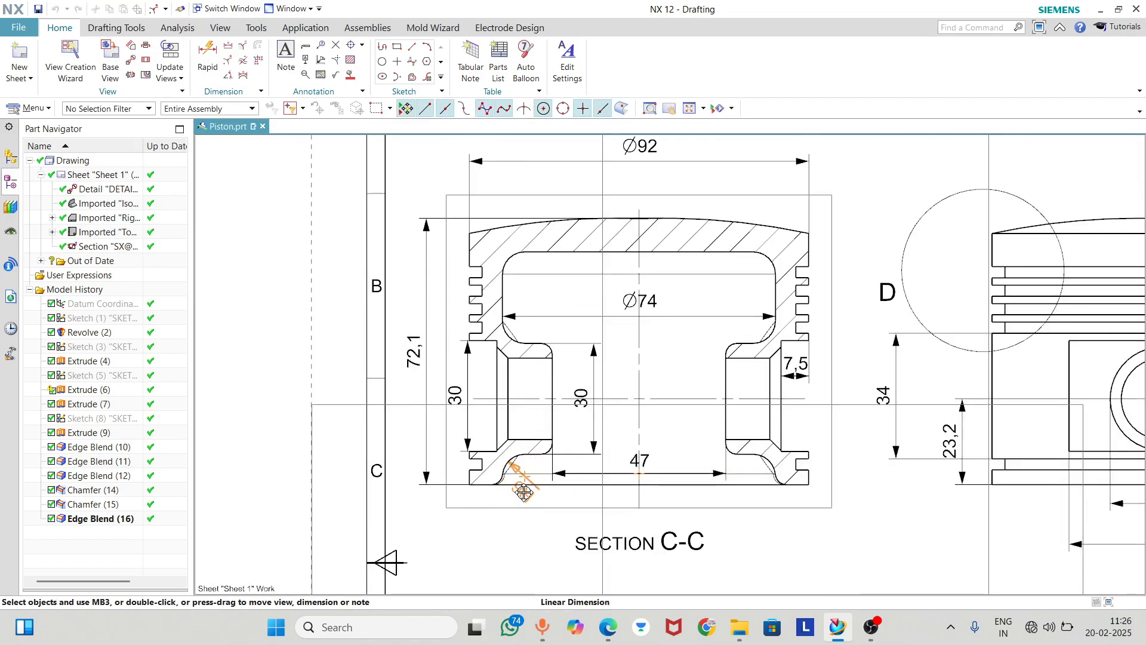
scroll(527, 477, up, 4)
mouse_move(523, 492)
mouse_down()
mouse_move(533, 388)
mouse_move(634, 364)
mouse_move(619, 352)
mouse_move(549, 468)
mouse_move(613, 518)
mouse_up()
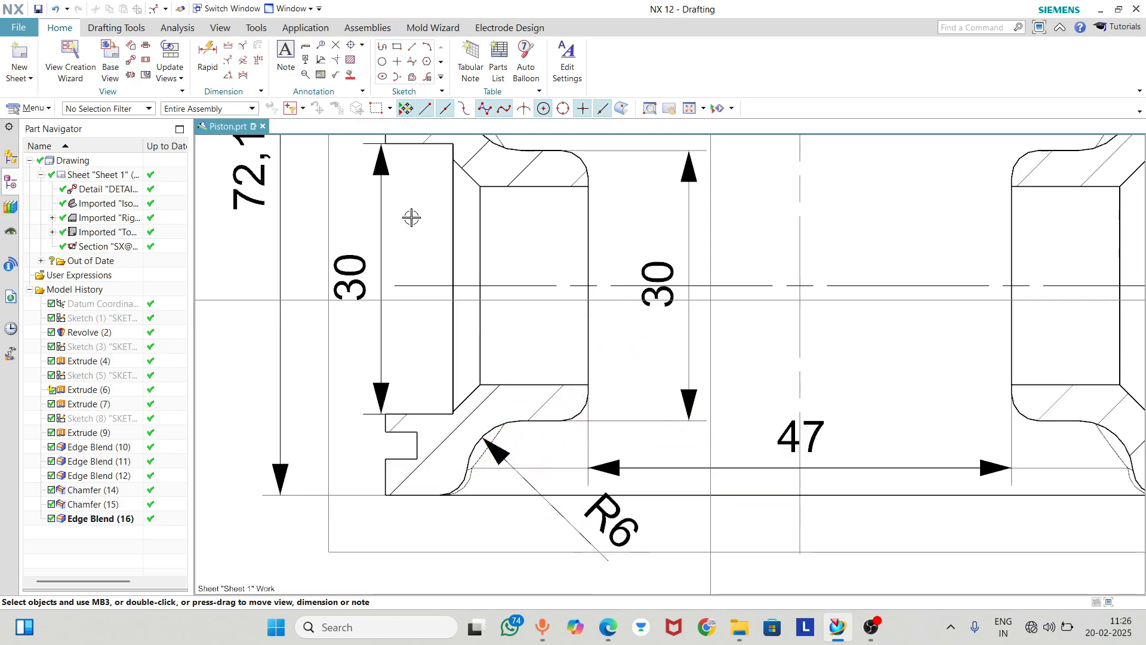
Try aligned text and text above the dimension line on the R6 fillet dimension, with its label moved beside the boss gap dimension
double_click(585, 533)
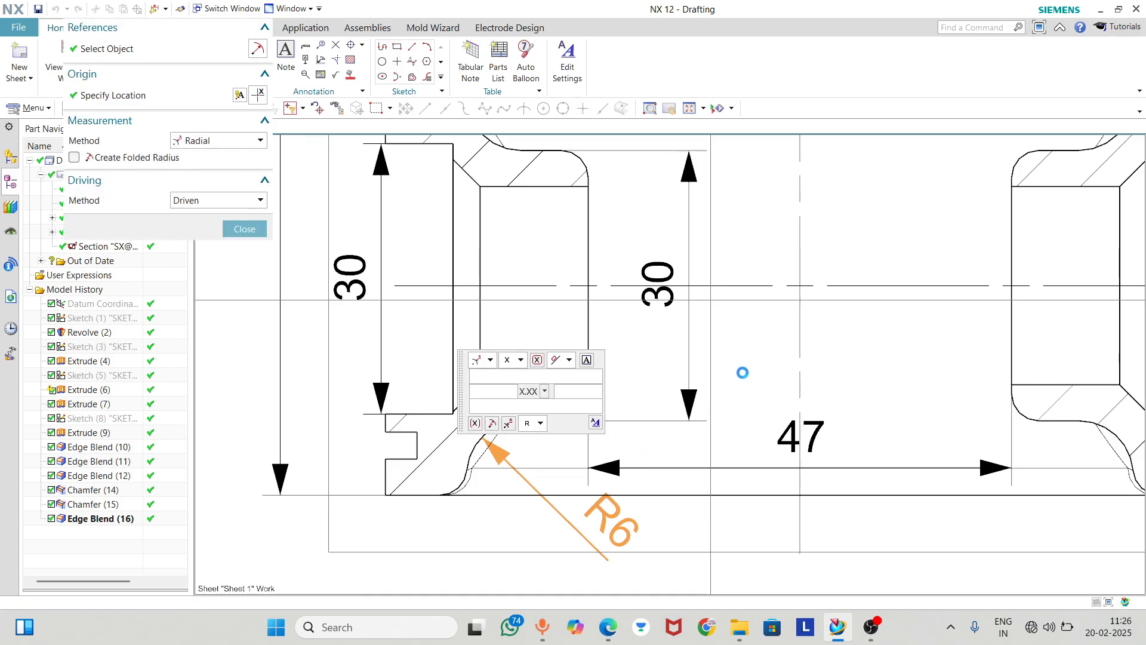
click(567, 360)
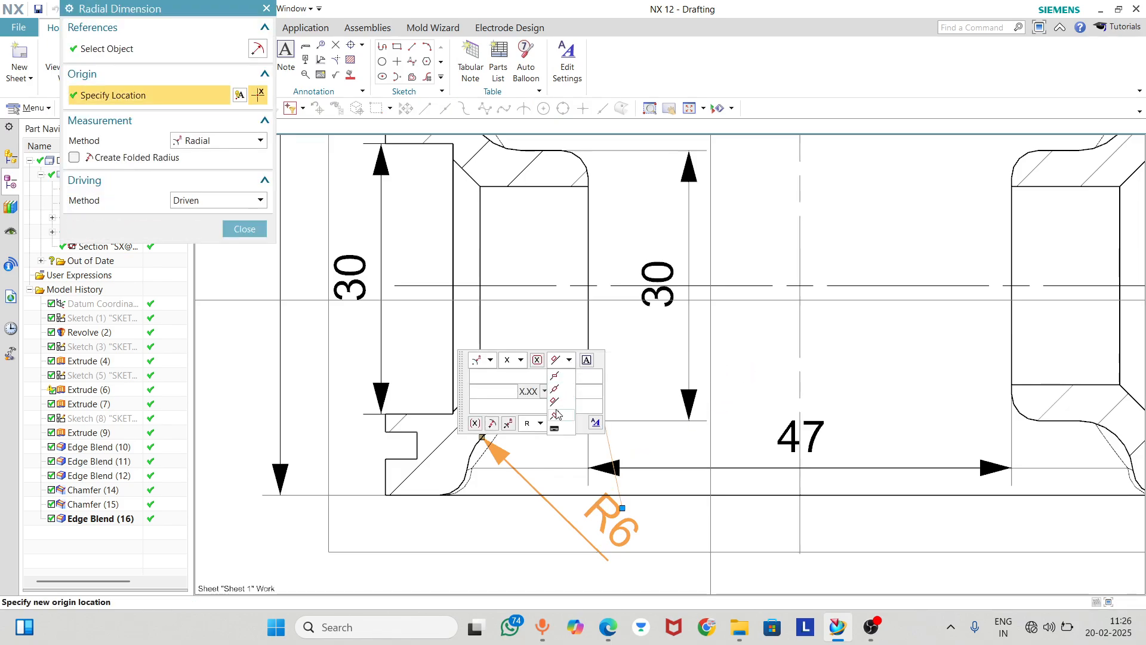
click(555, 391)
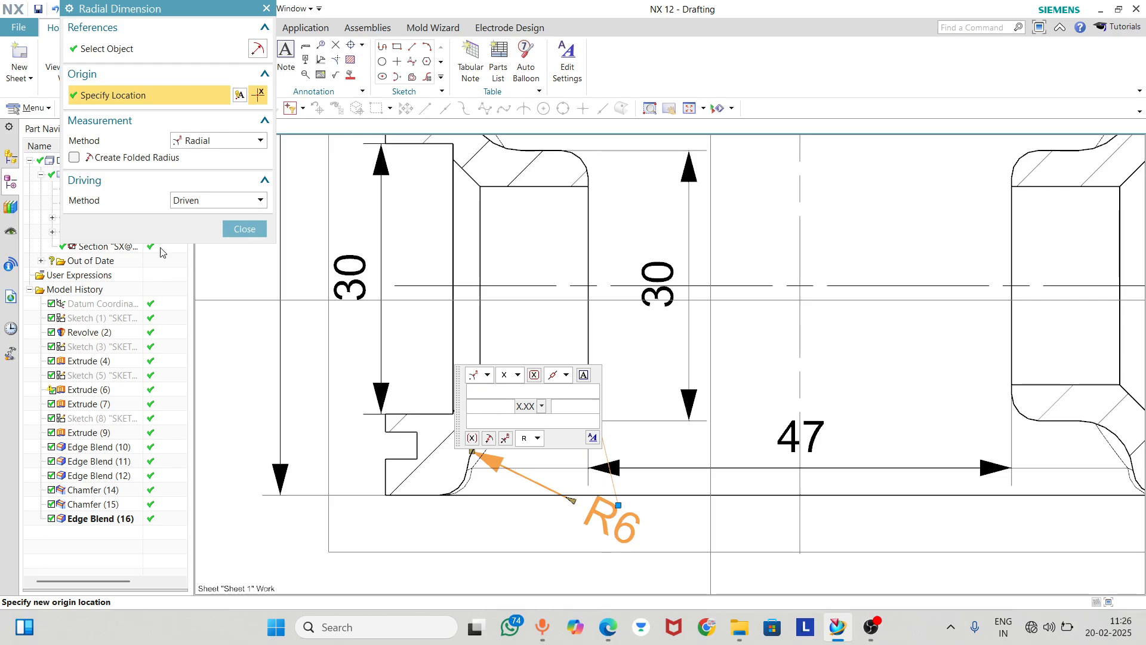
click(242, 229)
drag(605, 504, 639, 430)
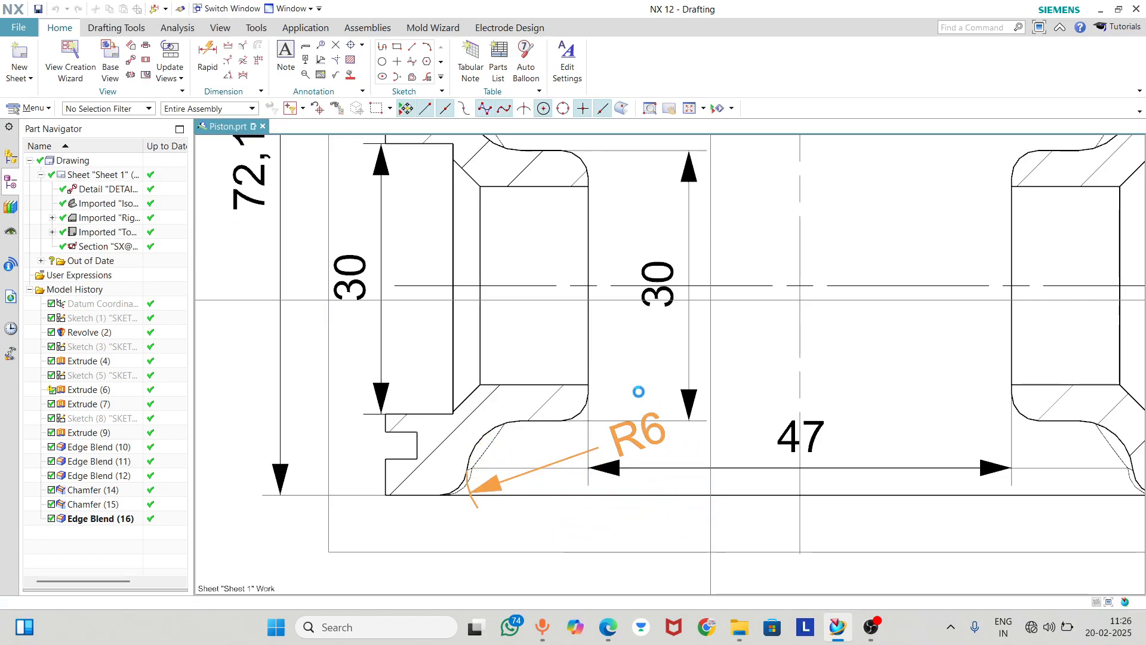
click(567, 508)
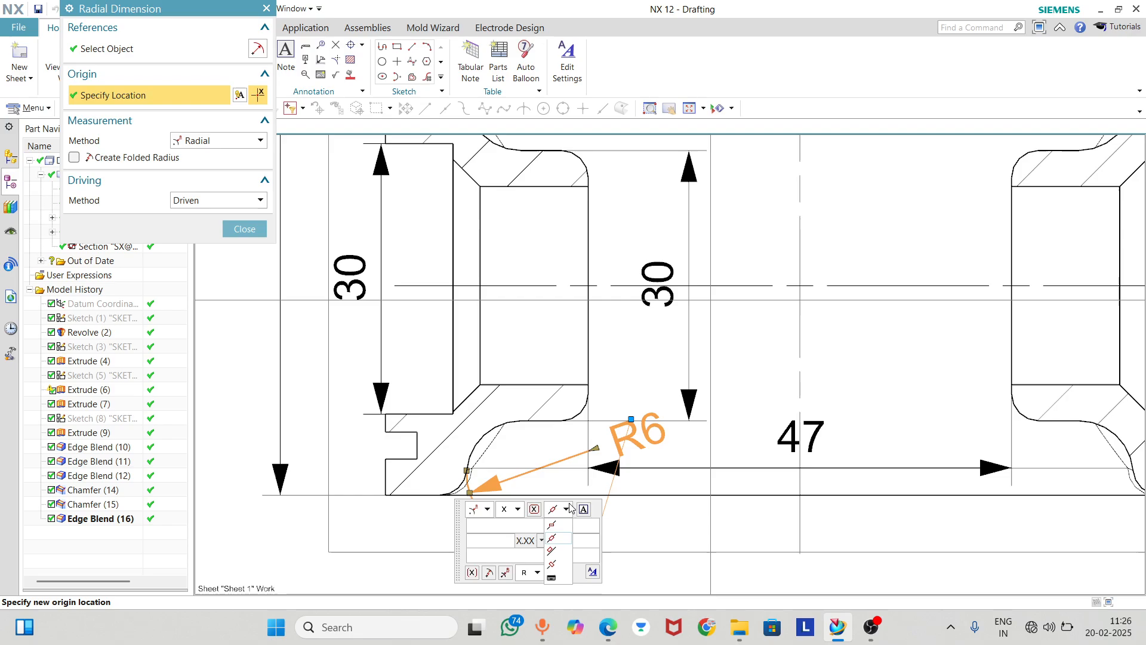
click(555, 550)
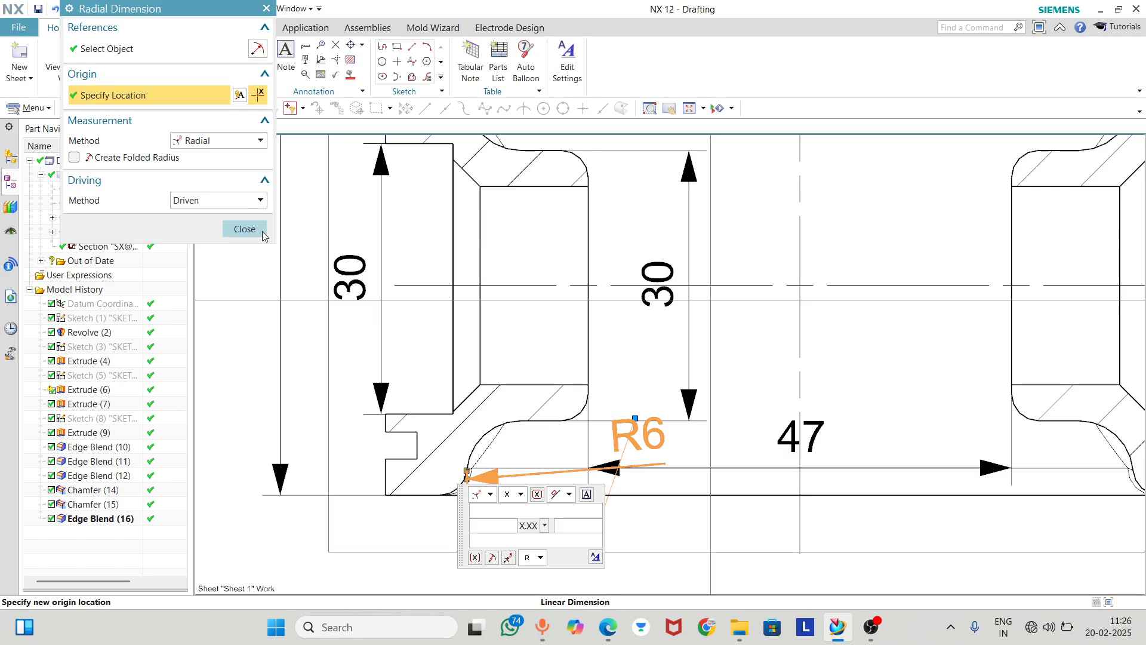
click(244, 229)
Set the R6 fillet dimension to horizontal text and place its label below the section's bottom edge, beneath the boss gap dimension
drag(619, 514, 594, 525)
double_click(594, 523)
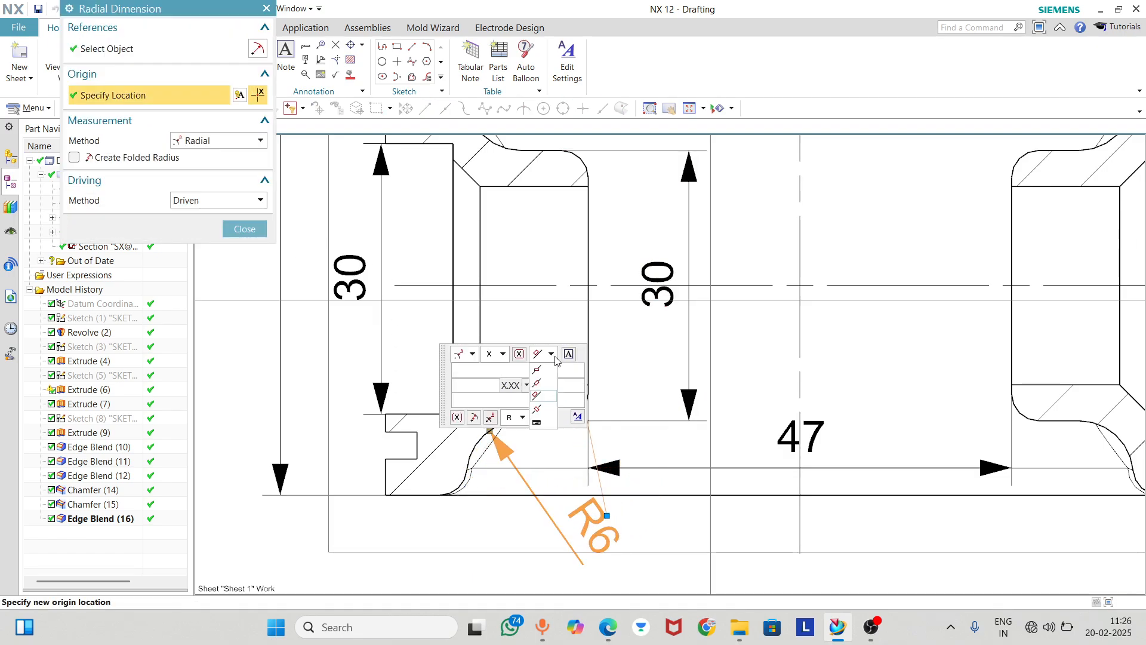
click(536, 369)
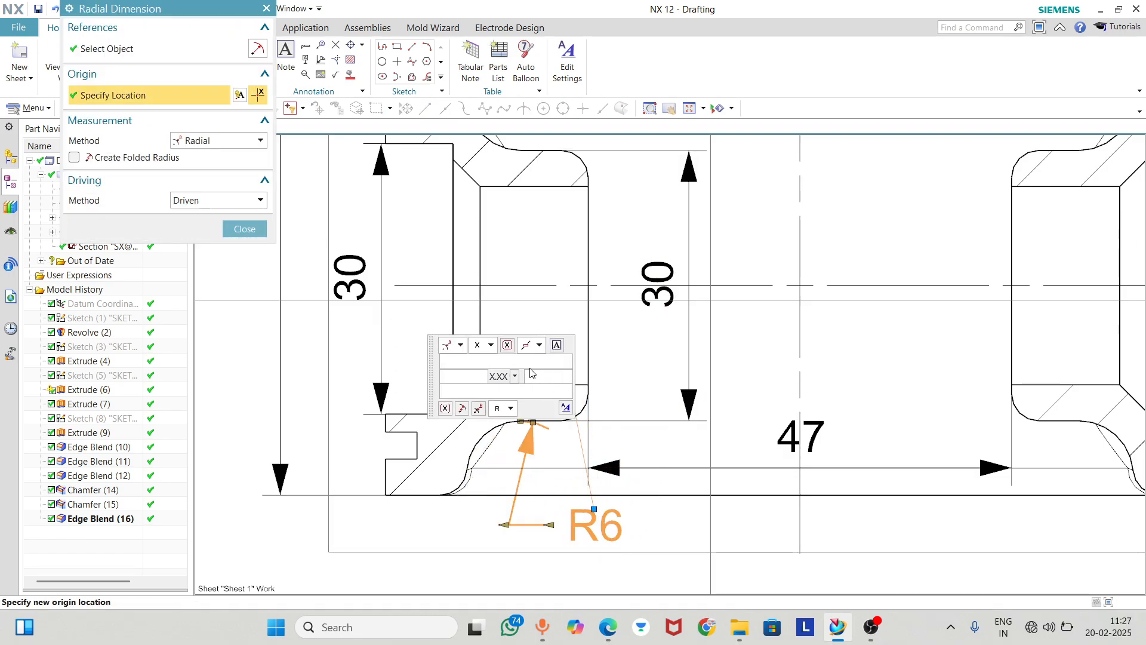
click(257, 236)
drag(594, 525, 671, 522)
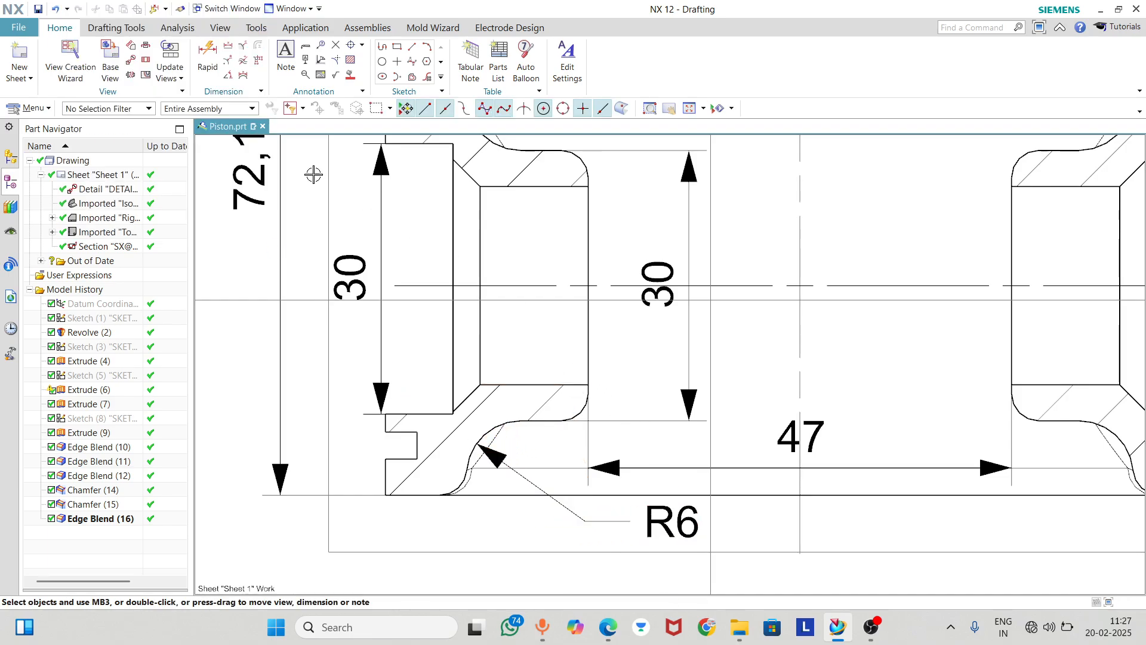
Try to dimension the radius of the left pin boss's rounded lower inner corner
click(208, 60)
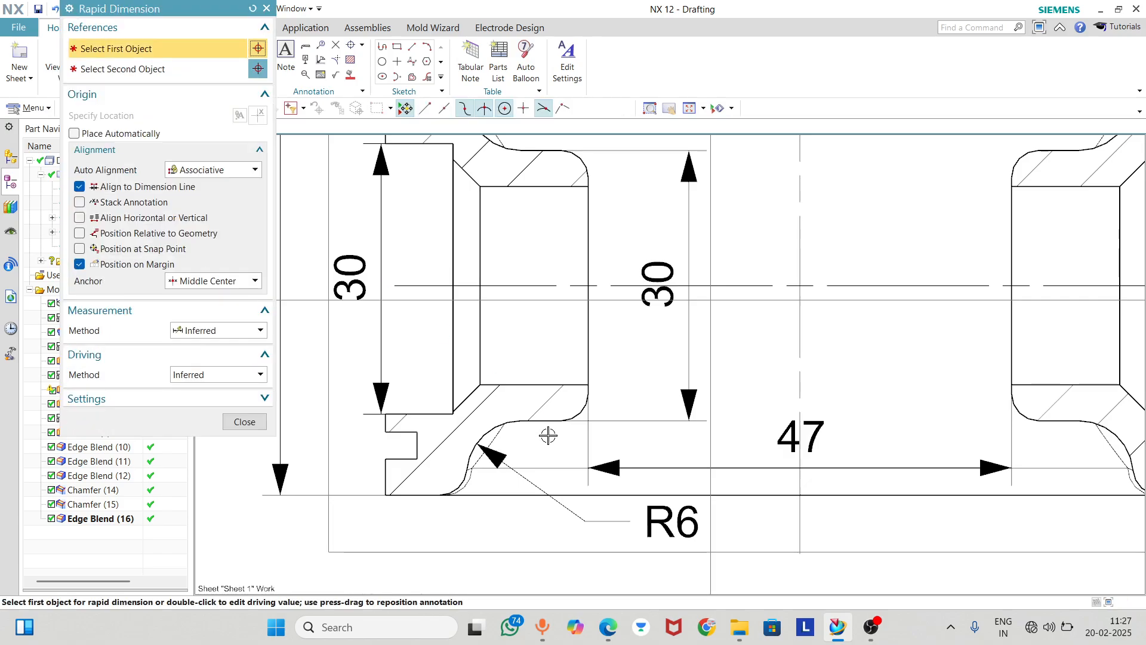
click(576, 416)
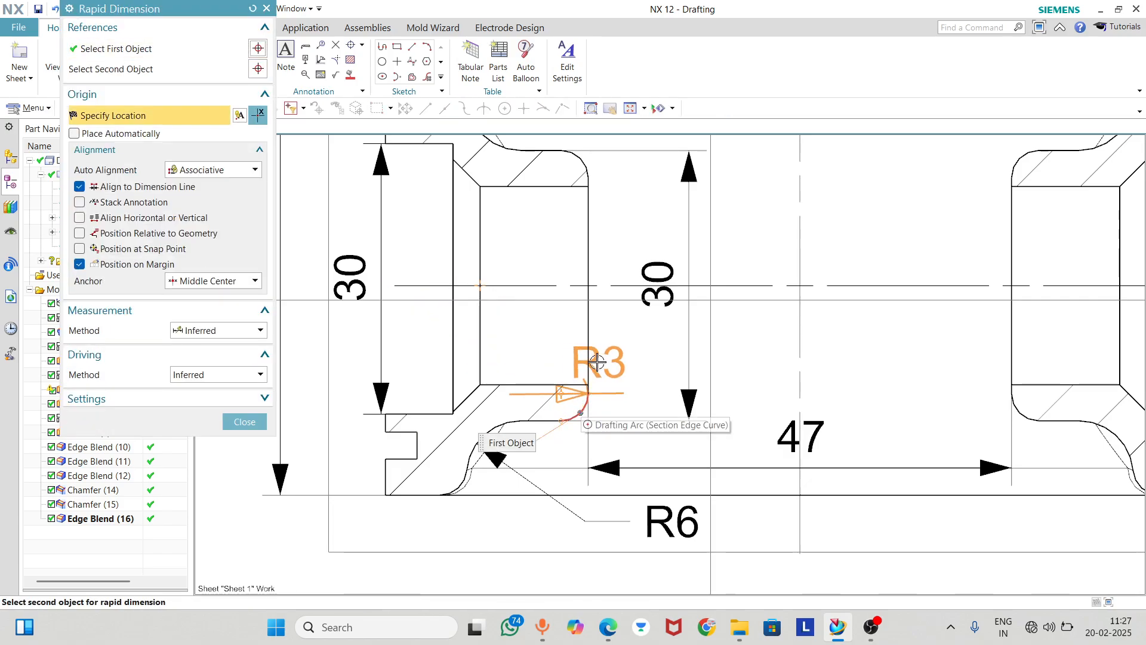
click(658, 347)
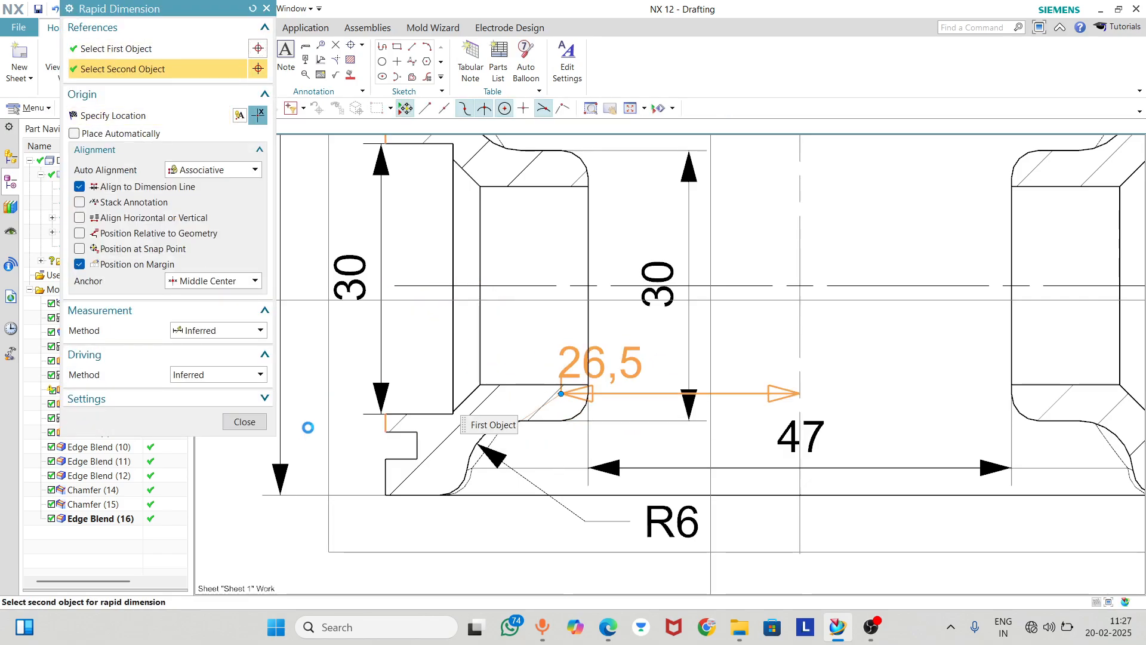
click(258, 422)
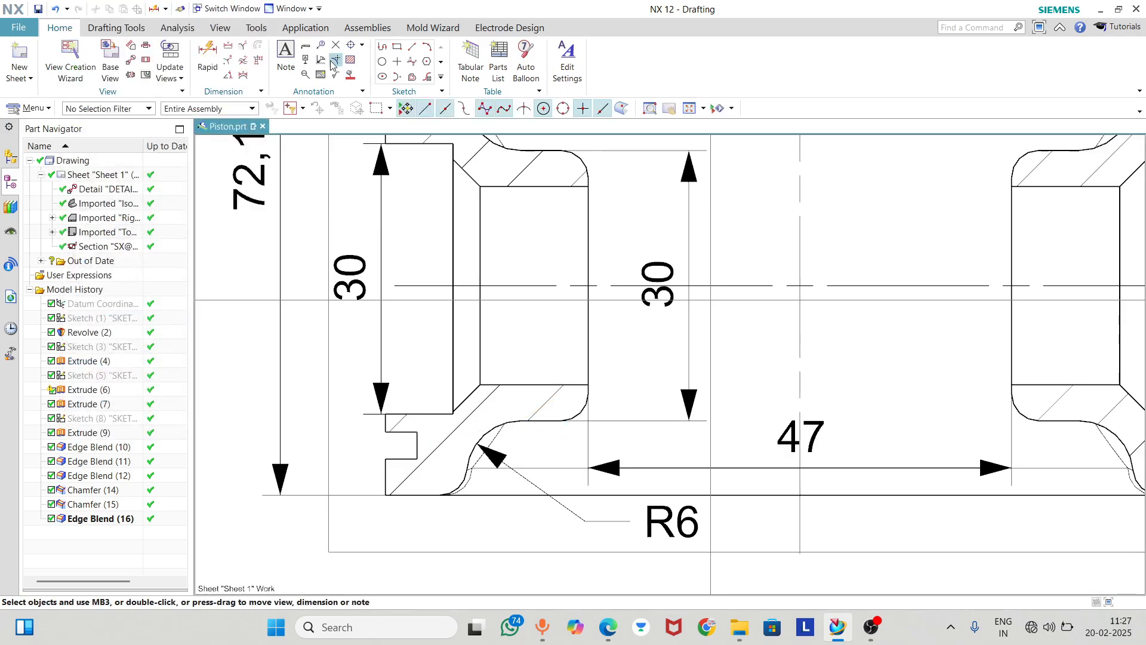
Add a radial dimension to the left pin boss's rounded lower inner corner, with its label beside the 30 mm boss height dimension
click(243, 62)
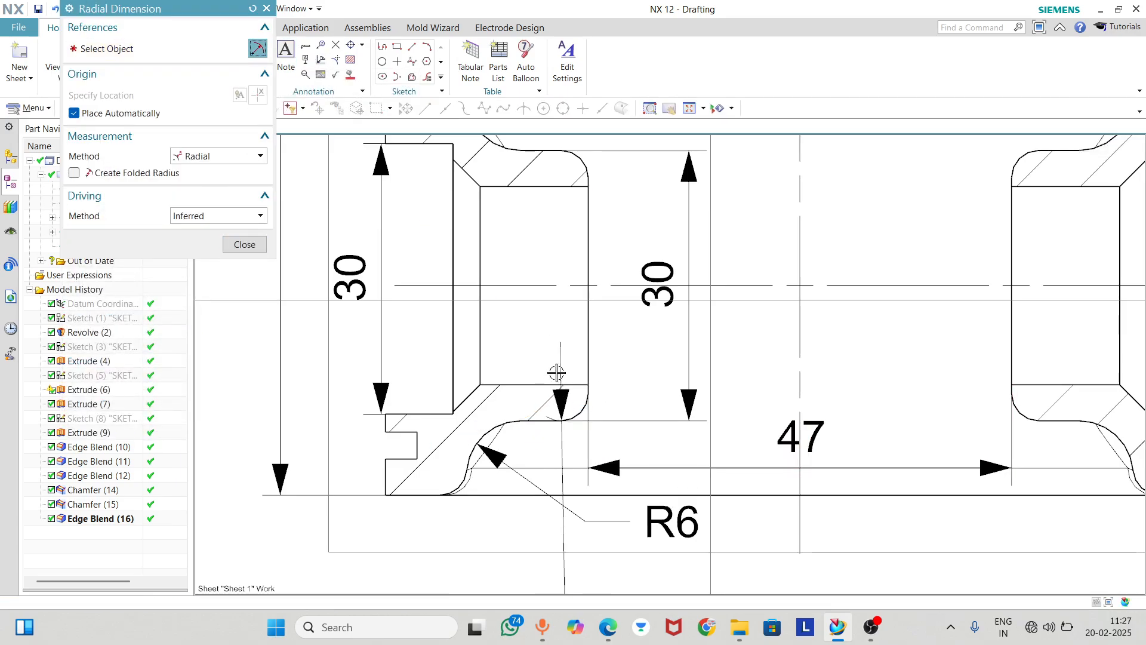
scroll(564, 335, up, 3)
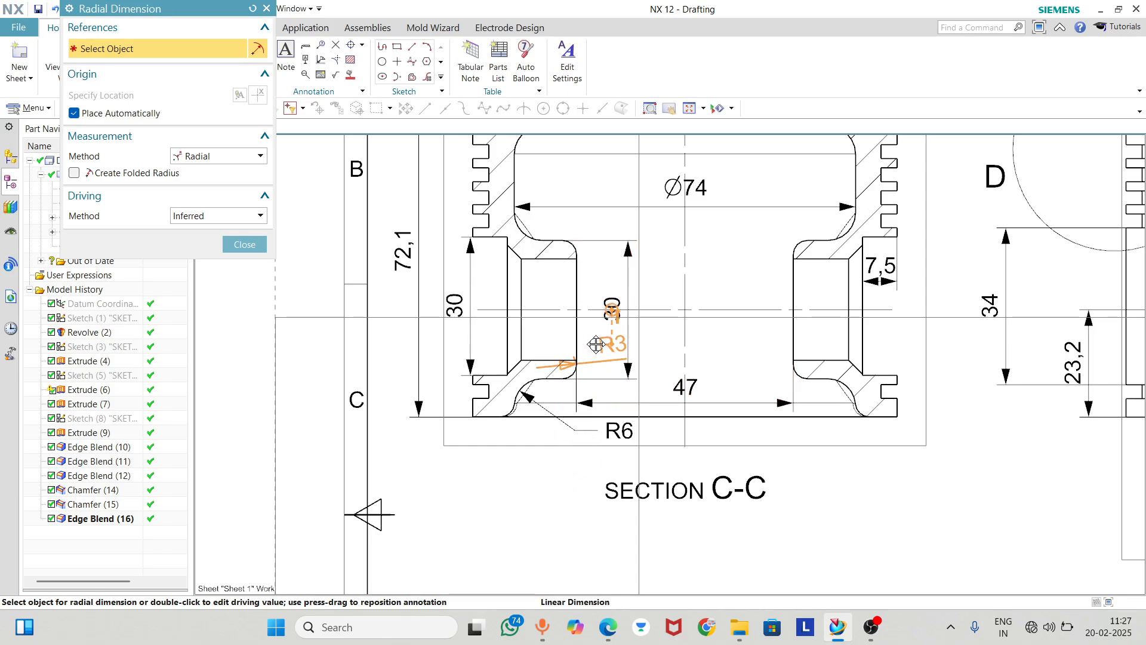
click(596, 345)
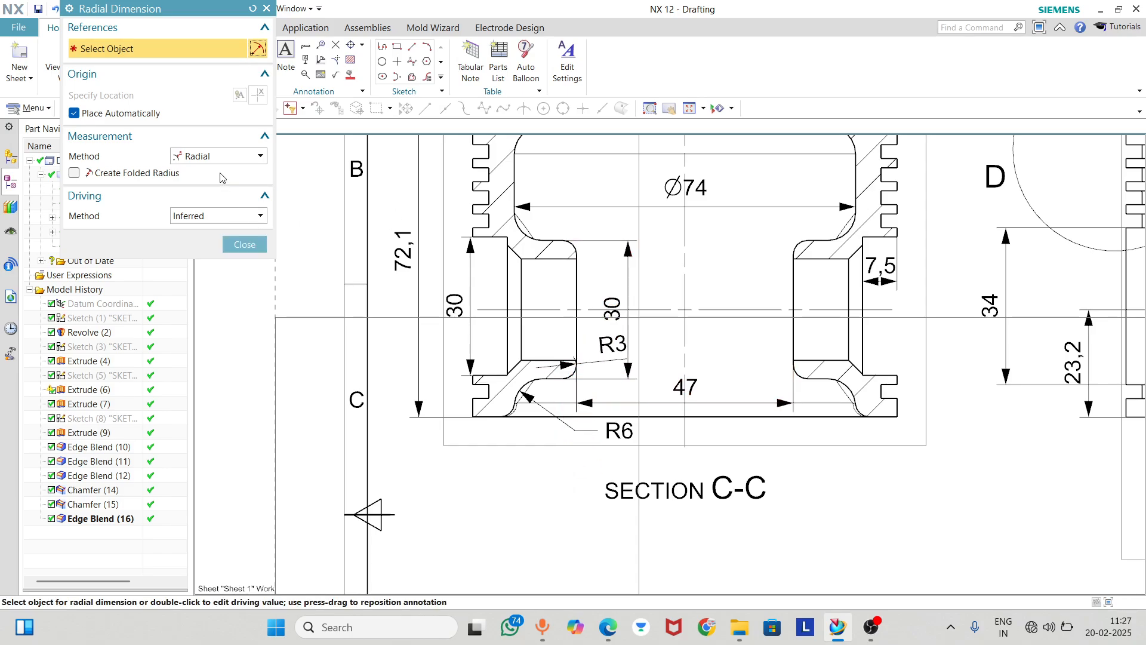
click(227, 242)
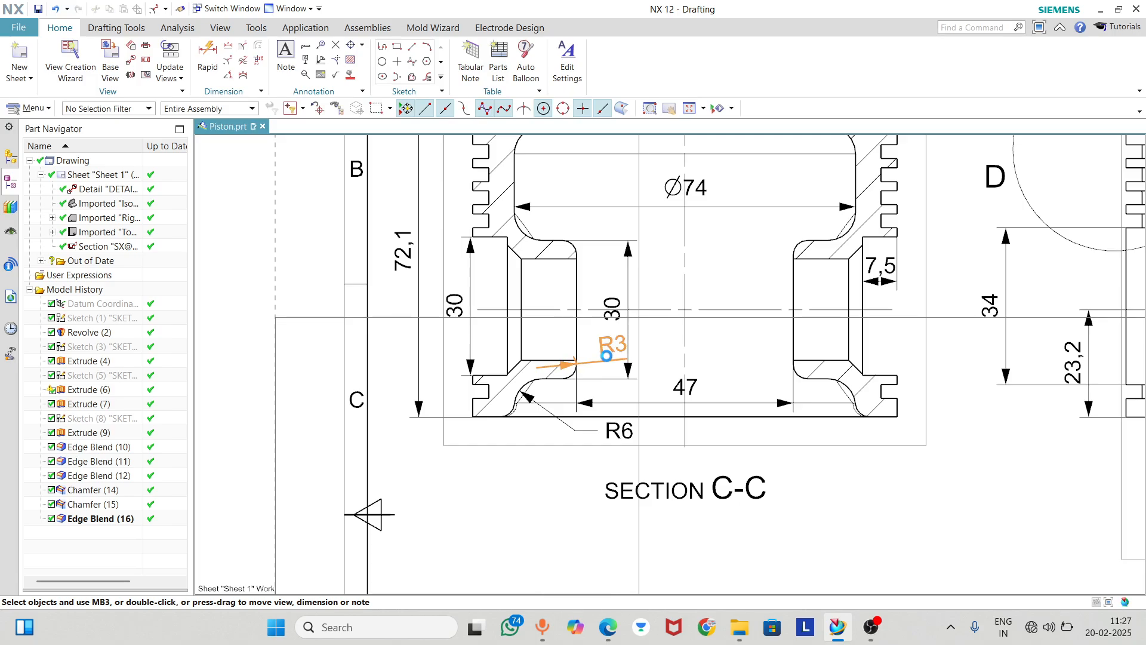
Try text aligned to the dimension line on the R3 boss corner dimension, with its label moved closer to the boss
double_click(605, 355)
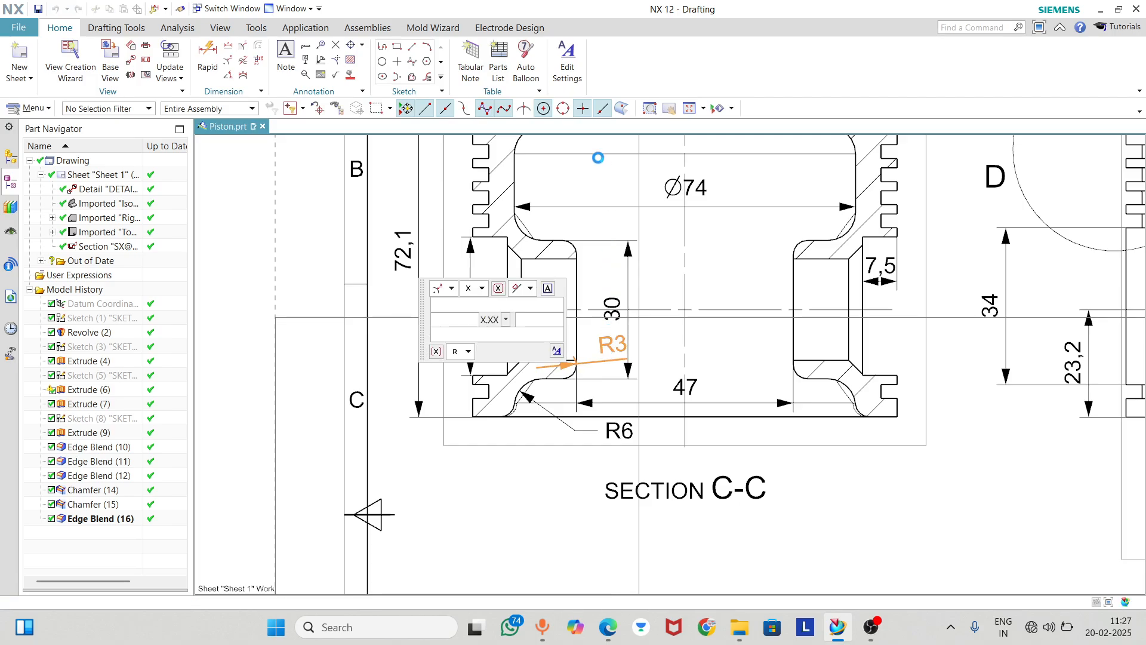
click(527, 289)
click(518, 318)
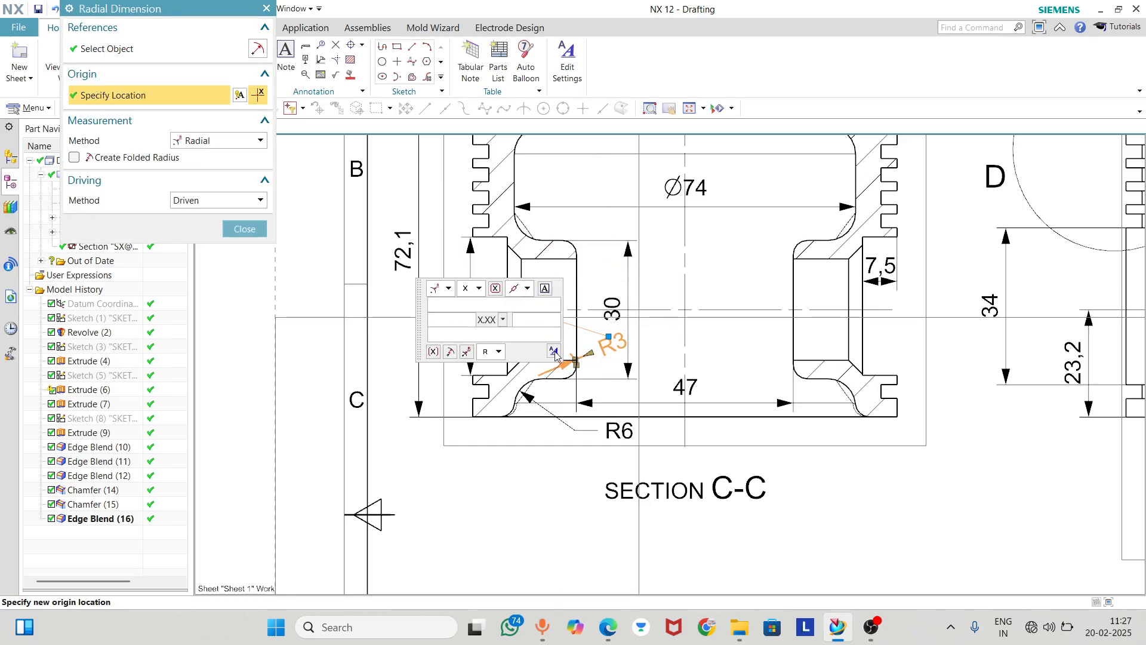
click(244, 229)
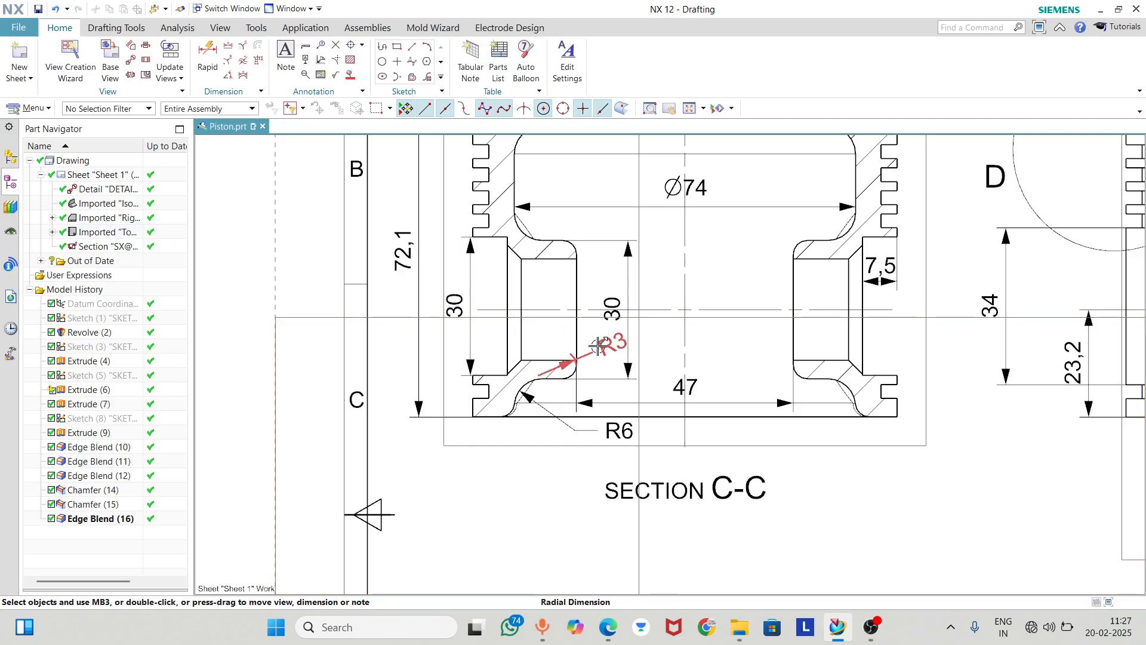
mouse_move(612, 341)
mouse_down()
mouse_move(621, 335)
mouse_move(591, 364)
mouse_move(597, 350)
mouse_up()
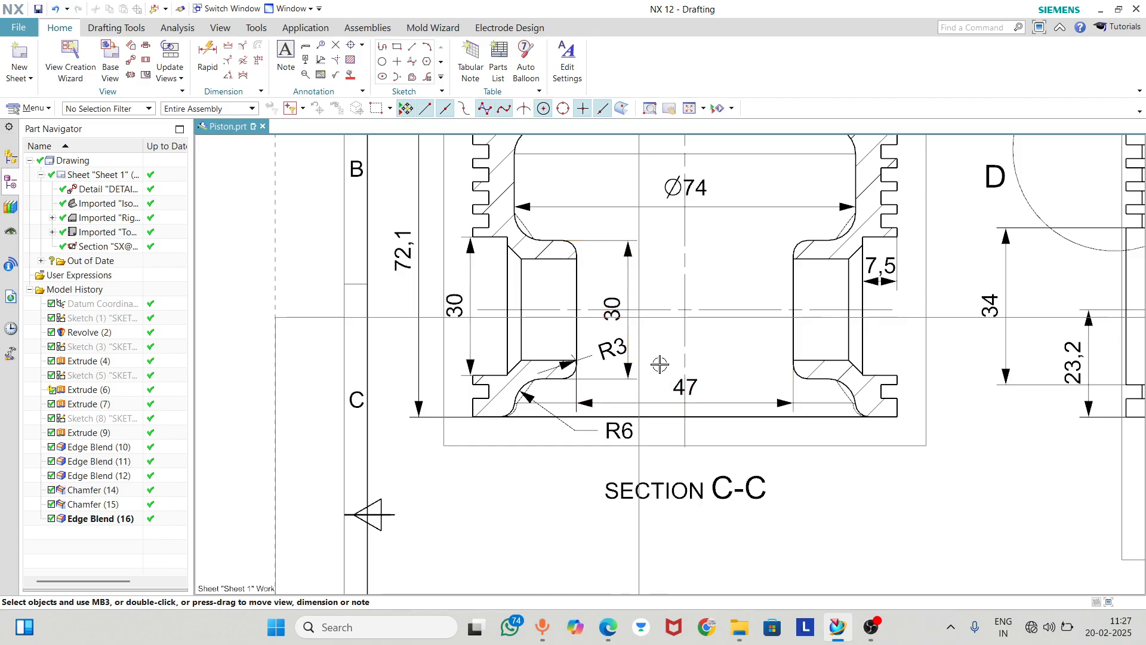
Set the R3 boss corner dimension to horizontal text and place its label below the boss, just above the R6 label
double_click(612, 348)
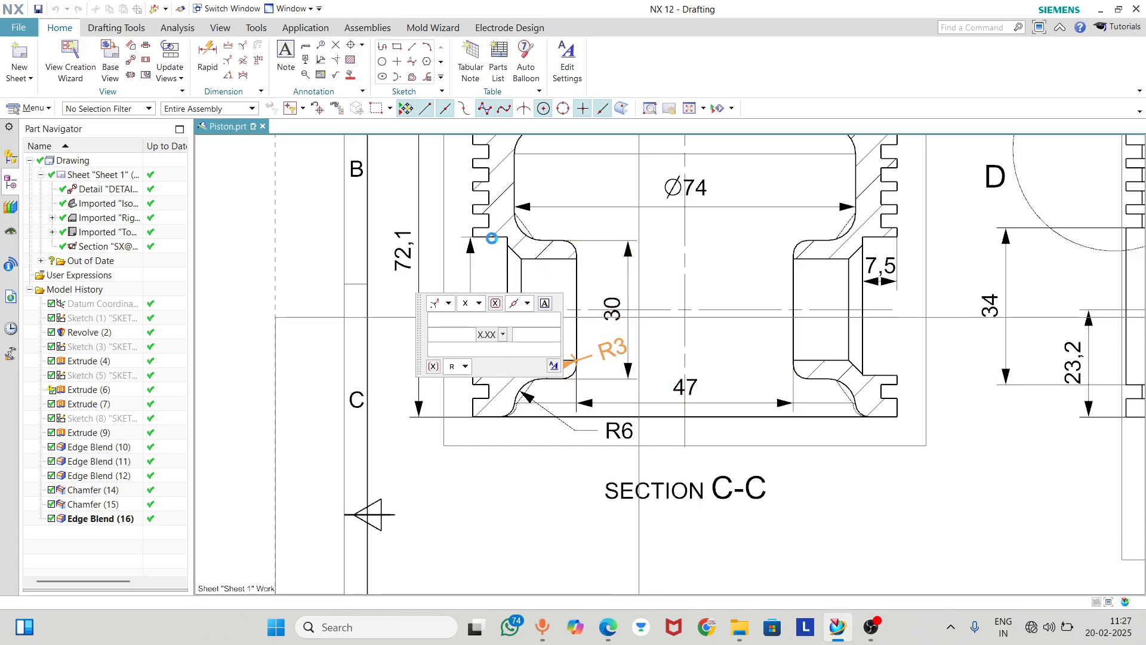
click(520, 323)
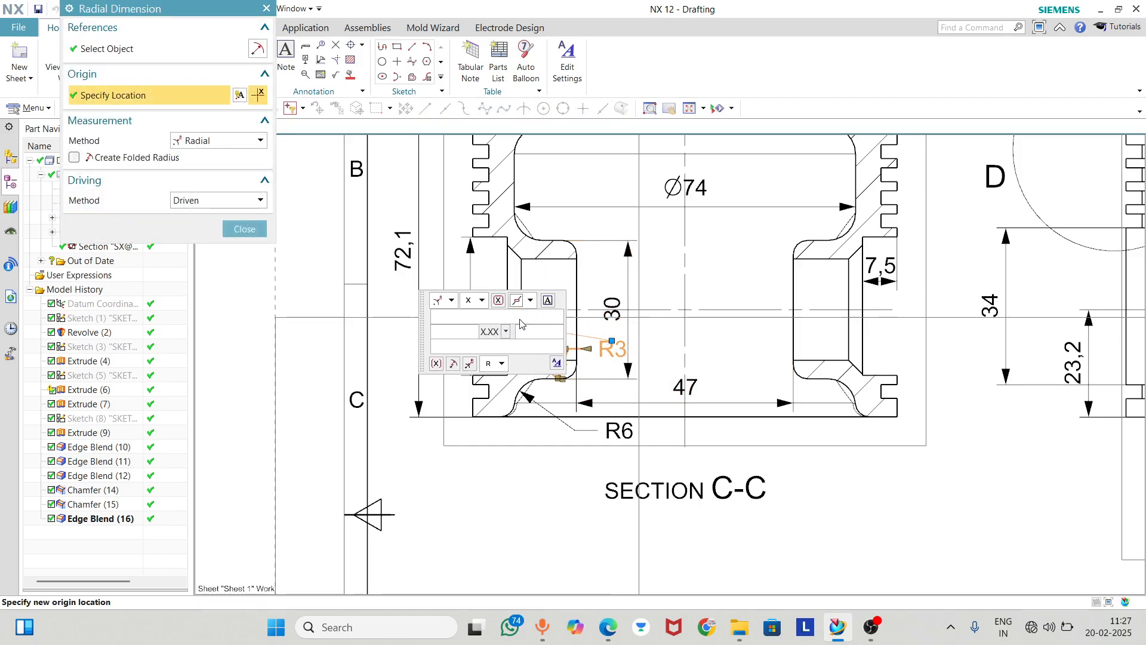
click(244, 229)
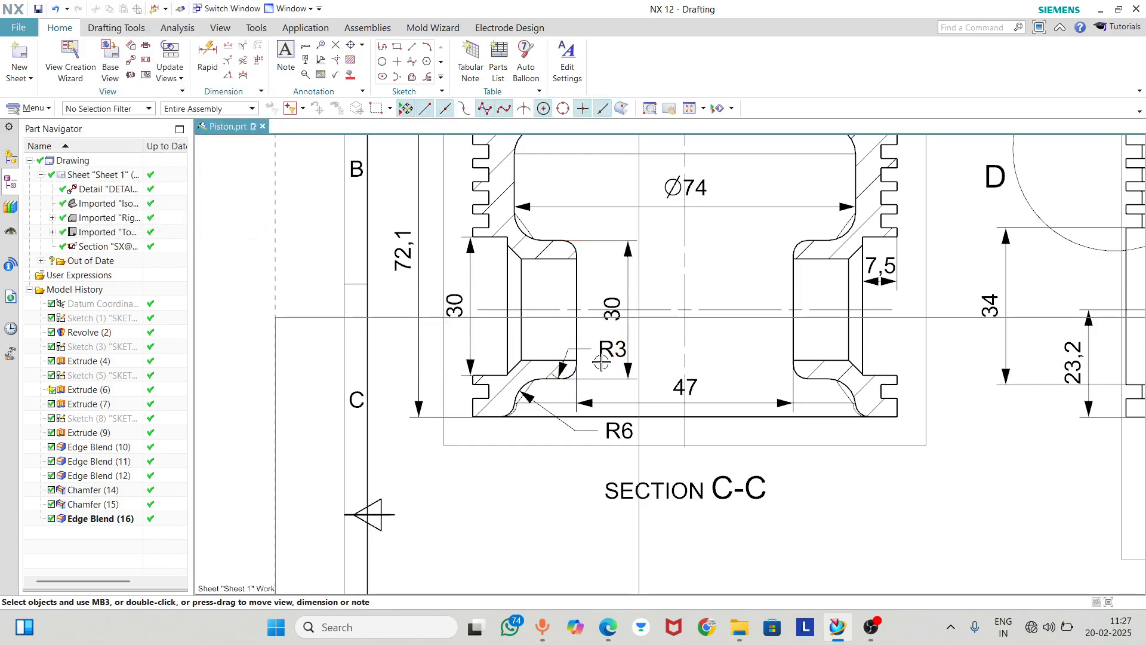
drag(609, 350, 622, 391)
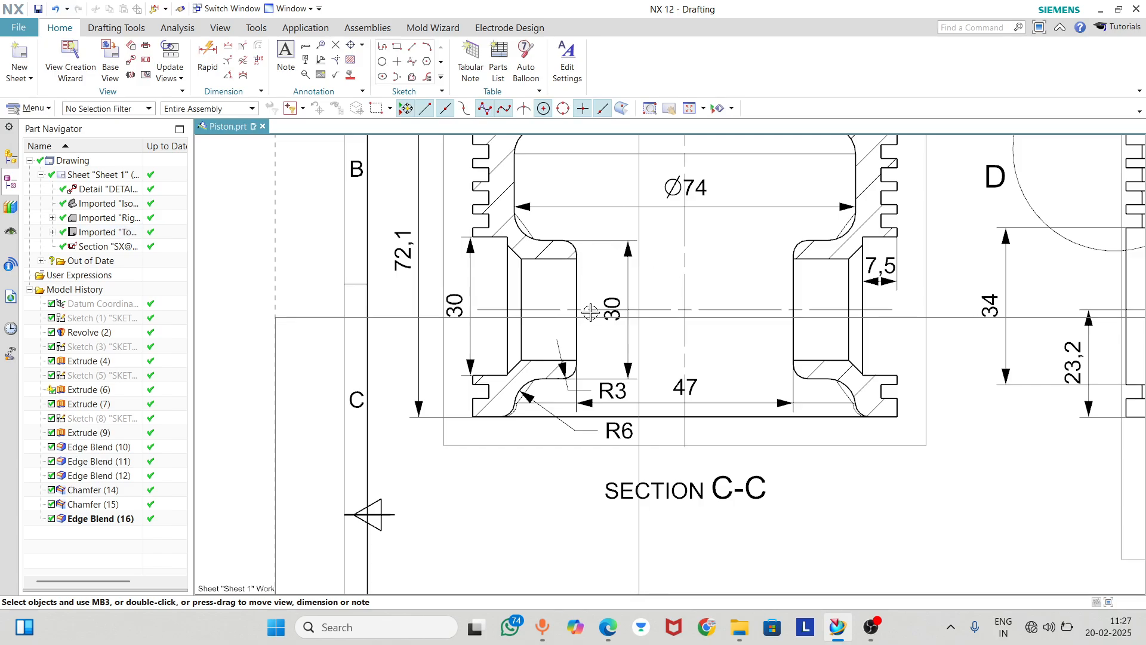
Dimension the radius of the cavity's upper right corner in section C-C, placing the label outside the piston near its crown
scroll(535, 368, down, 2)
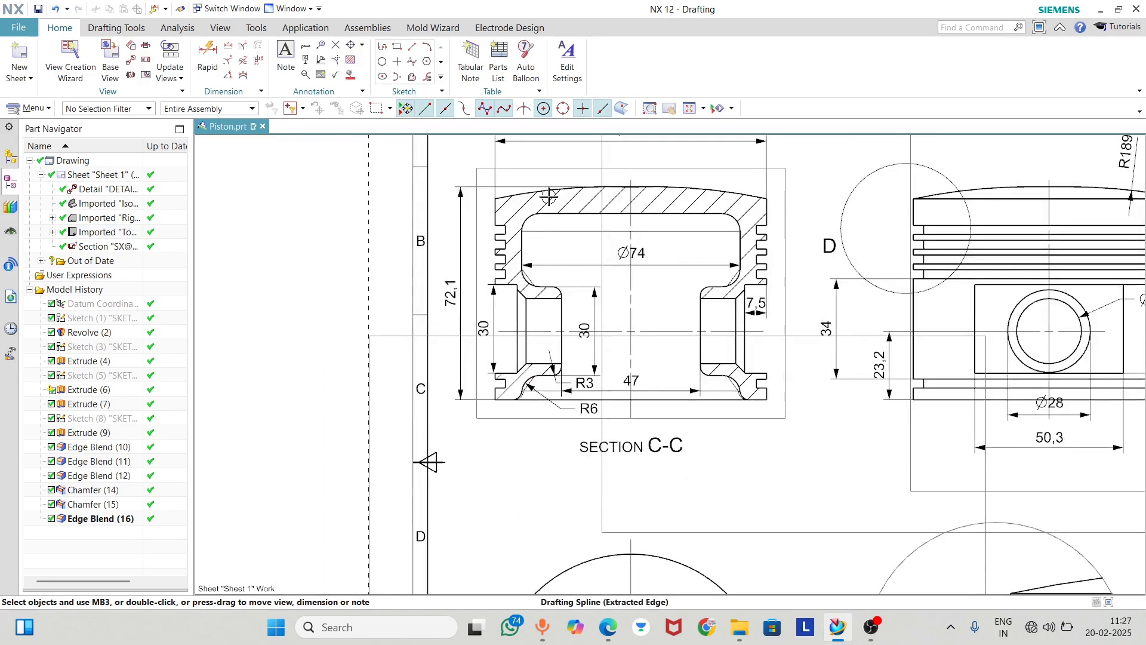
scroll(525, 235, up, 4)
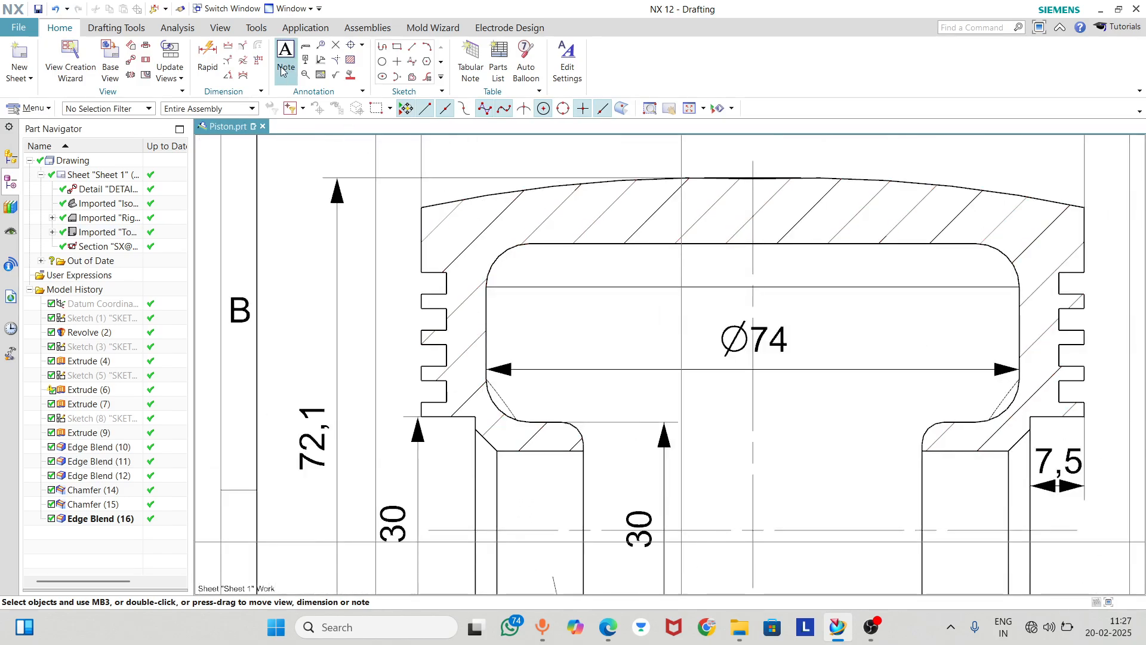
scroll(492, 310, down, 4)
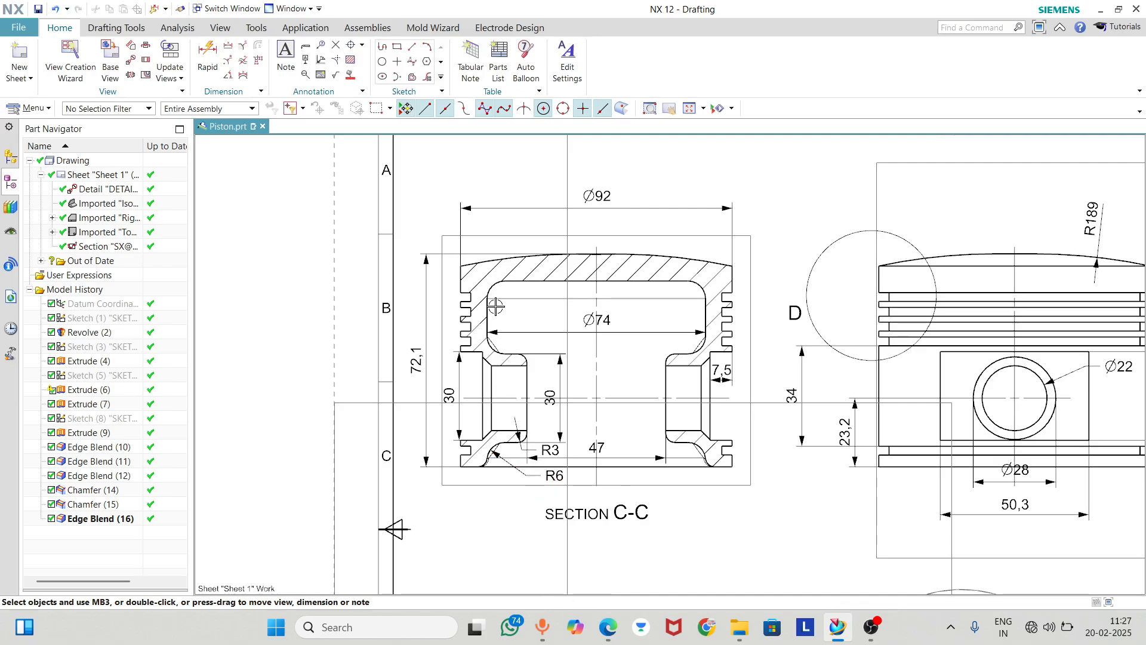
click(207, 57)
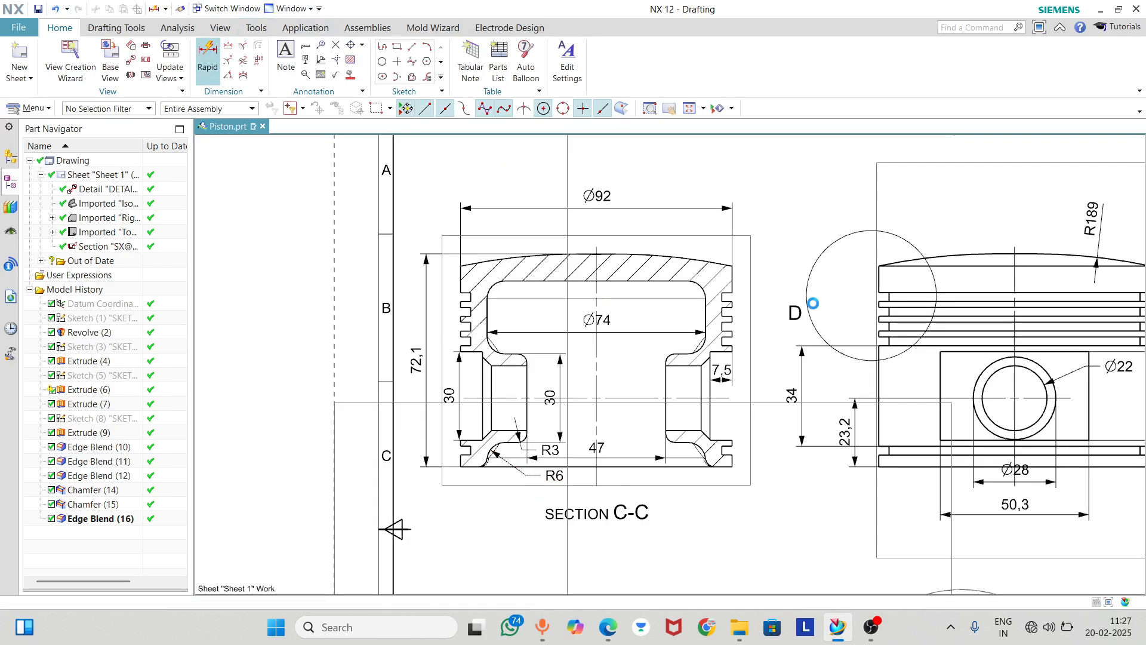
click(698, 288)
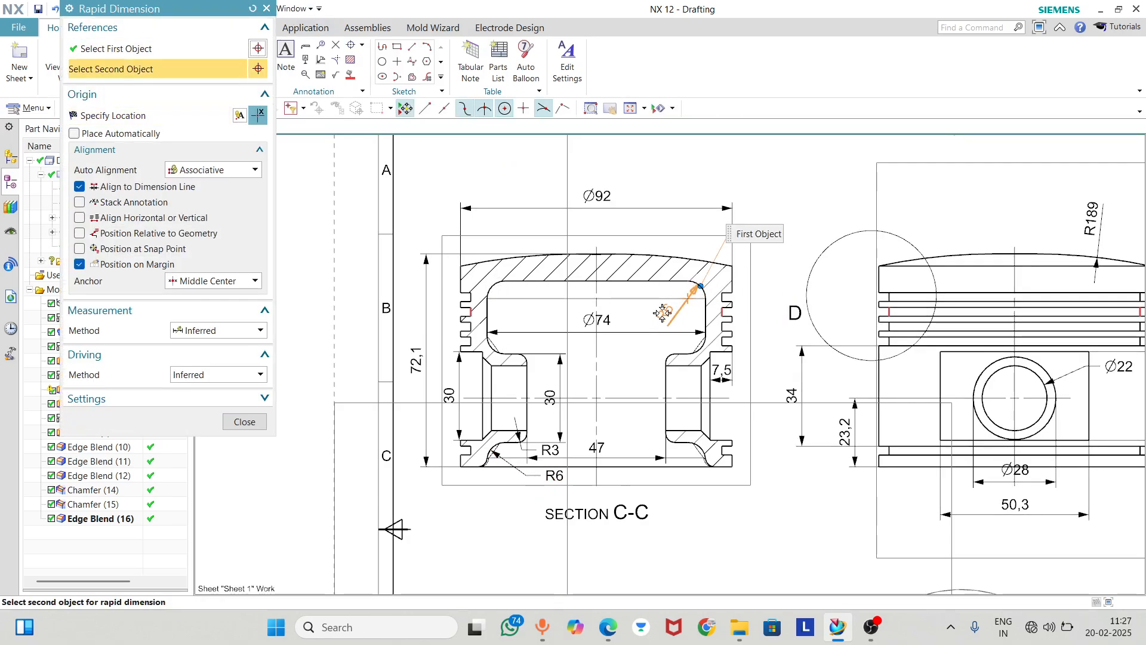
middle_click(663, 313)
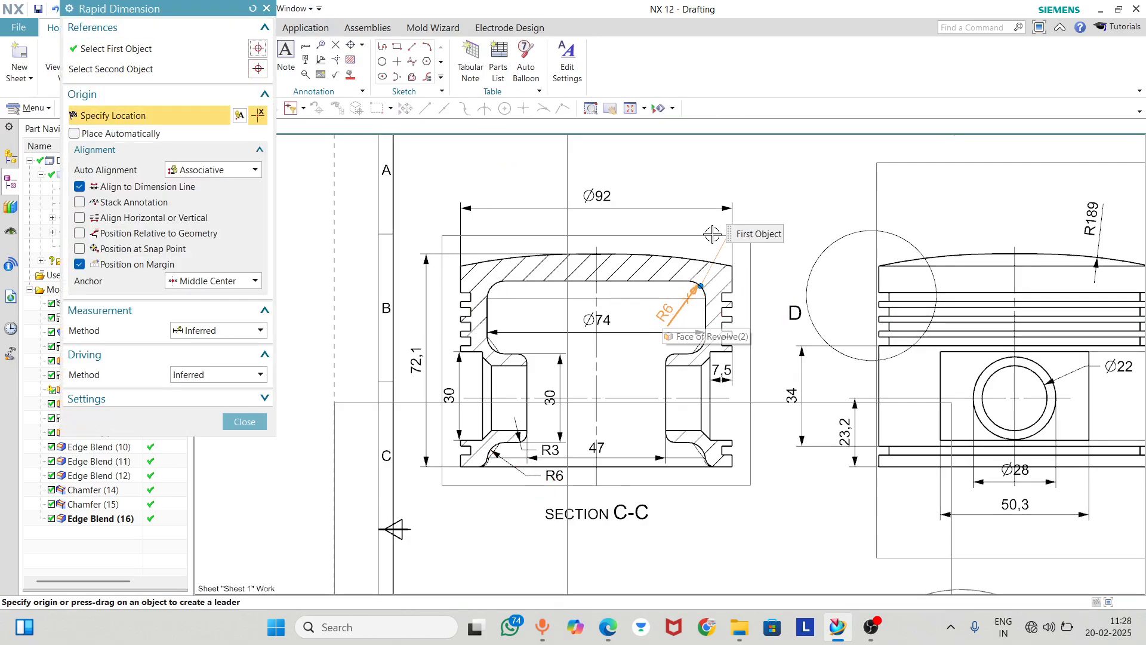
click(772, 246)
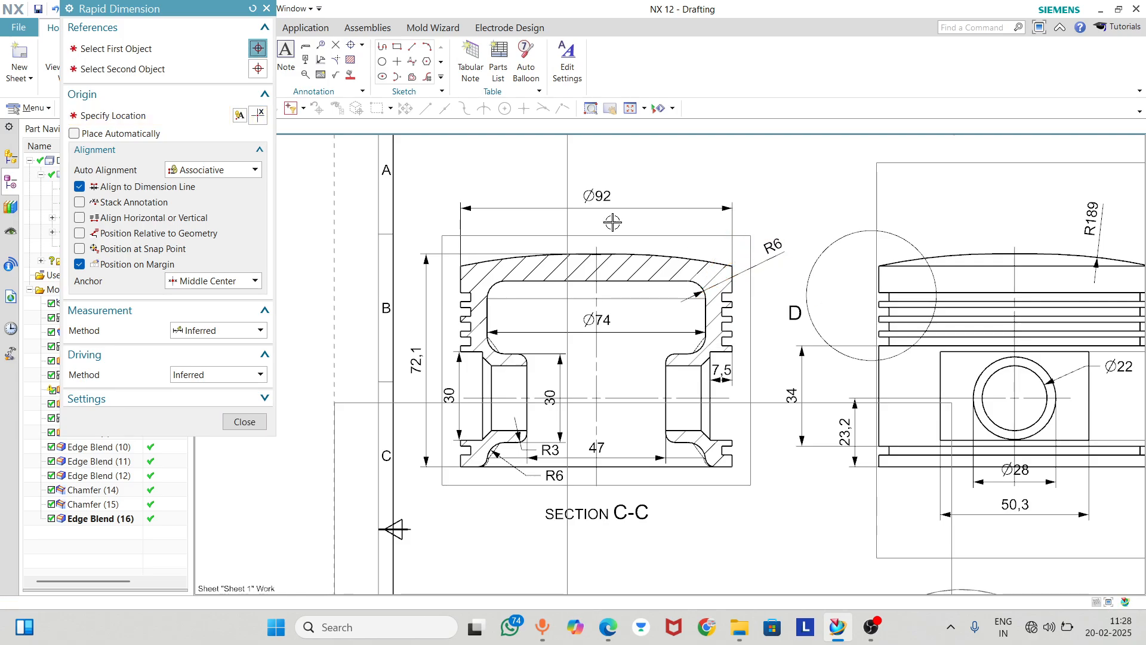
click(244, 422)
Set the cavity corner's R6 dimension to horizontal text and lower its label beside the crown's right edge
double_click(772, 251)
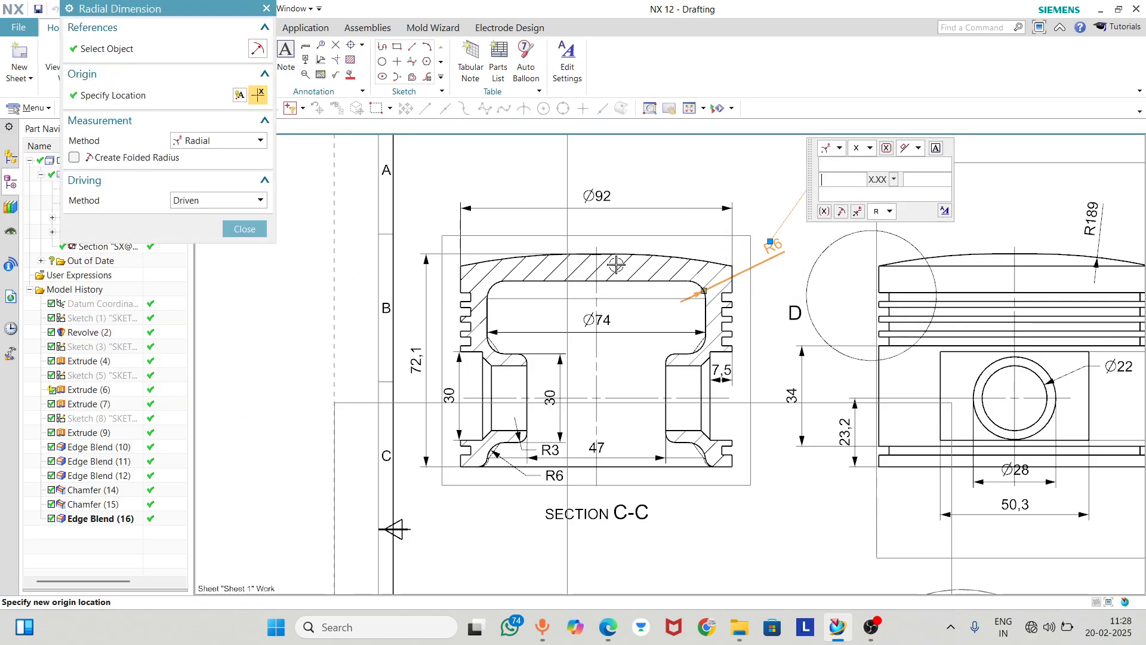
click(919, 149)
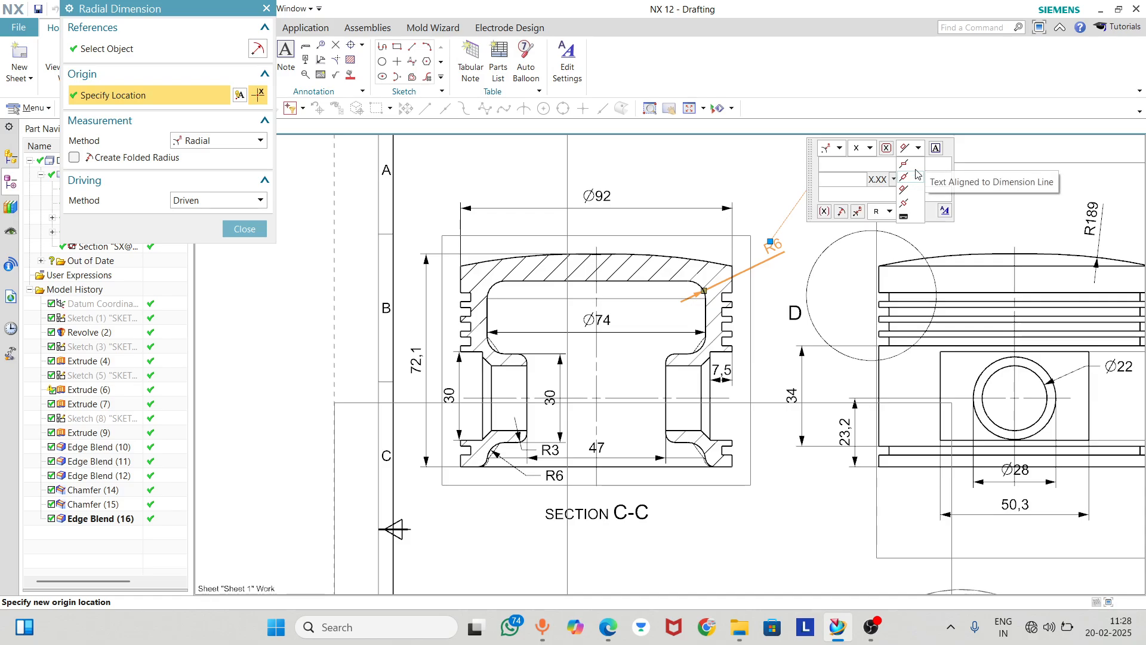
click(917, 172)
click(244, 230)
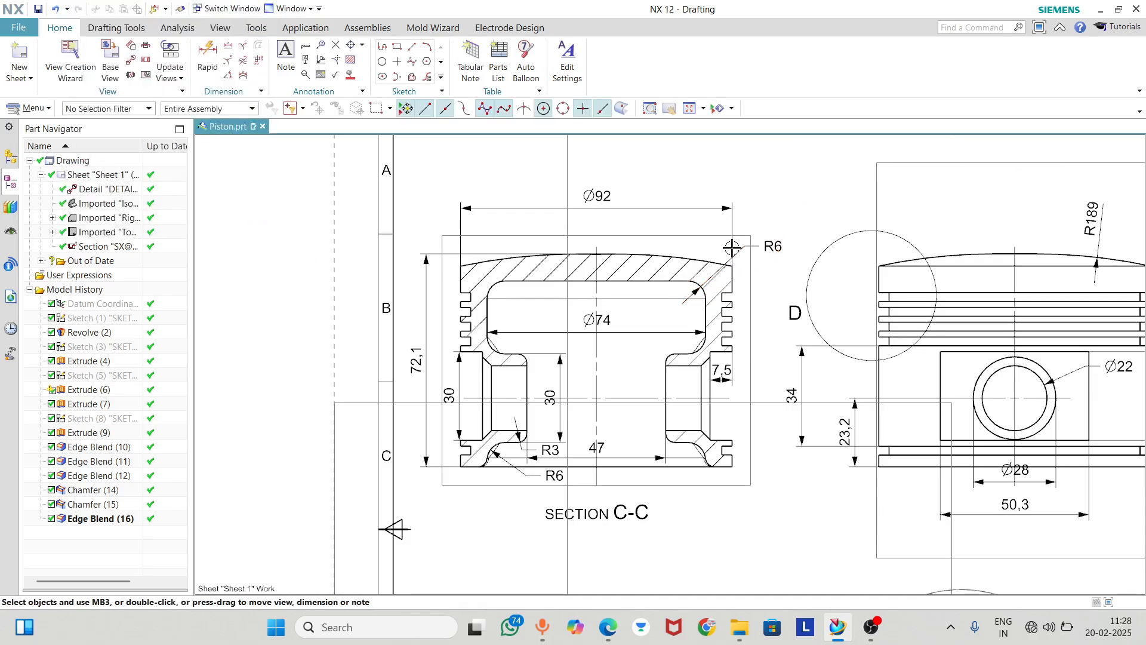
drag(773, 245, 767, 272)
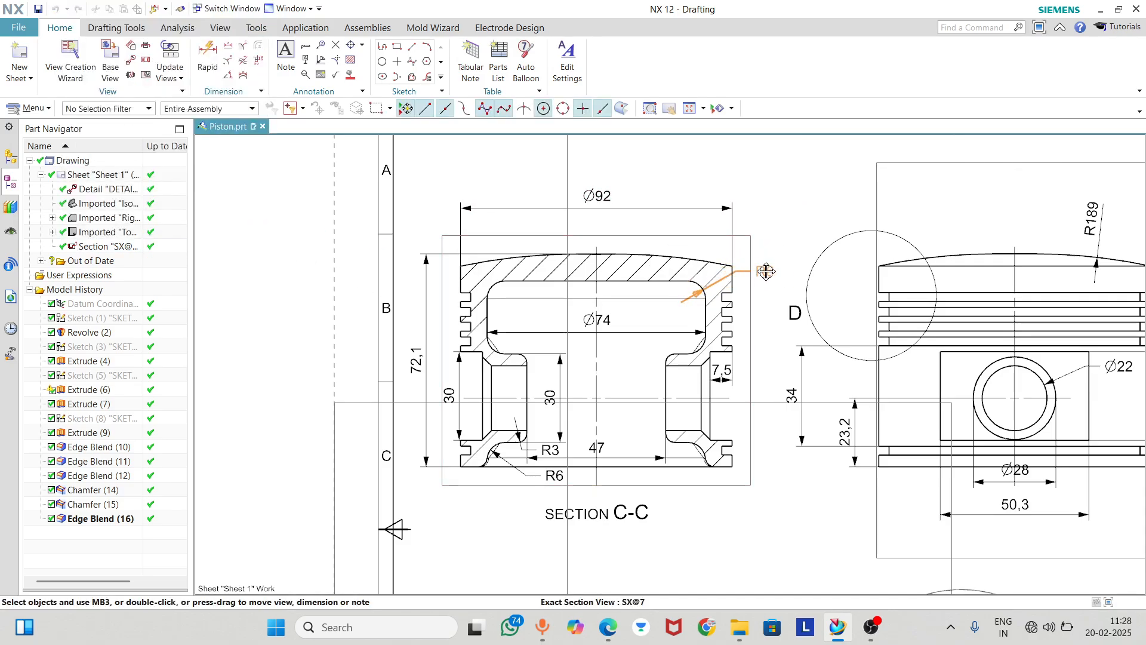
Dimension the height of the bottom land below the lower groove on the section's right side, with the label beneath the piston
scroll(583, 259, down, 2)
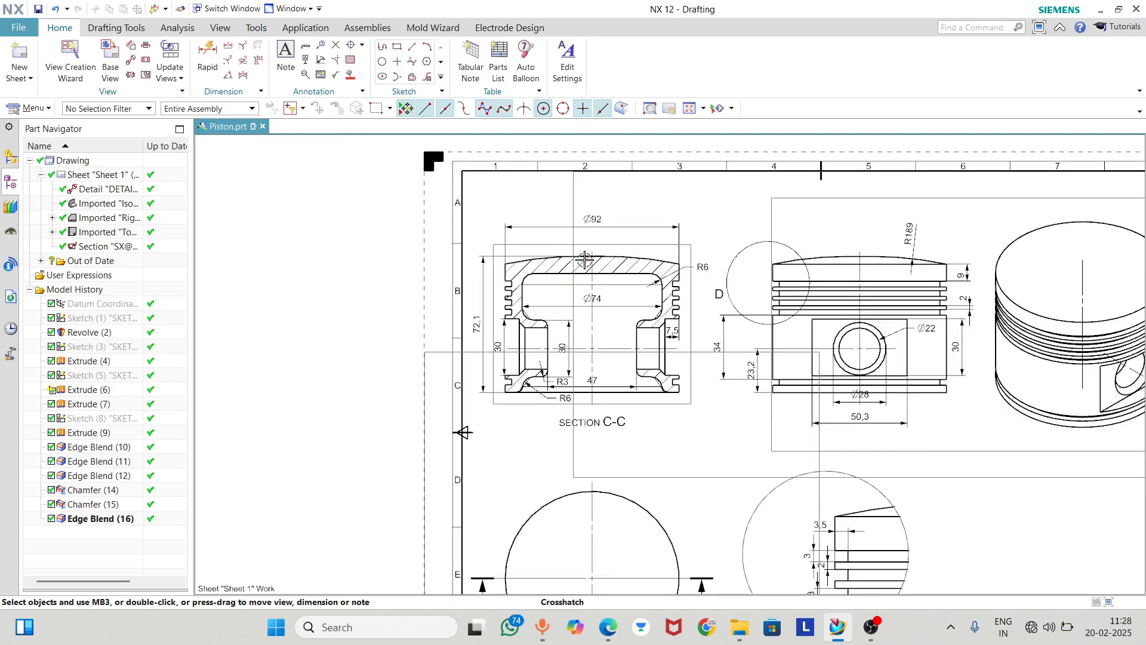
scroll(619, 333, up, 4)
scroll(513, 294, down, 3)
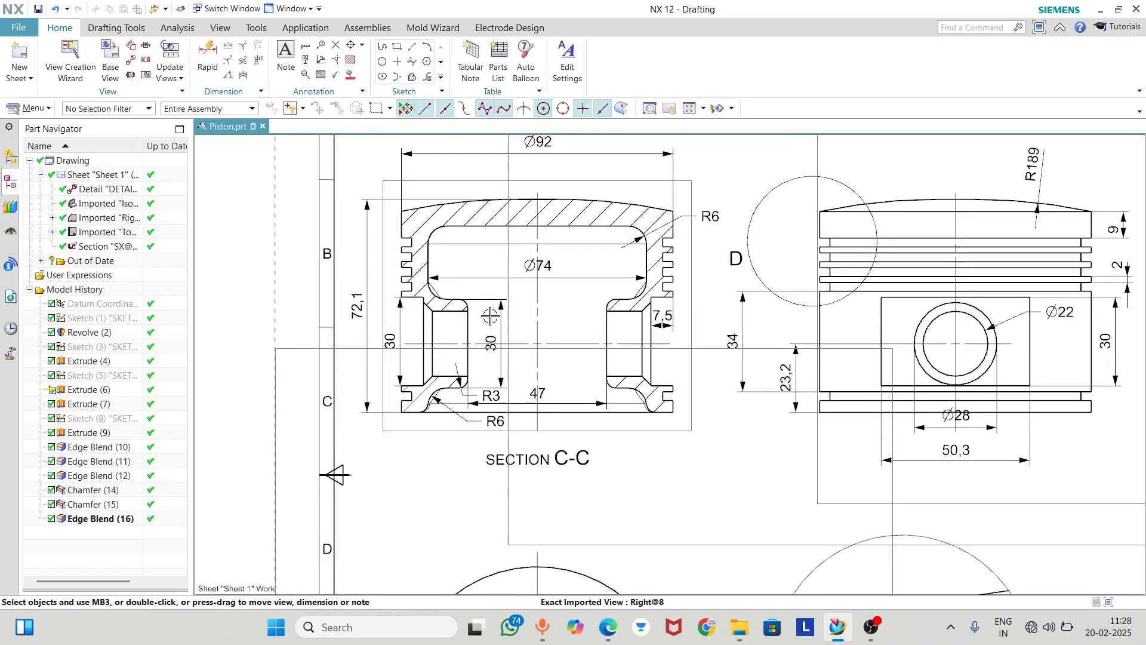
scroll(691, 383, up, 3)
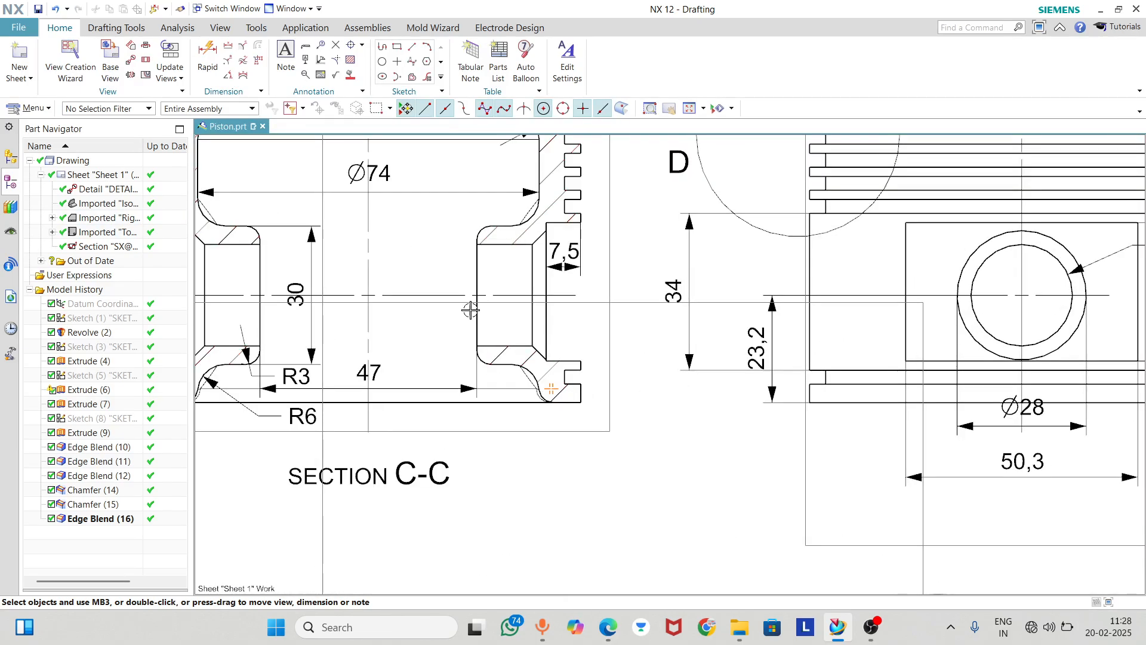
click(209, 59)
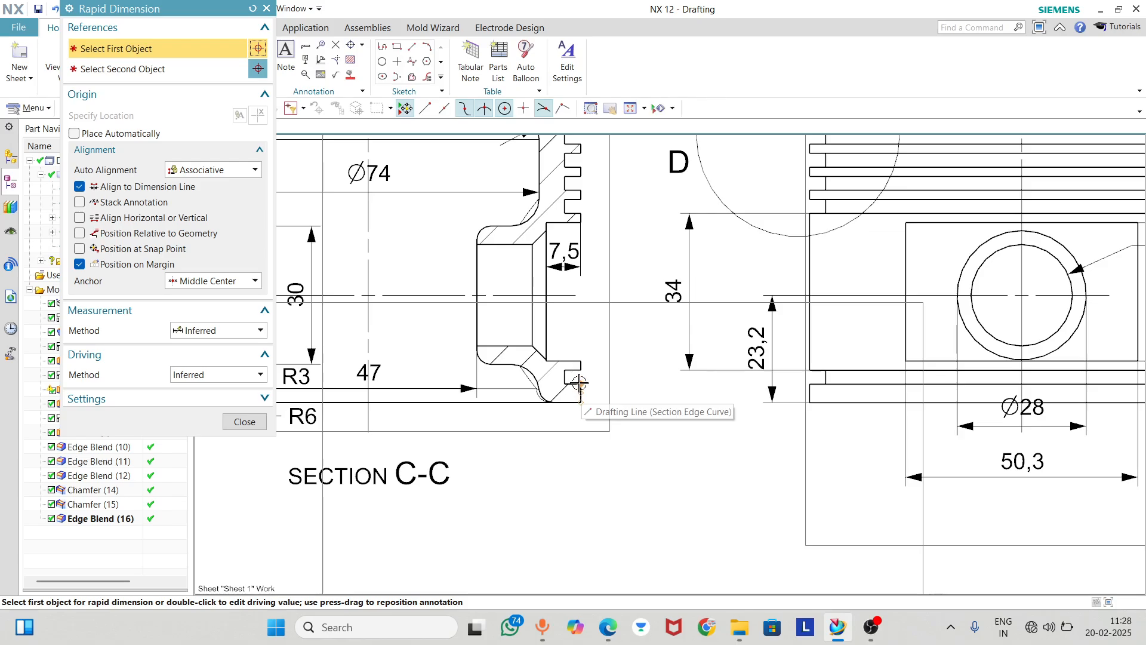
click(580, 385)
click(581, 403)
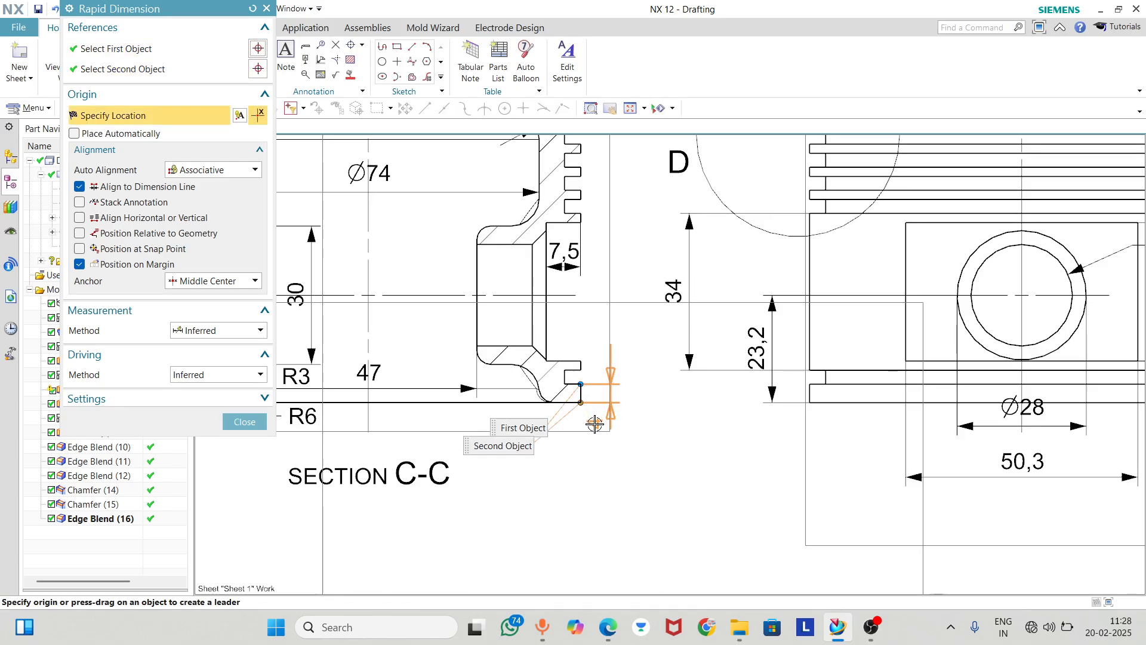
click(594, 428)
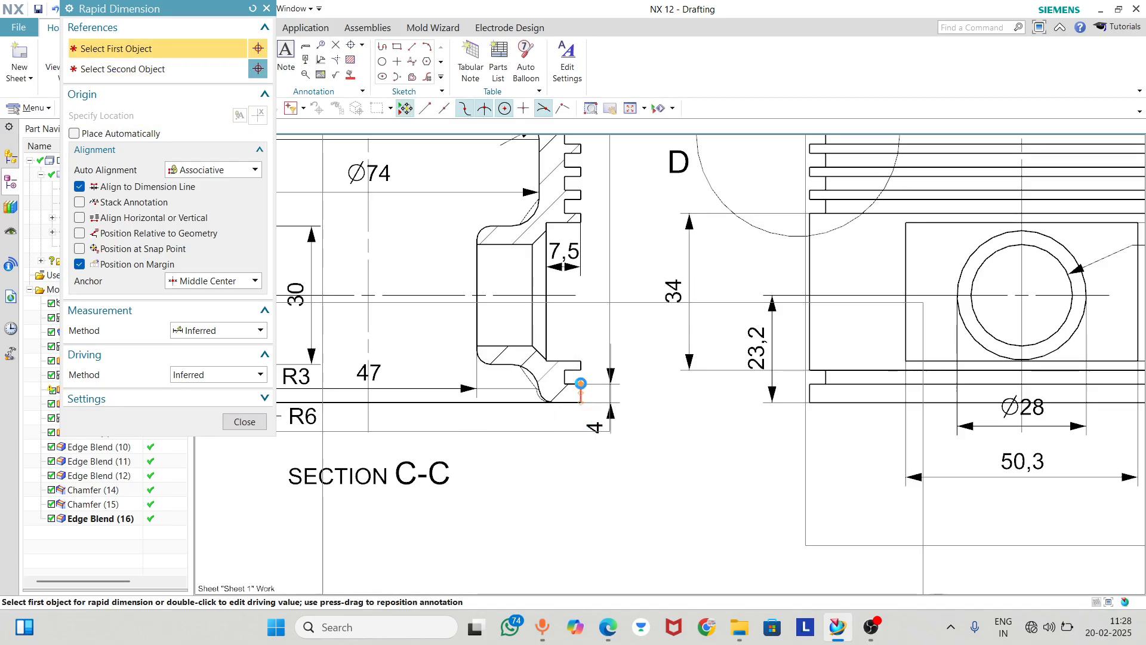
Dimension the lower ring groove's height on the section's right side, placing the label above the groove
click(581, 384)
click(582, 370)
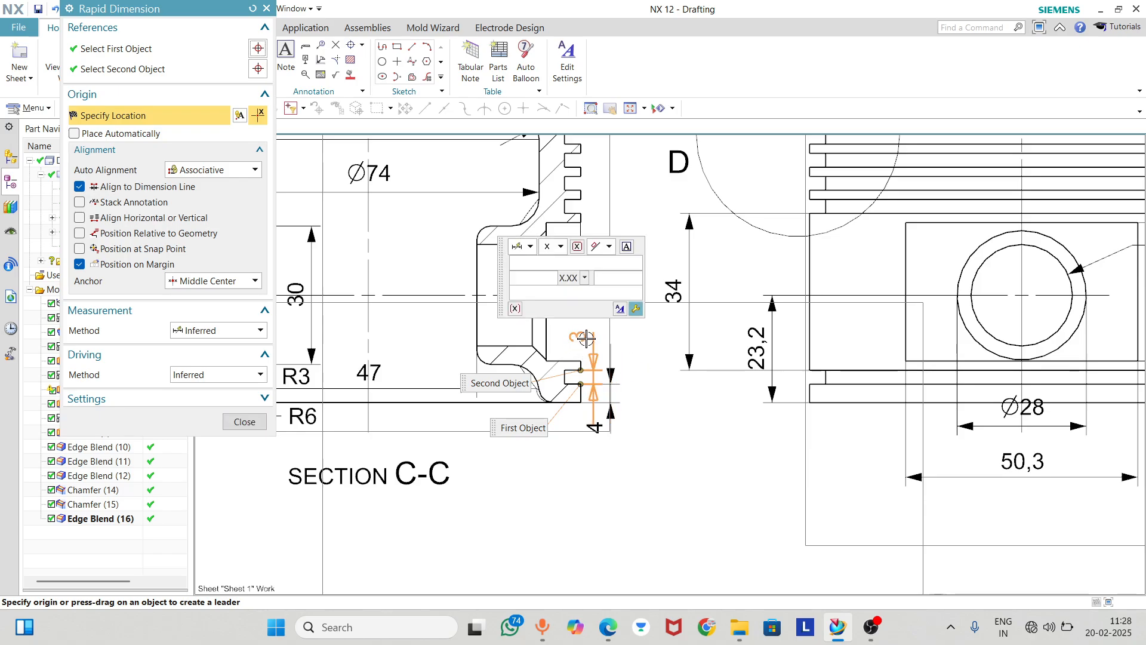
click(577, 337)
Dimension the height of the thin land above the lower groove on the section's left side, with the label below the piston
scroll(583, 357, up, 2)
scroll(582, 357, down, 6)
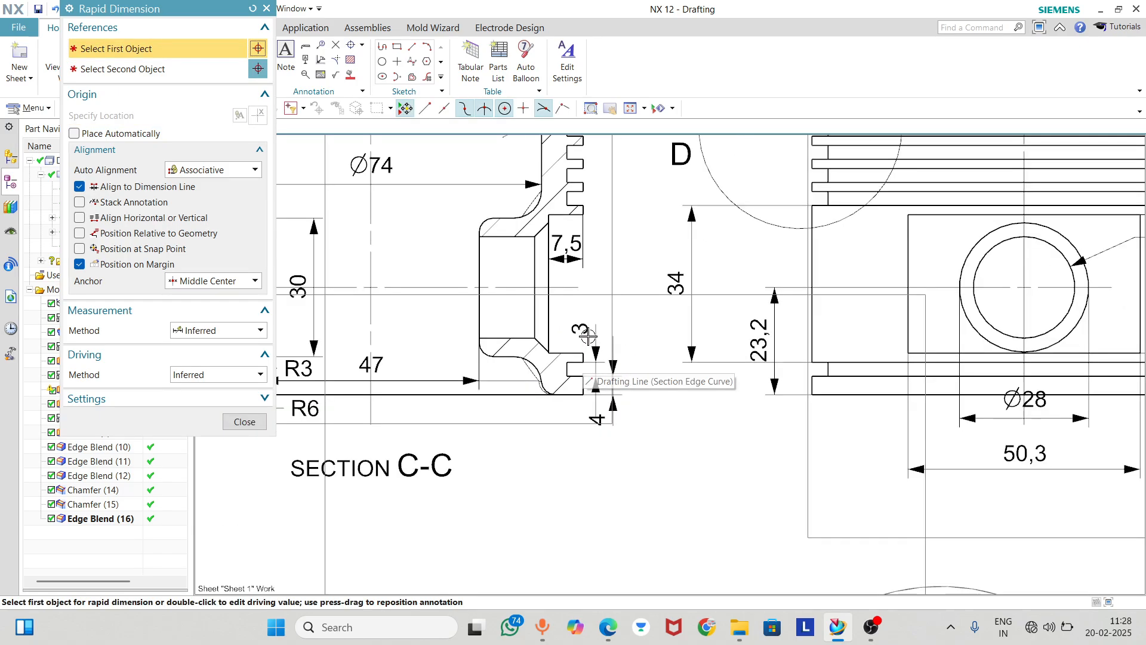
scroll(418, 339, up, 4)
scroll(417, 339, up, 3)
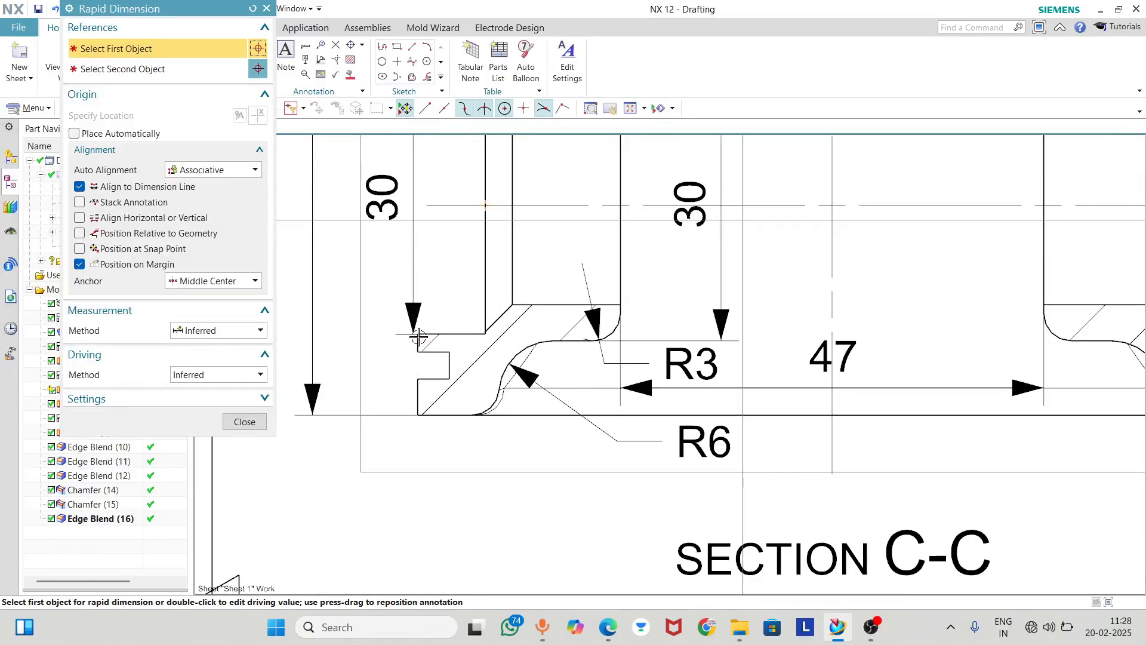
click(418, 338)
click(418, 351)
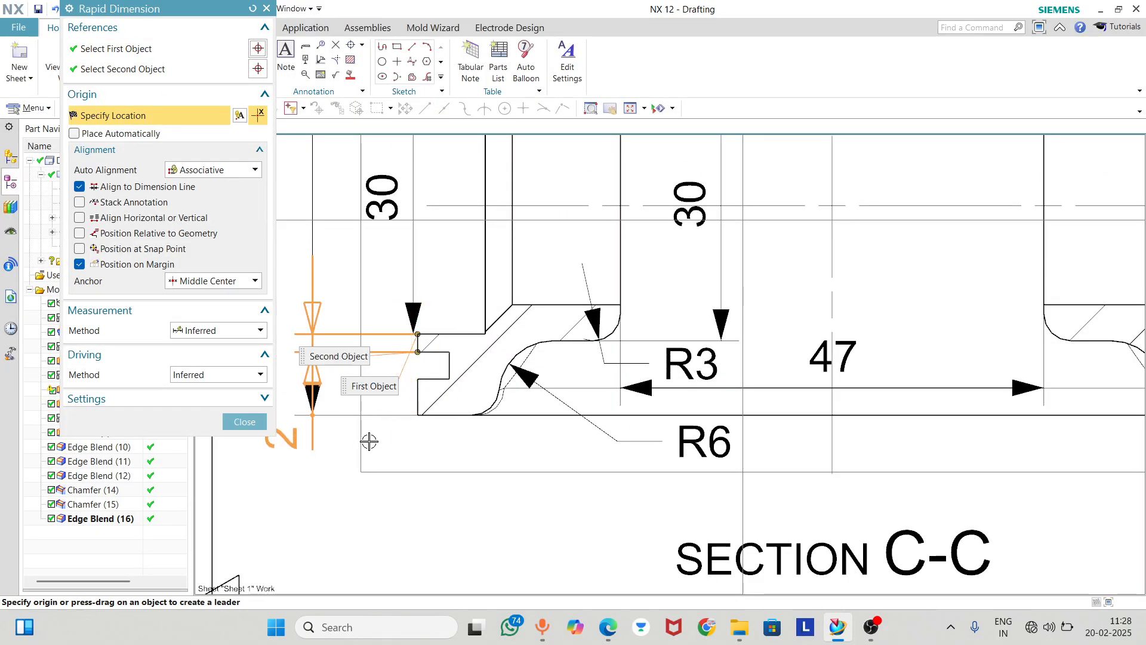
click(374, 504)
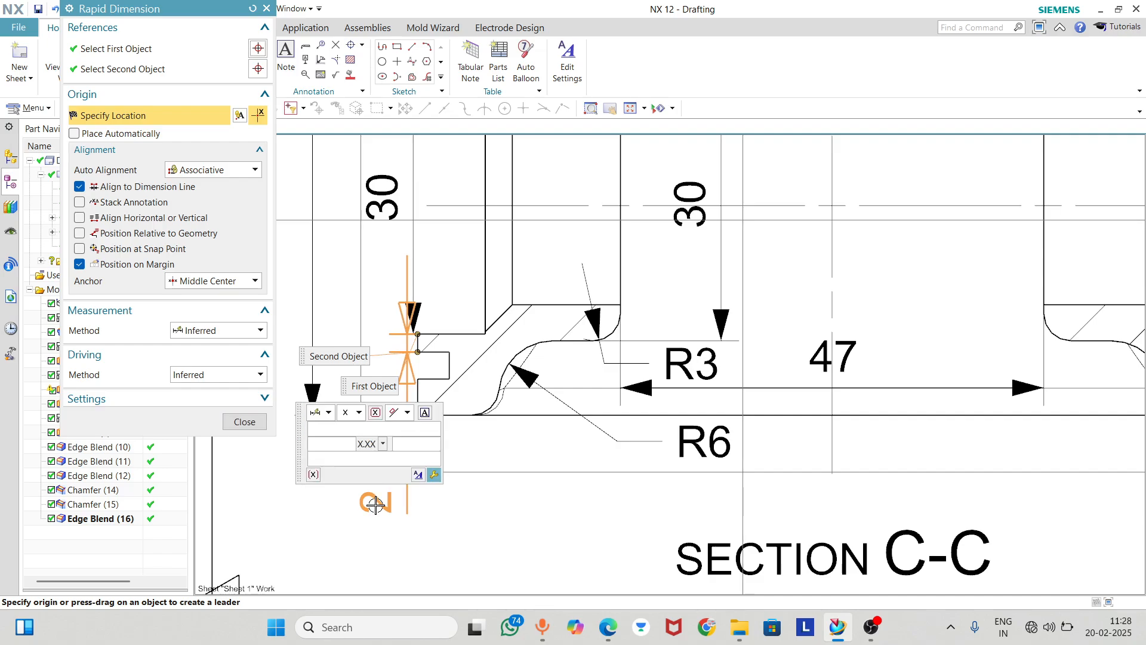
click(245, 421)
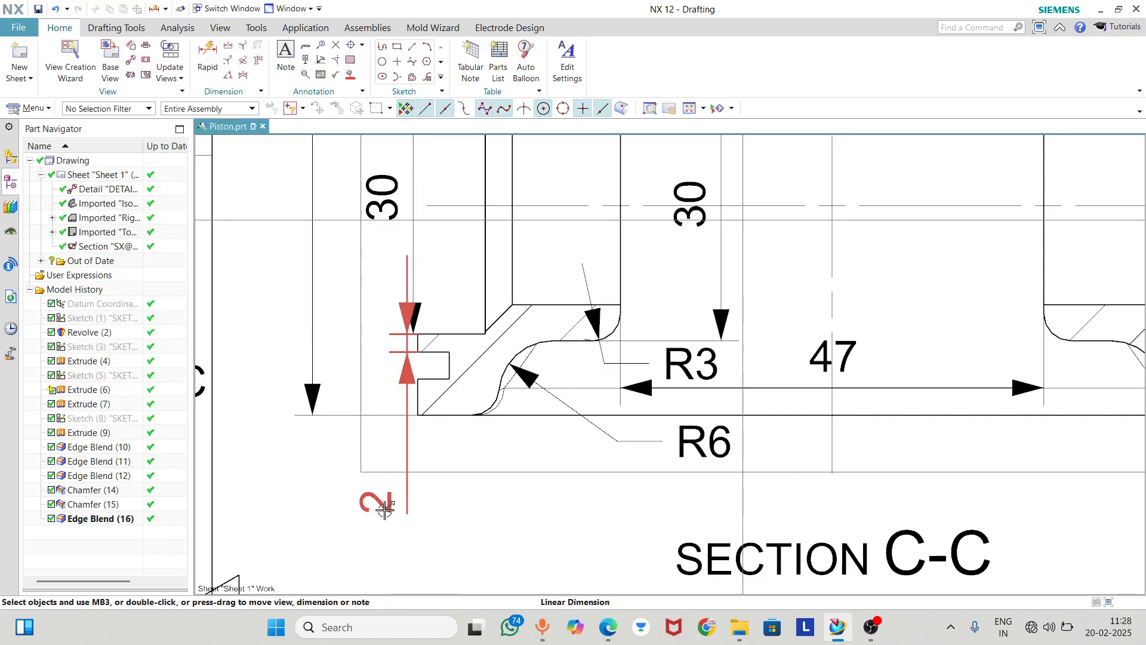
Move the height label of the thin land above the lower groove up beside that land on the section's left side
mouse_move(376, 503)
mouse_down()
mouse_move(389, 460)
mouse_move(376, 340)
mouse_move(357, 353)
mouse_up()
scroll(373, 346, down, 2)
scroll(501, 374, down, 3)
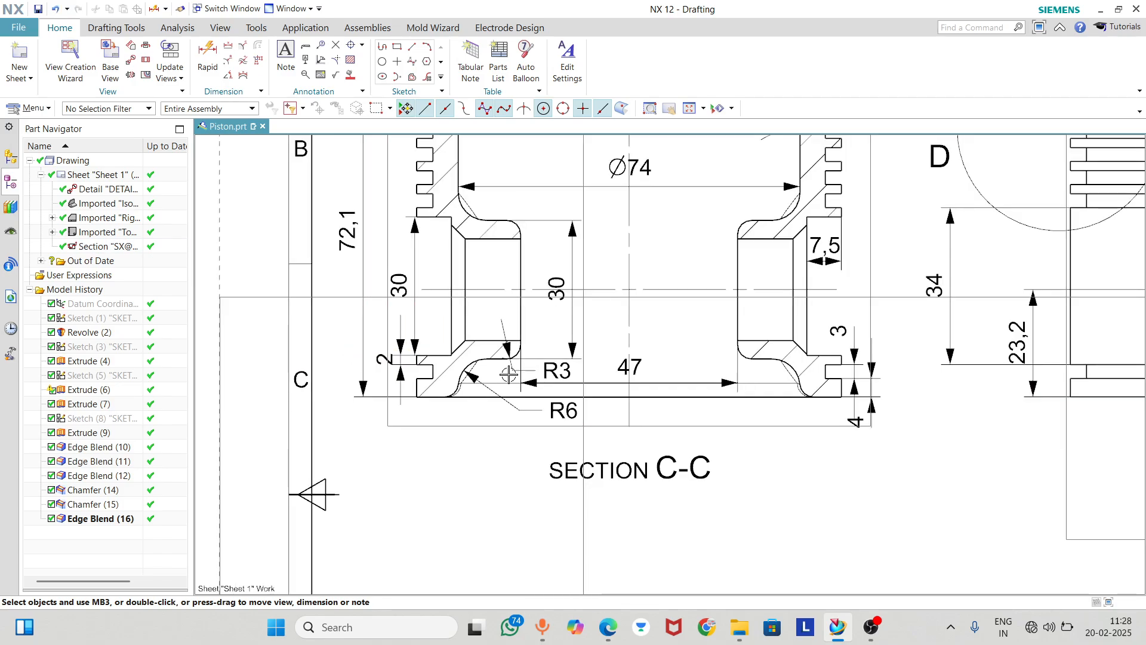
Check the dimensions and layout of all views on the sheet, including the 2:1 ring groove detail
scroll(542, 427, down, 2)
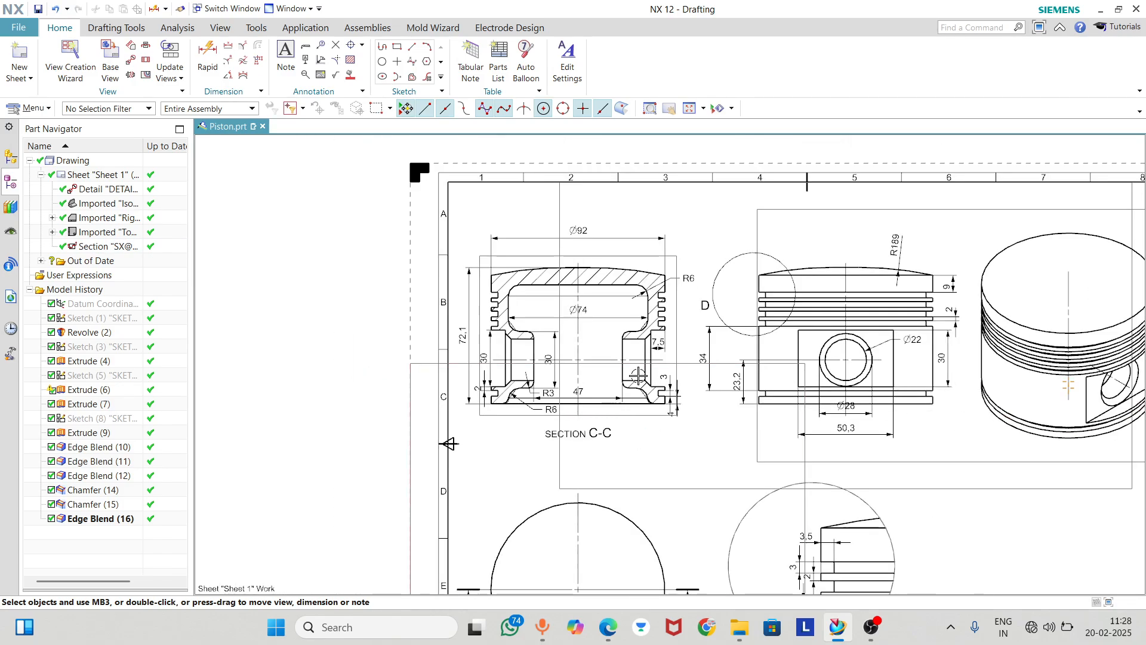
scroll(633, 370, down, 2)
scroll(794, 547, up, 5)
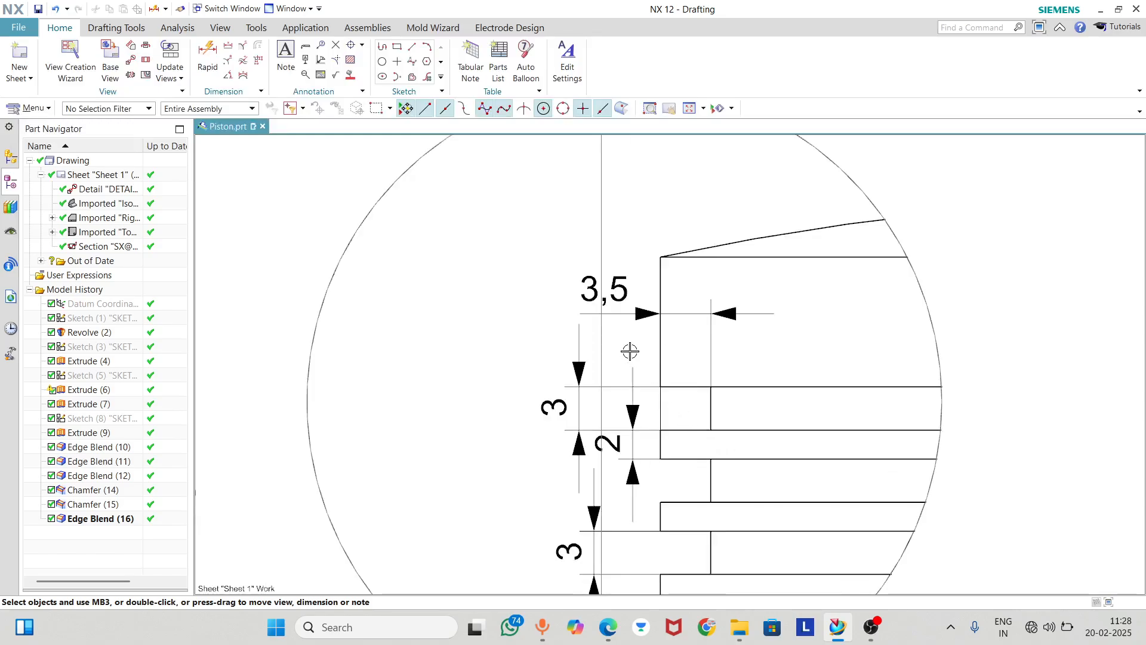
scroll(627, 358, down, 1)
scroll(597, 356, up, 1)
scroll(592, 371, down, 4)
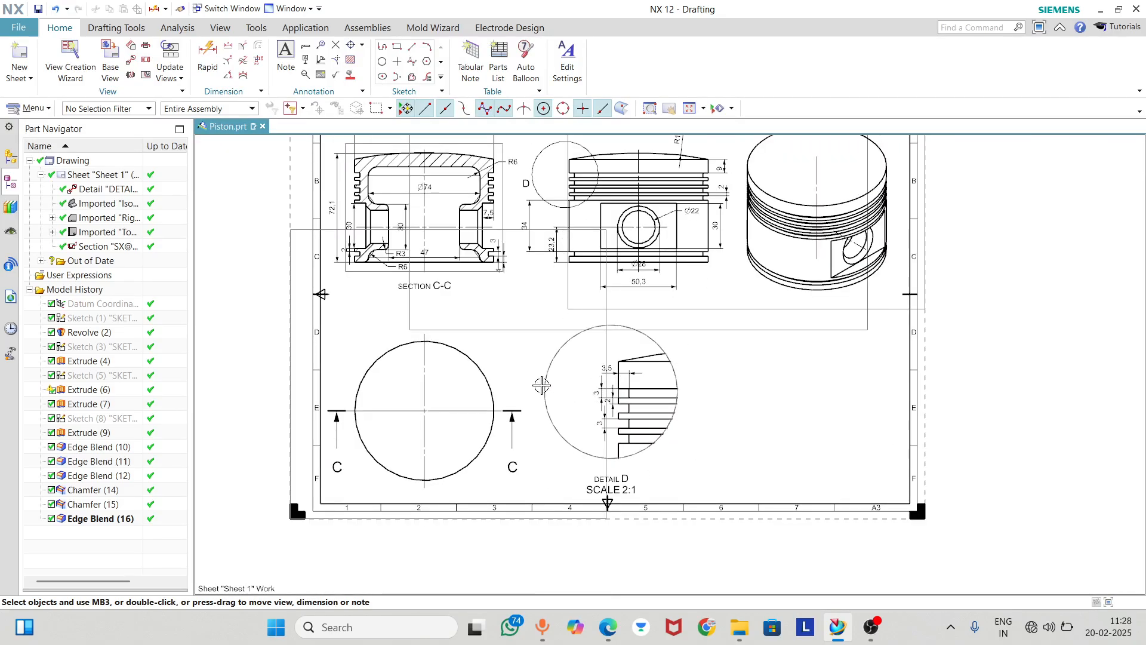
scroll(582, 259, up, 3)
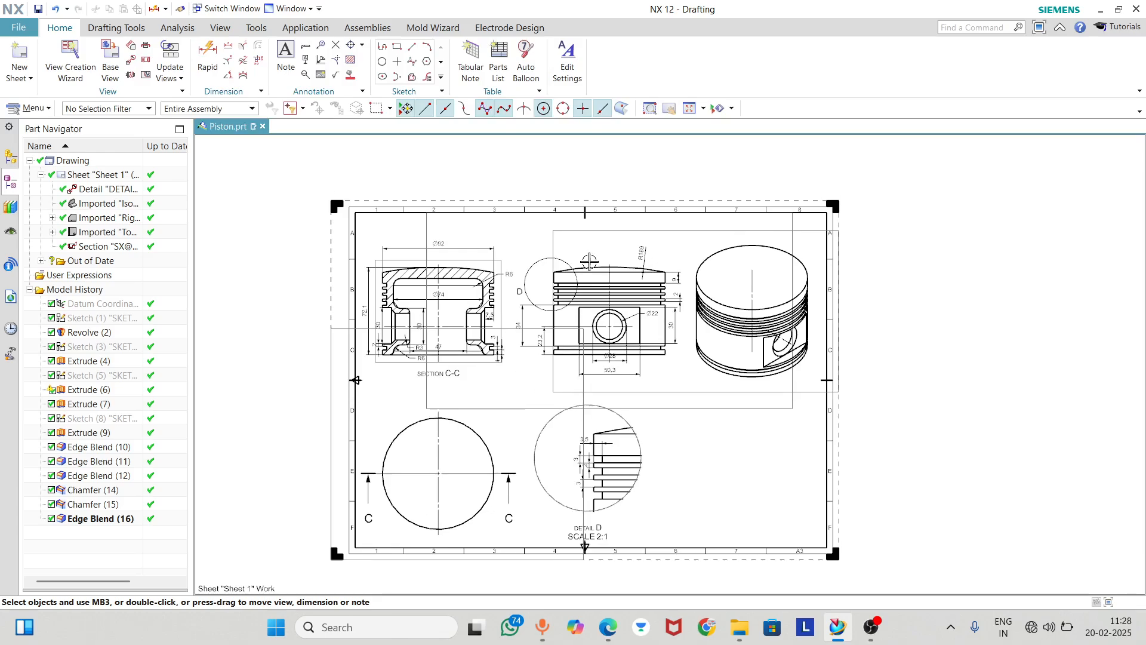
scroll(527, 251, down, 1)
scroll(527, 251, down, 1)
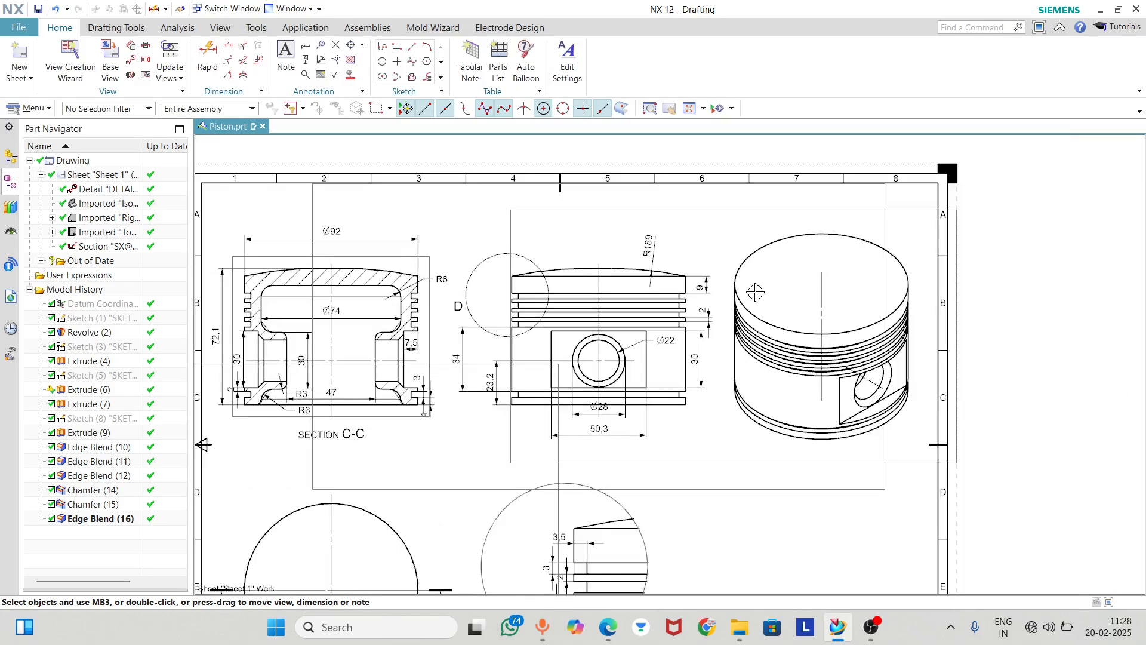
Set the isometric piston view's rendering style to Fully Shaded
double_click(731, 461)
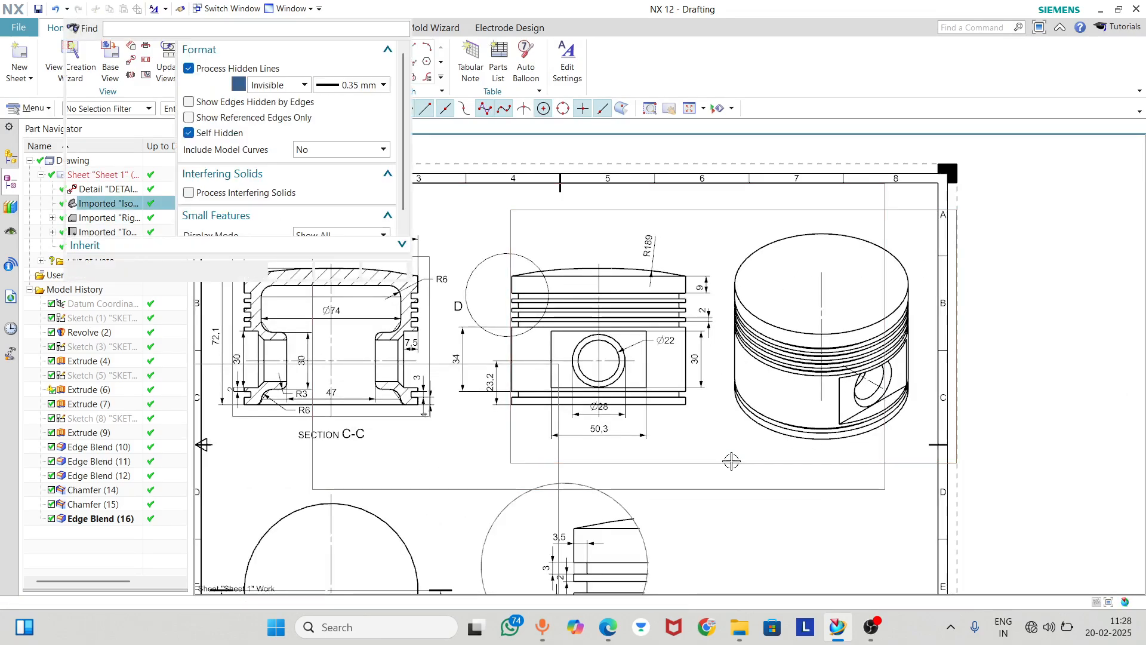
scroll(264, 225, down, 1)
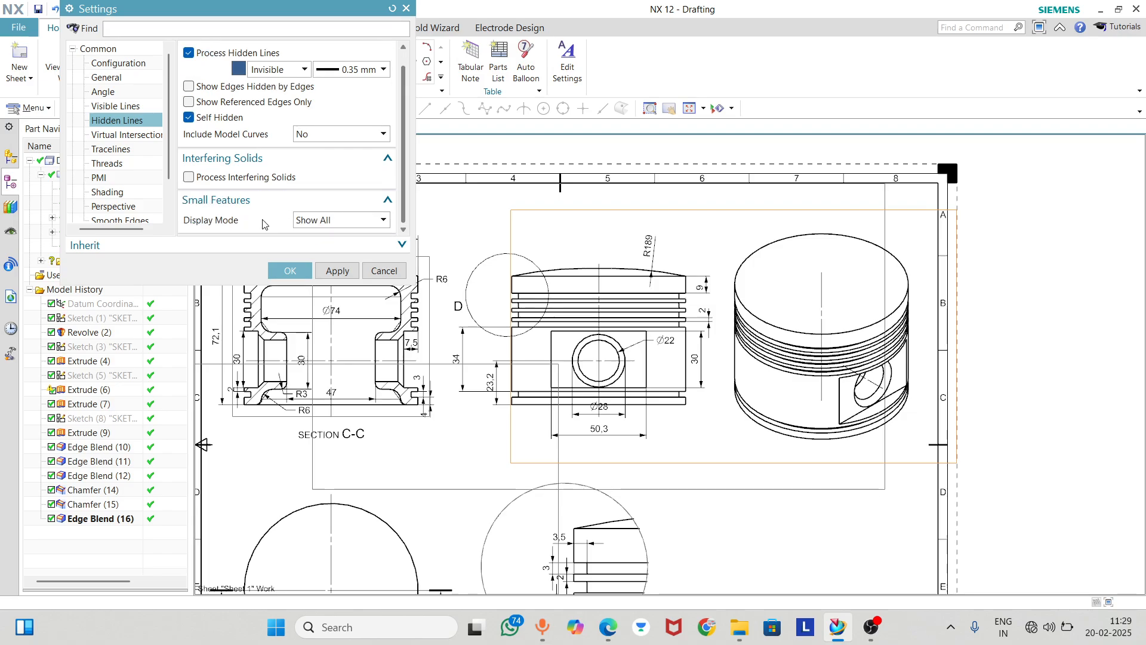
scroll(260, 167, up, 1)
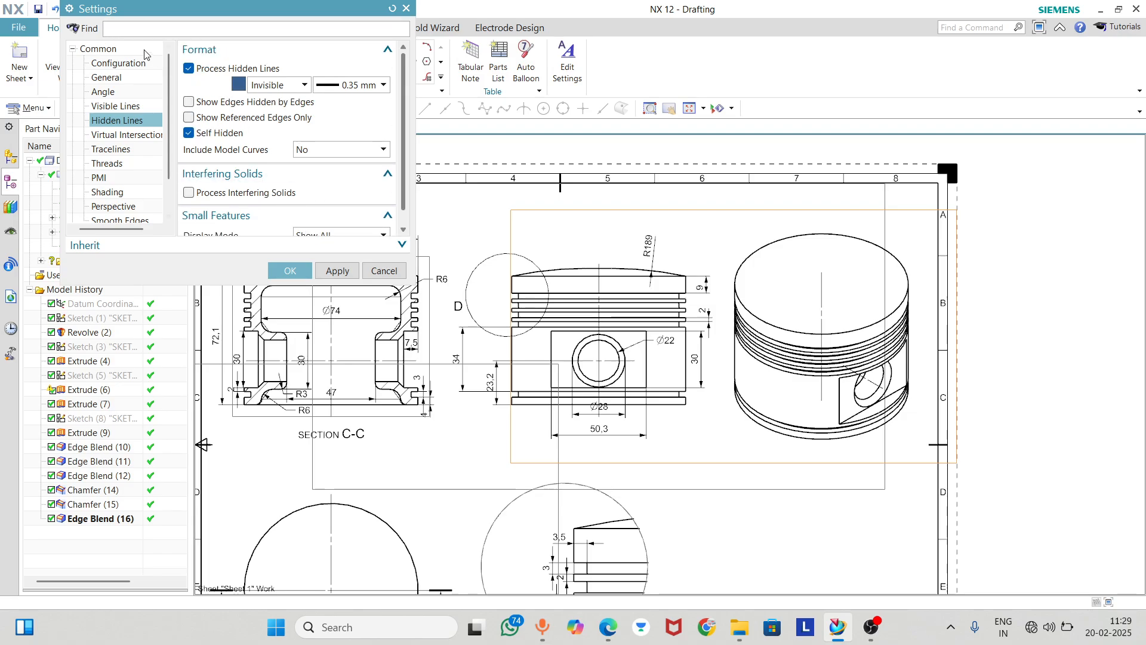
click(104, 193)
click(396, 69)
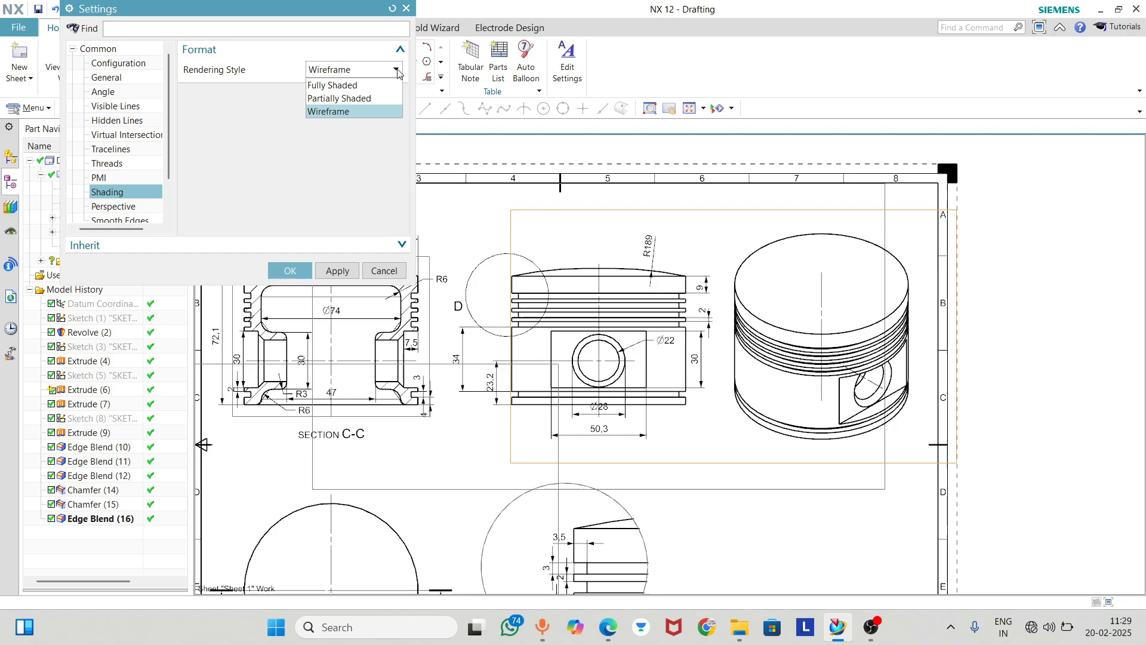
click(338, 85)
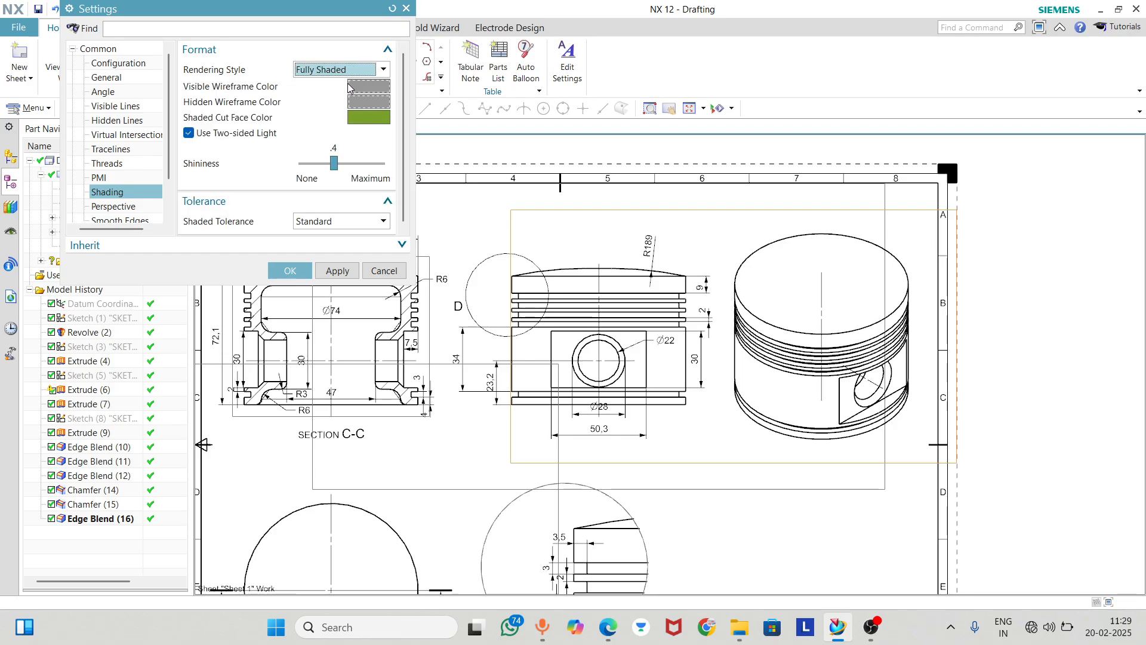
click(293, 271)
scroll(555, 261, up, 3)
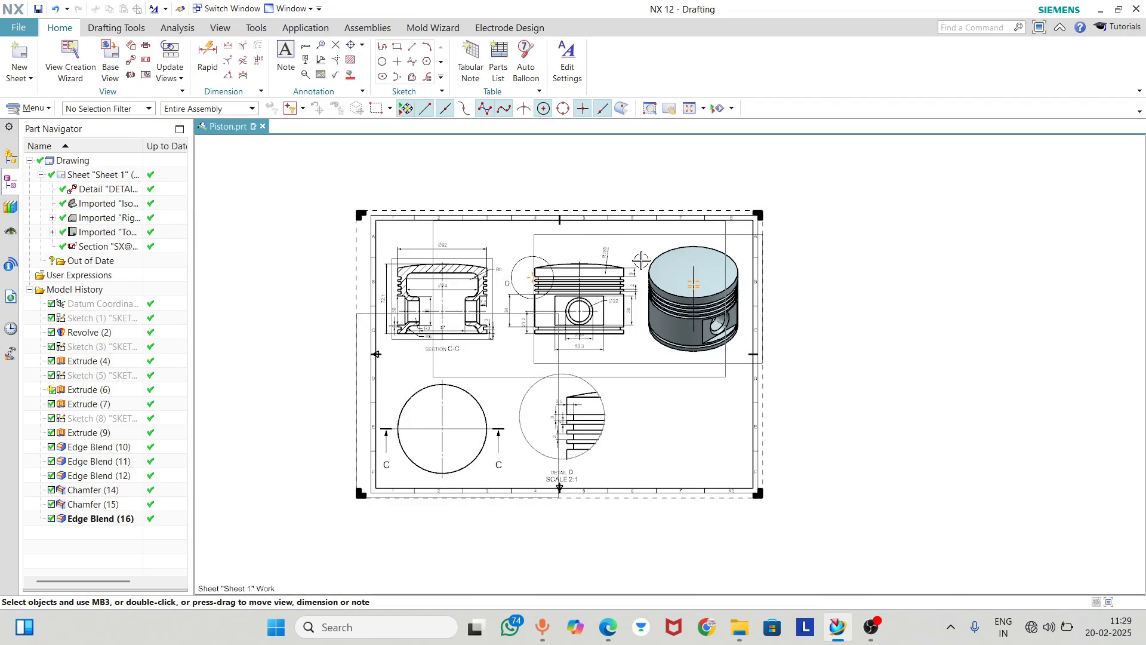
Save the piston part file with its drawing sheet
click(39, 10)
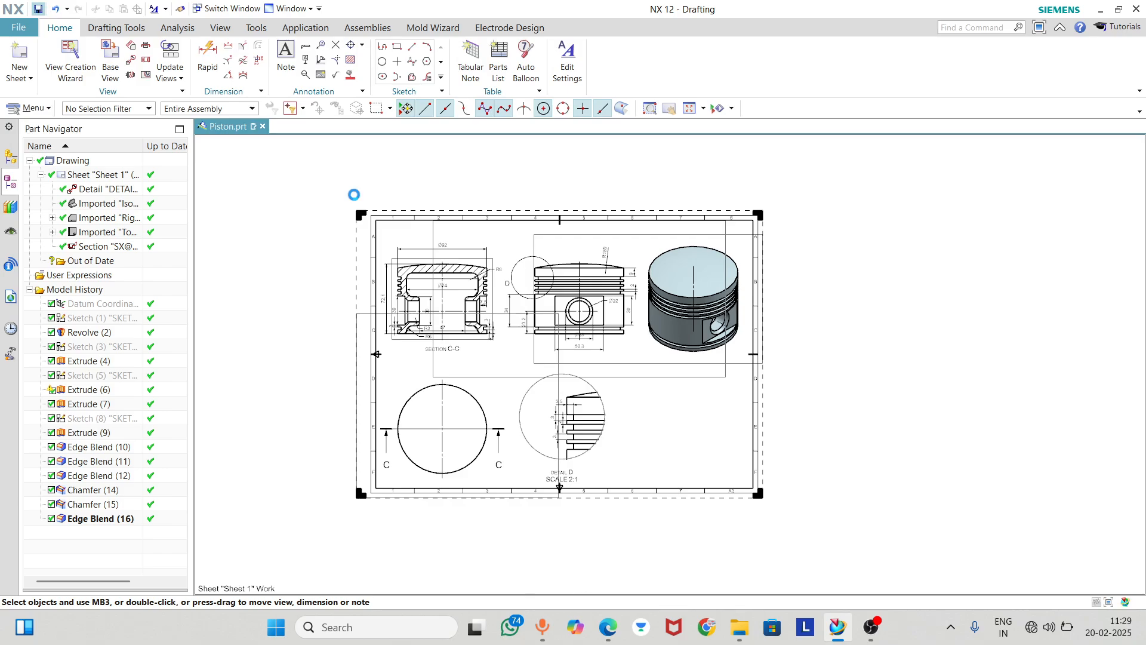
click(827, 527)
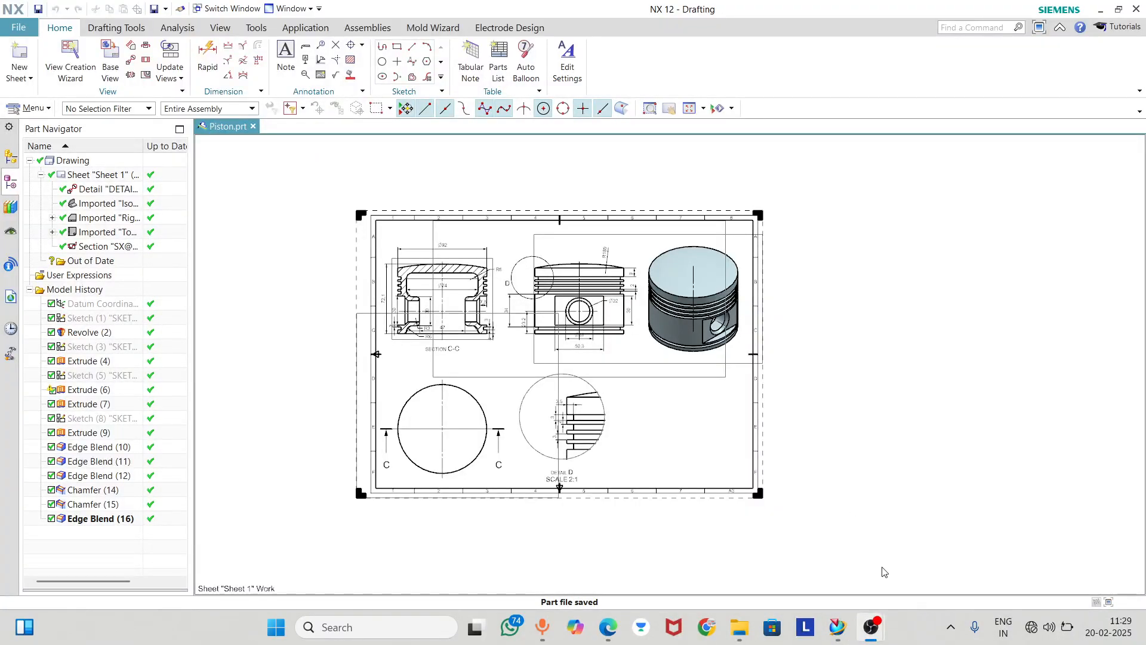
click(838, 626)
Review the dimensions of the section, front and detail views for missing or badly oriented labels
scroll(555, 285, up, 5)
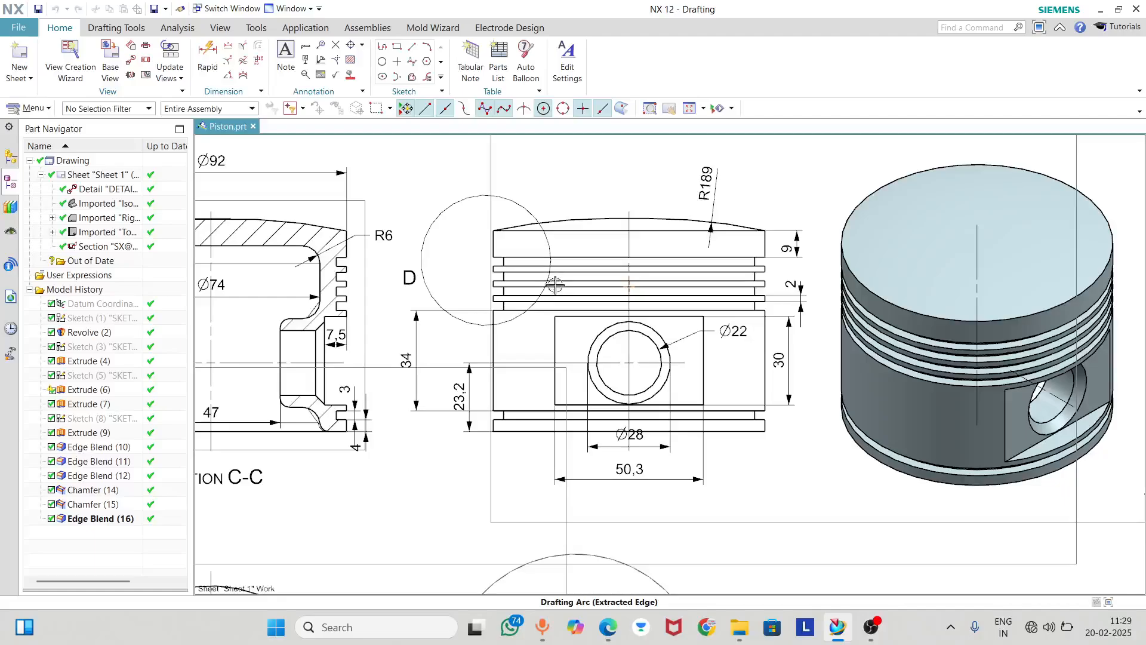
scroll(574, 269, down, 2)
middle_drag(746, 383, 726, 312)
scroll(585, 447, up, 3)
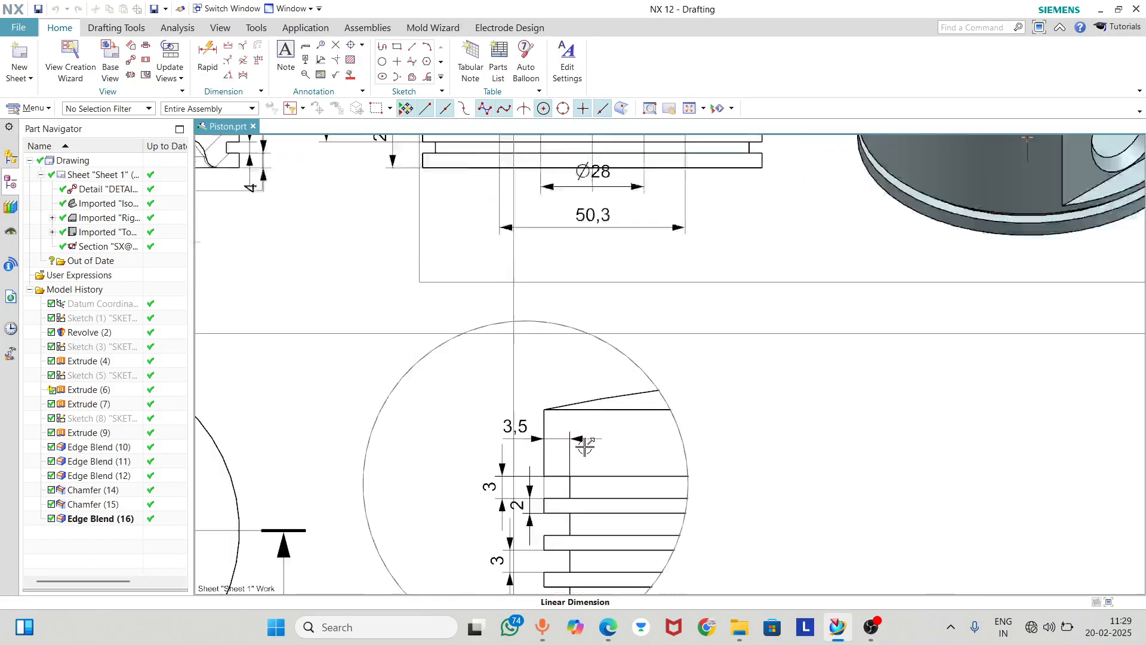
scroll(585, 446, up, 1)
mouse_move(619, 321)
middle_down()
mouse_move(619, 304)
mouse_move(680, 497)
middle_up()
scroll(670, 430, down, 2)
mouse_move(711, 388)
middle_down()
mouse_move(729, 434)
mouse_move(900, 406)
middle_up()
scroll(495, 411, down, 2)
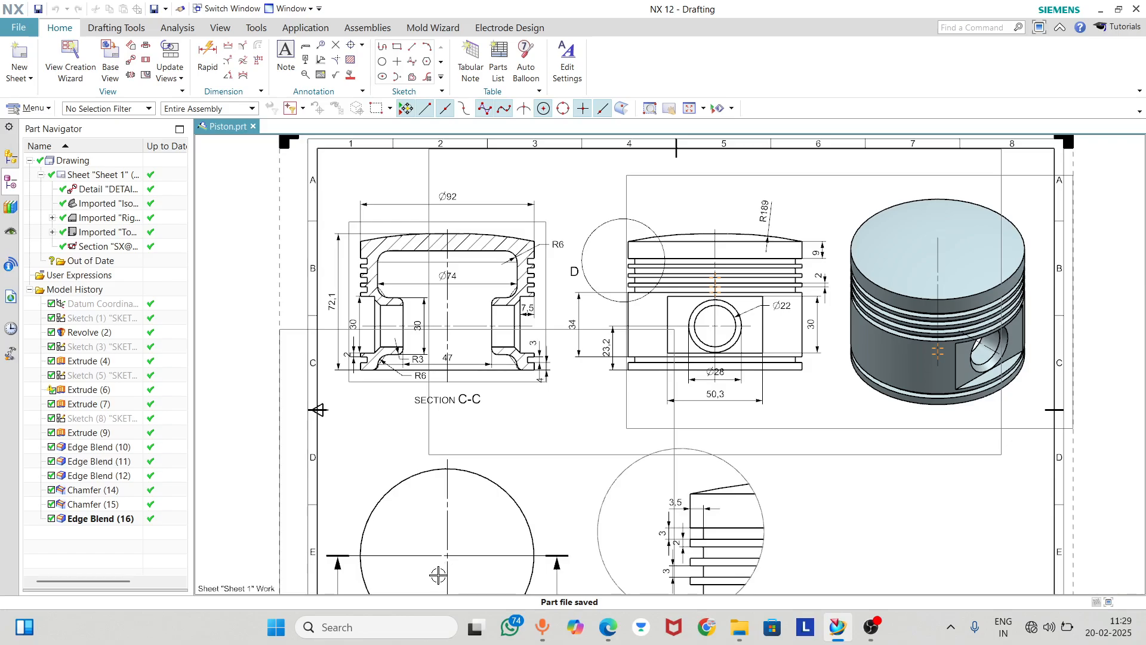
scroll(466, 478, up, 1)
middle_drag(489, 394, 489, 349)
middle_drag(511, 420, 510, 561)
scroll(603, 251, up, 3)
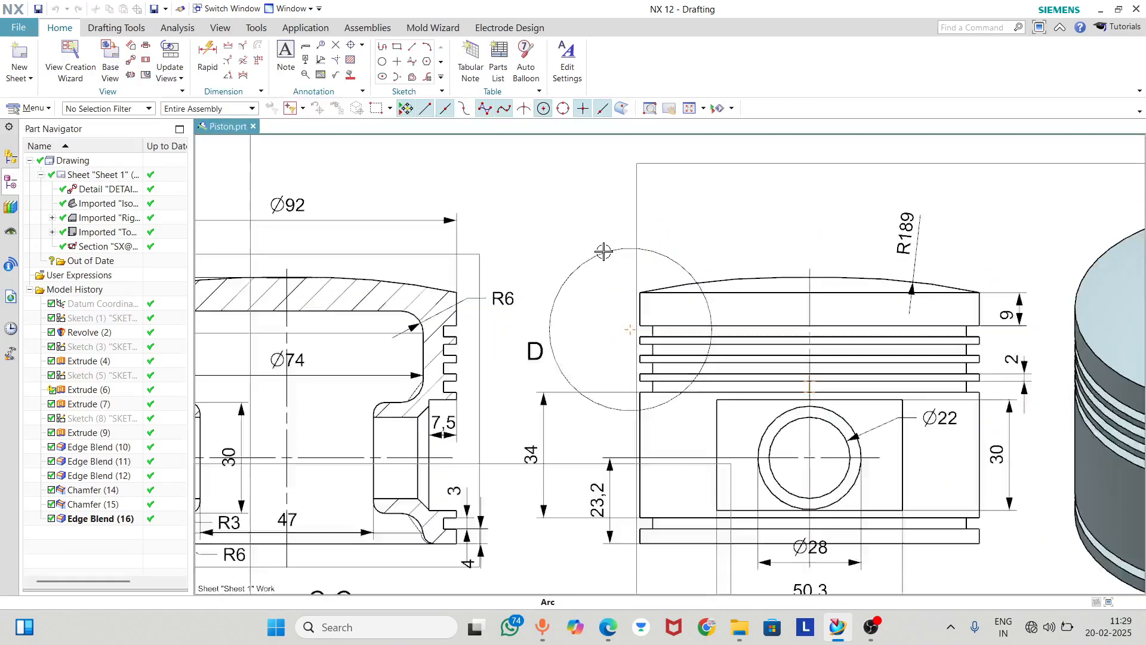
scroll(613, 340, down, 2)
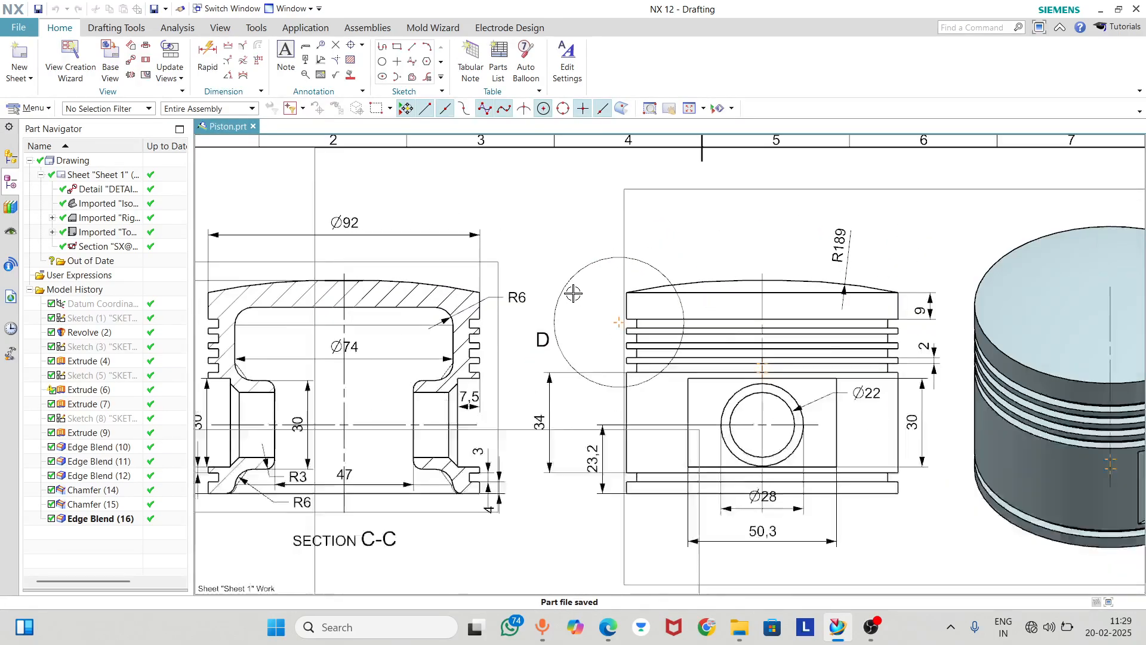
middle_drag(649, 254, 578, 138)
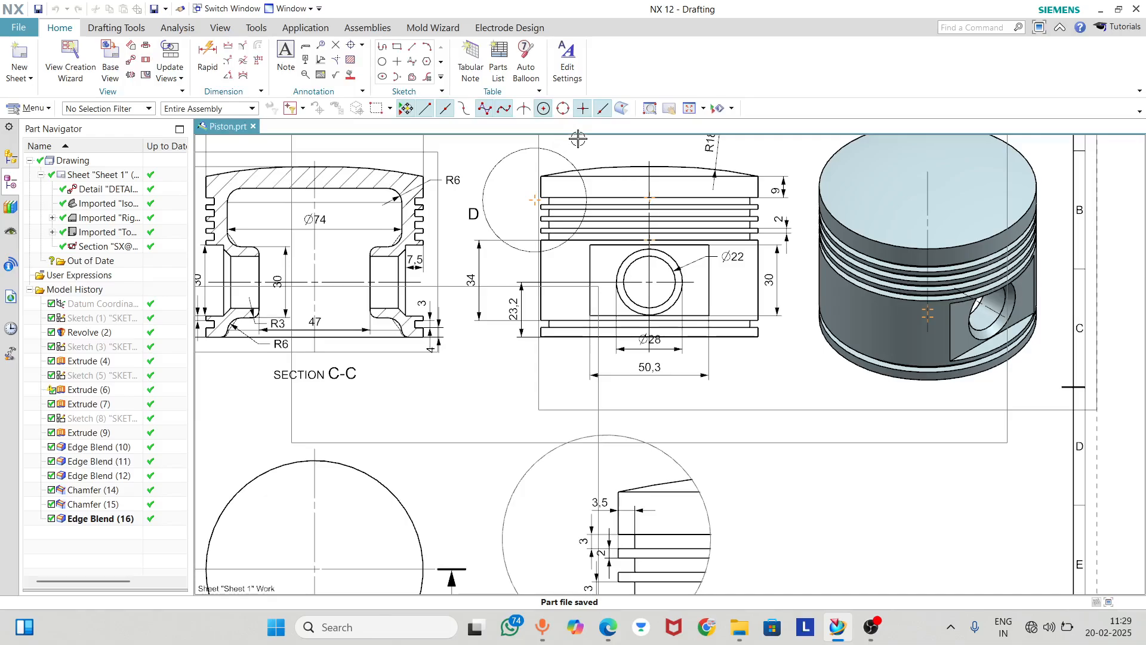
middle_drag(642, 169, 720, 256)
scroll(380, 229, up, 6)
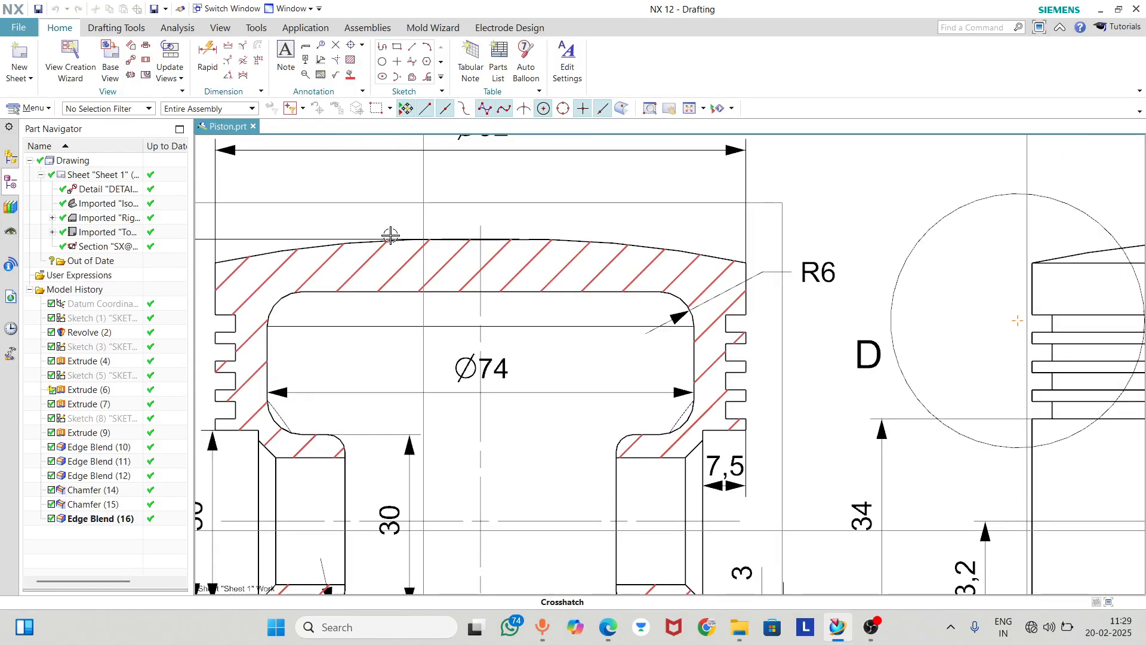
scroll(523, 246, down, 3)
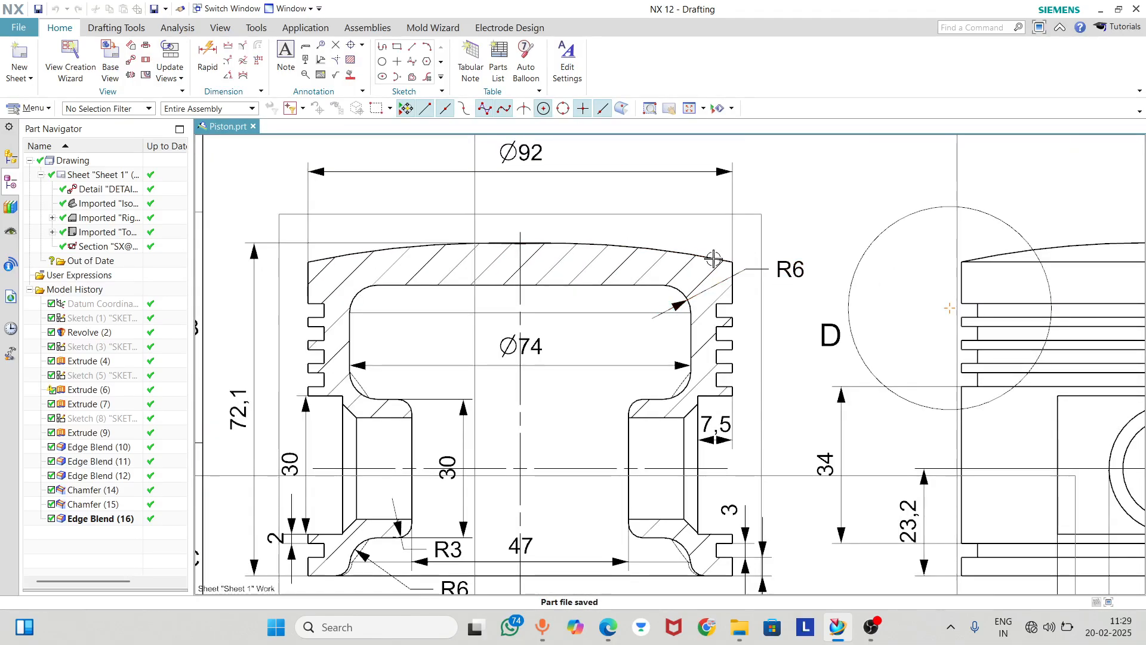
scroll(653, 263, down, 3)
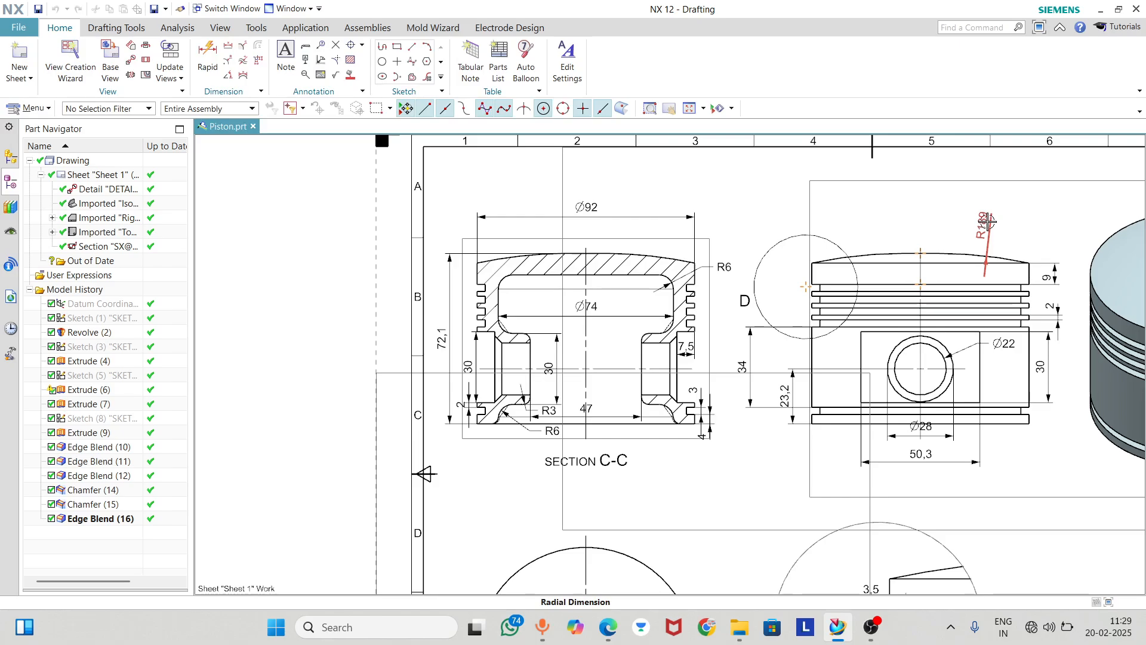
Set the crown's R189 radius dimension in the front view to horizontal text on a bent leader
click(988, 221)
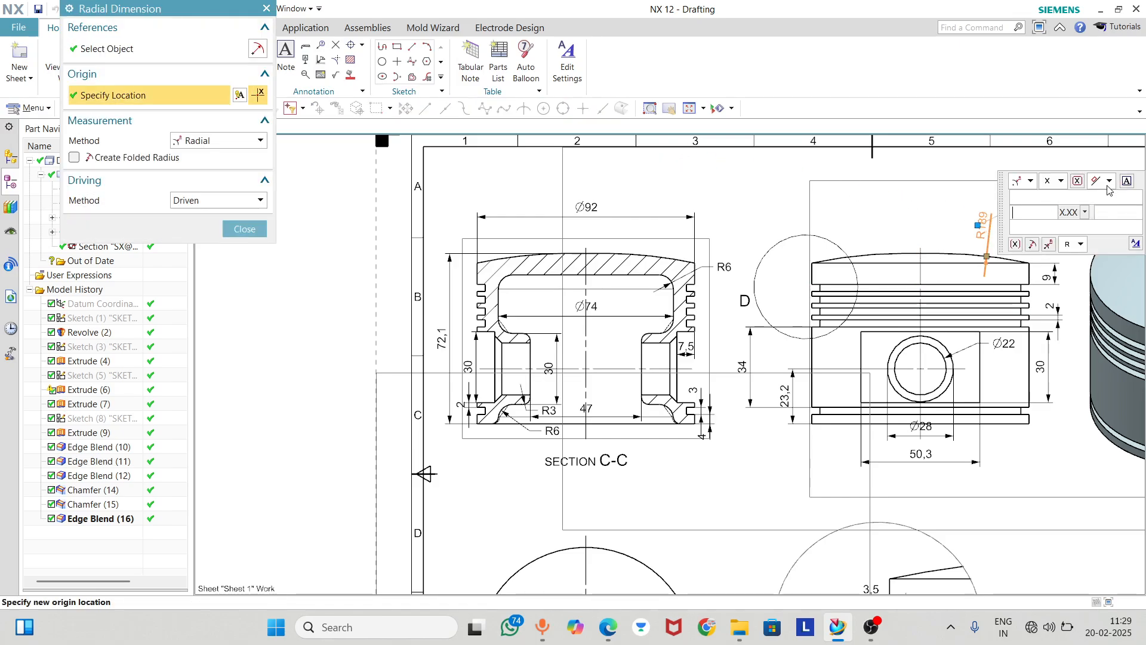
scroll(692, 239, down, 1)
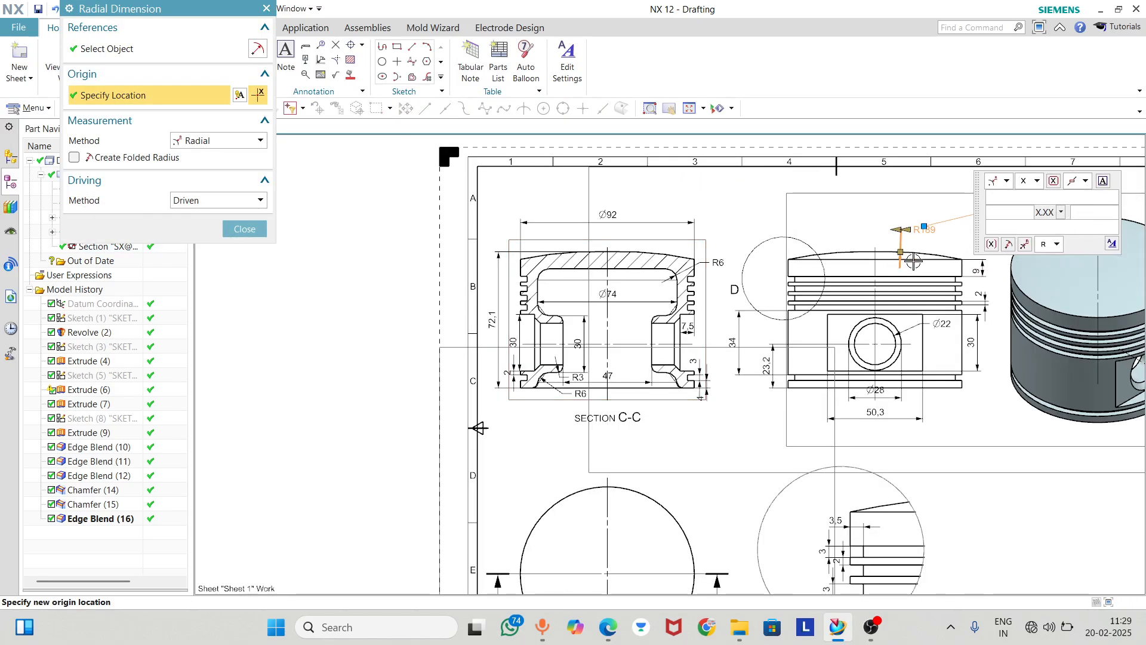
drag(912, 231, 968, 235)
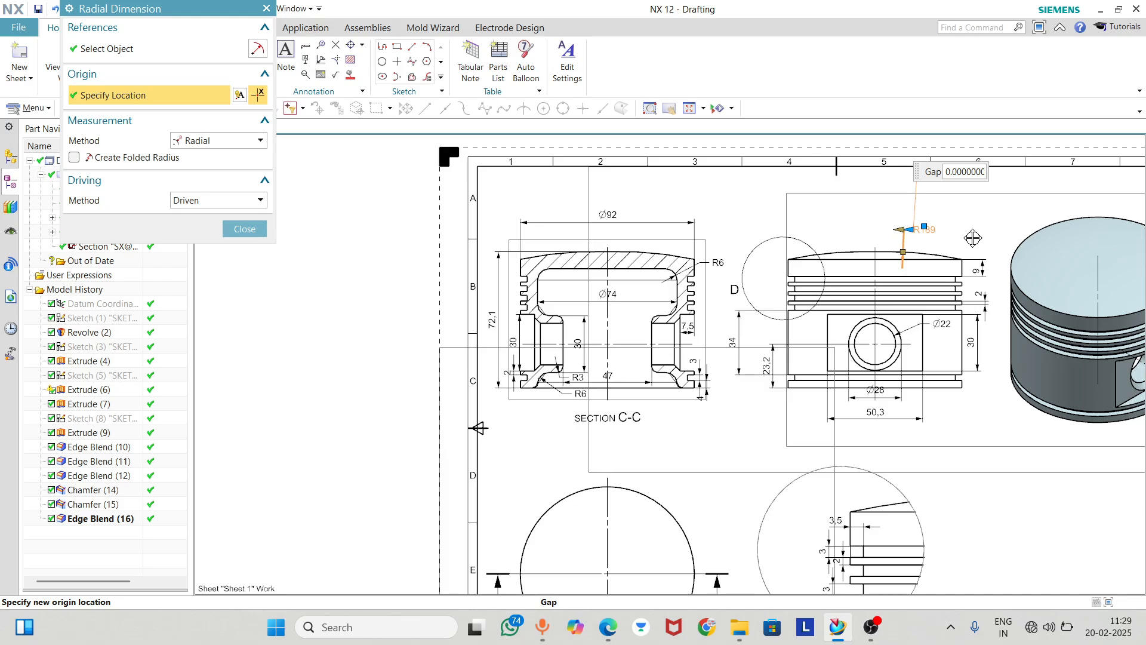
click(239, 227)
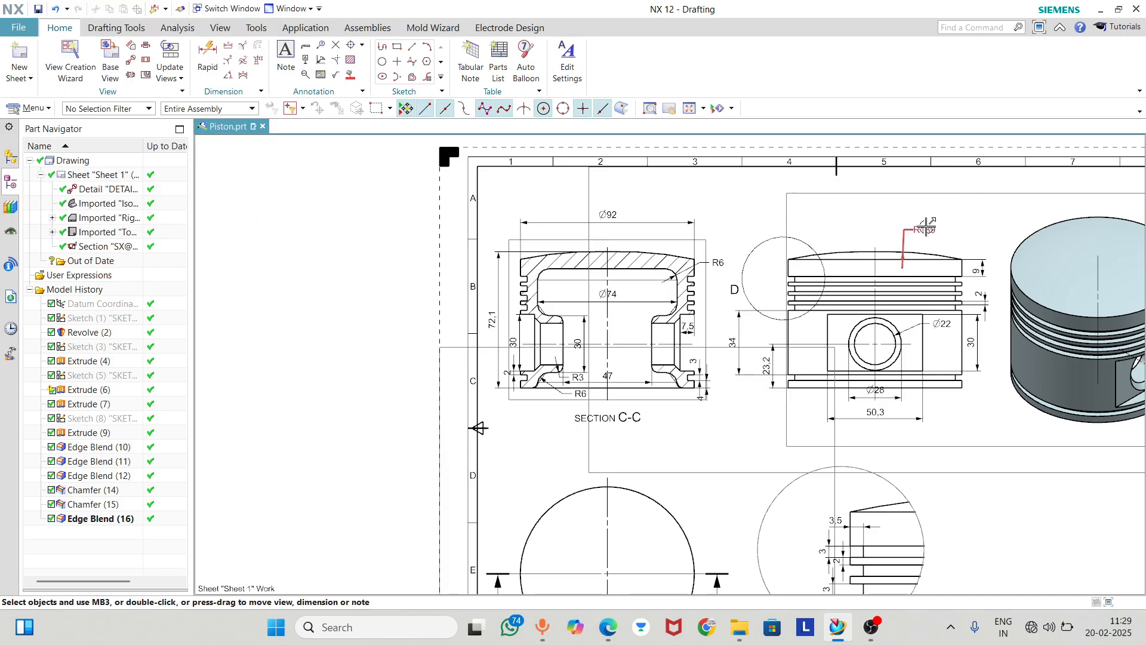
Append X2 after the crown's R189 dimension value and move the label right, above the crown's right edge
scroll(979, 219, down, 2)
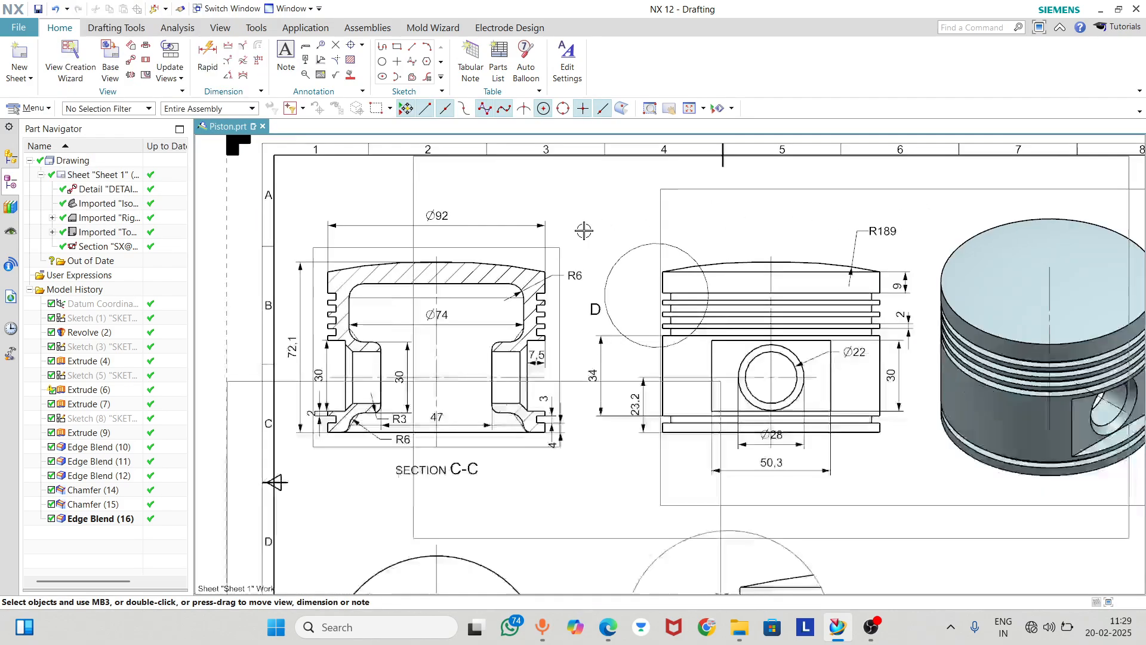
scroll(792, 239, up, 6)
double_click(792, 239)
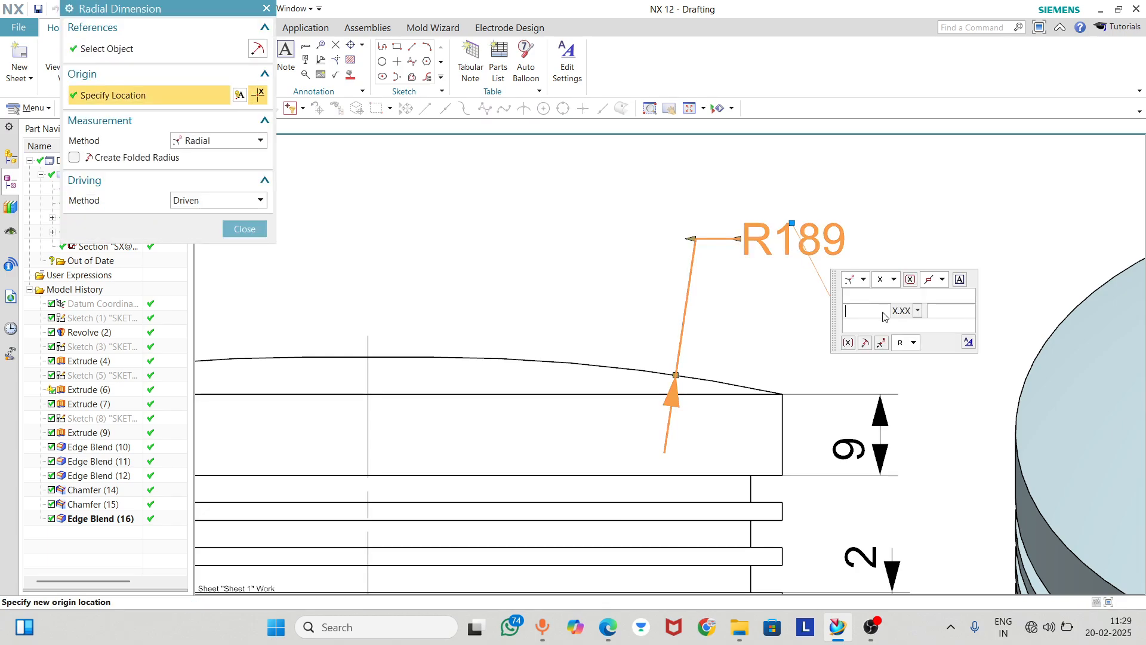
text(X)
key(BackSpace)
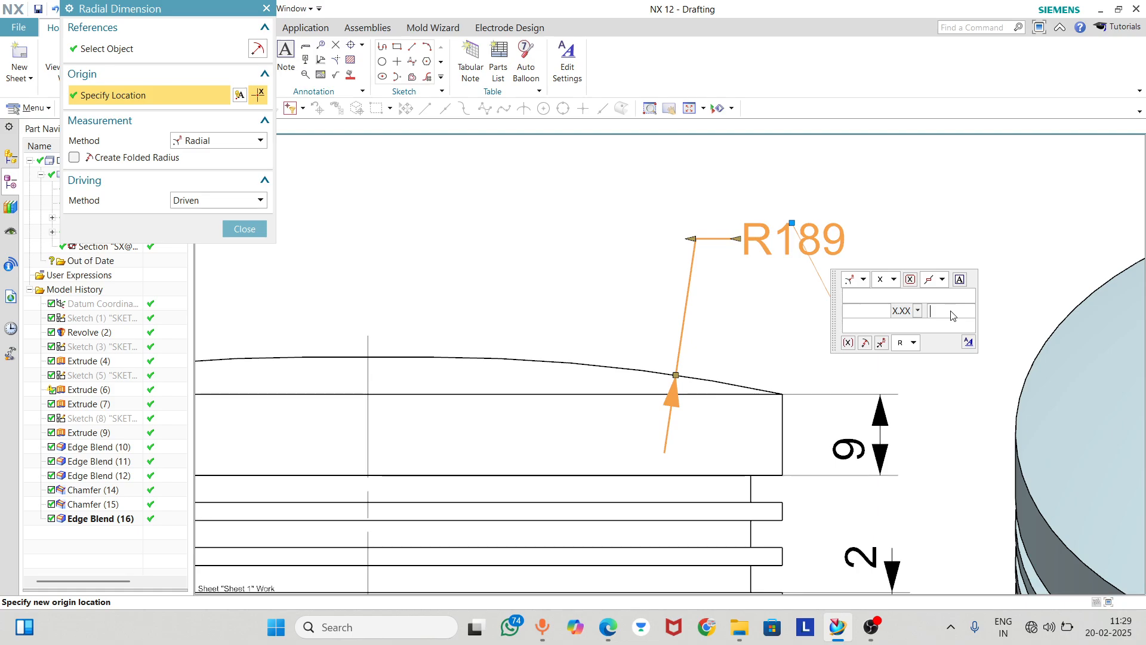
text(X2)
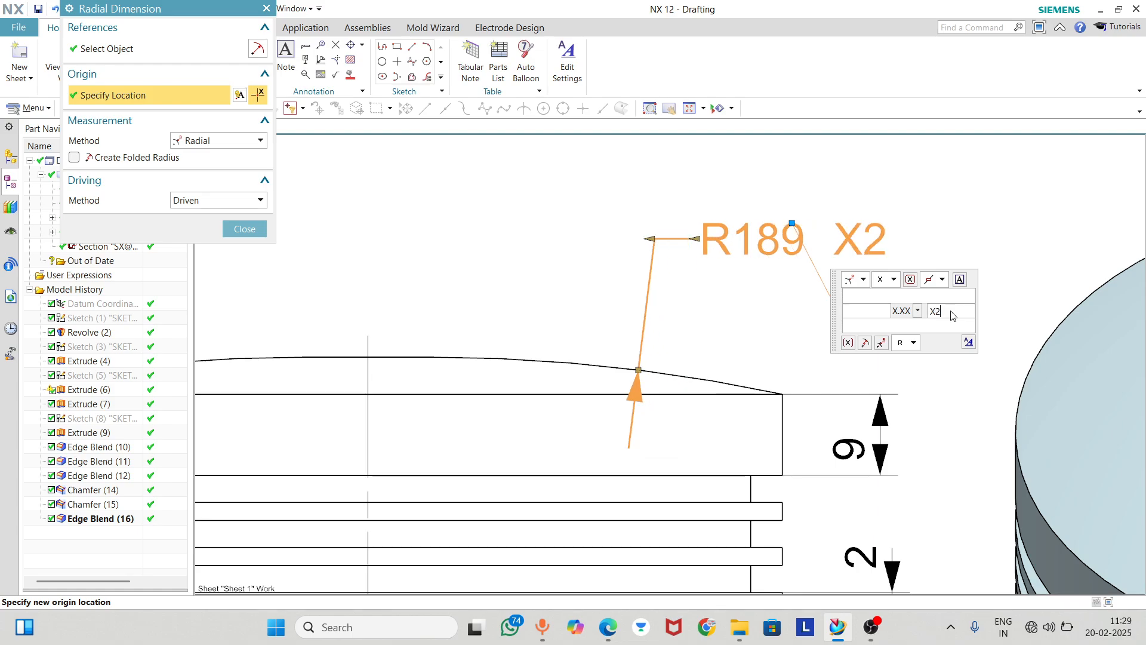
click(257, 229)
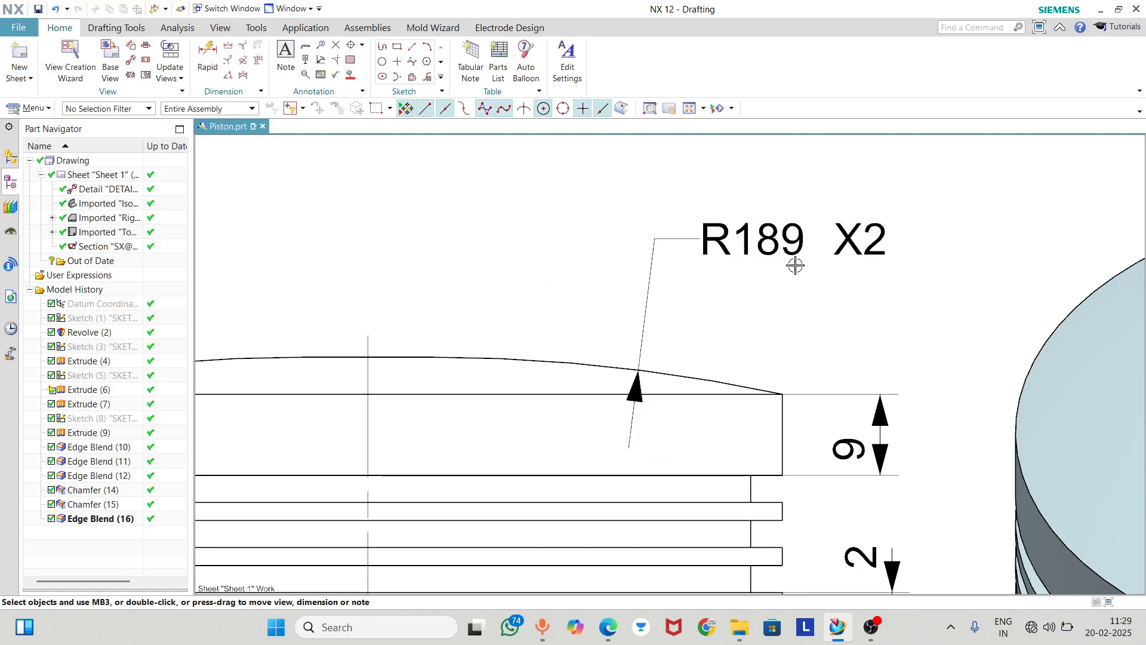
drag(794, 239, 868, 263)
scroll(711, 289, down, 3)
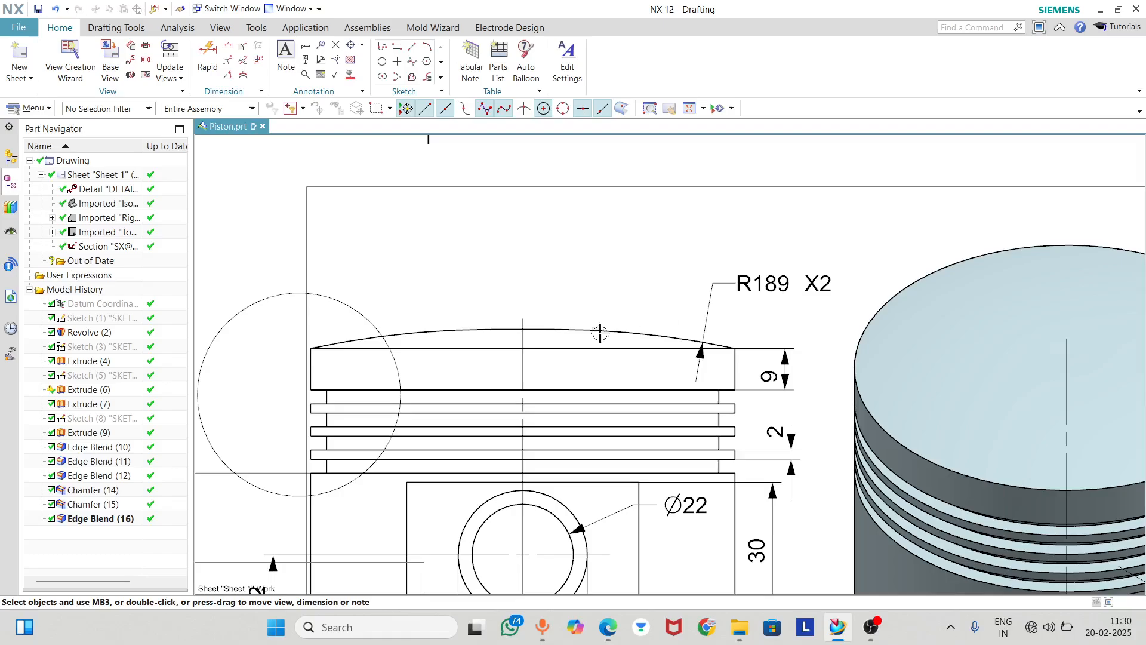
scroll(698, 372, down, 3)
scroll(304, 351, up, 3)
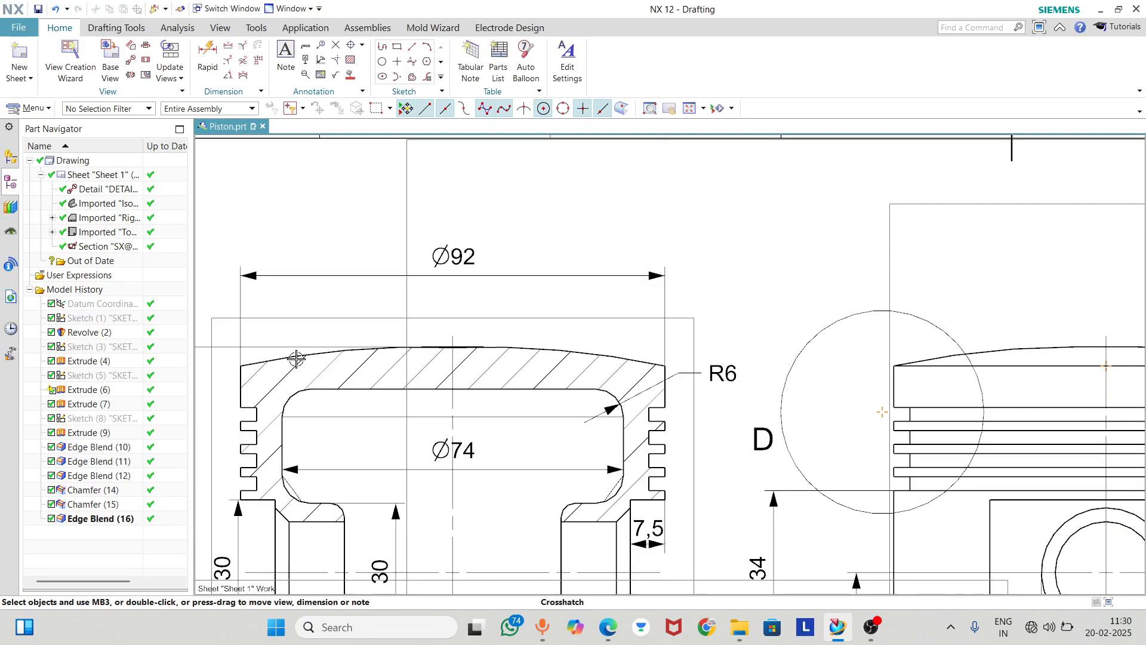
scroll(302, 355, down, 3)
scroll(388, 418, up, 4)
scroll(396, 357, down, 3)
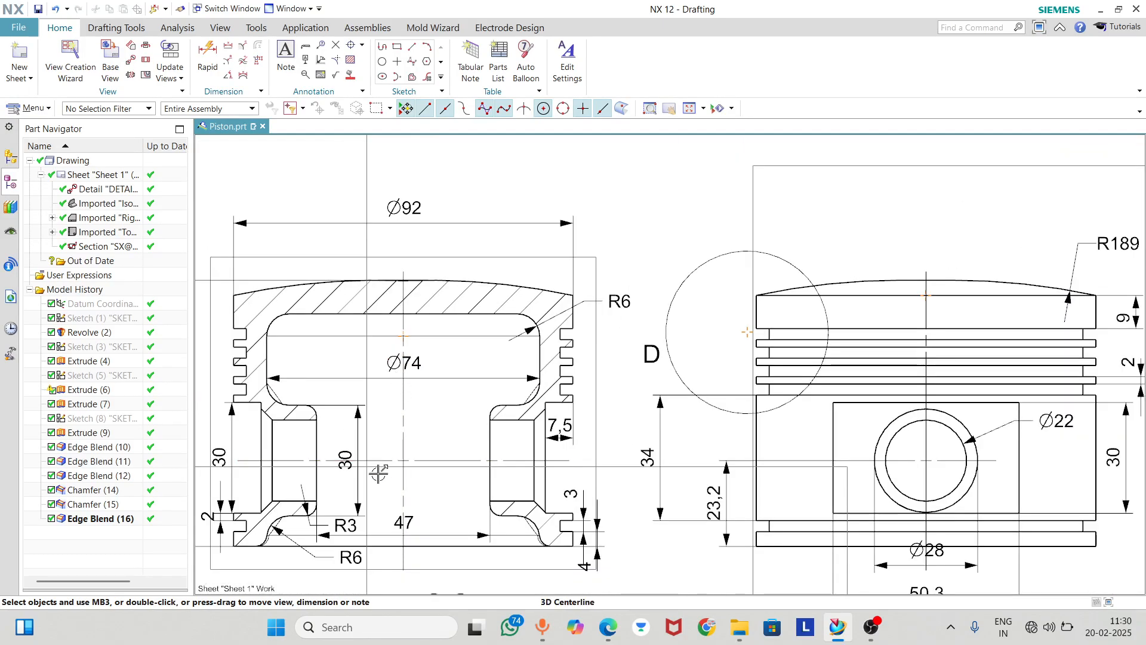
scroll(418, 370, up, 4)
scroll(455, 402, down, 2)
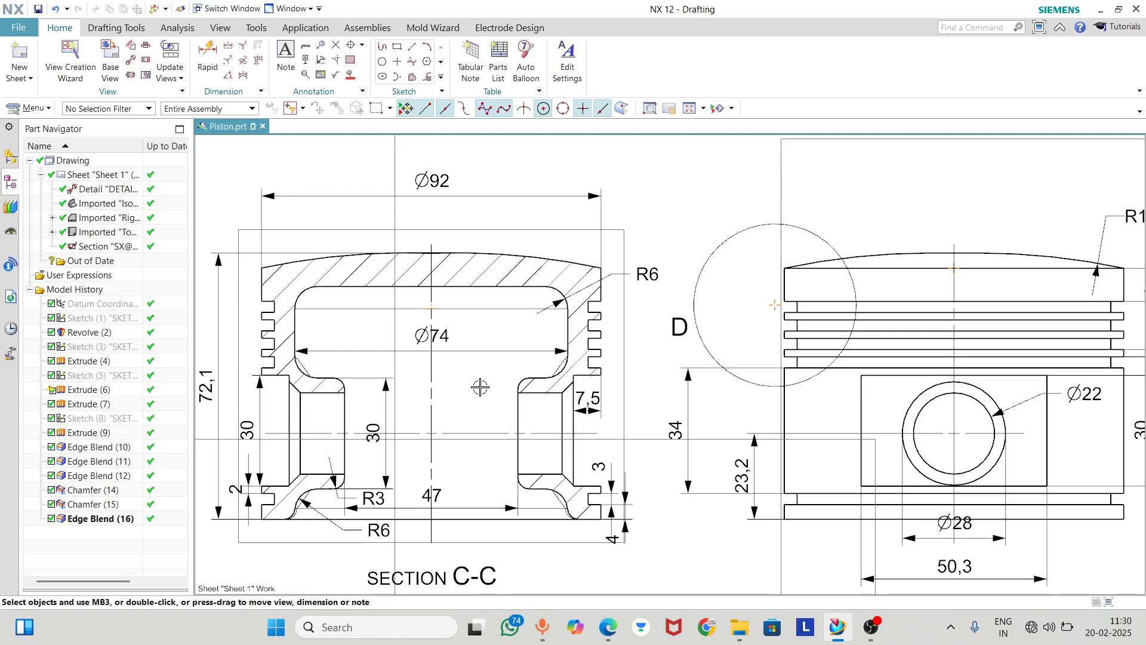
scroll(506, 442, up, 2)
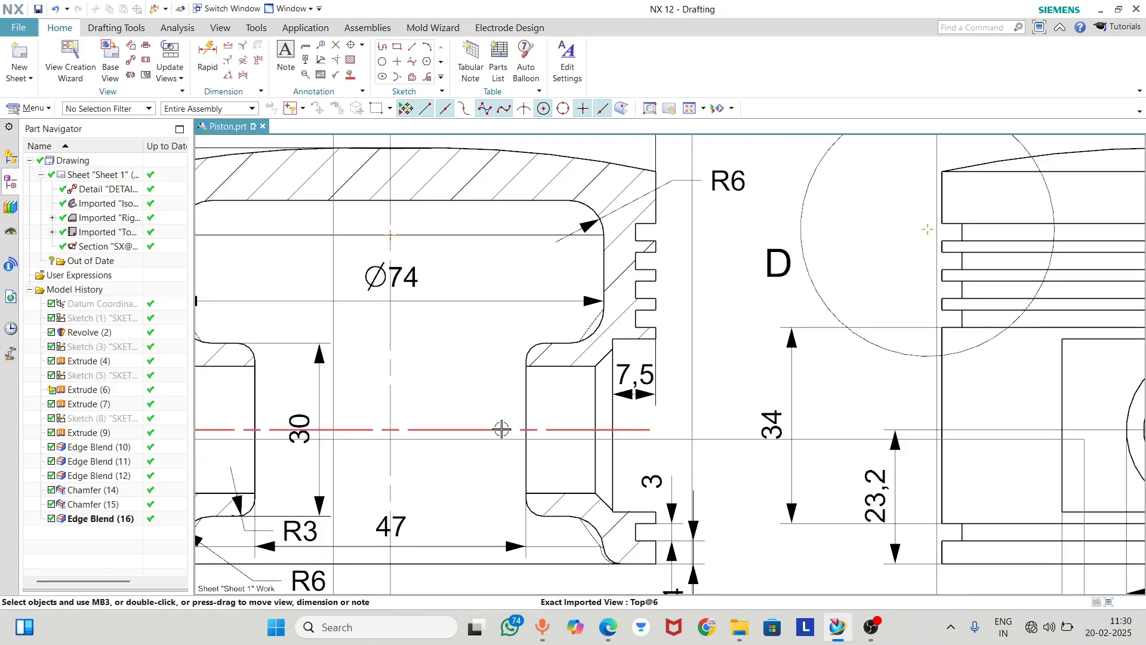
scroll(501, 424, down, 1)
scroll(430, 389, up, 2)
middle_drag(547, 387, 461, 338)
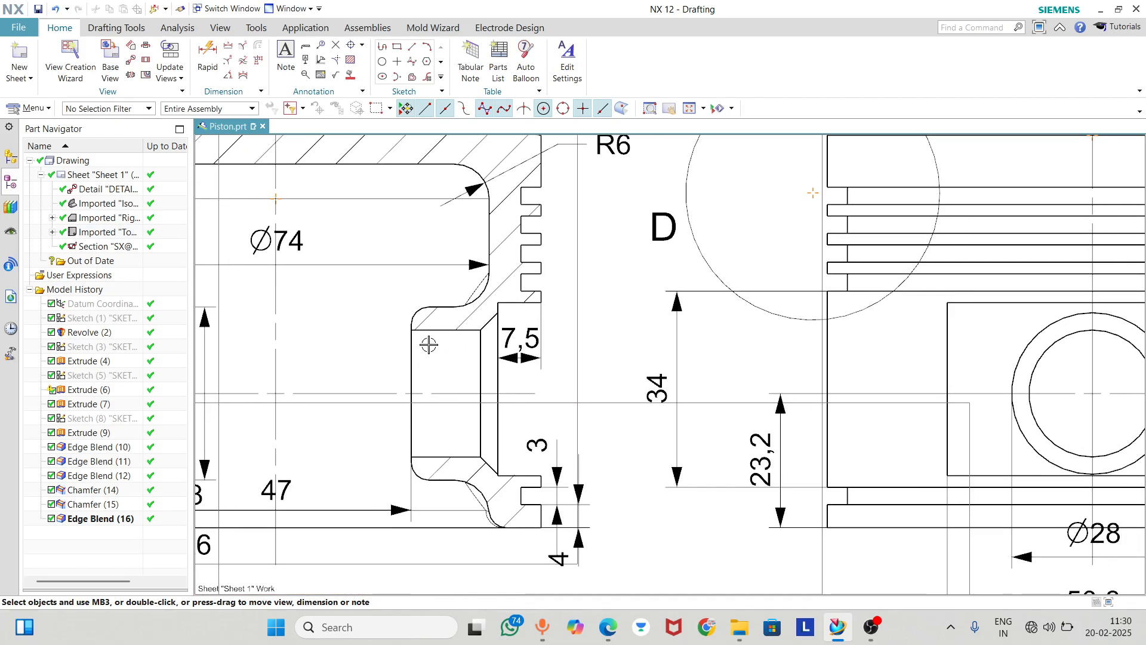
scroll(428, 344, down, 1)
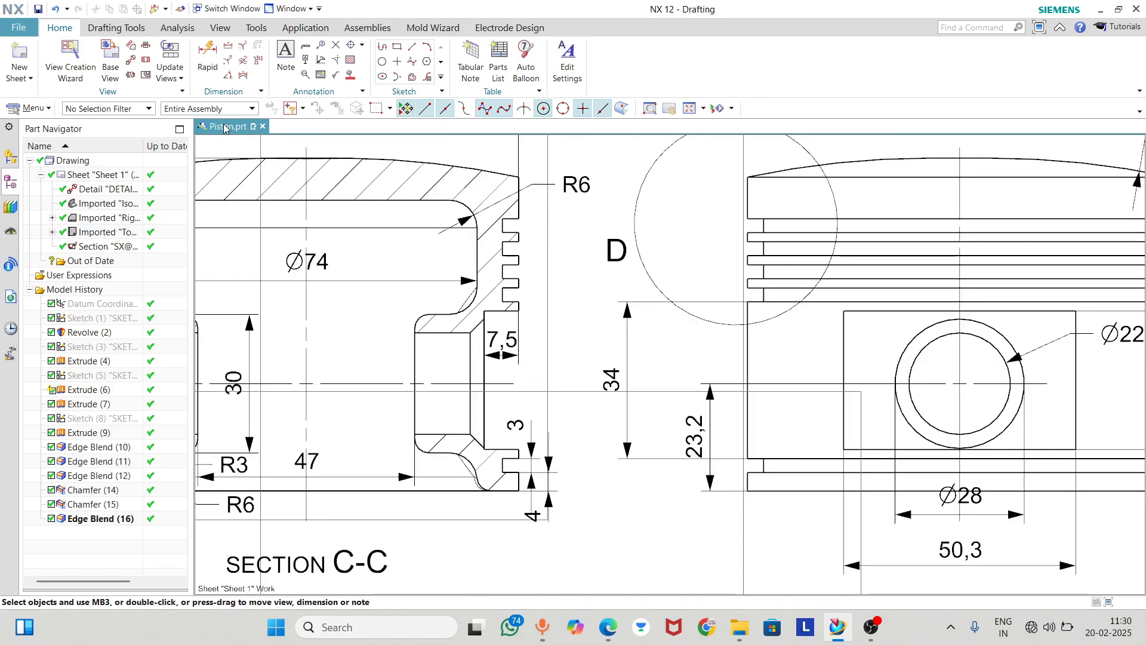
click(423, 322)
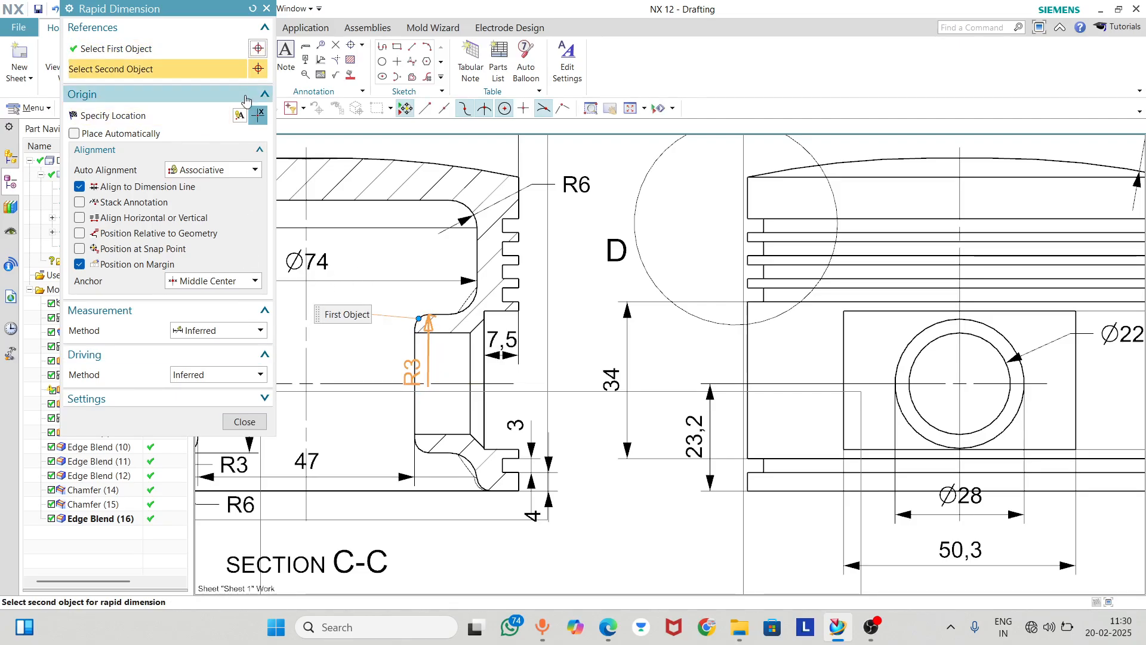
click(245, 422)
Review the whole sheet, the front view and the detail view for missing dimensions
scroll(975, 396, down, 4)
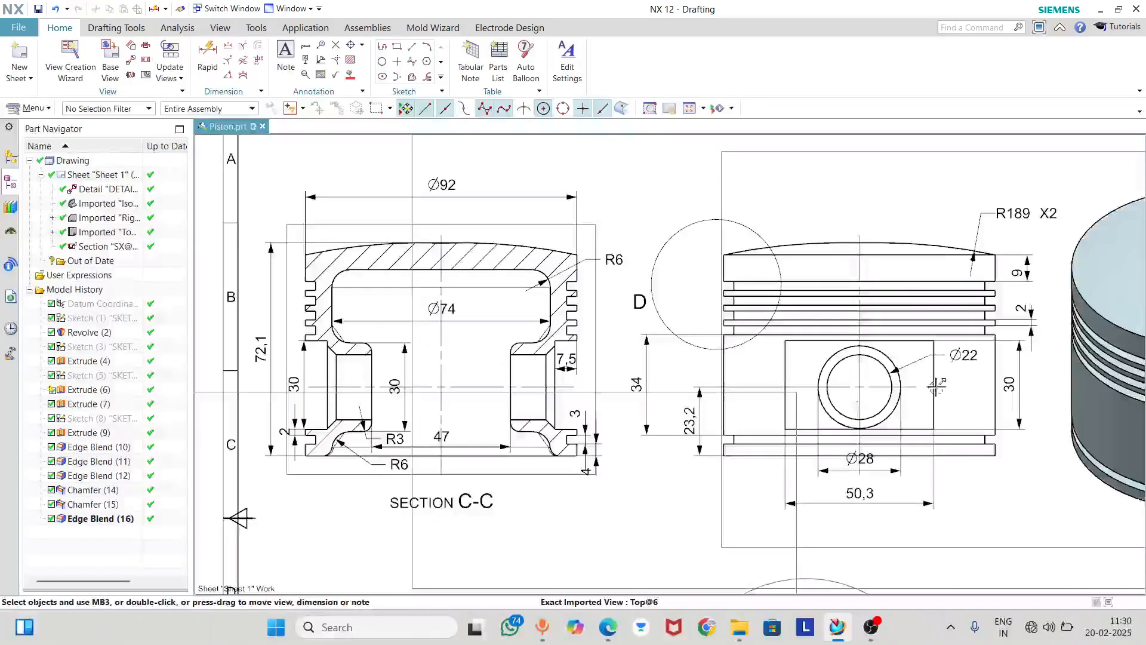
scroll(551, 380, down, 3)
scroll(550, 380, down, 2)
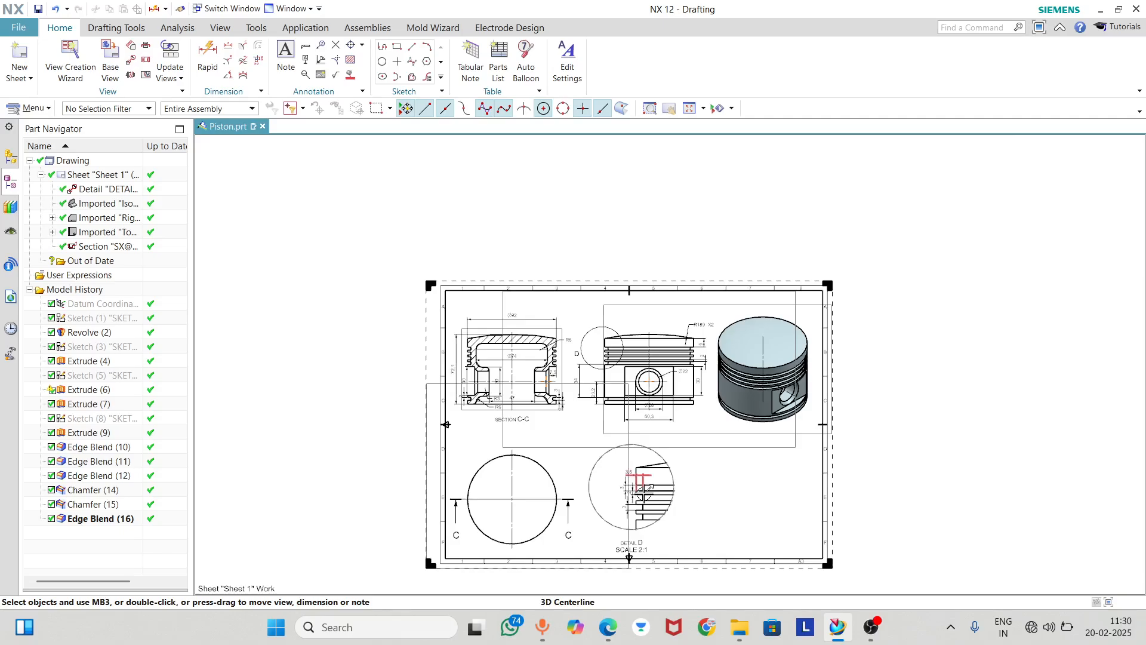
scroll(448, 494, up, 3)
scroll(448, 494, down, 3)
scroll(796, 187, up, 4)
scroll(796, 187, down, 2)
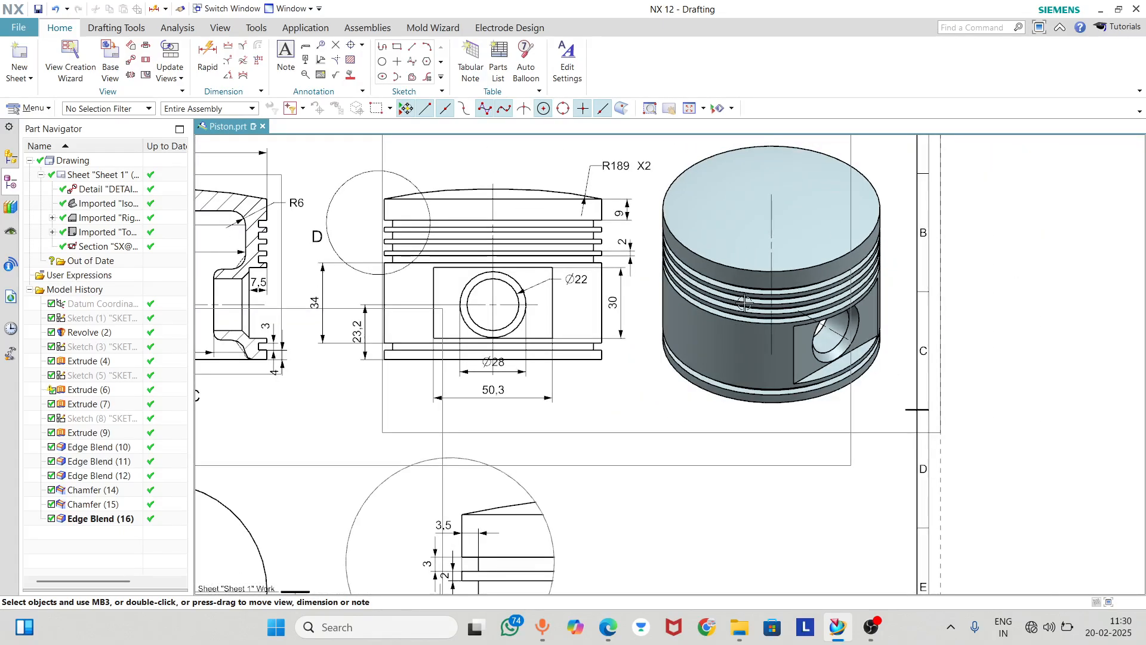
scroll(537, 222, down, 2)
scroll(537, 222, up, 4)
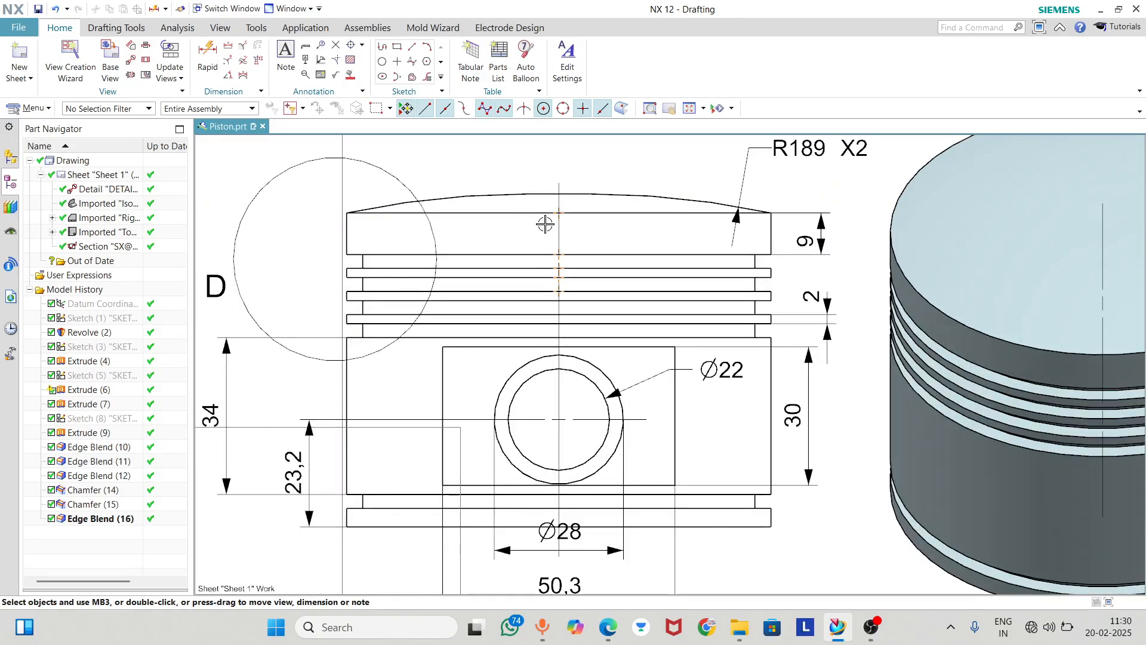
Dimension the crown's thickness along the centreline in section C-C, placing the vertical label inside the cavity, right of the centreline
middle_drag(564, 268, 850, 258)
middle_drag(389, 300, 699, 300)
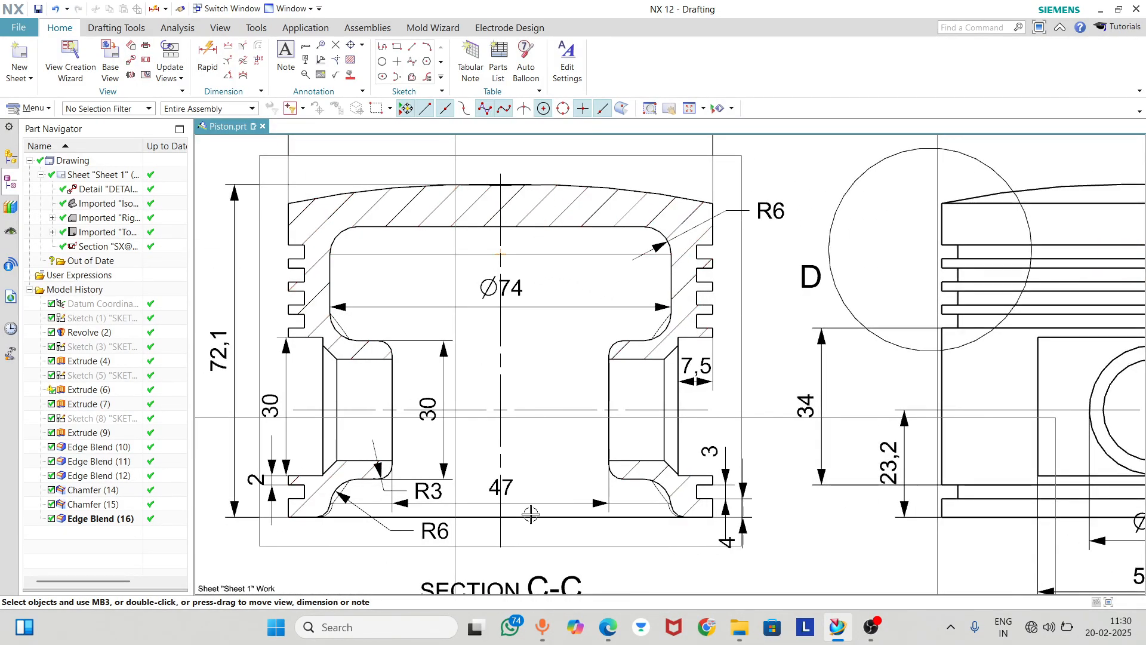
click(207, 57)
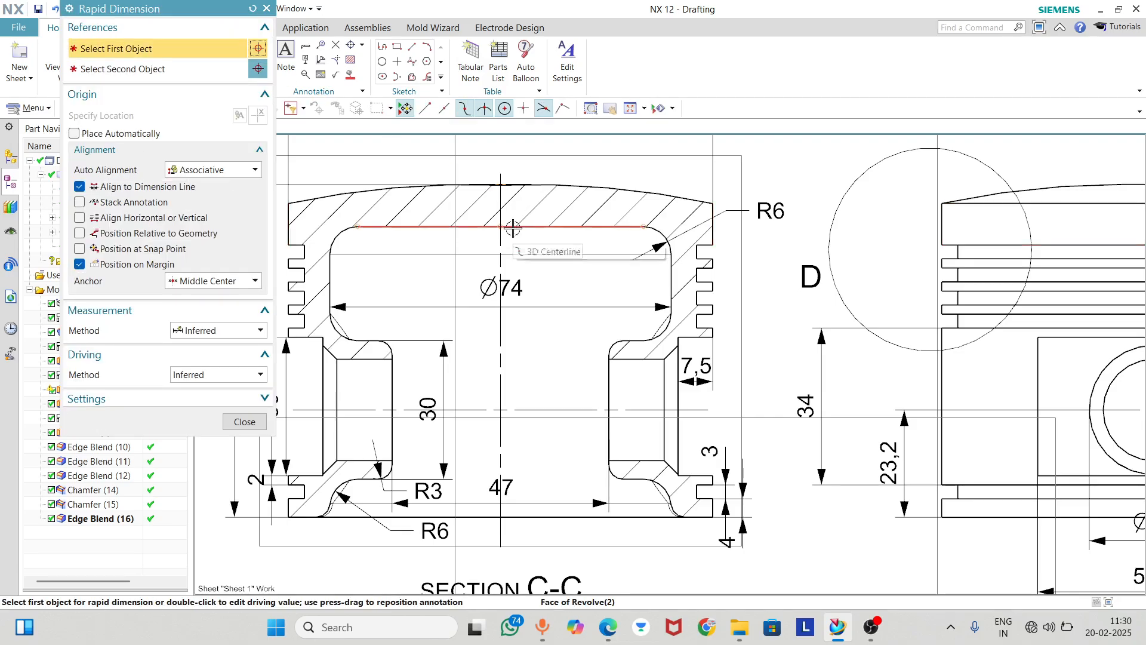
click(500, 227)
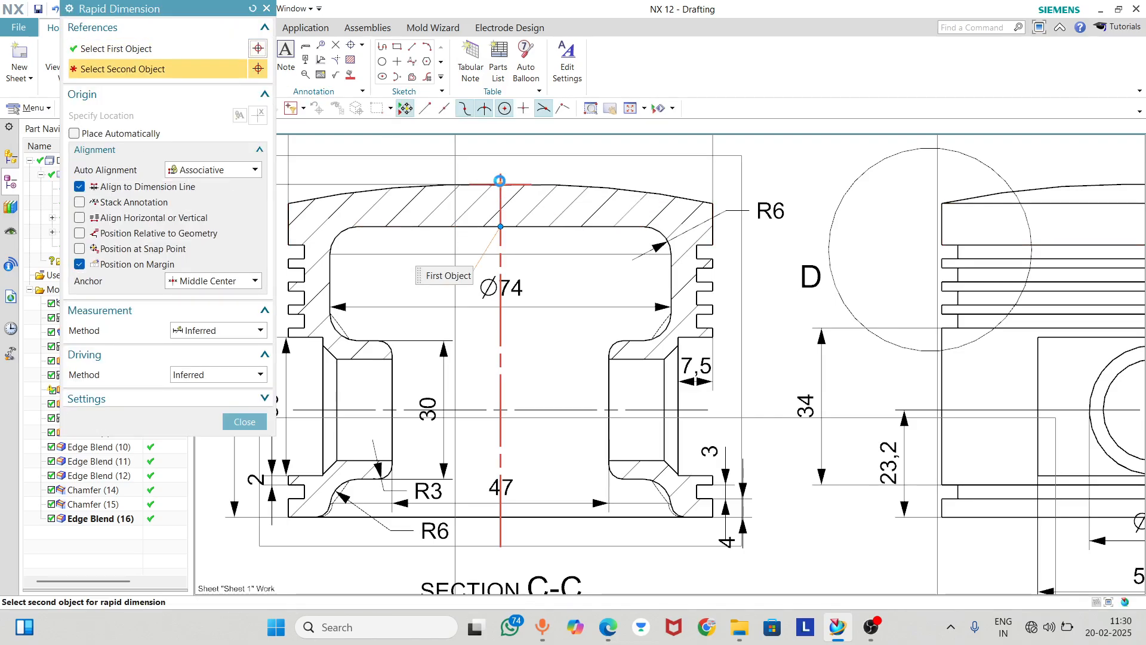
click(500, 180)
scroll(500, 180, down, 3)
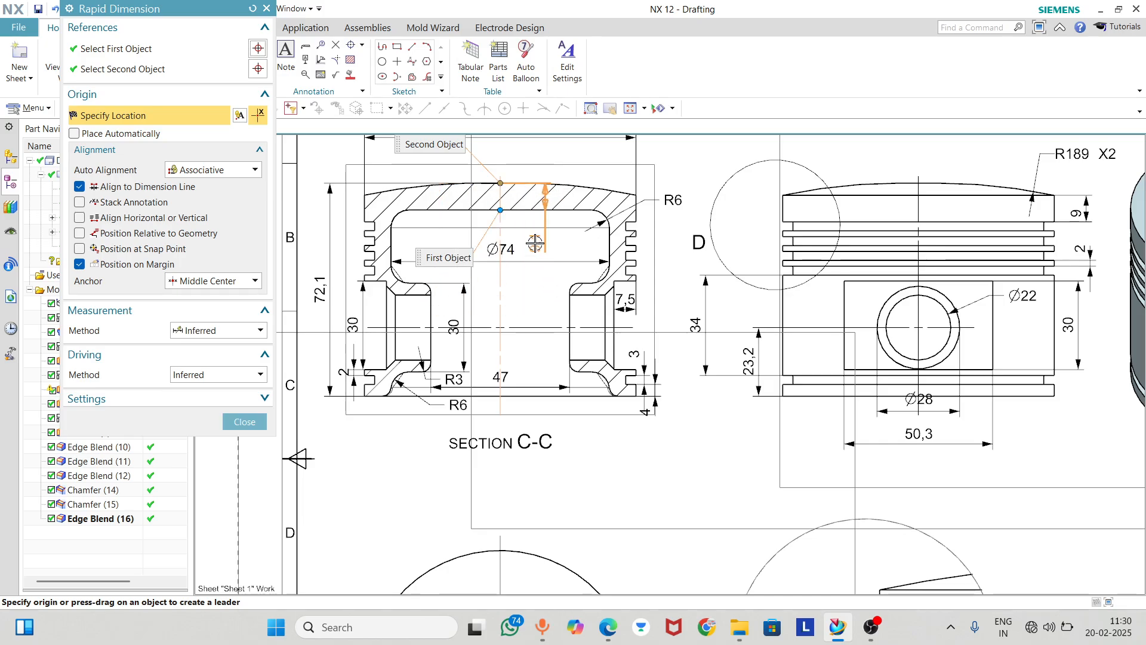
click(557, 232)
click(244, 422)
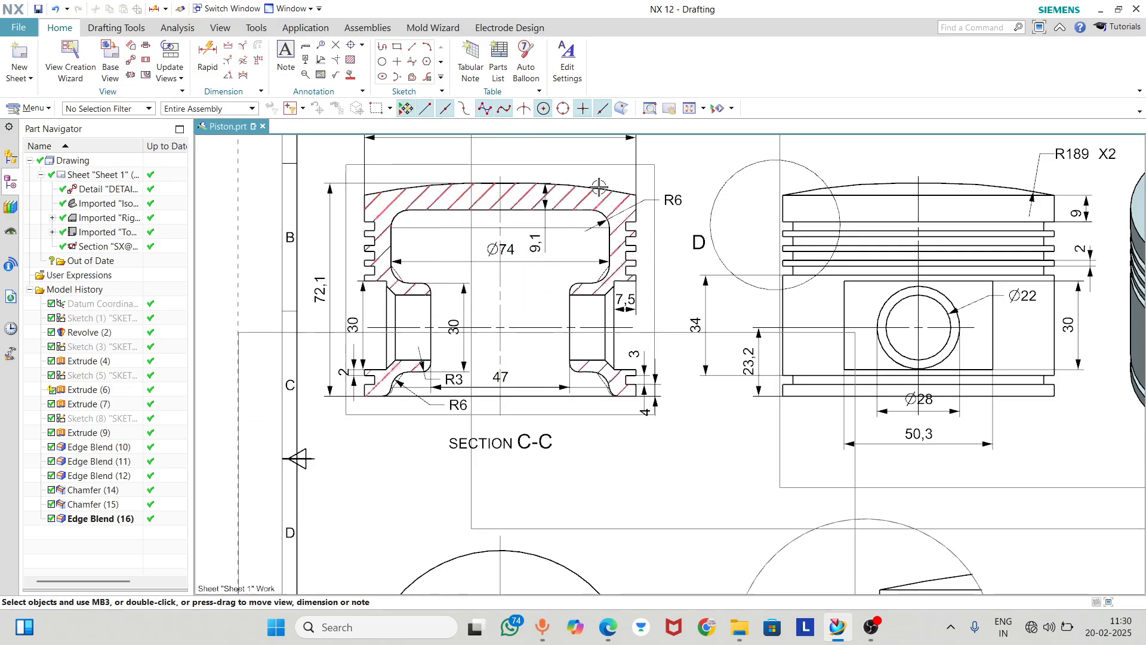
Examine section C-C, including the crown and the lower boss fillets, for missing dimensions
scroll(598, 186, up, 5)
scroll(599, 187, down, 2)
scroll(834, 227, down, 3)
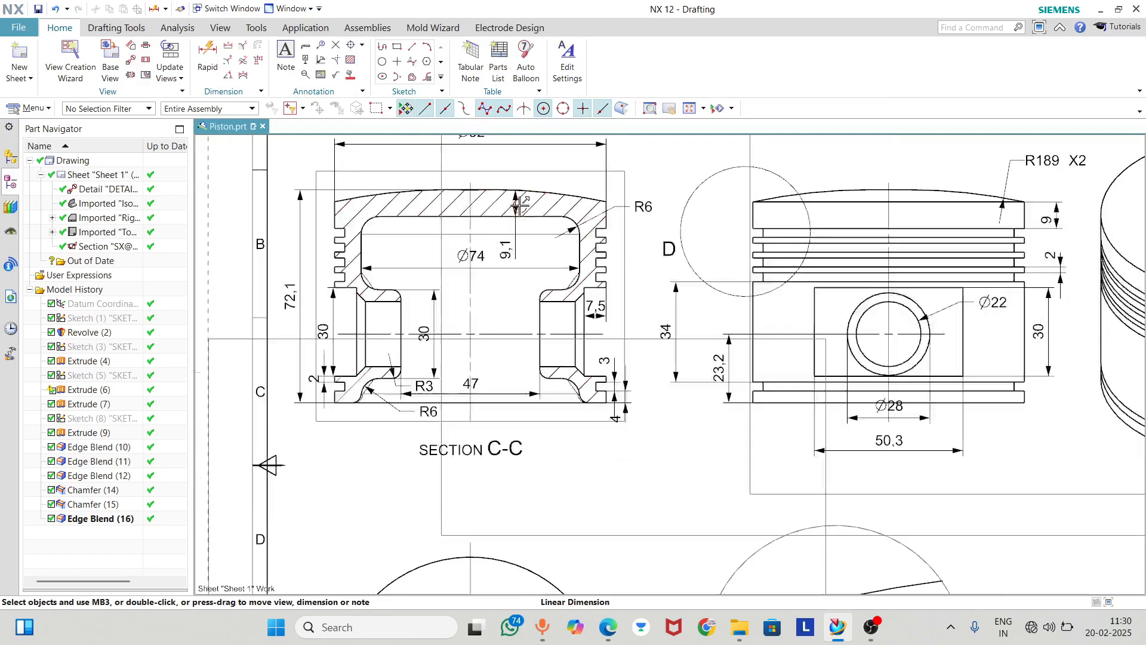
scroll(581, 237, up, 4)
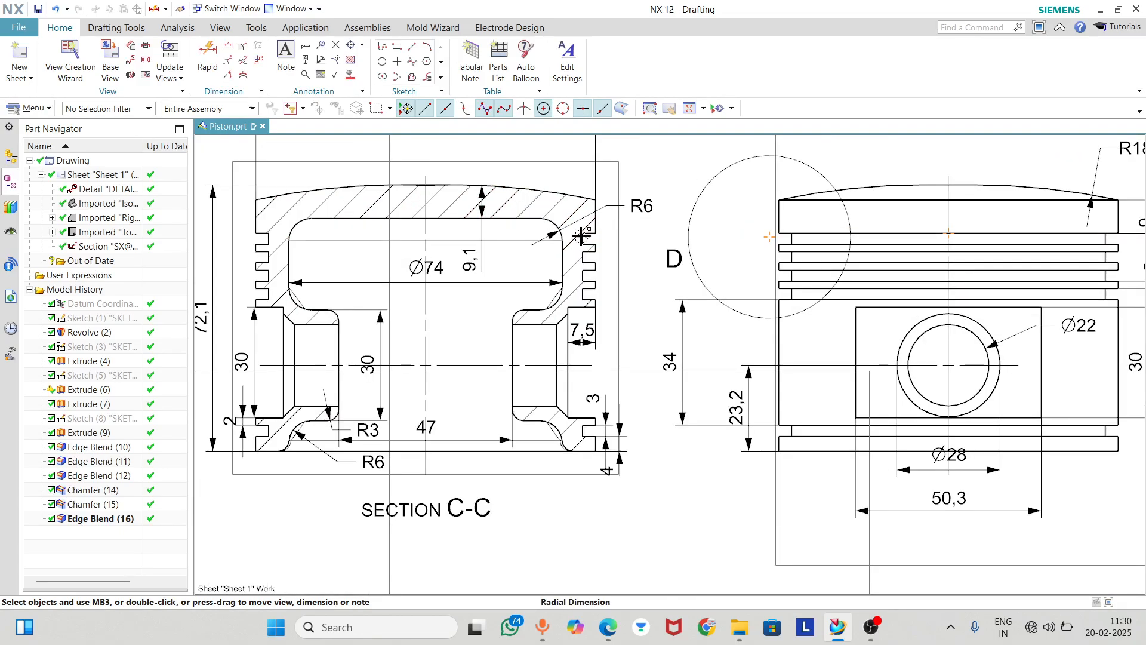
scroll(581, 236, down, 4)
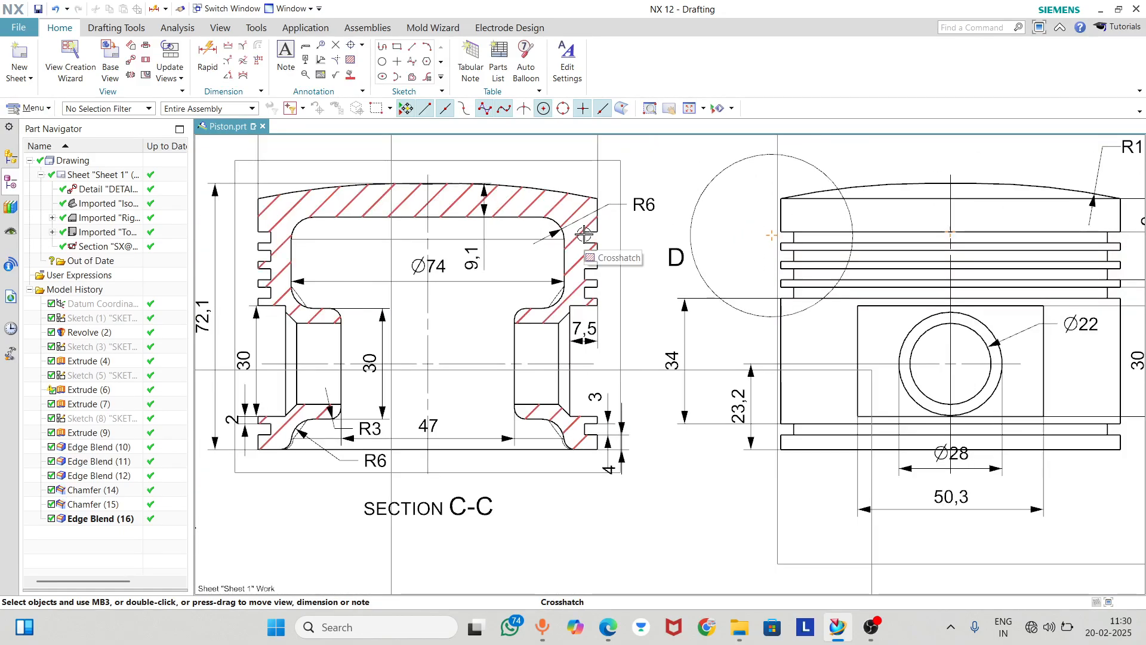
scroll(584, 233, down, 2)
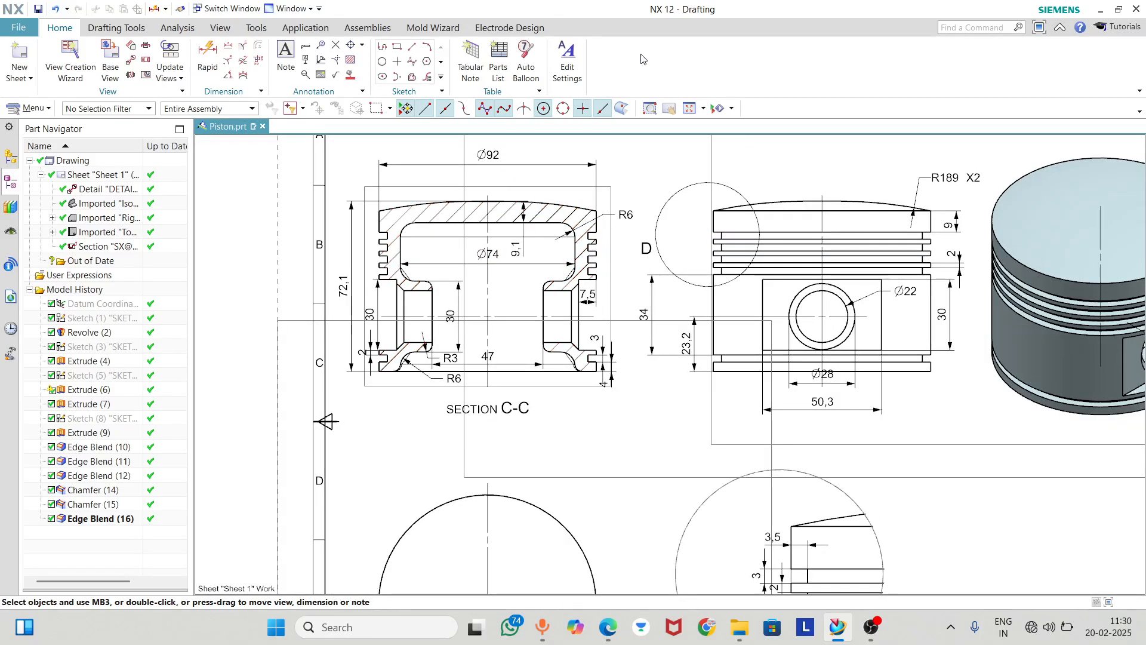
scroll(445, 327, up, 5)
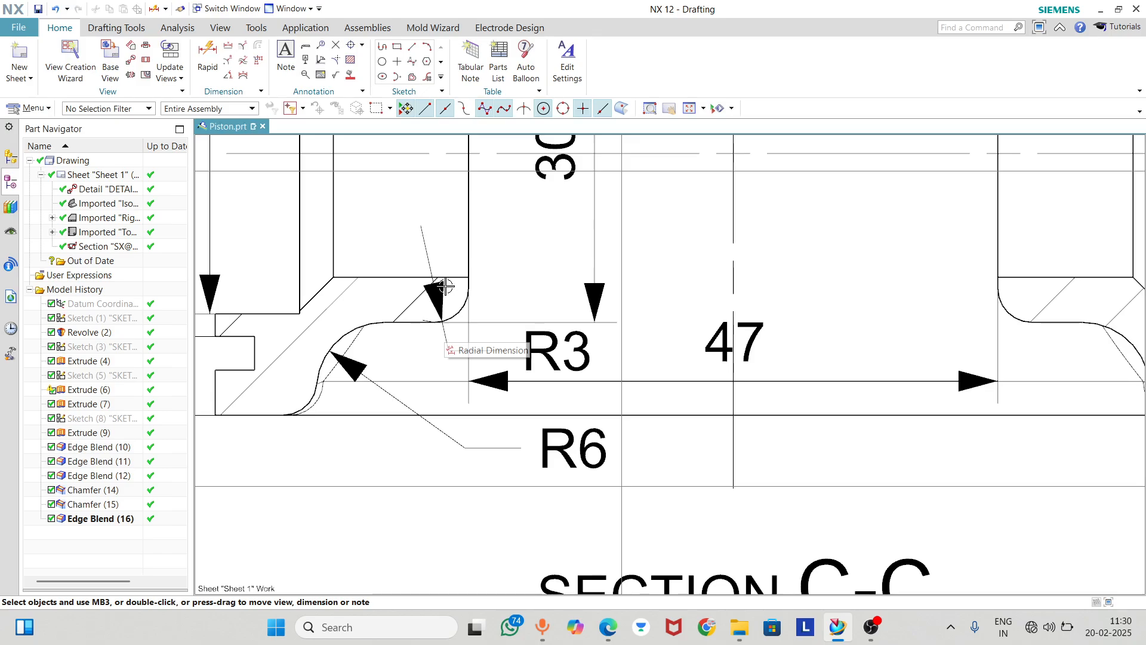
scroll(445, 286, down, 1)
scroll(302, 364, down, 3)
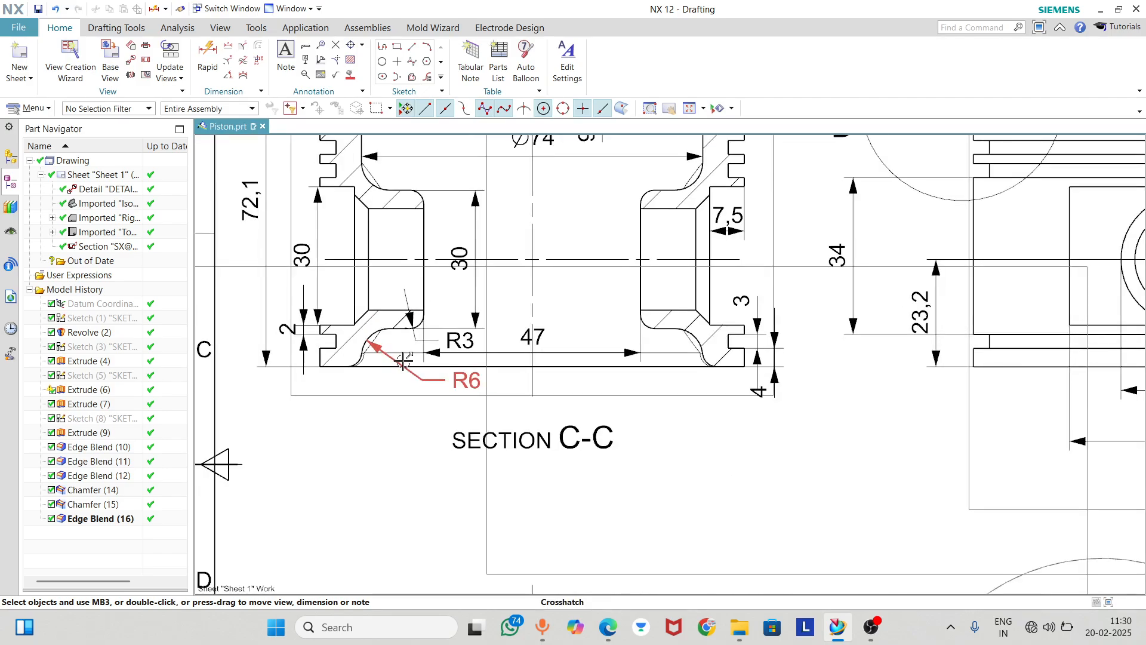
middle_drag(514, 362, 517, 226)
middle_drag(573, 456, 575, 284)
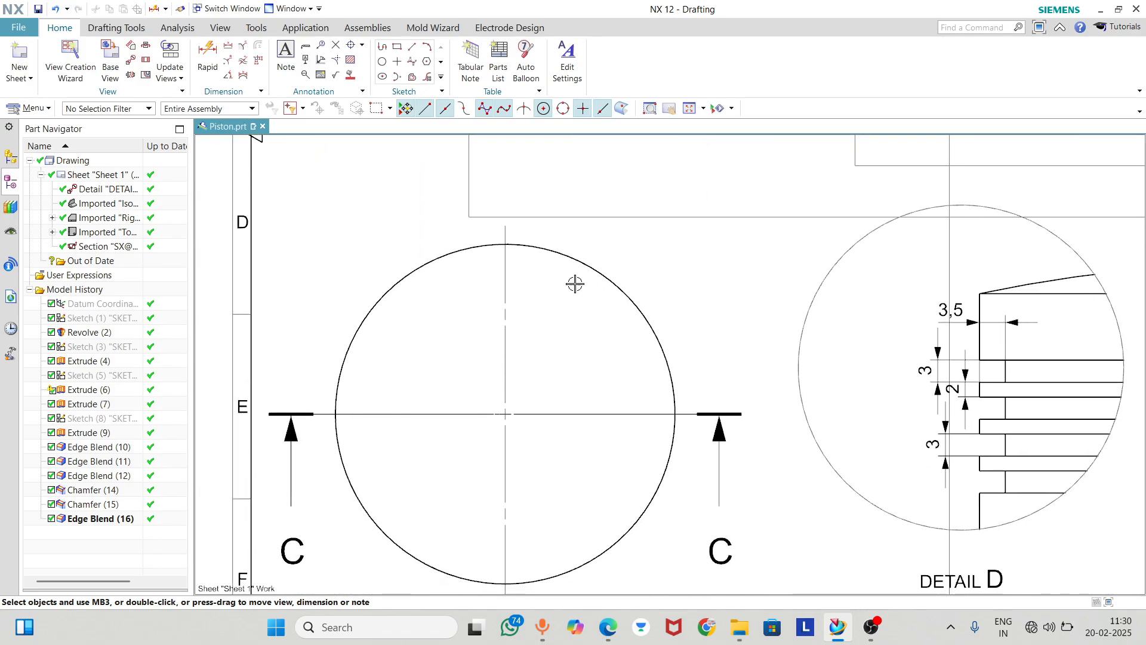
click(207, 58)
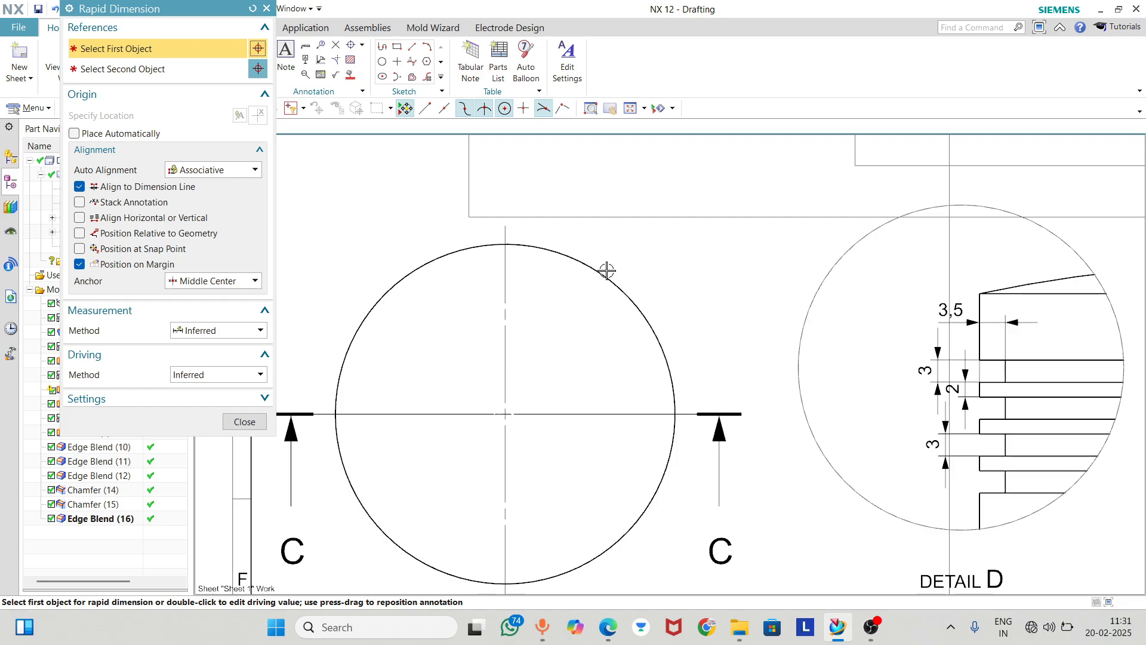
click(607, 272)
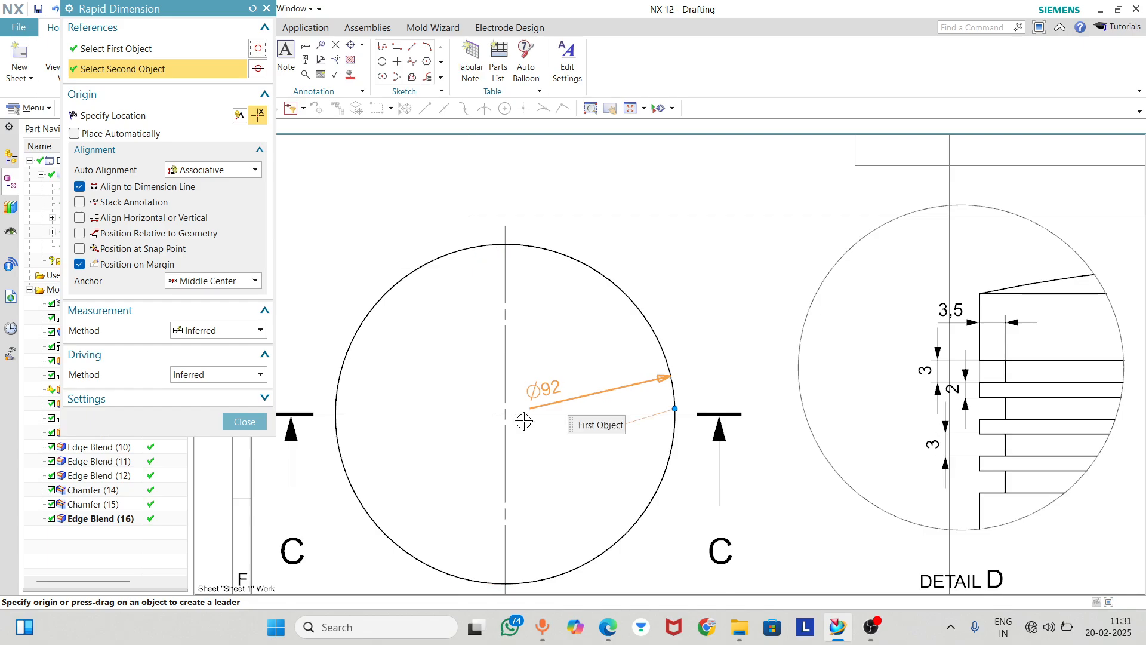
click(505, 415)
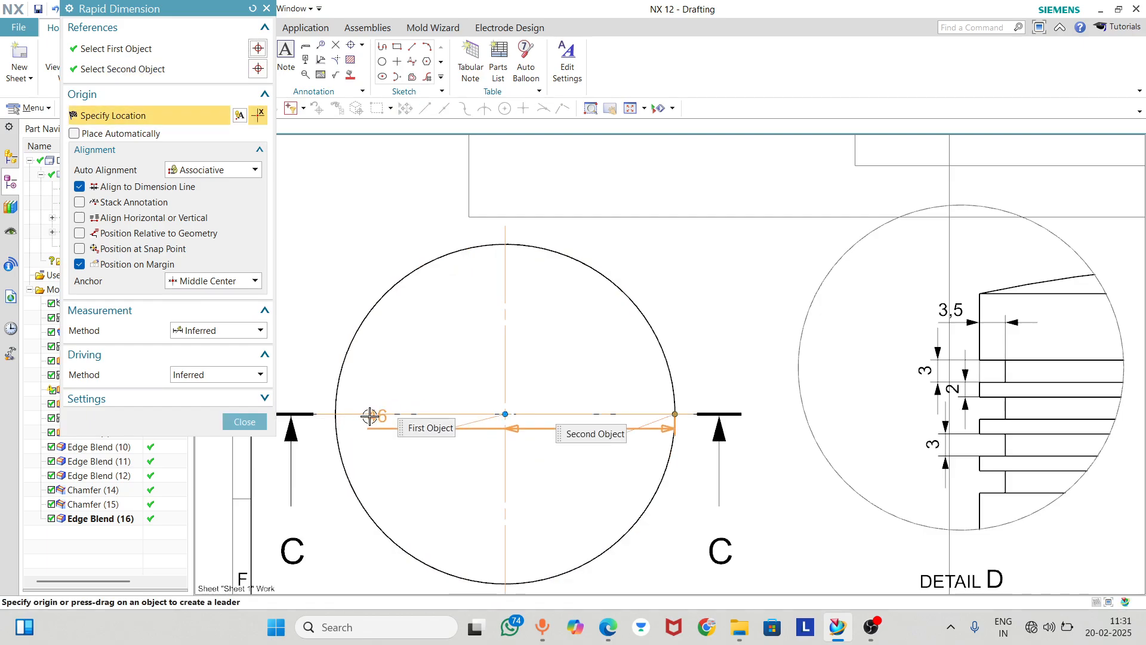
click(244, 421)
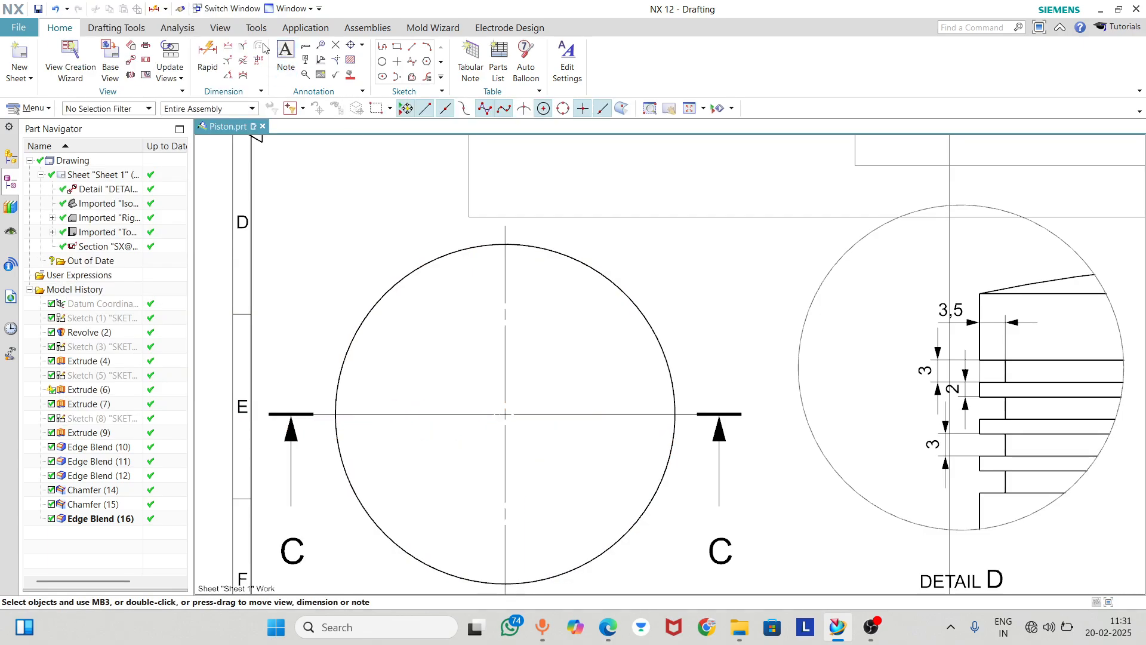
key(d)
click(668, 461)
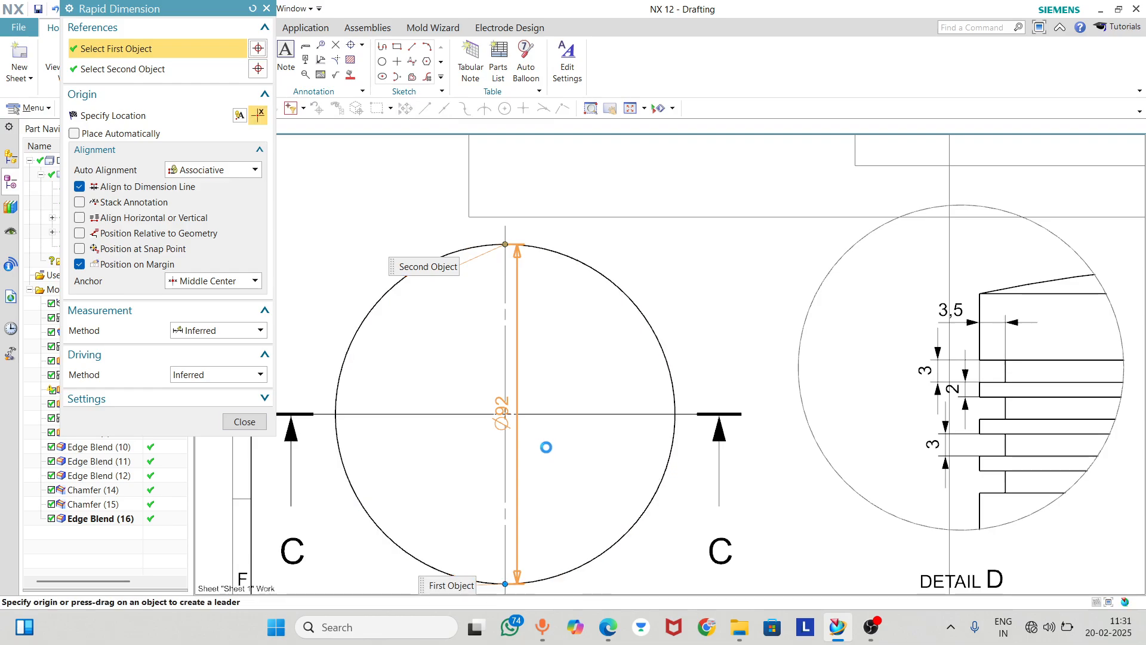
click(506, 426)
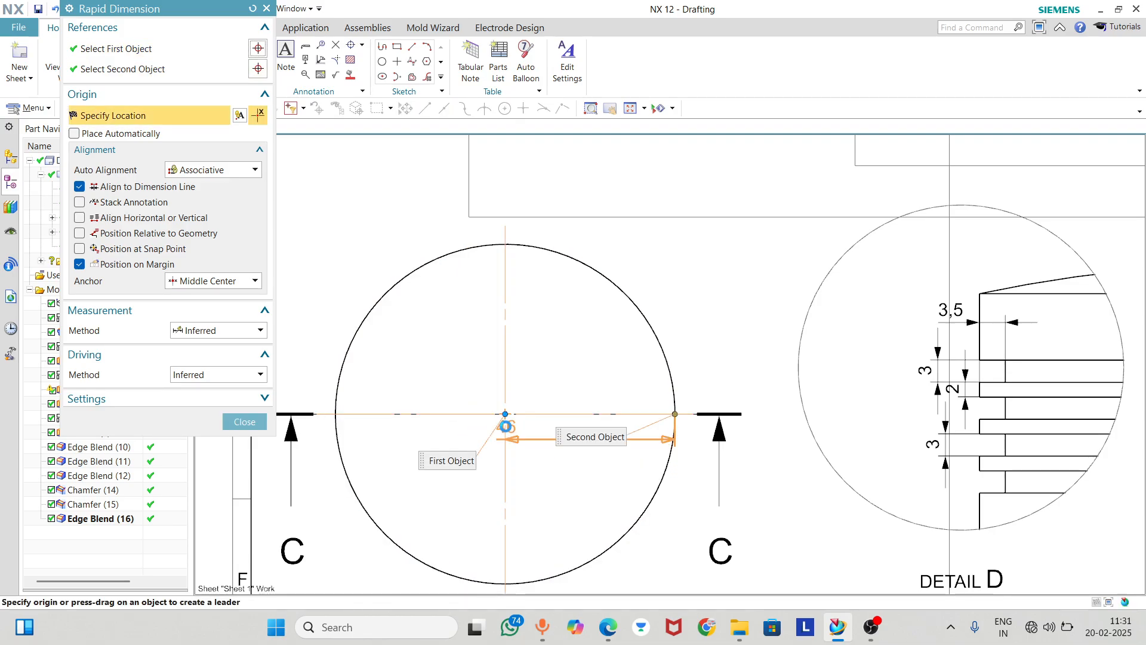
click(244, 422)
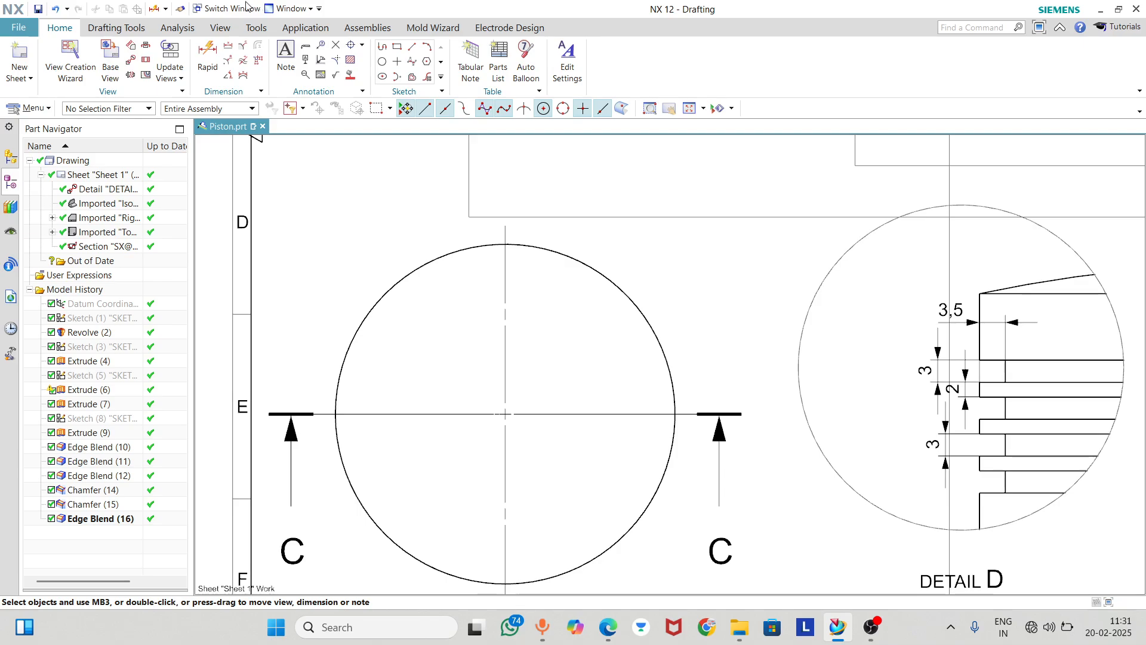
Add a vertical diameter dimension to the piston's outer circle in the top view and place it left of the circle
click(210, 56)
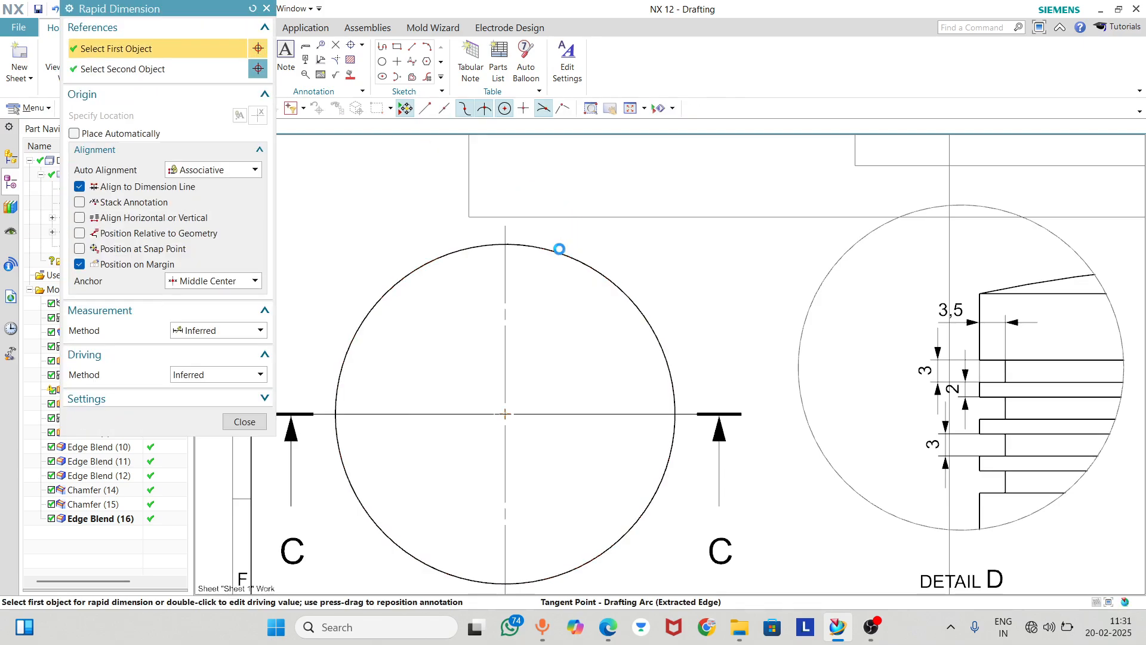
click(561, 246)
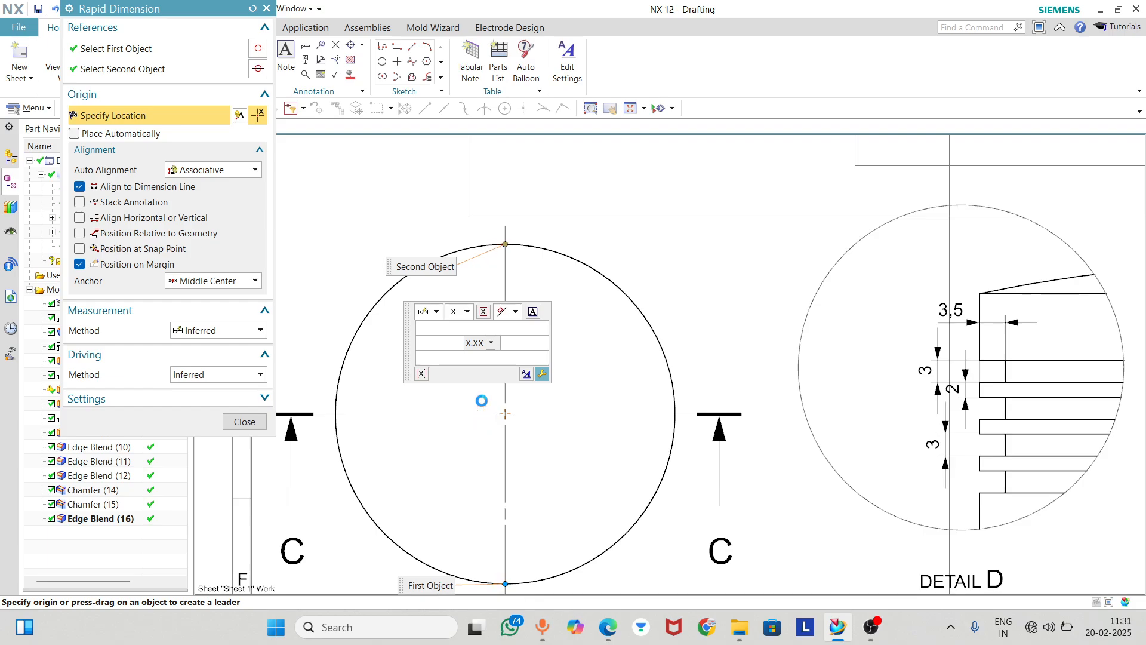
click(483, 411)
click(230, 422)
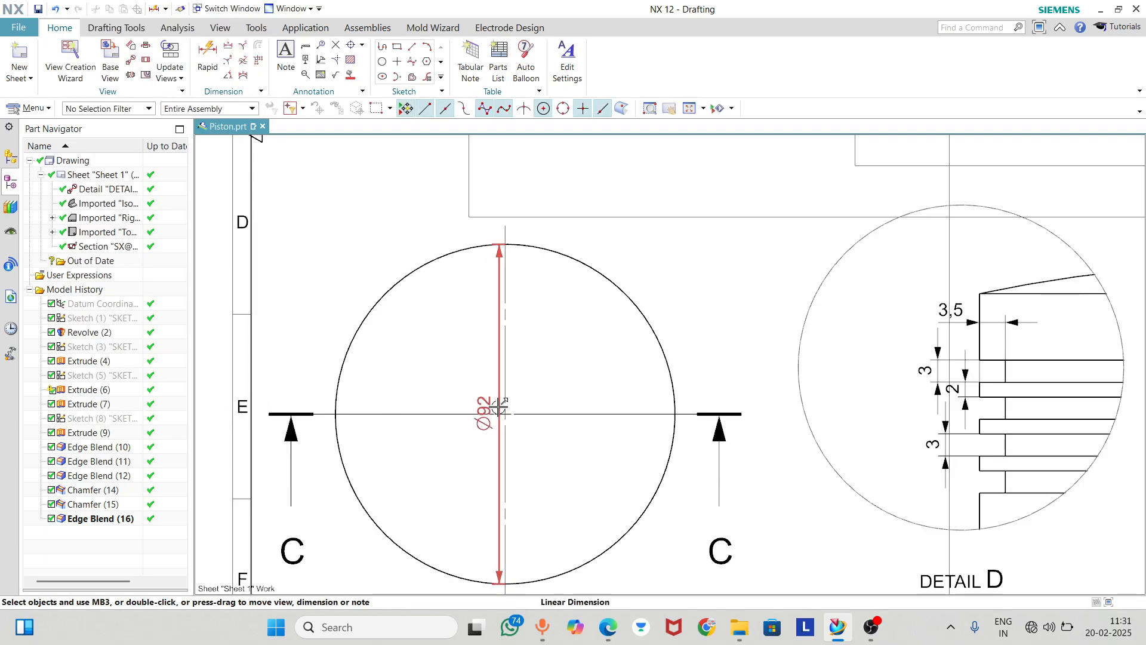
drag(493, 411, 304, 361)
Review the top view, detail D, section C-C and the whole sheet for missing dimensions
scroll(516, 305, down, 3)
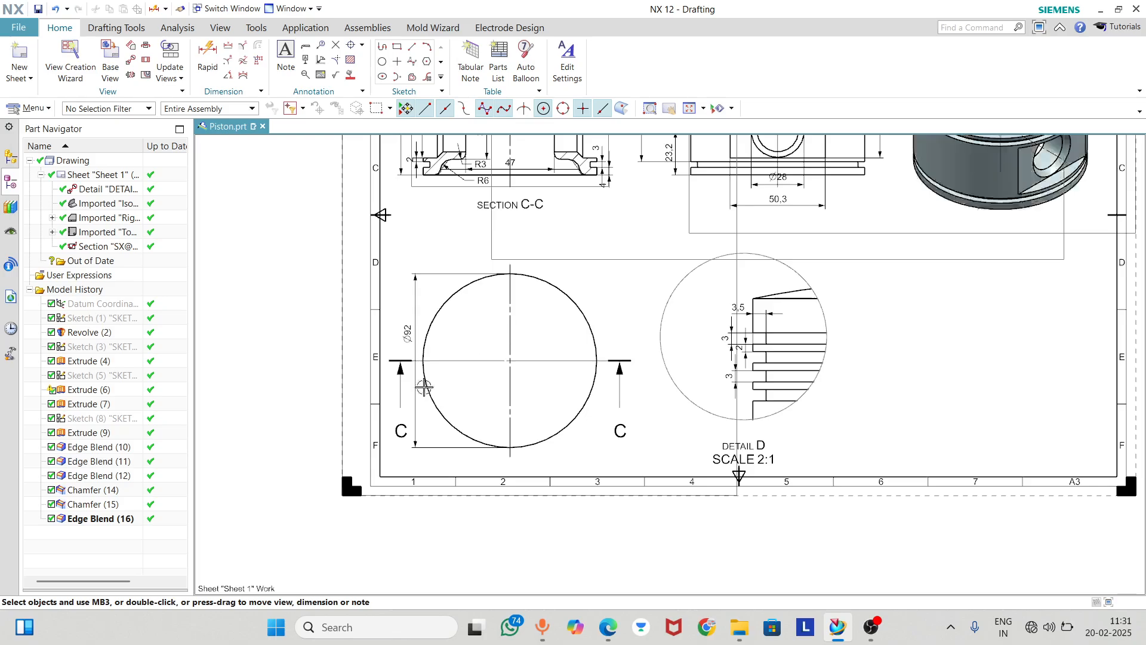
scroll(384, 427, down, 1)
scroll(681, 325, up, 4)
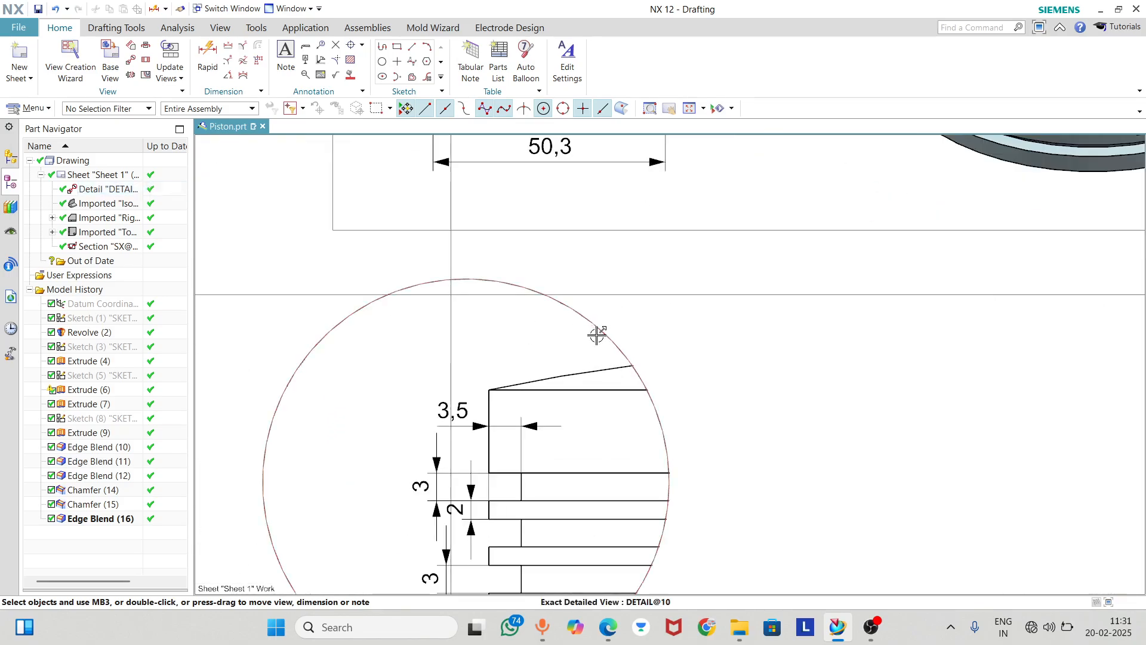
scroll(571, 307, down, 5)
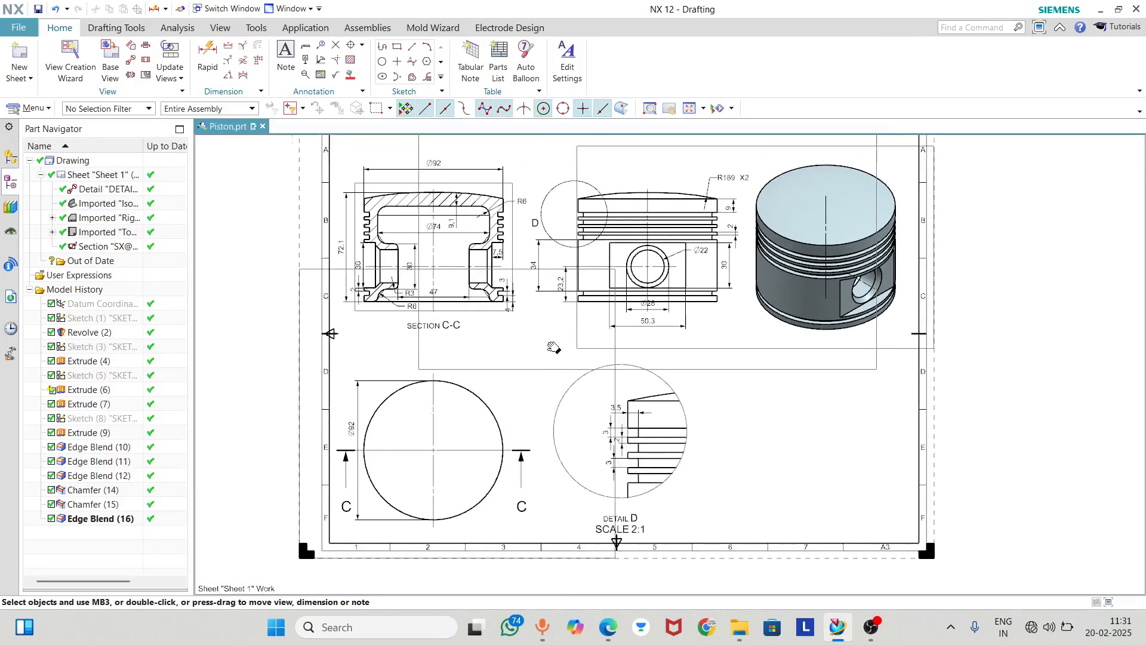
scroll(497, 243, up, 5)
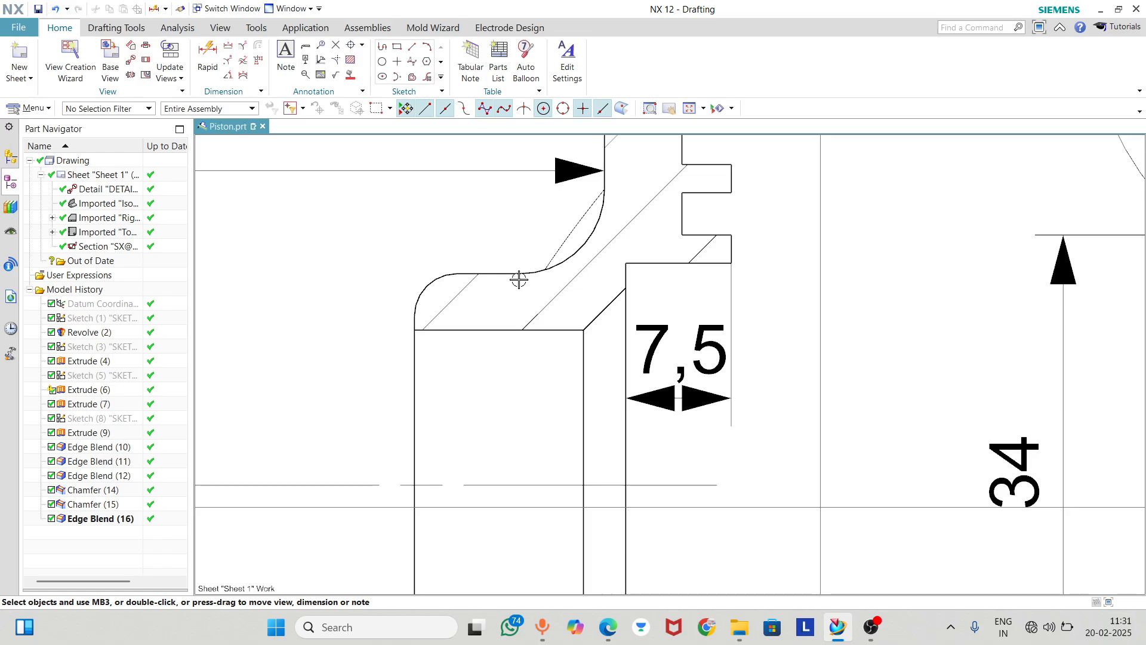
scroll(519, 280, down, 3)
scroll(519, 278, down, 4)
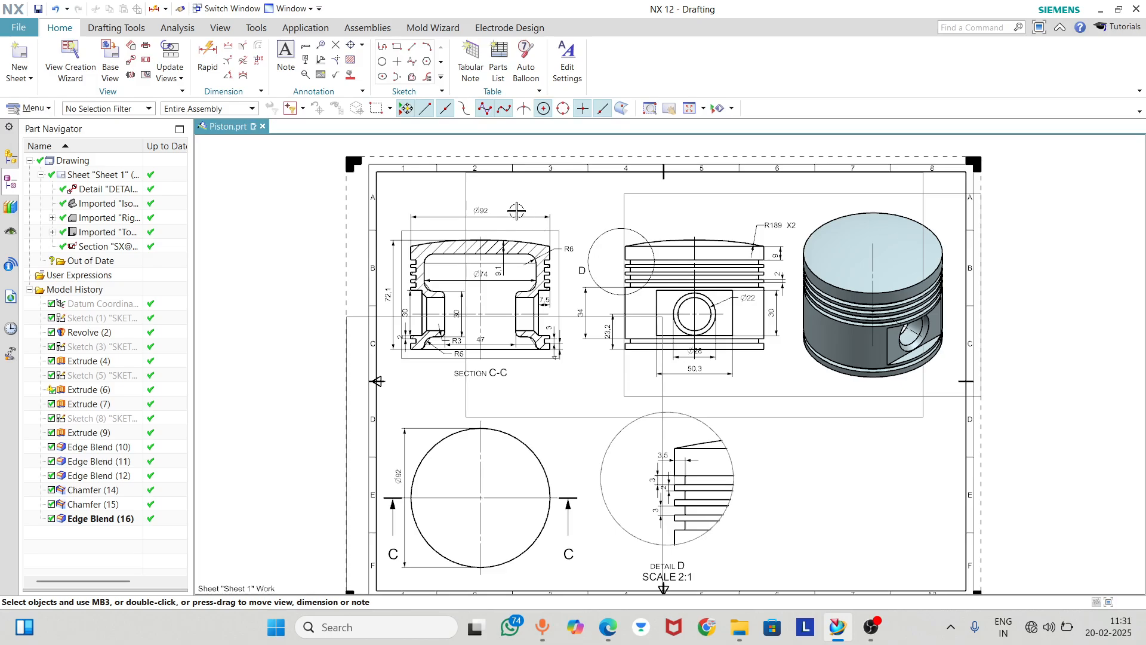
Save the piston part and export Sheet 1 (A3) as a PDF to the Desktop, keeping the suggested file name and print settings
click(38, 9)
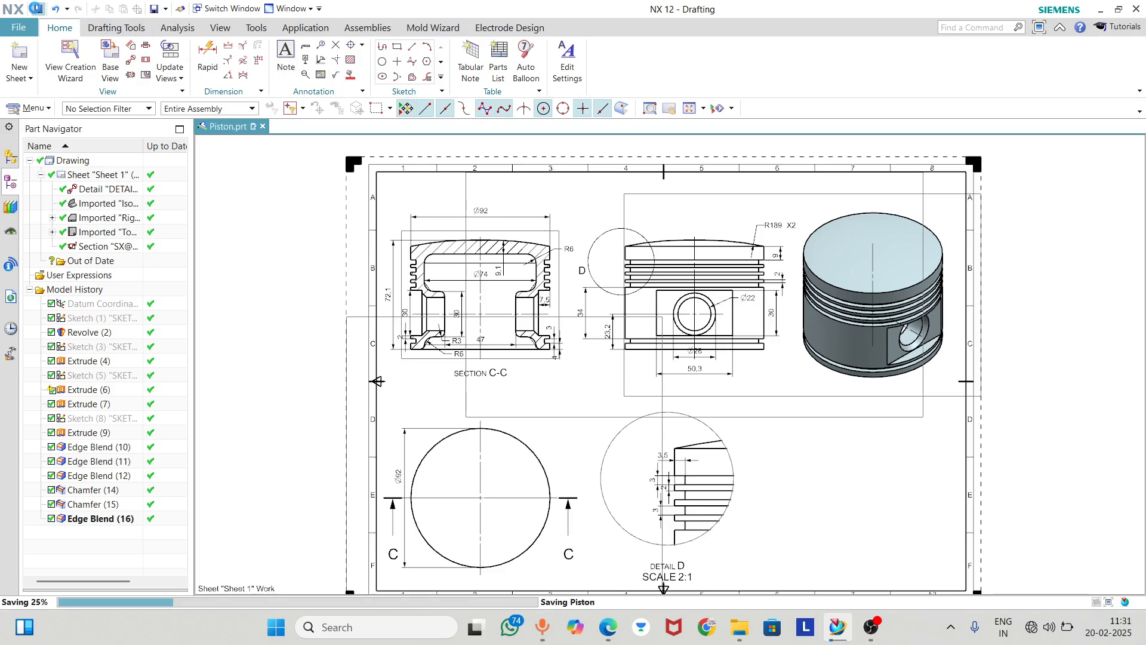
click(31, 30)
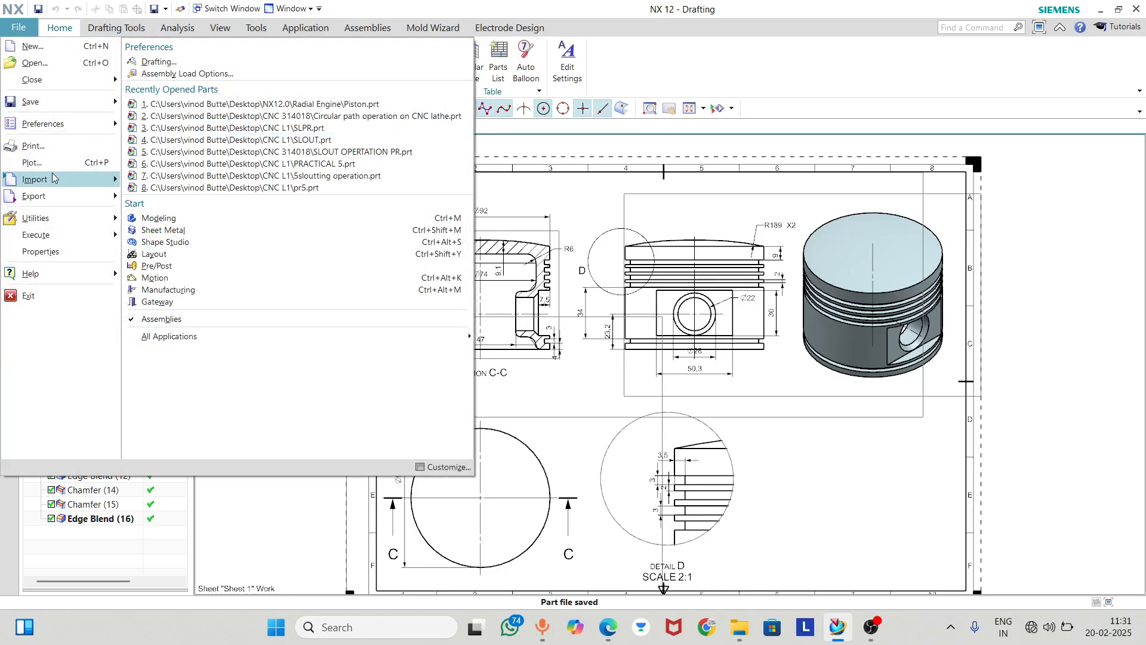
mouse_move(54, 178)
mouse_move(55, 197)
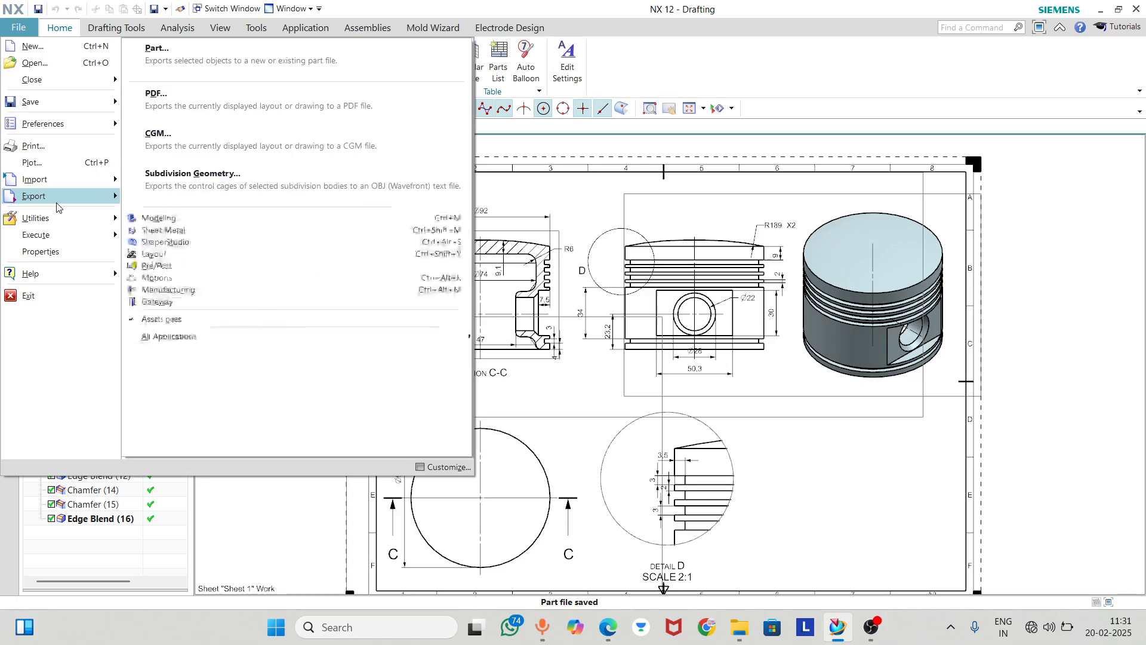
click(191, 96)
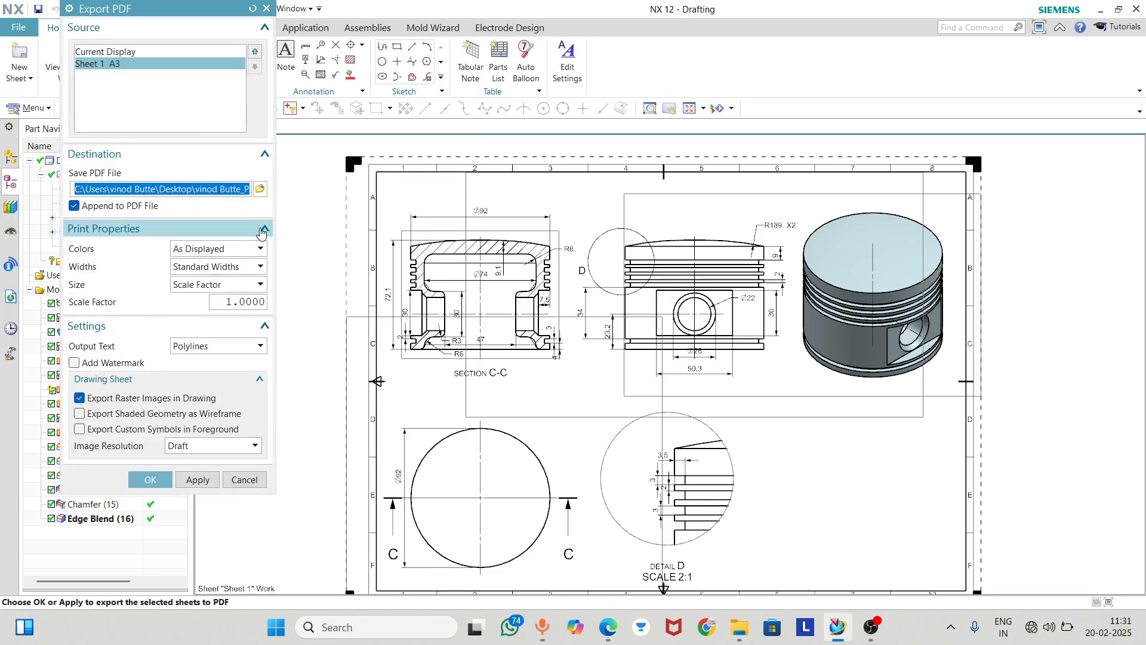
click(260, 189)
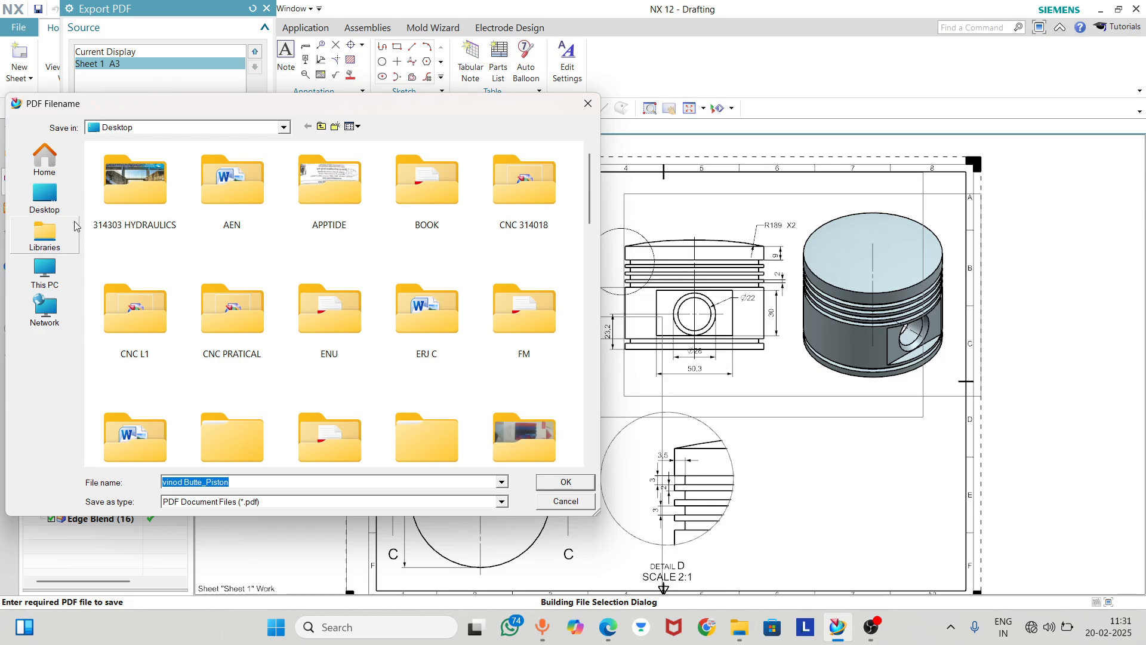
click(41, 208)
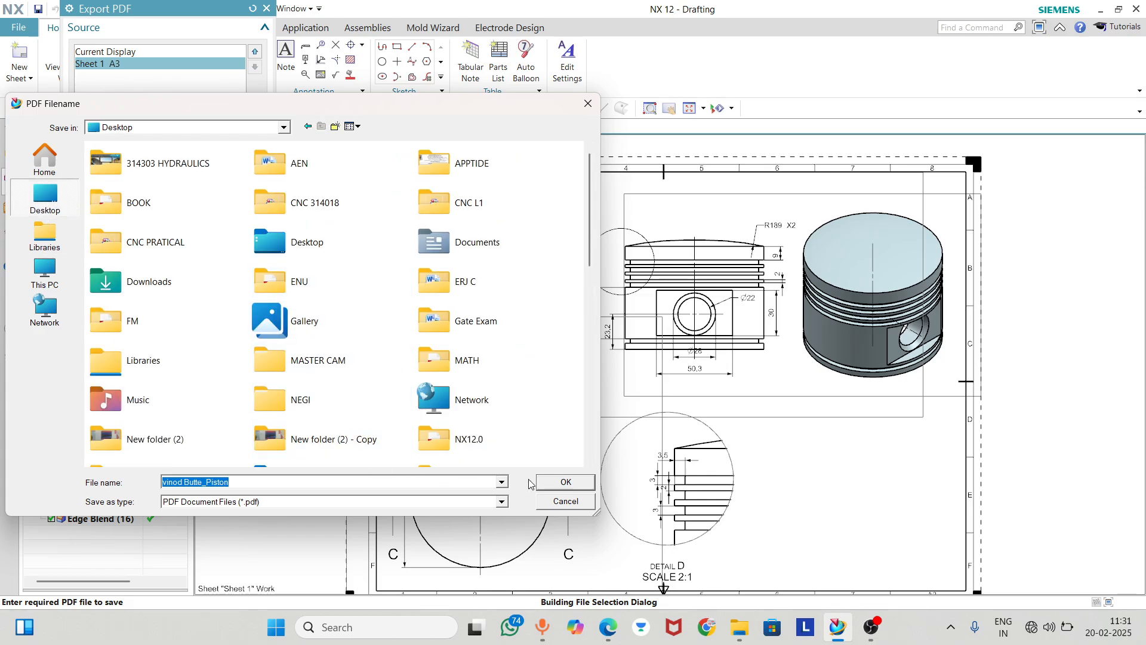
click(558, 483)
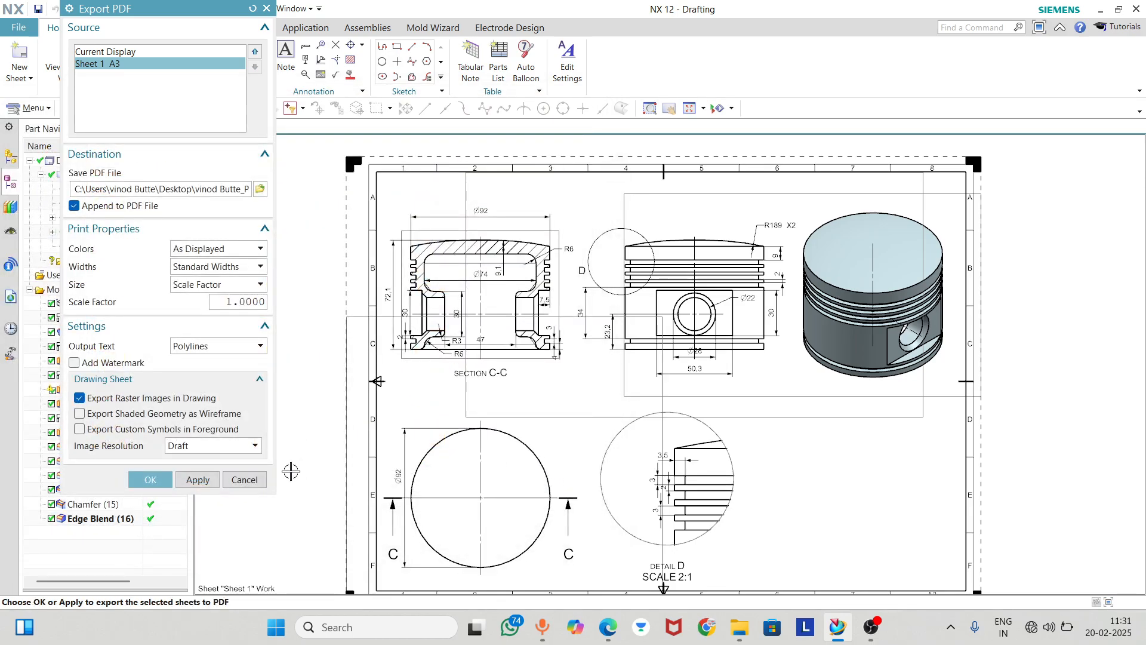
click(135, 481)
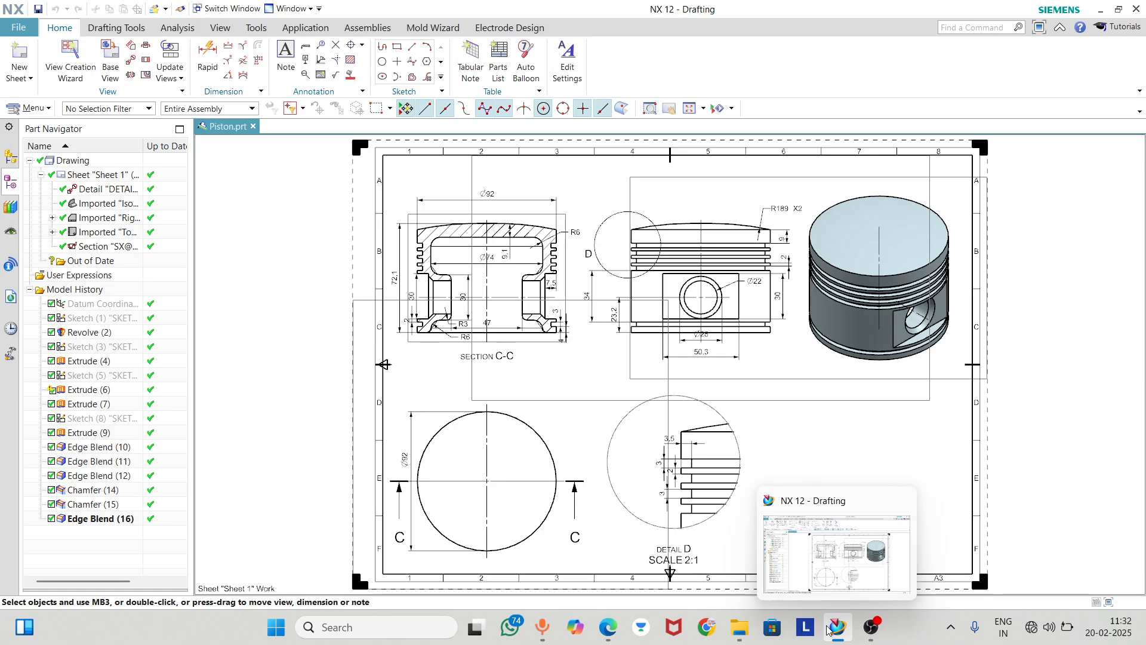
Open the exported piston PDF from the Desktop folder in File Explorer and examine all its views and dimensions
mouse_move(741, 619)
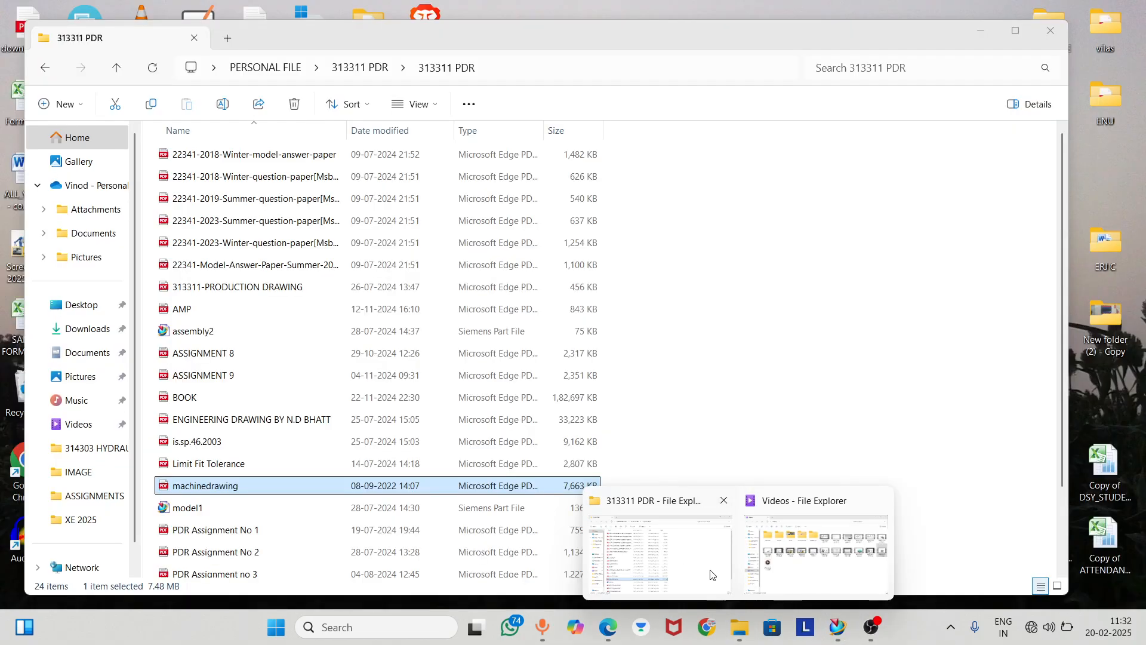
click(710, 576)
click(81, 304)
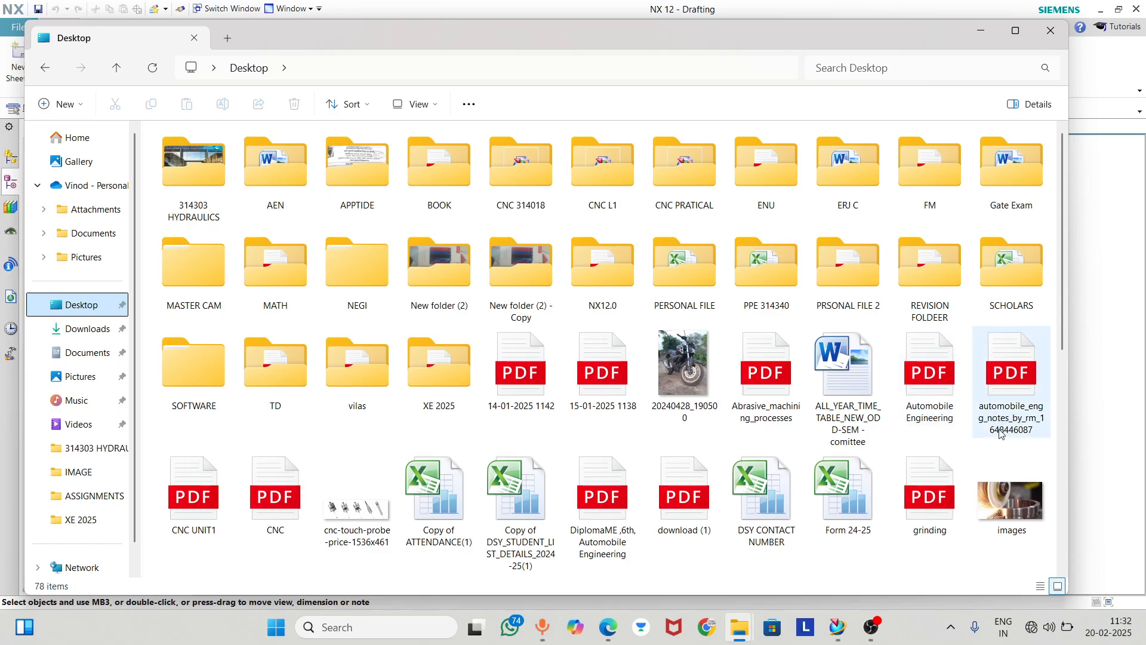
scroll(546, 458, down, 5)
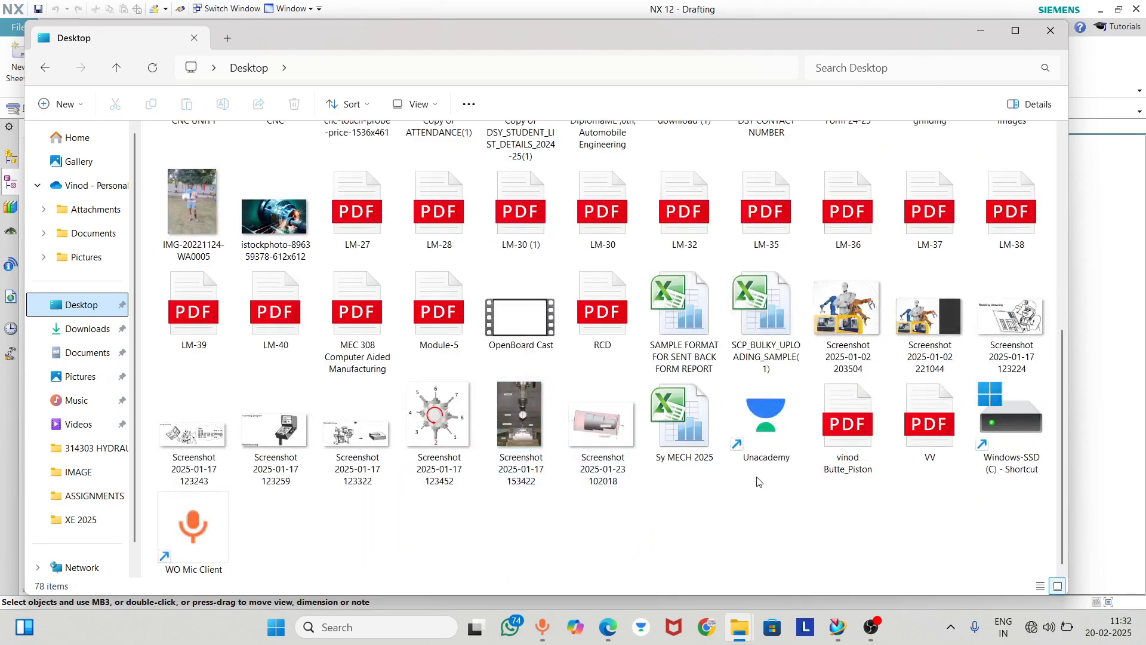
double_click(848, 427)
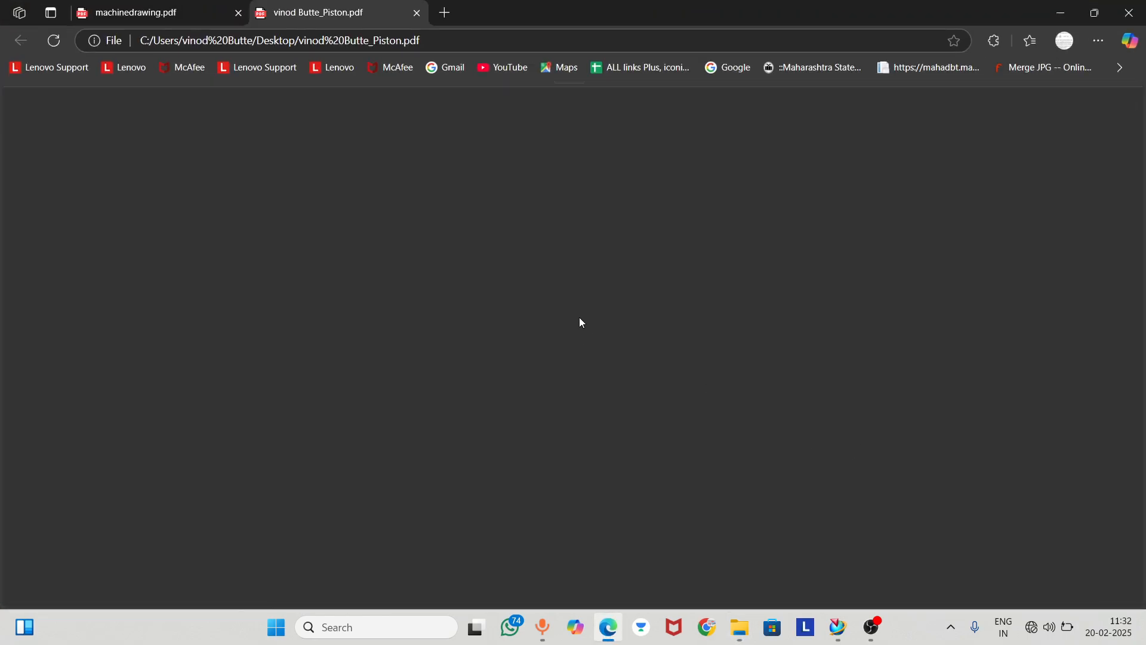
scroll(579, 312, down, 2)
scroll(579, 315, down, 4)
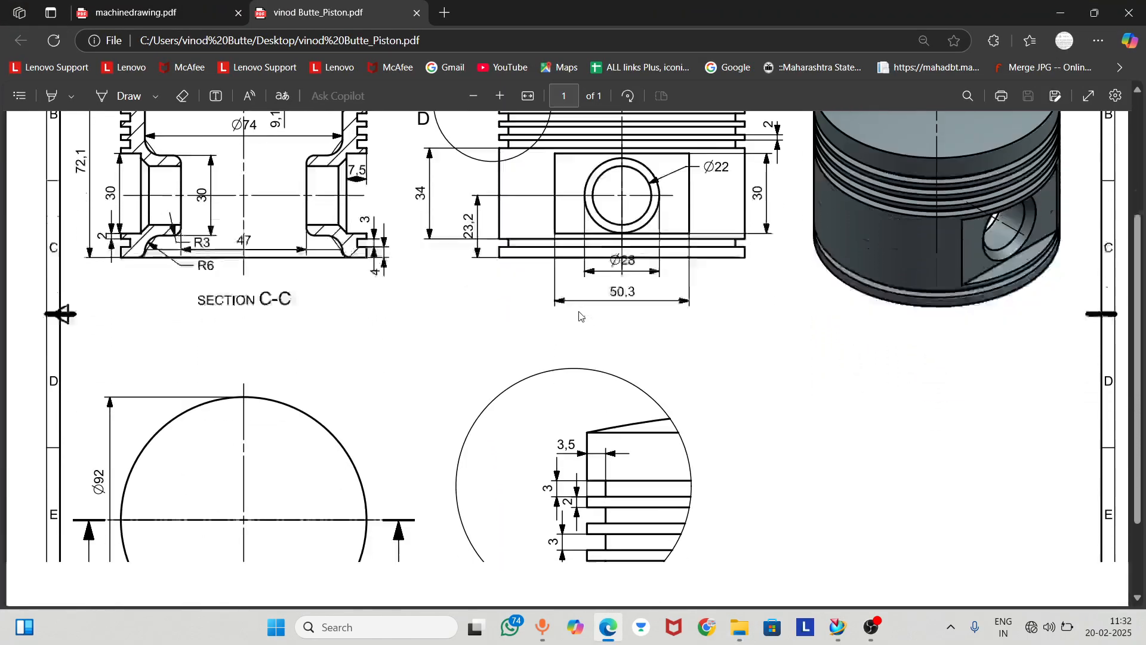
scroll(588, 321, up, 3)
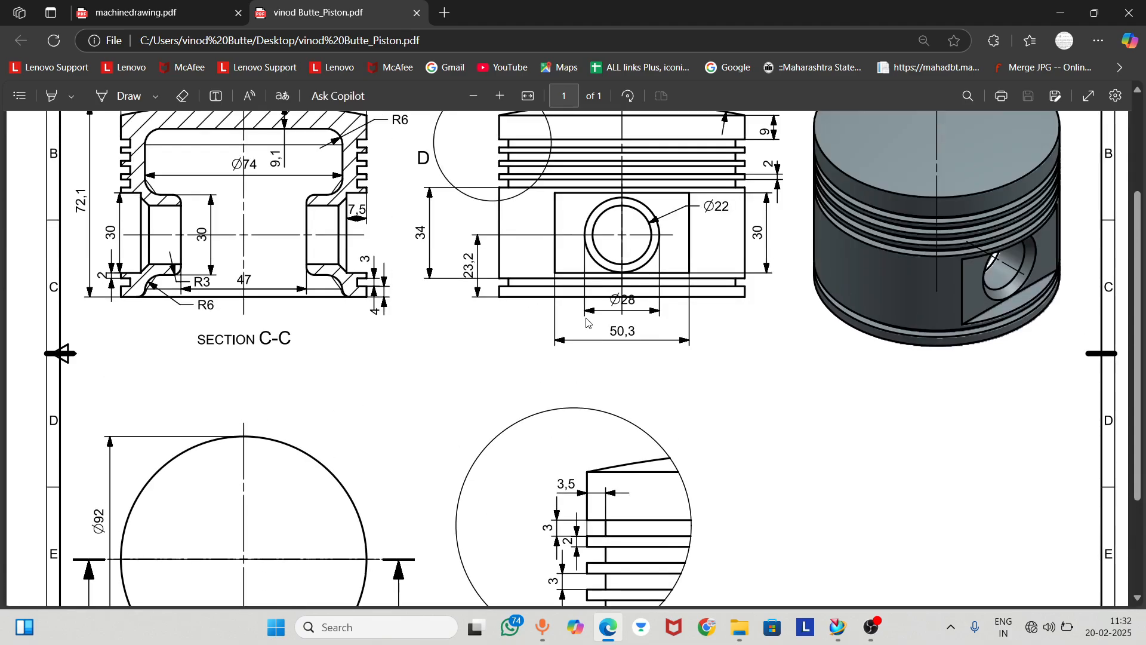
scroll(580, 263, up, 3)
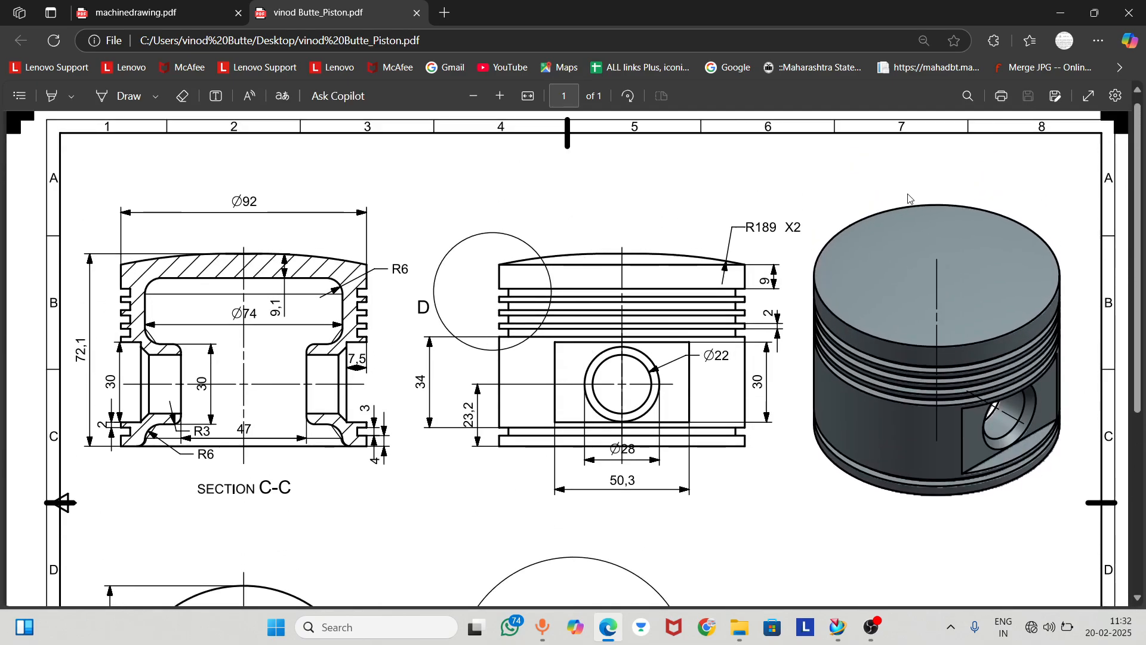
ctrl+scroll(898, 201, down, 3)
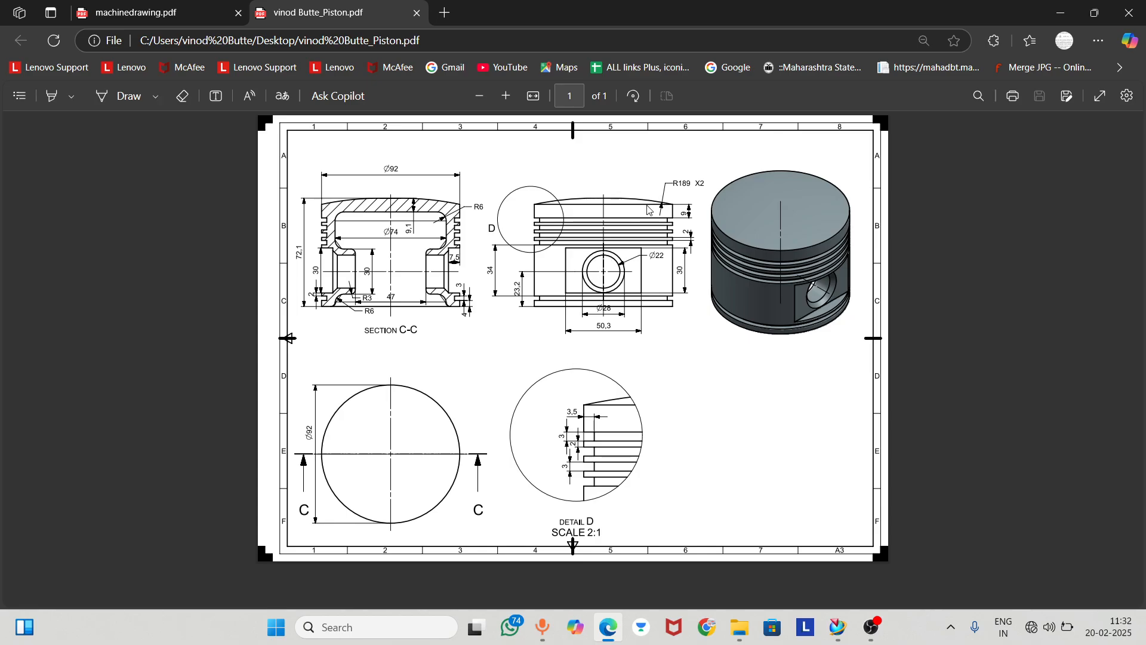
Switch back to NX and save the piston part again
click(1057, 11)
click(838, 627)
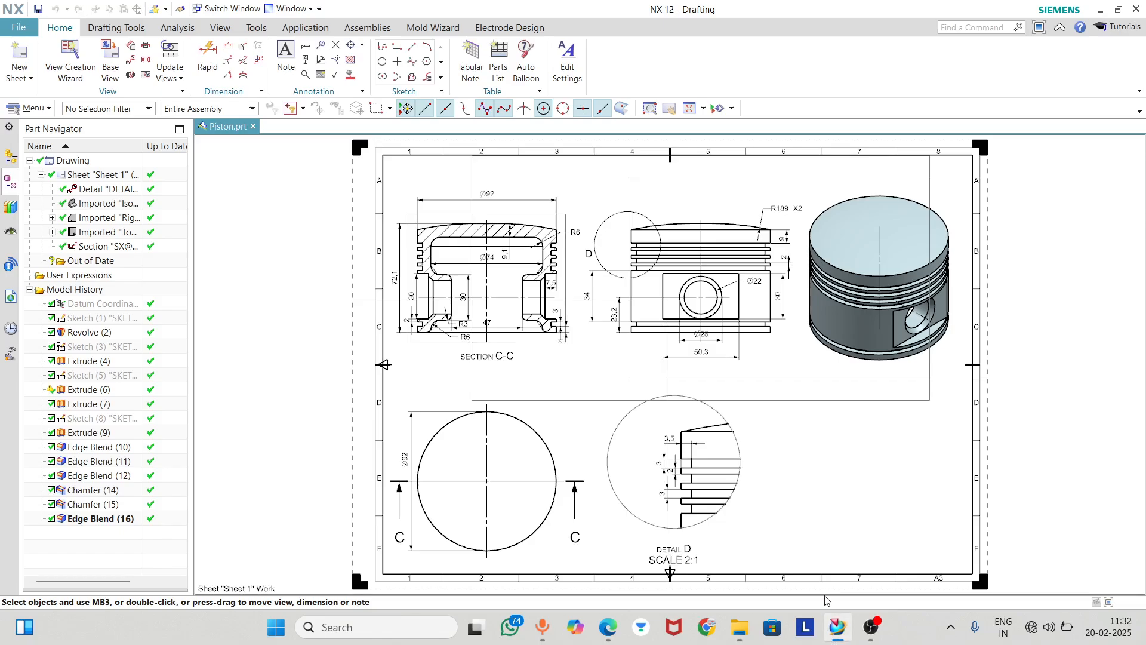
click(154, 8)
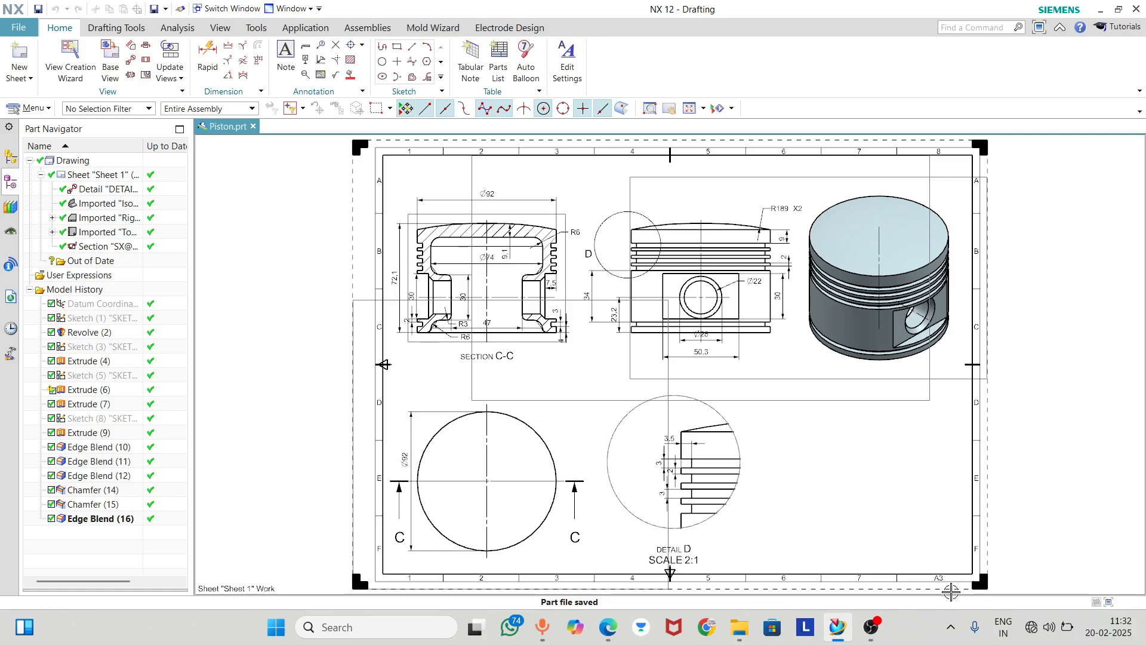
mouse_move(881, 628)
click(816, 508)
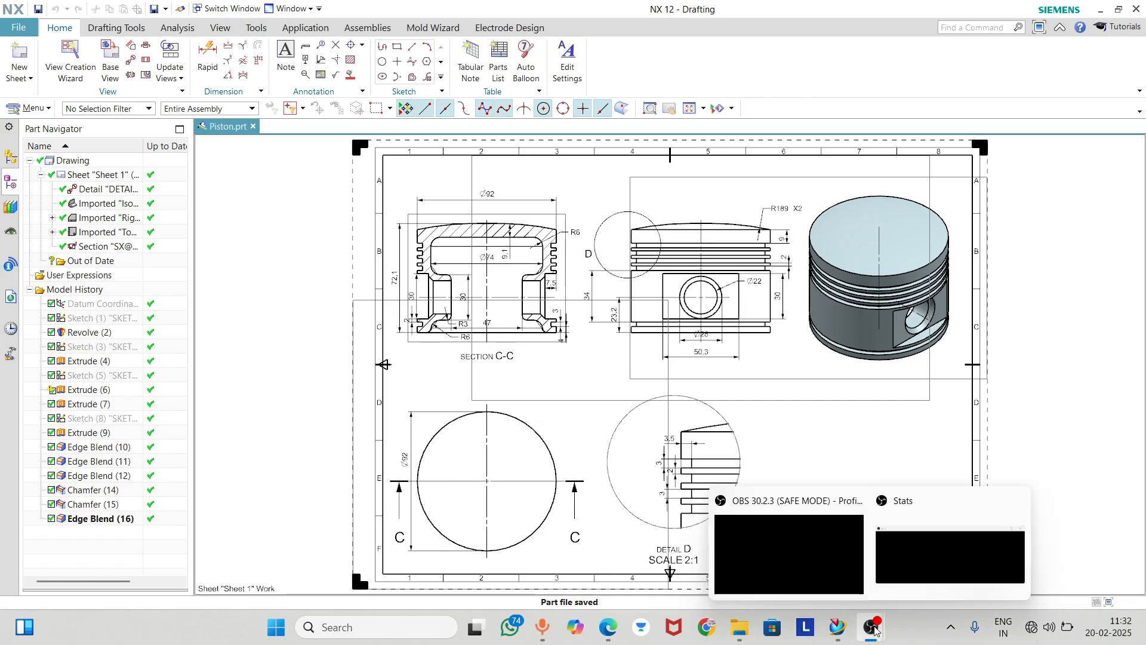
click(838, 627)
Capture a screenshot of the whole NX Drafting window showing the finished piston sheet
shift+middle_drag(557, 377, 412, 380)
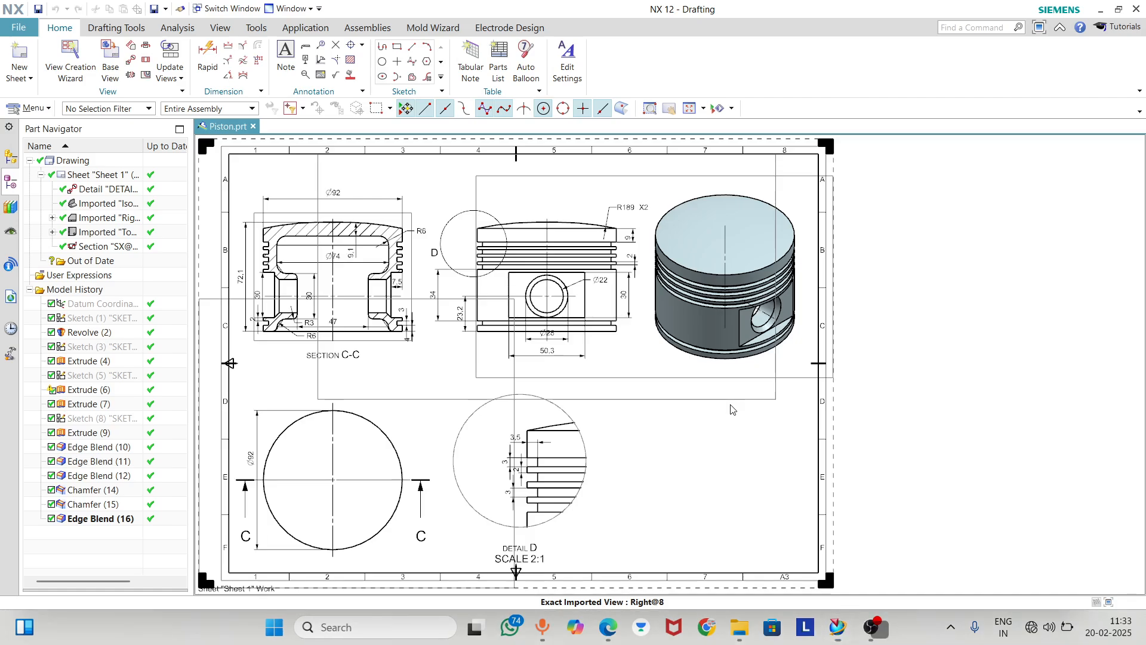
key(super+shift+s)
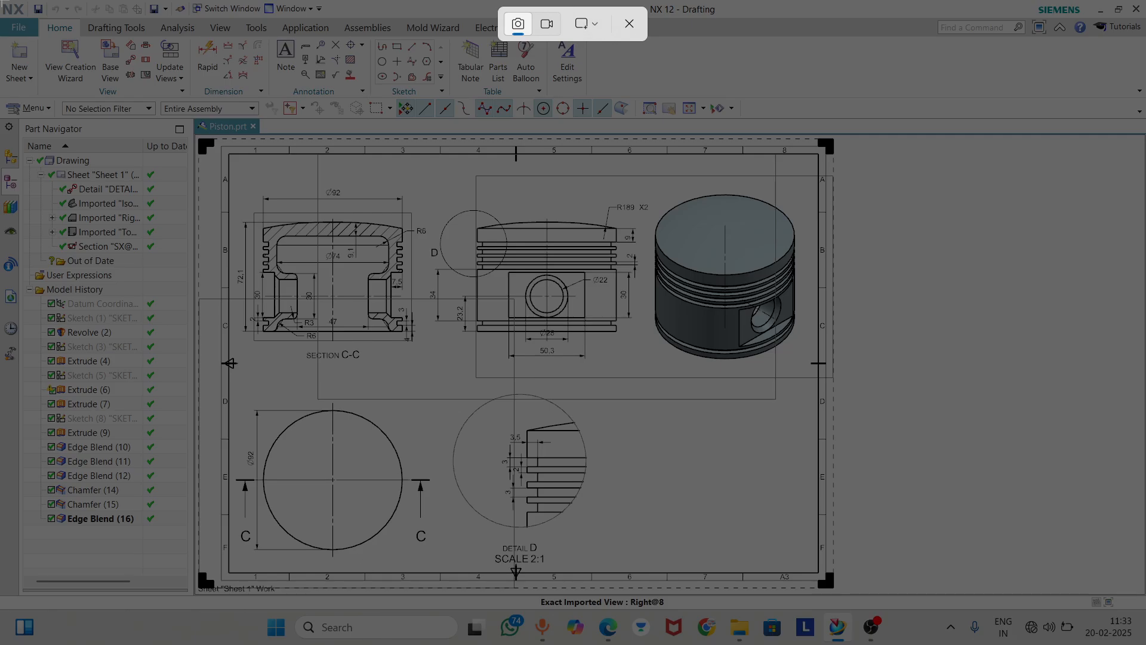
drag(0, 1, 1145, 604)
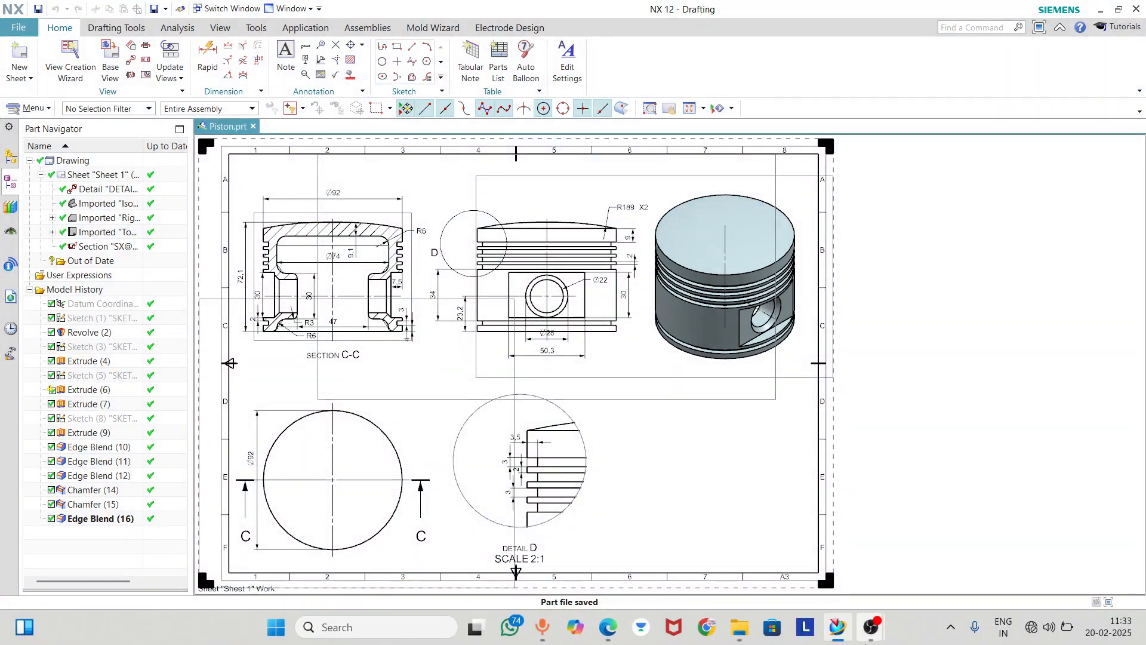
mouse_move(840, 631)
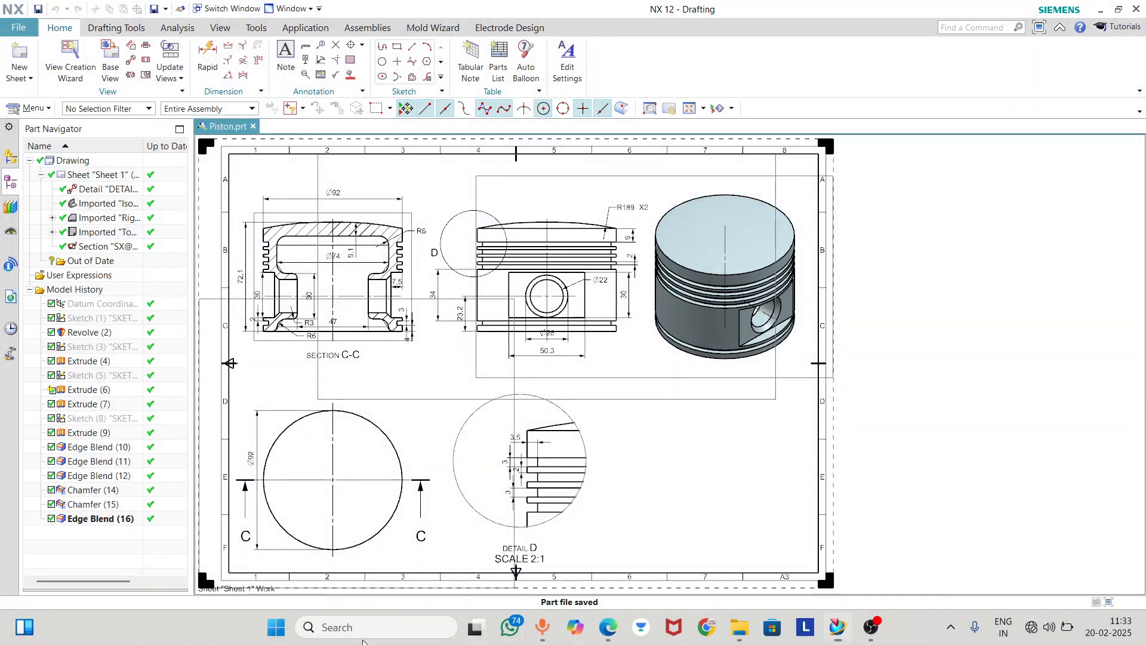
click(339, 627)
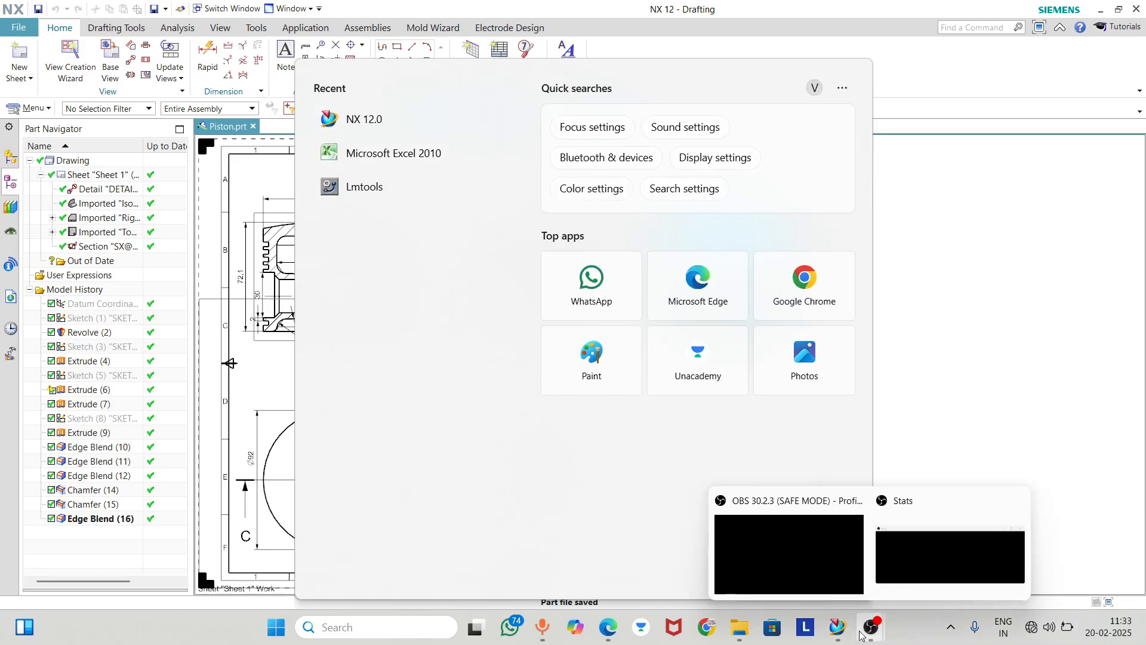
mouse_move(869, 618)
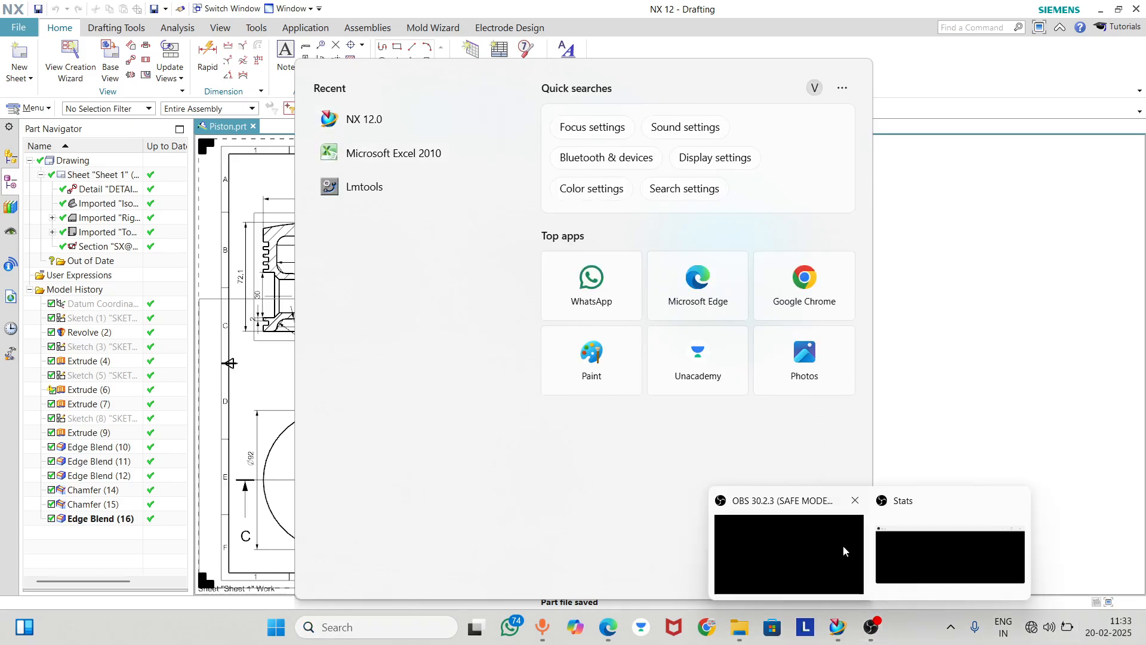